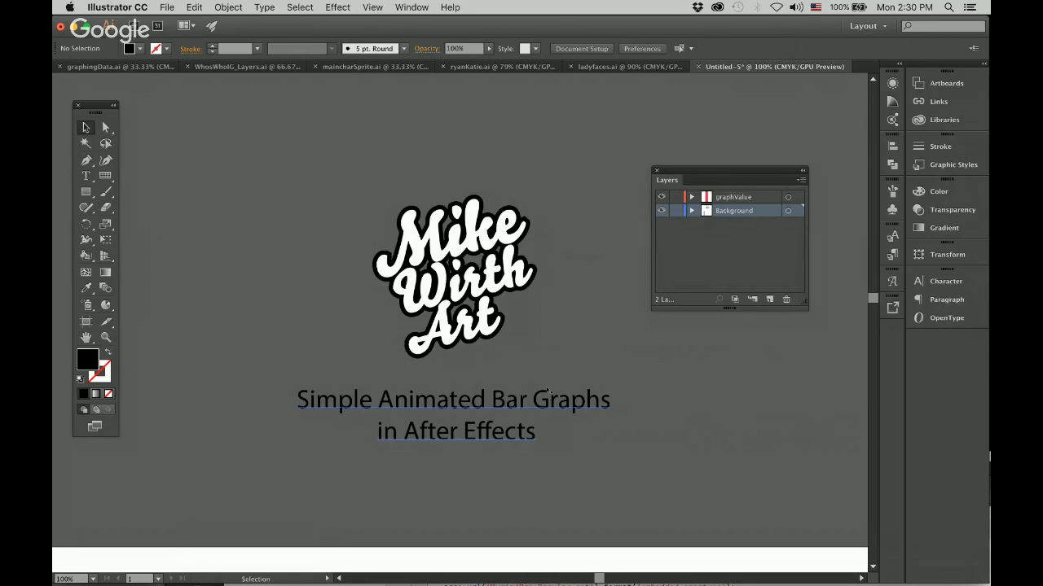
Try moving the red rectangle off the gray bar to the right, and undo the move.
scroll(624, 472, down, 10)
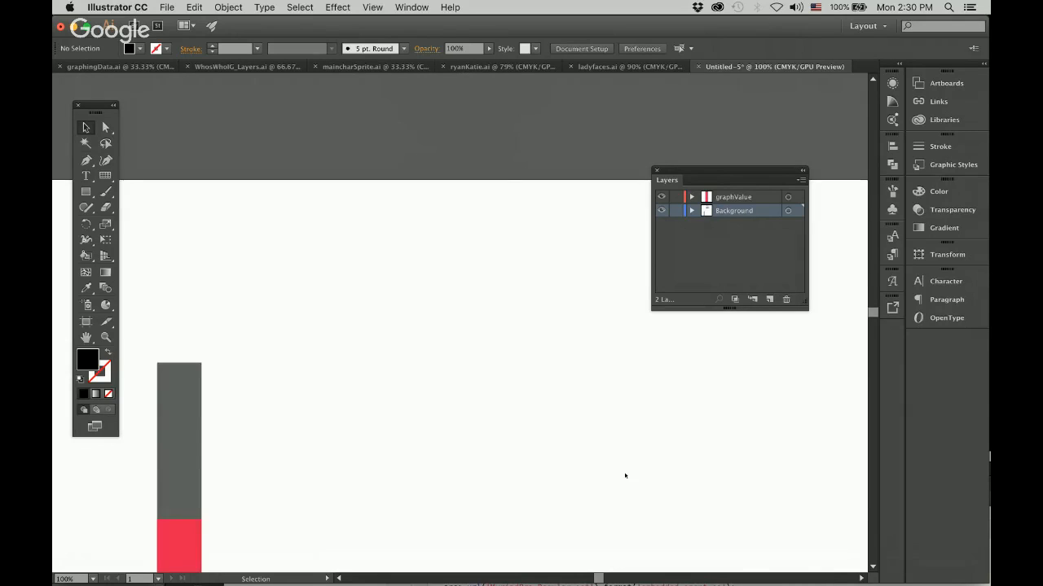
scroll(625, 475, down, 3)
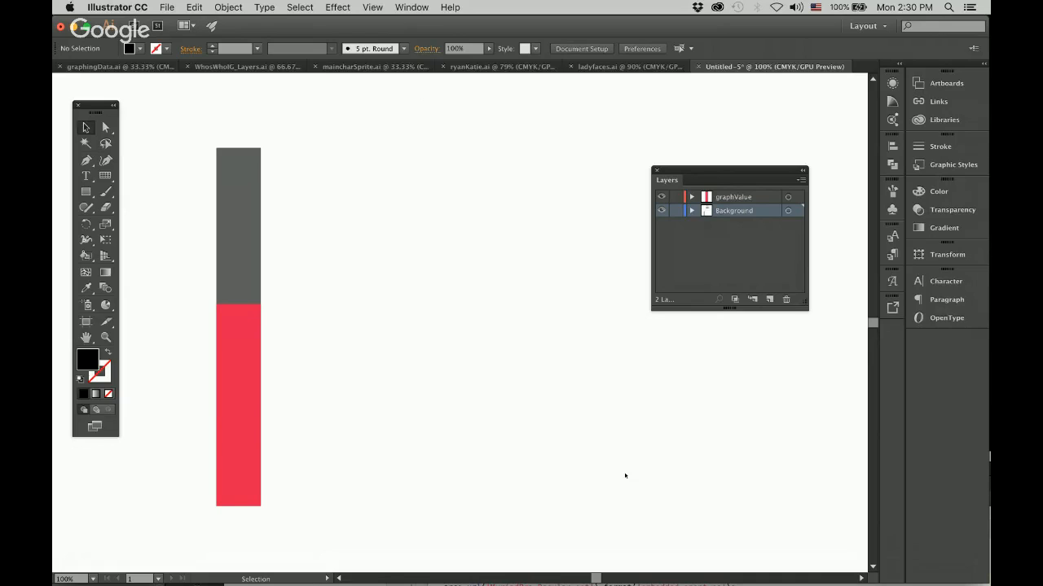
key(super+minus)
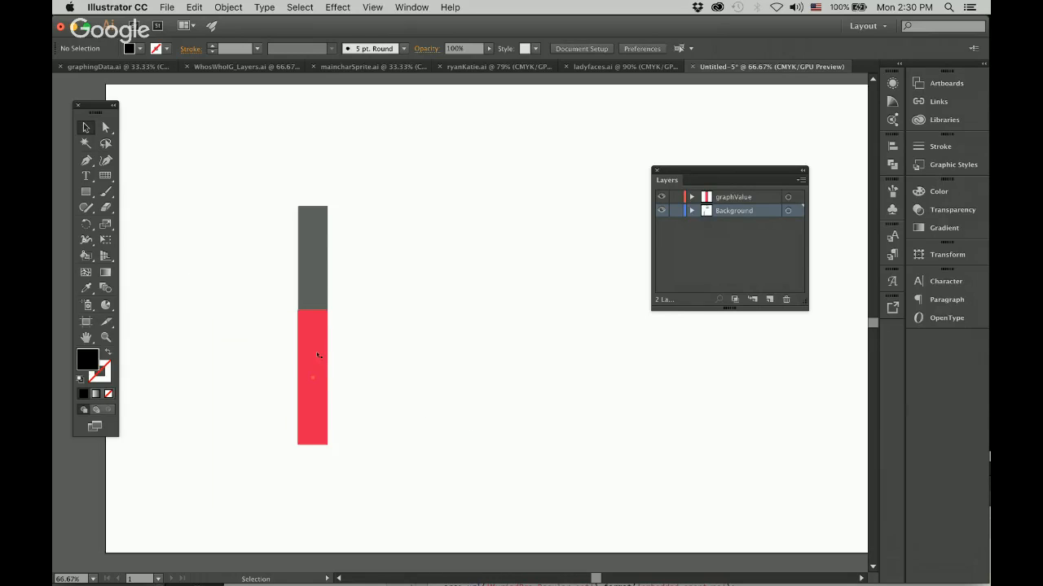
drag(316, 351, 363, 355)
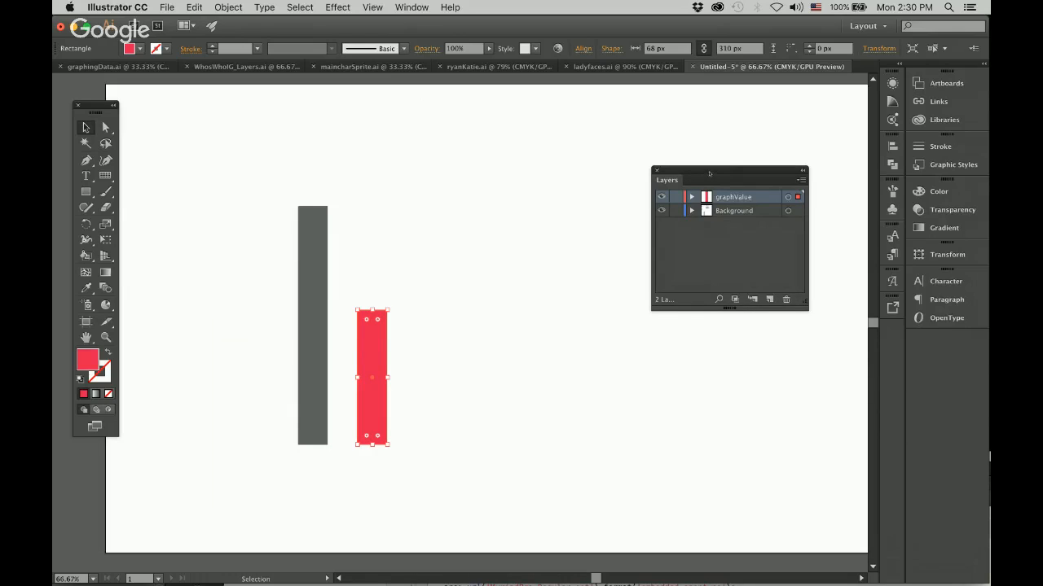
drag(709, 172, 564, 213)
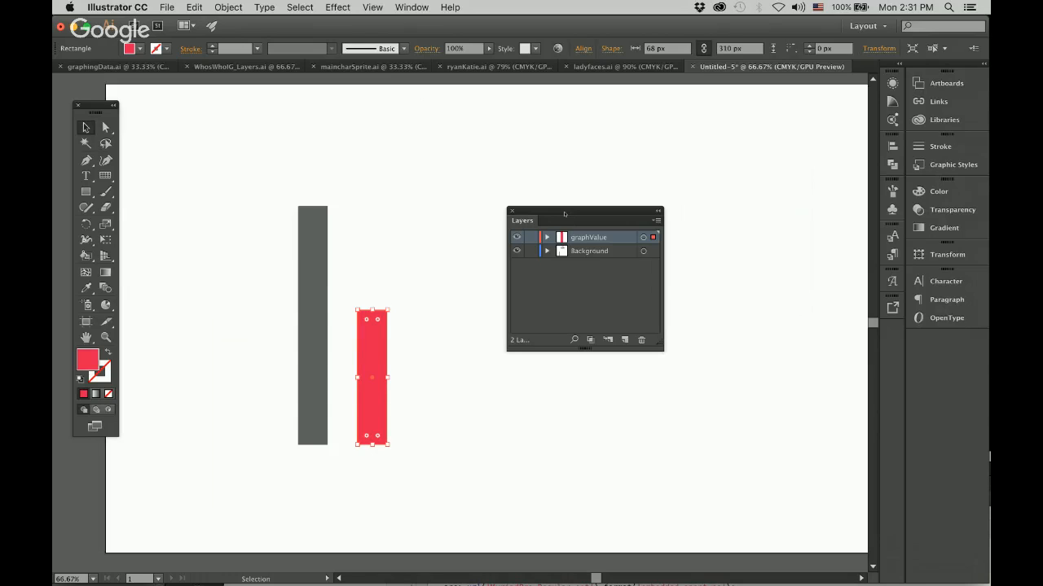
key(super+z)
click(420, 340)
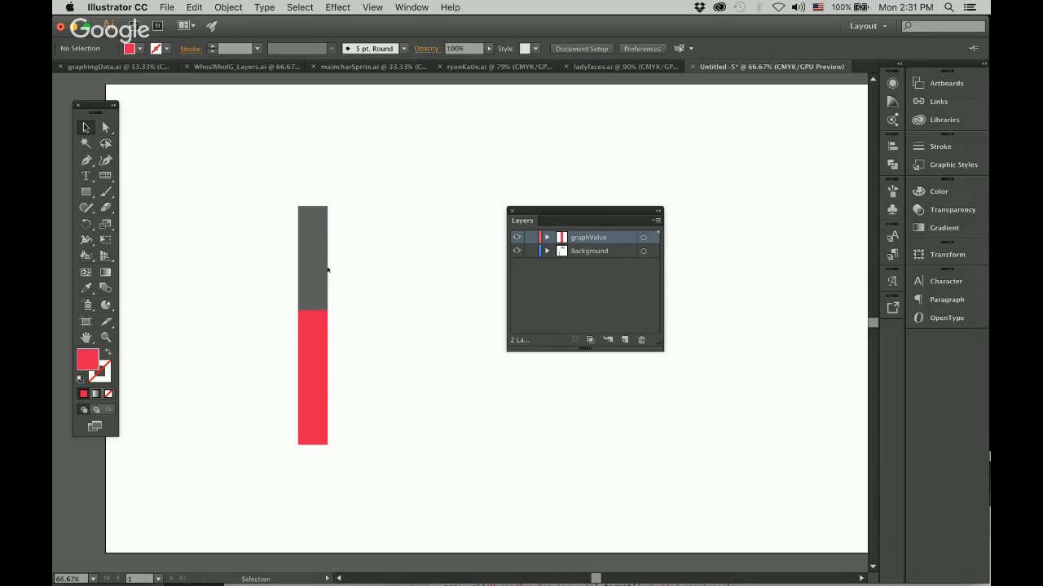
Duplicate the full-height gray rectangle to the right of the original bar, level with it.
click(311, 258)
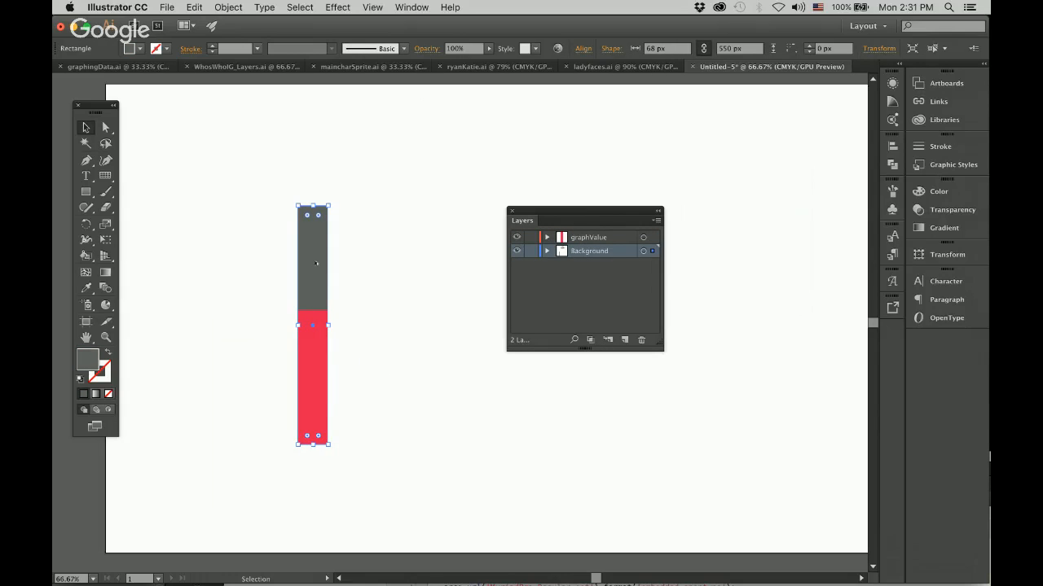
key(m)
drag(308, 274, 371, 282)
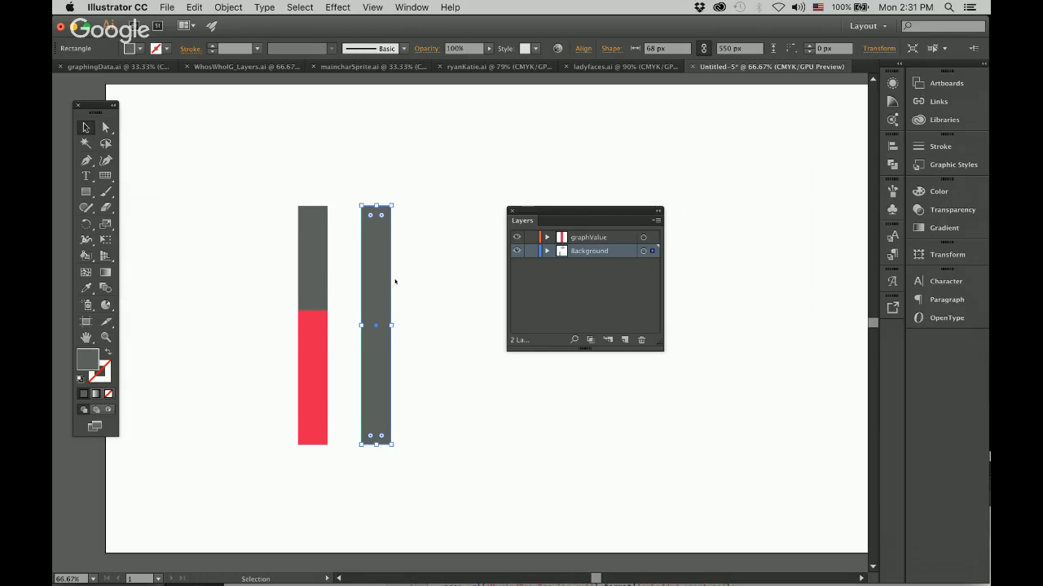
click(436, 321)
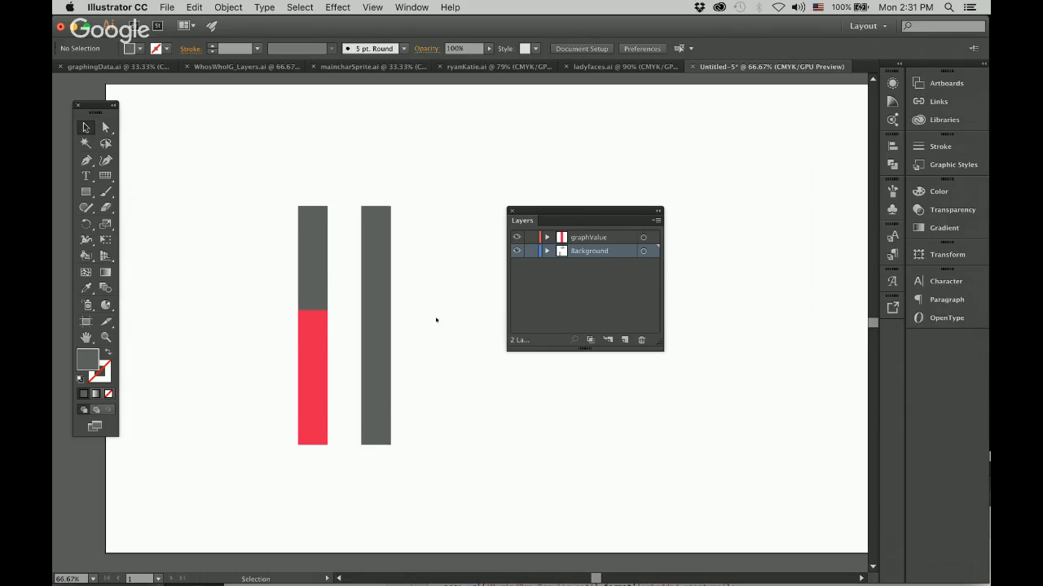
Add a copy of the second gray bar in place and lower its top edge to about 382 px high.
click(383, 288)
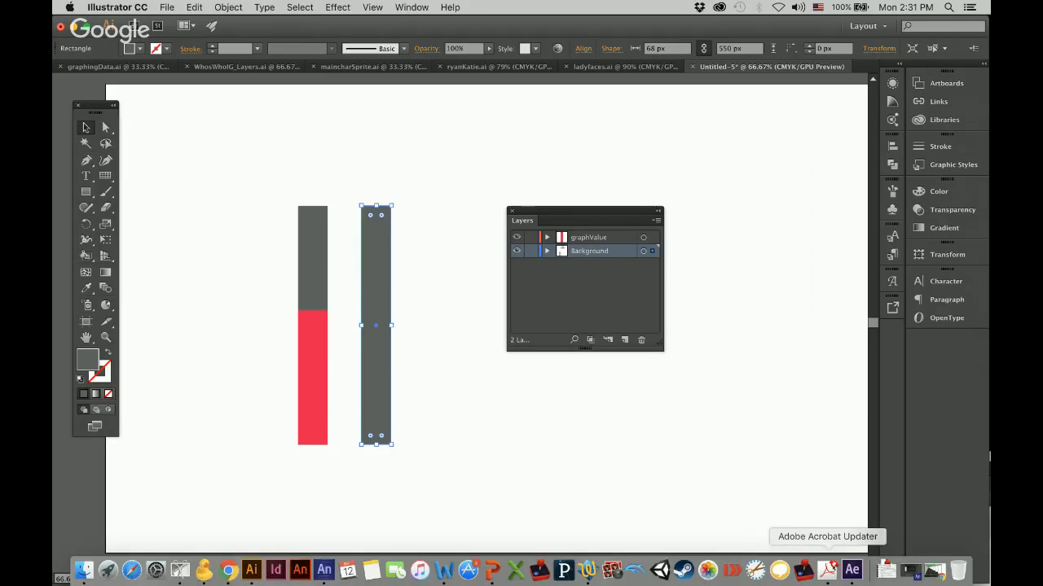
click(829, 571)
click(580, 269)
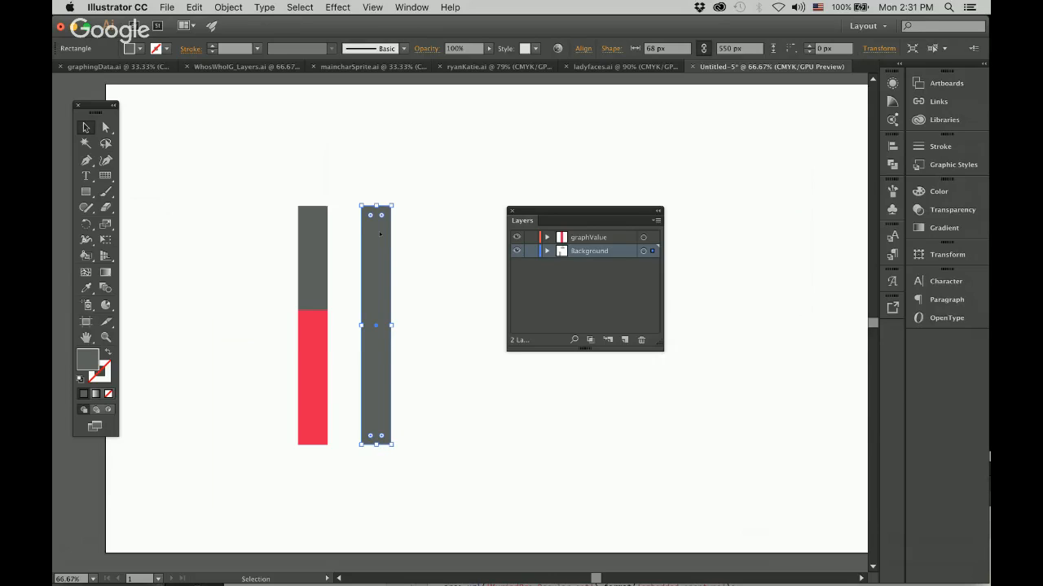
drag(375, 206, 384, 277)
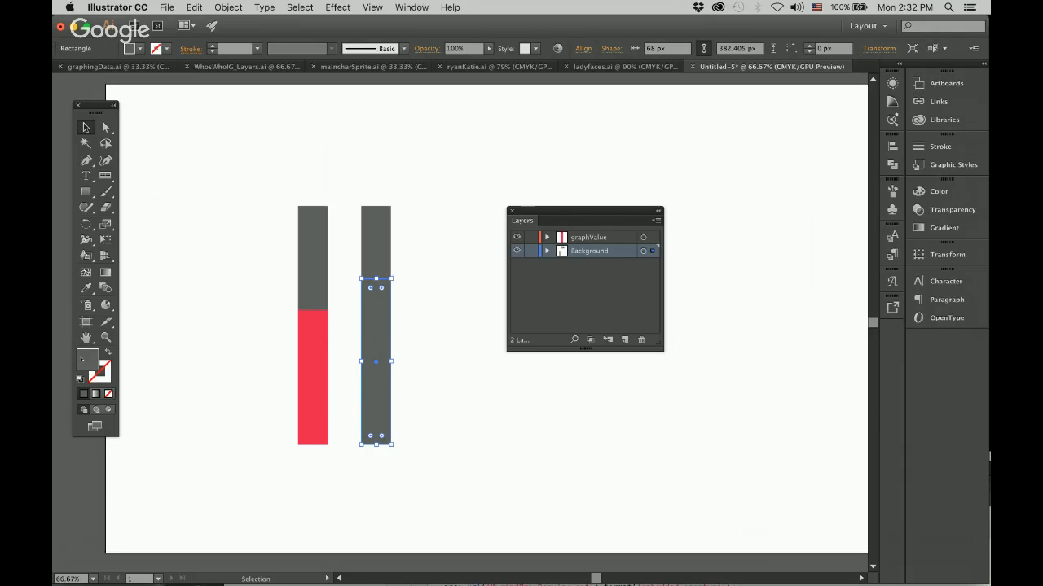
Fill the shorter rectangle on the second bar with purple, choosing hue 268° (7920ED).
click(86, 287)
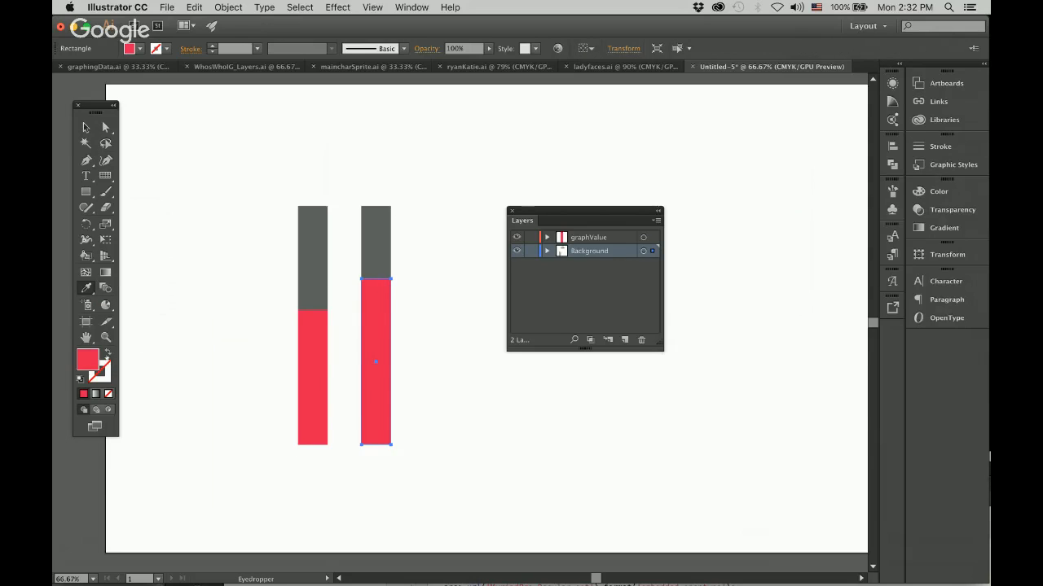
double_click(91, 361)
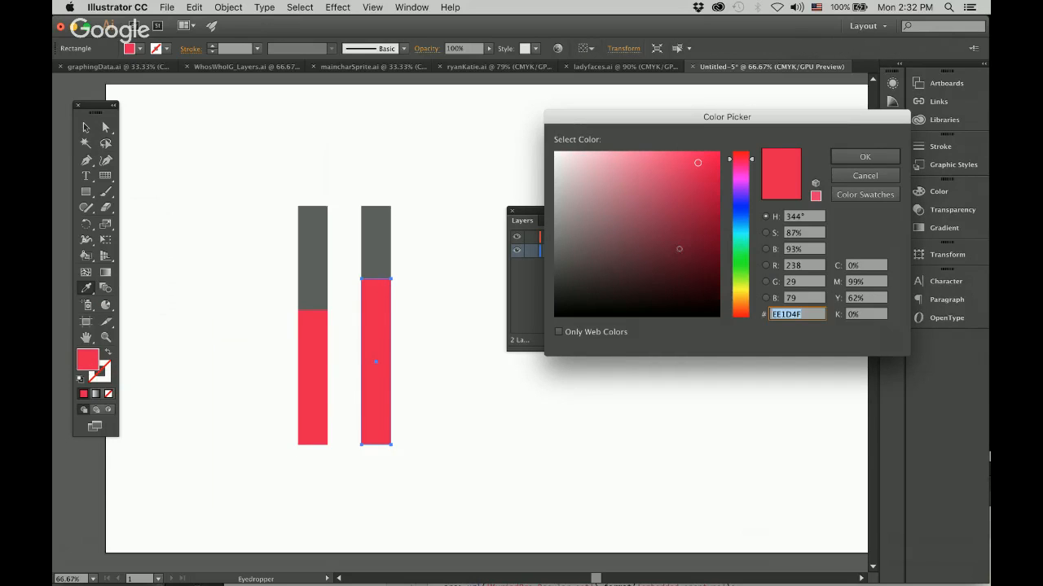
drag(754, 162, 753, 193)
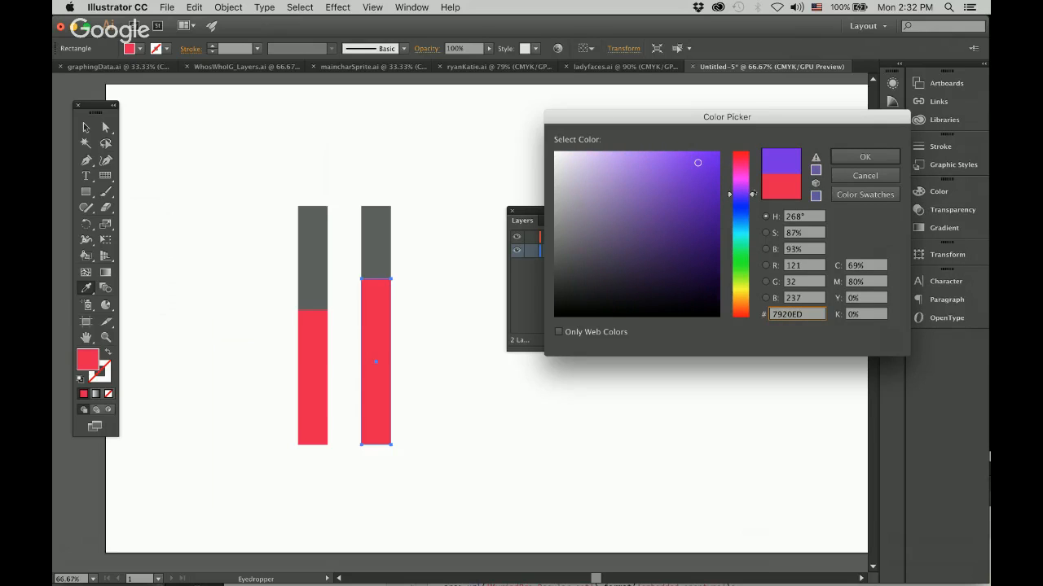
click(865, 157)
key(v)
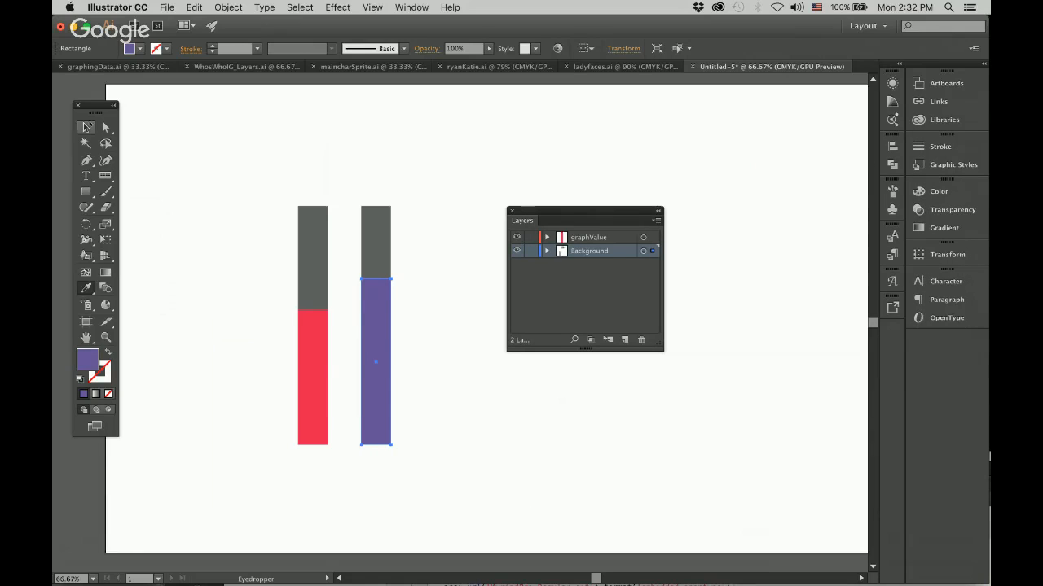
Move the Layers panel aside, and duplicate the purple-and-gray bar to the right three times at equal spacing.
drag(538, 219, 713, 157)
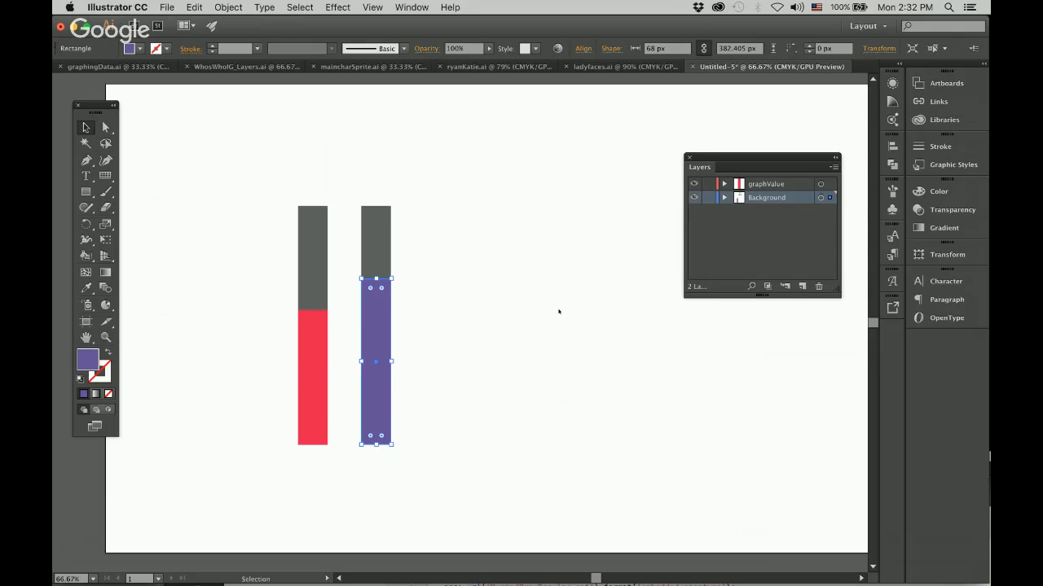
click(546, 357)
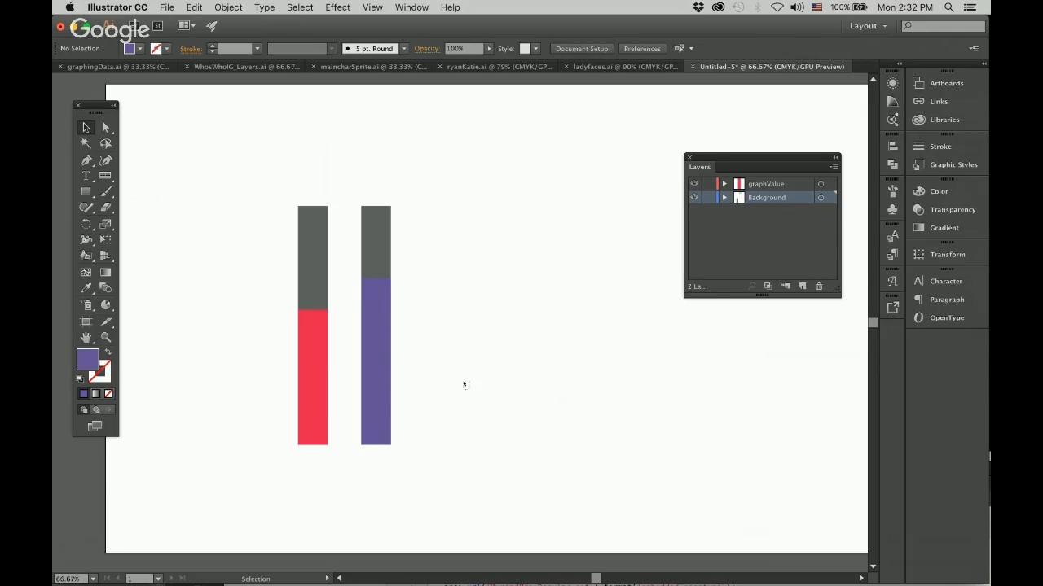
drag(469, 389, 357, 235)
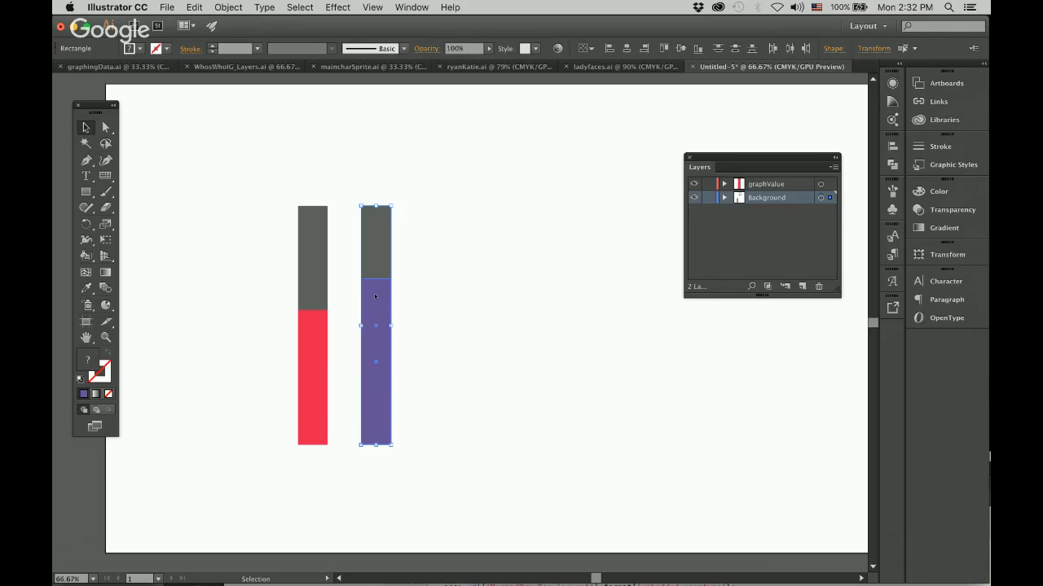
drag(374, 296, 443, 301)
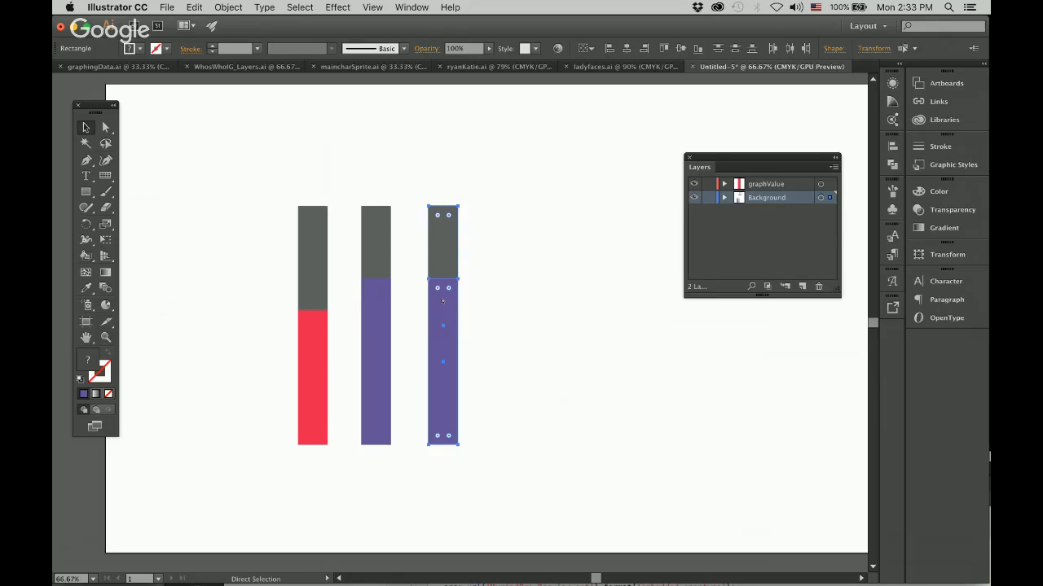
key(super+d)
key(super+d)
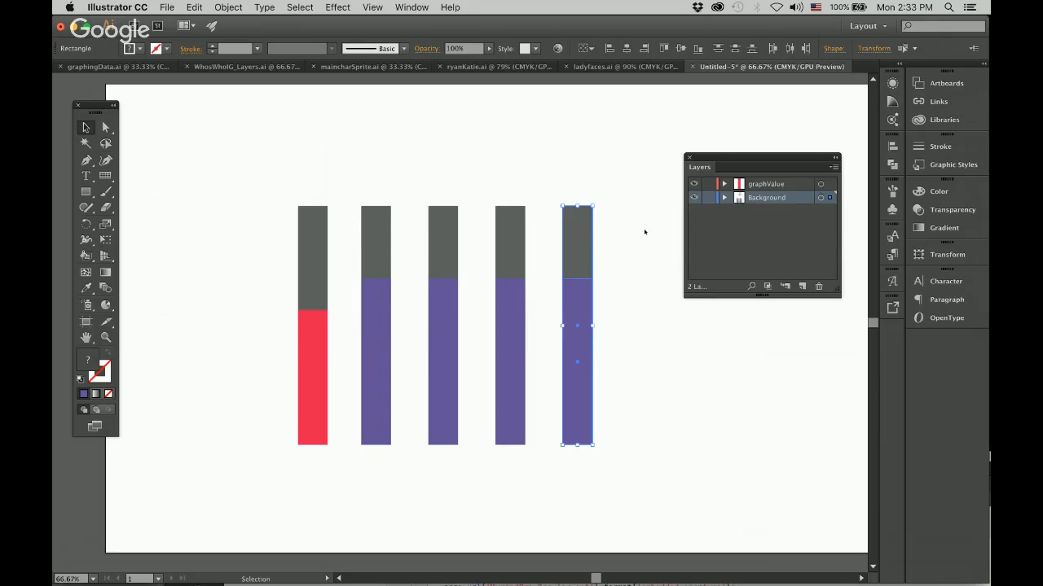
click(674, 406)
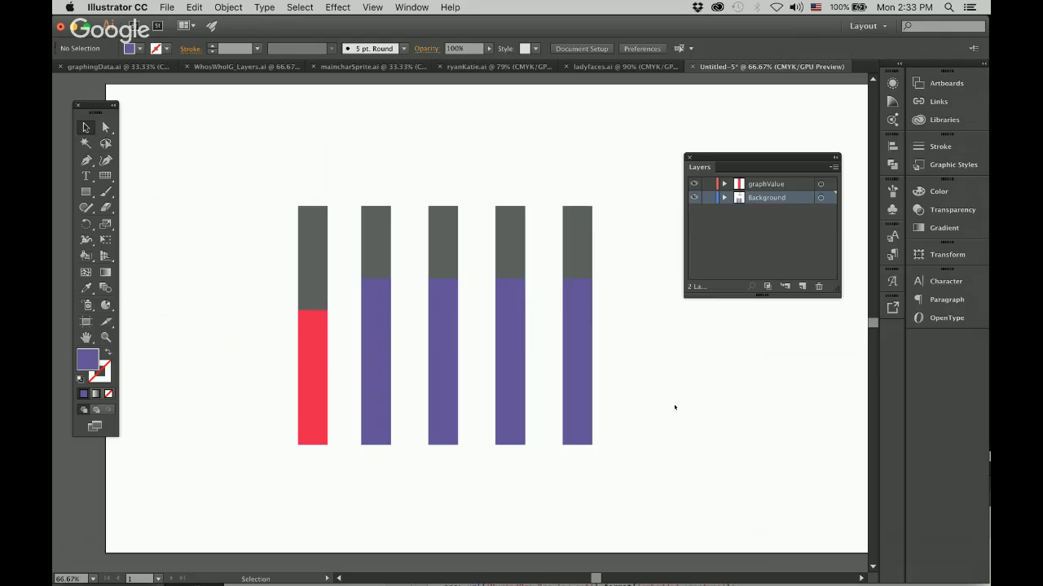
Raise the tops of the purple rectangles on the third, fourth and fifth bars to about 427, 482 and 523 px high.
click(444, 355)
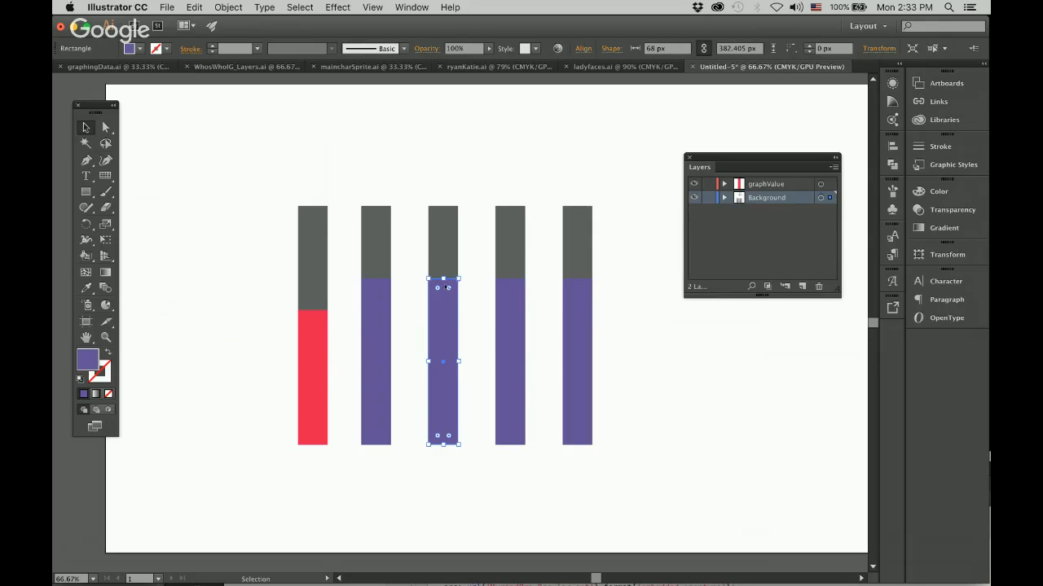
mouse_move(444, 281)
mouse_down()
mouse_move(443, 336)
mouse_move(443, 260)
mouse_up()
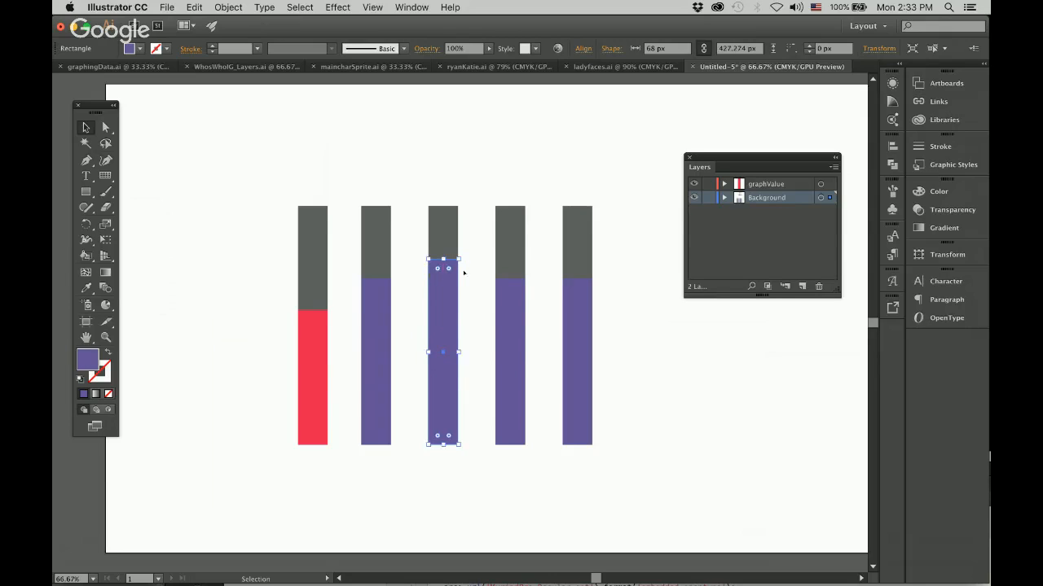
click(523, 315)
drag(510, 279, 509, 236)
click(571, 314)
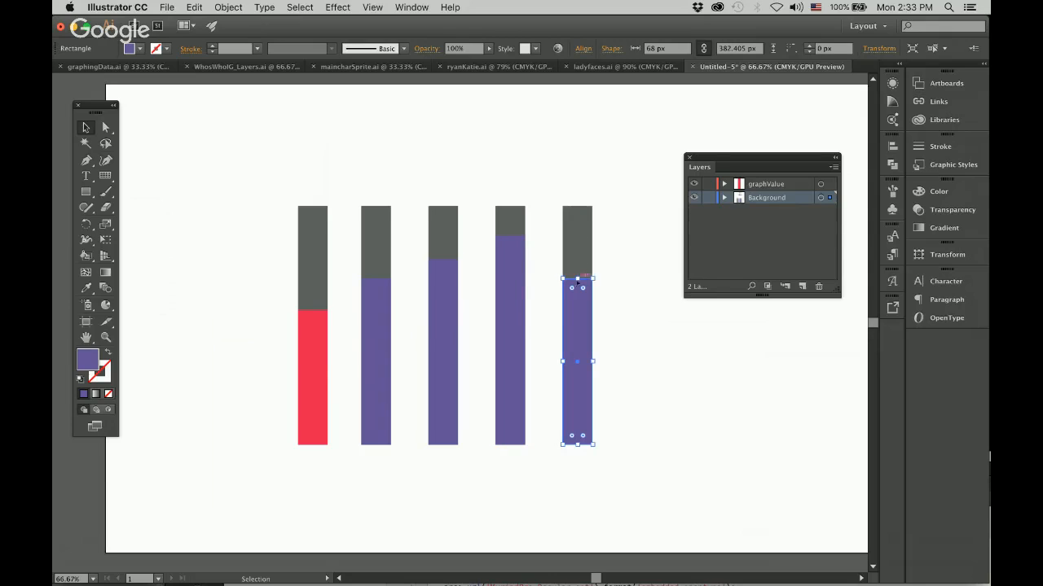
drag(577, 279, 577, 218)
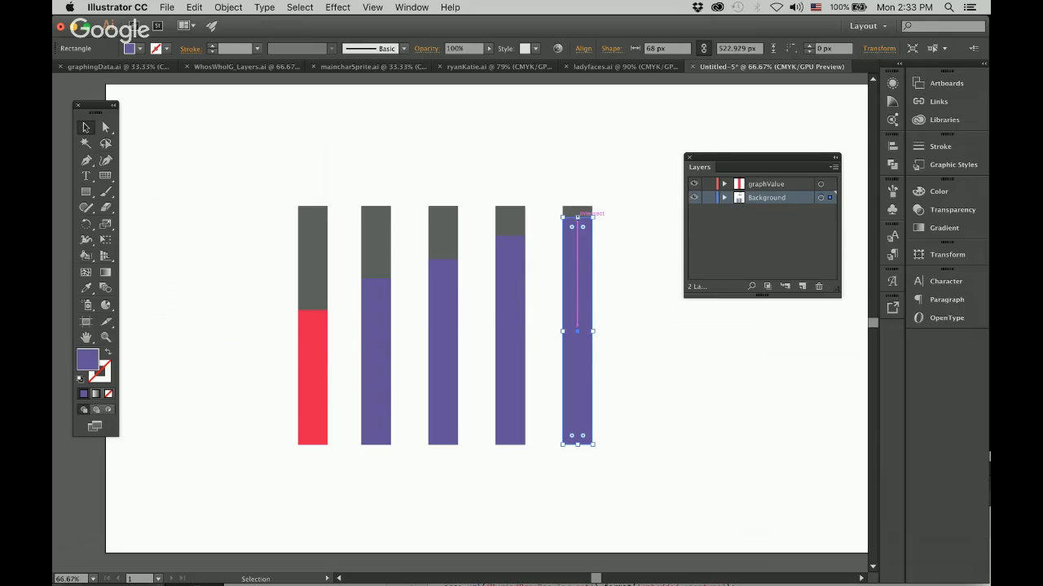
drag(577, 217, 577, 217)
click(656, 317)
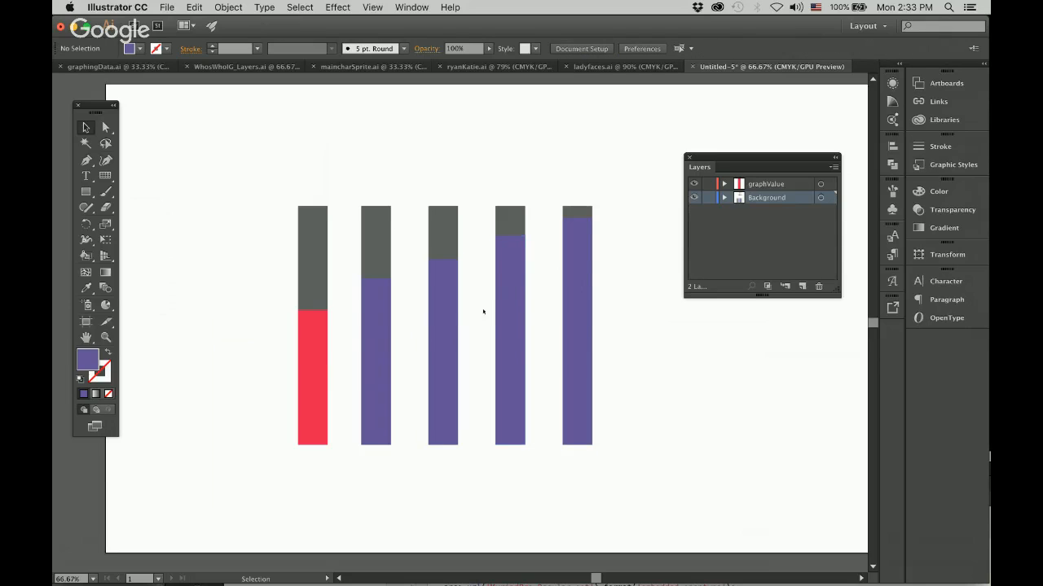
Change the fill of the third bar's purple rectangle to teal 52A0A0.
click(445, 311)
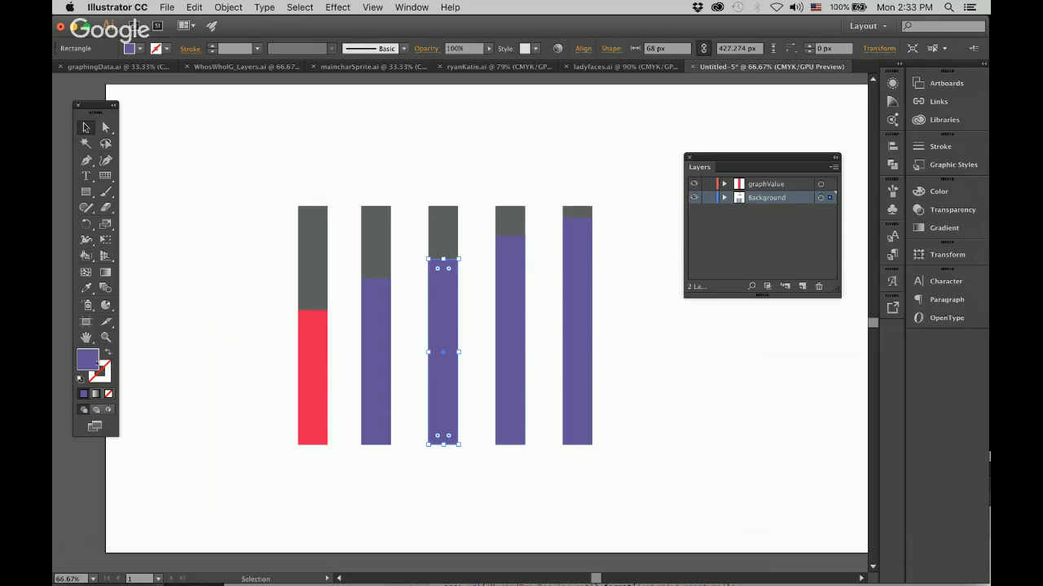
double_click(88, 360)
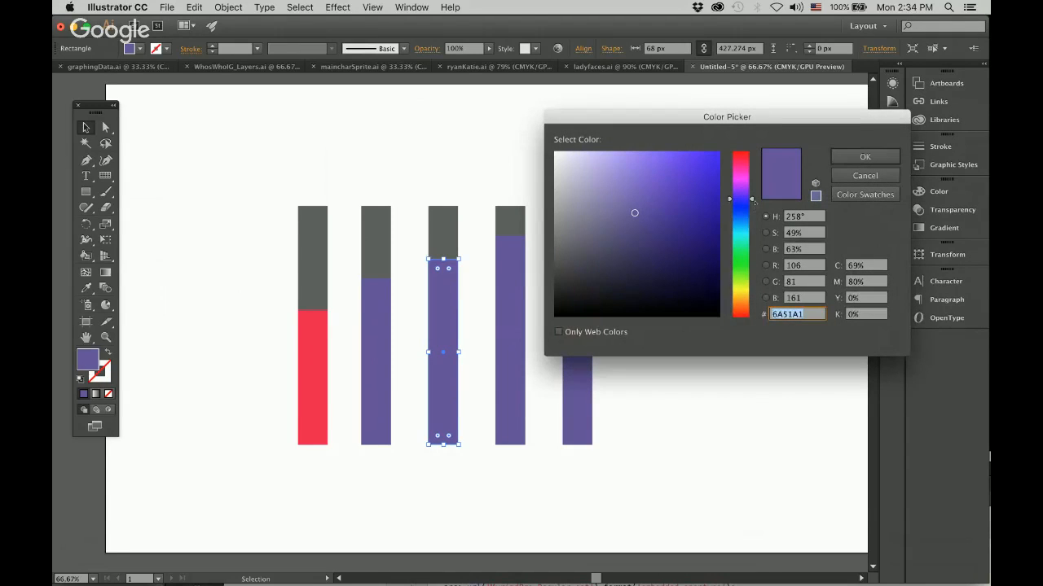
text(5270A0)
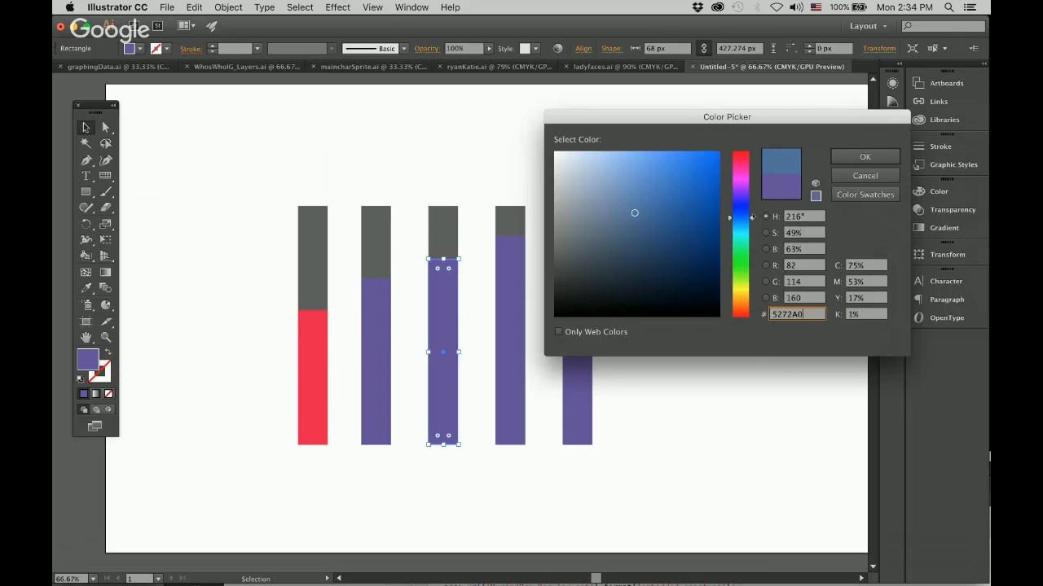
drag(751, 216, 751, 235)
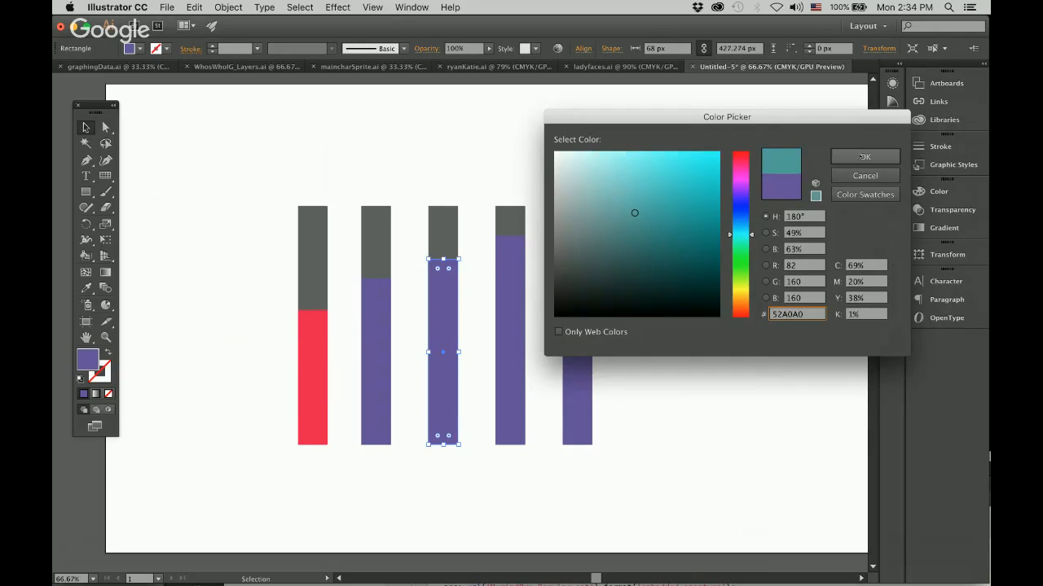
click(841, 160)
Change the fill of the fourth bar's purple rectangle to green 52A073.
click(502, 323)
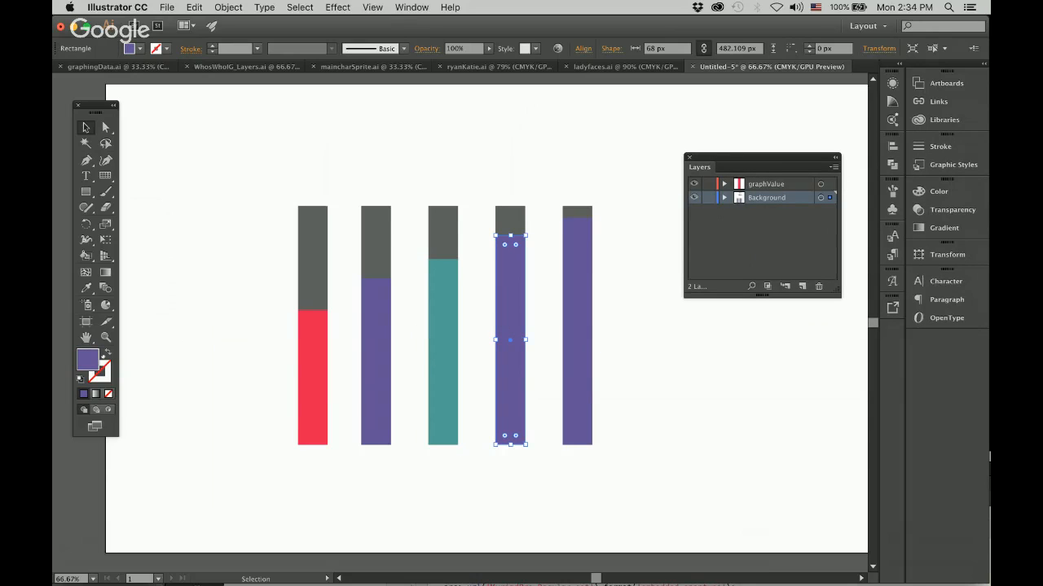
double_click(89, 358)
drag(749, 206, 751, 250)
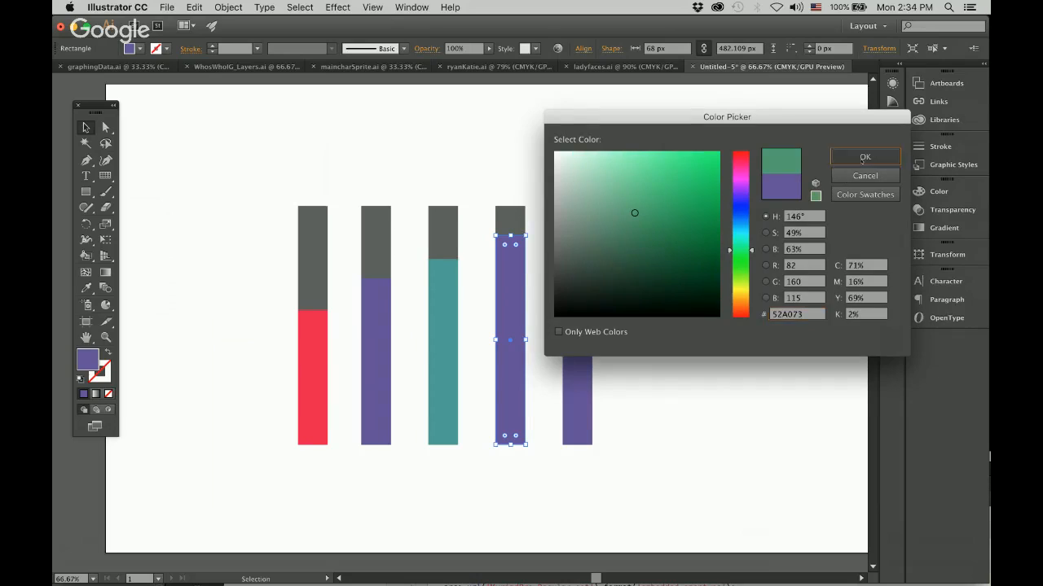
click(862, 157)
Change the fill of the fifth bar's purple rectangle to brown A08252.
click(577, 325)
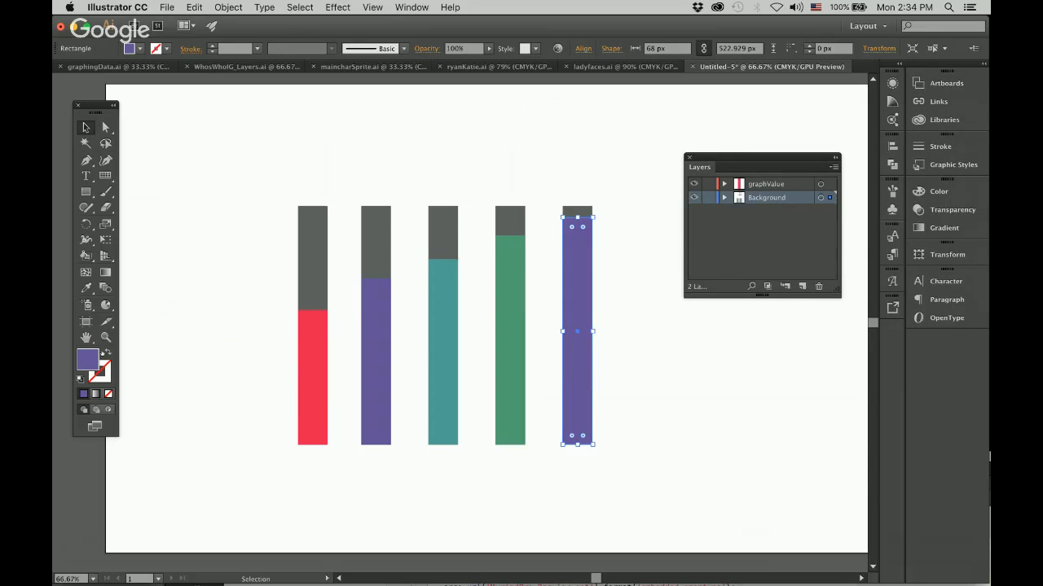
double_click(89, 357)
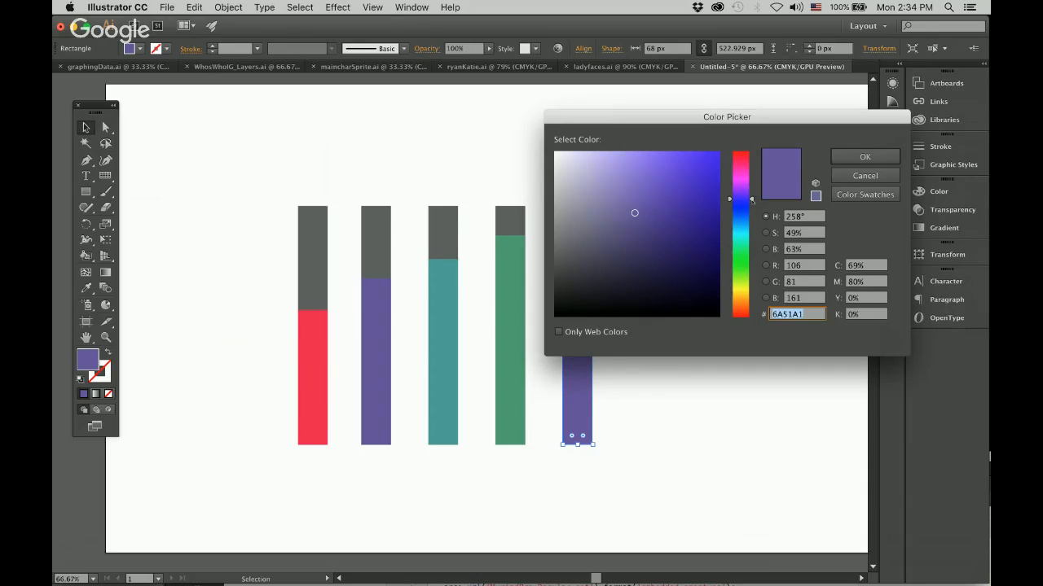
drag(751, 200, 758, 301)
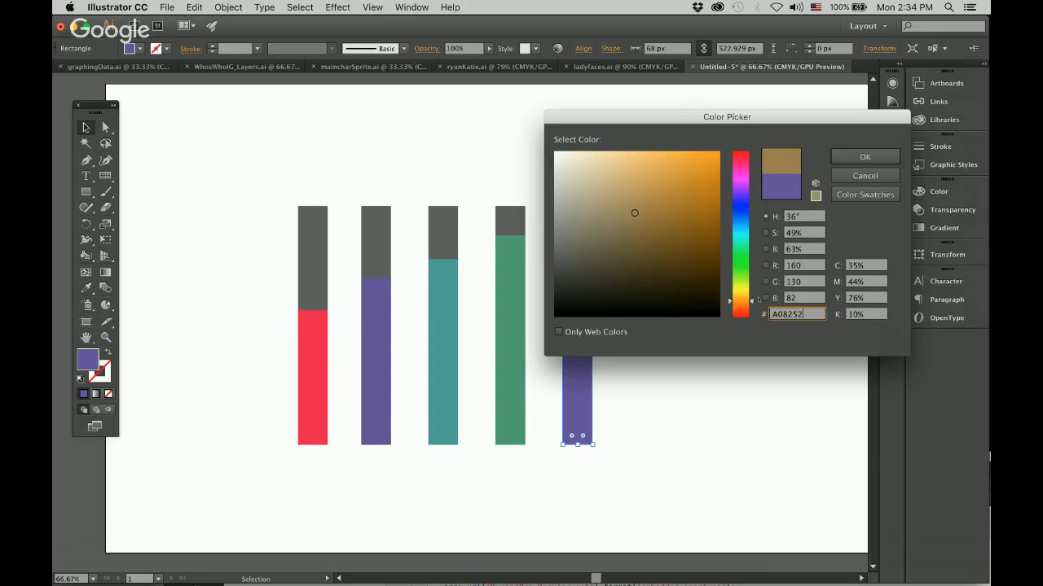
click(864, 156)
click(762, 411)
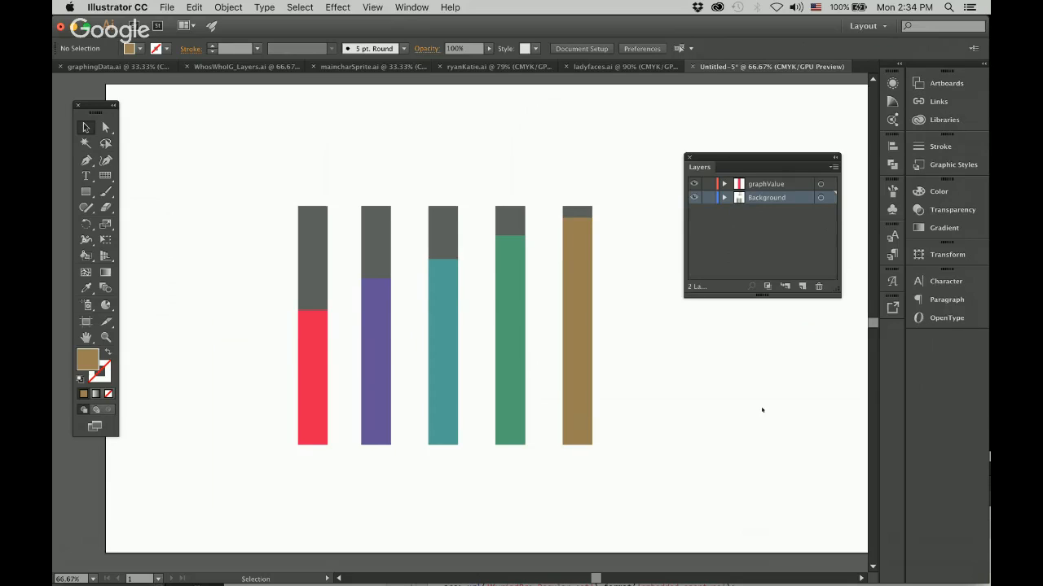
Move all five bars together to the middle of the artboard, and check the artboard's dimensions.
key(super+minus)
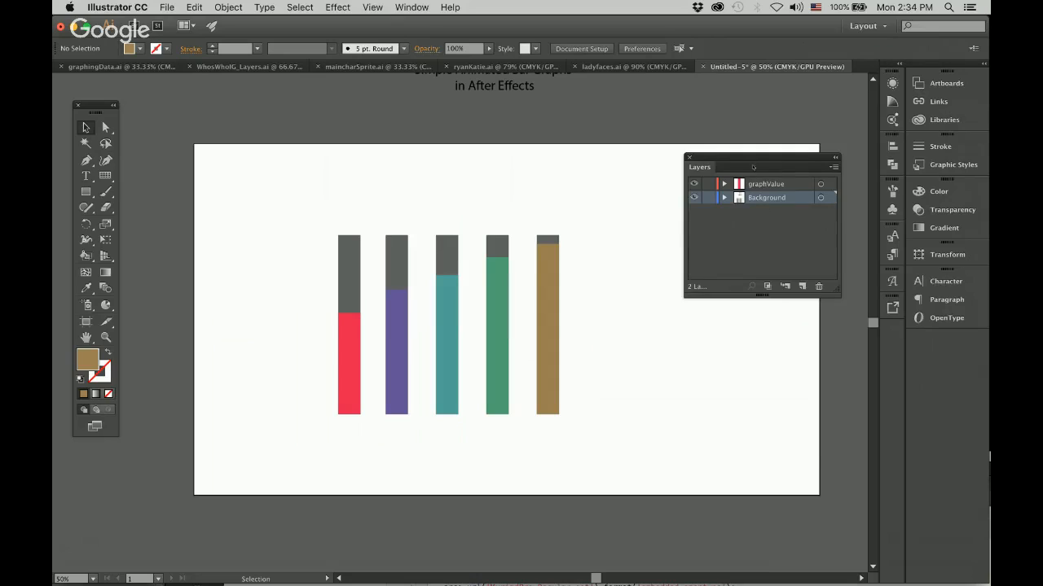
drag(752, 167, 721, 530)
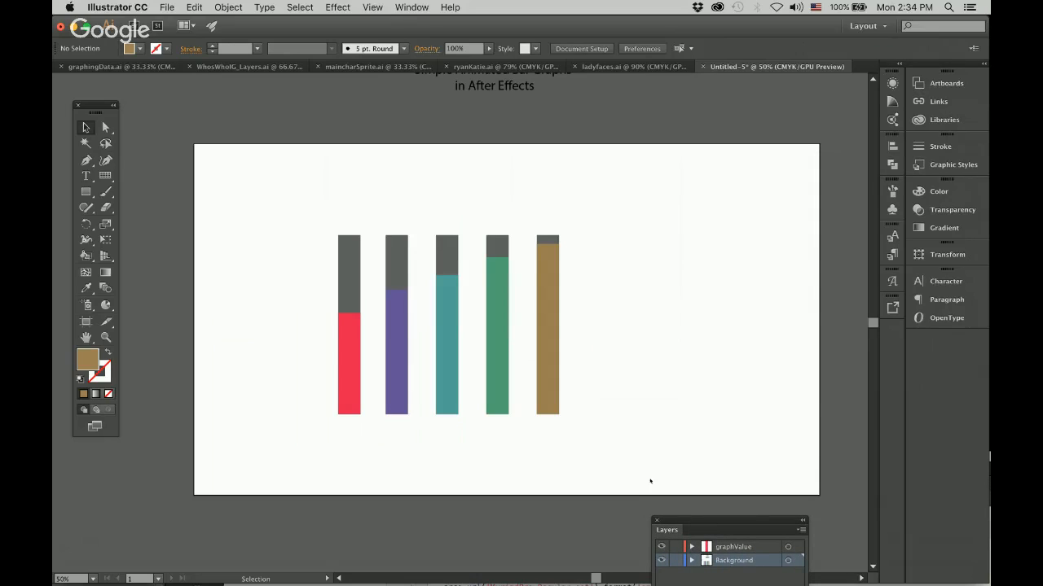
drag(330, 199, 629, 445)
drag(572, 395, 630, 387)
click(533, 431)
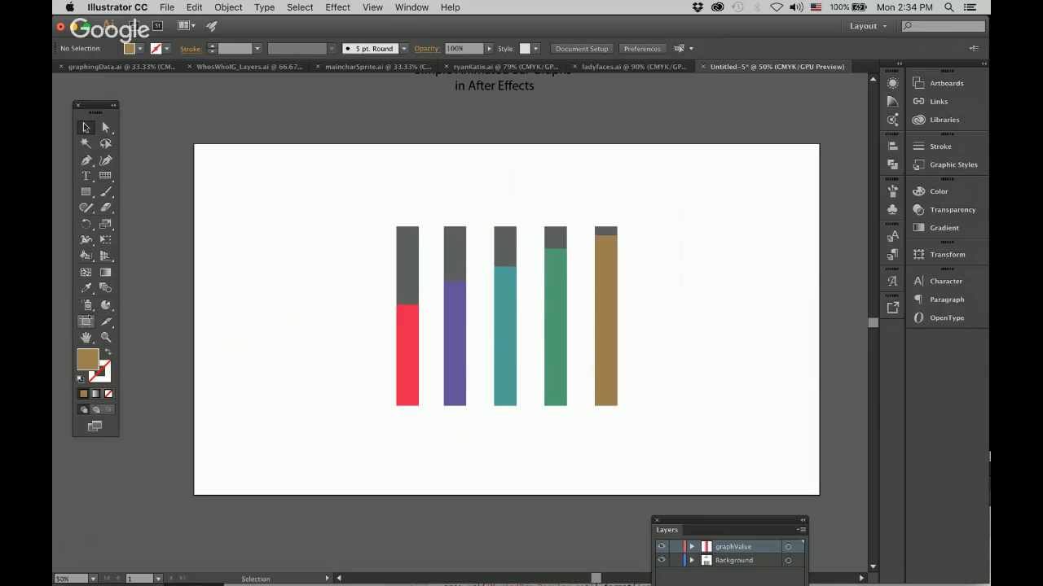
click(85, 321)
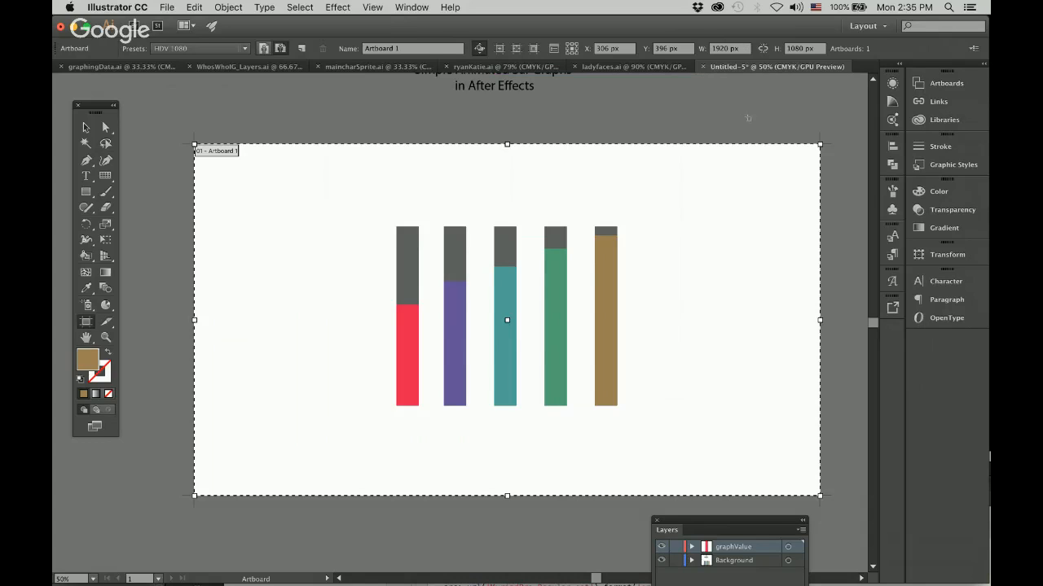
click(85, 128)
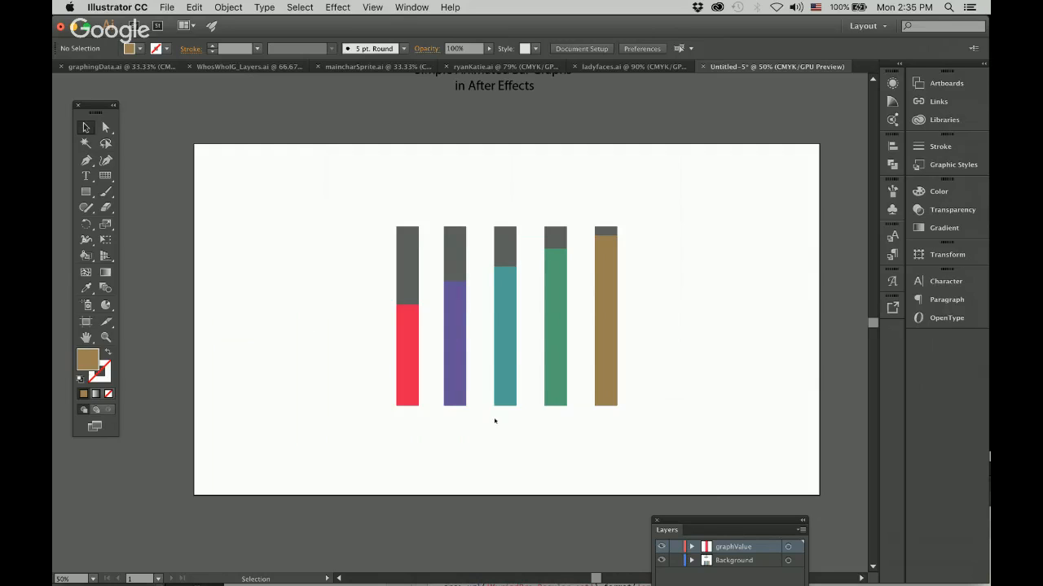
Release the contents of the Background layer to separate layers with the Sequence option.
drag(724, 517, 744, 241)
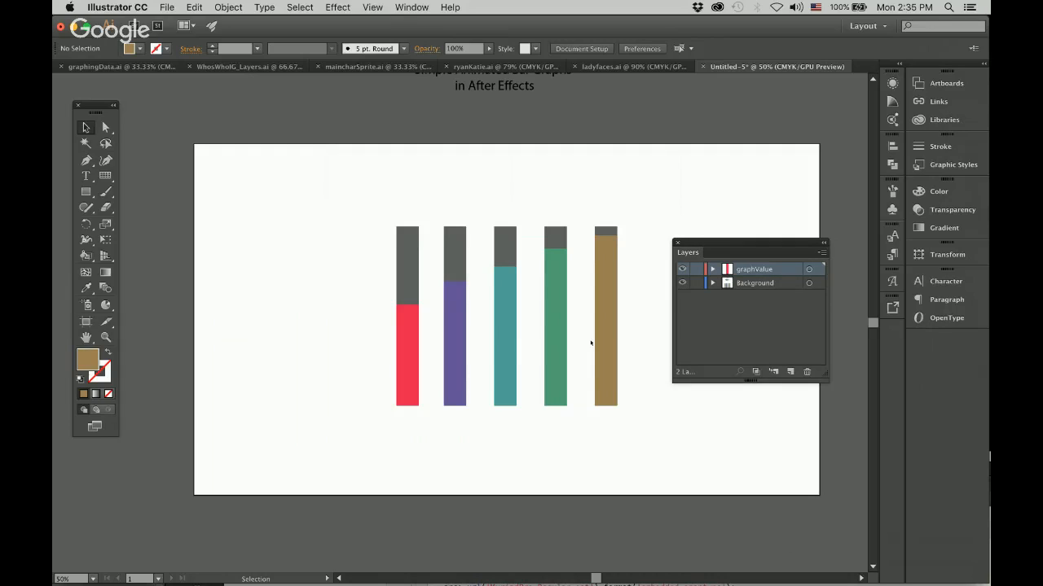
drag(637, 346, 447, 216)
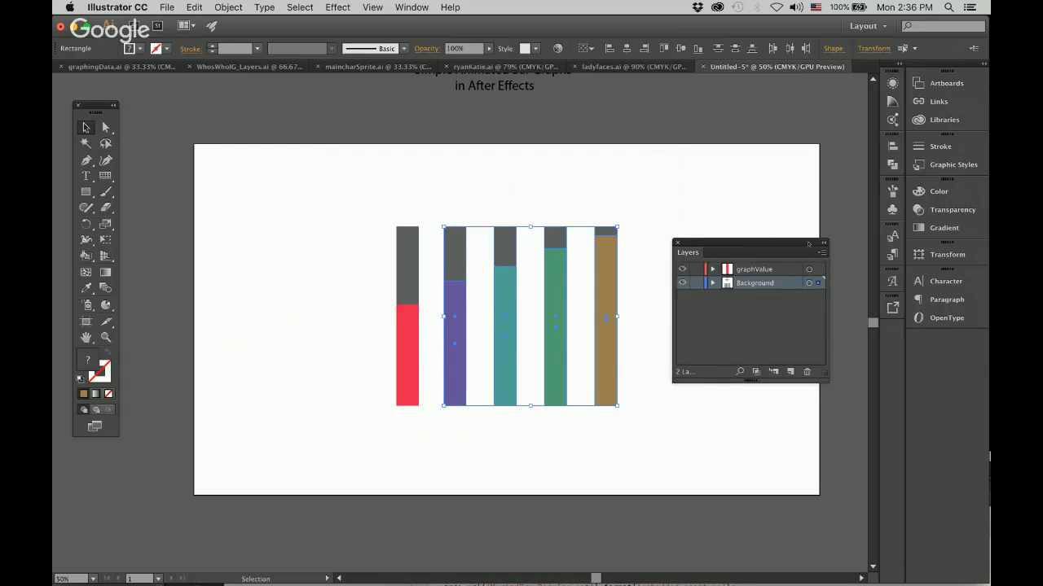
drag(821, 252, 573, 253)
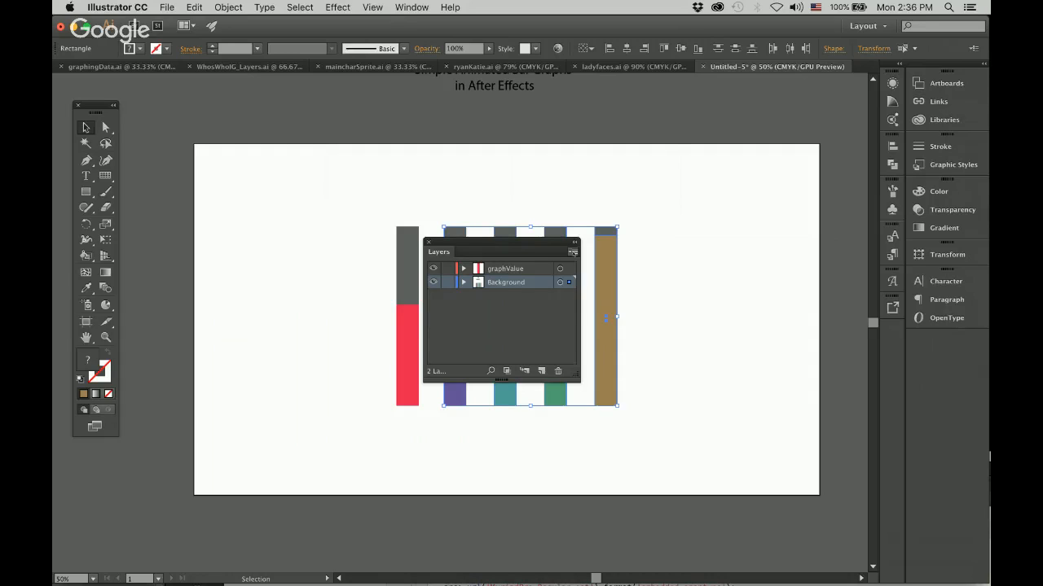
click(573, 253)
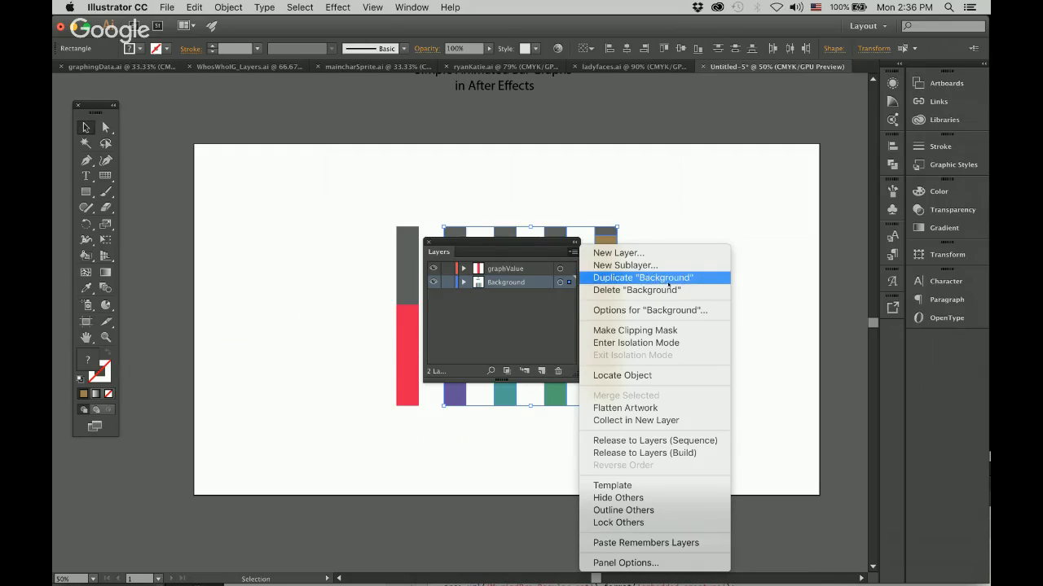
click(701, 441)
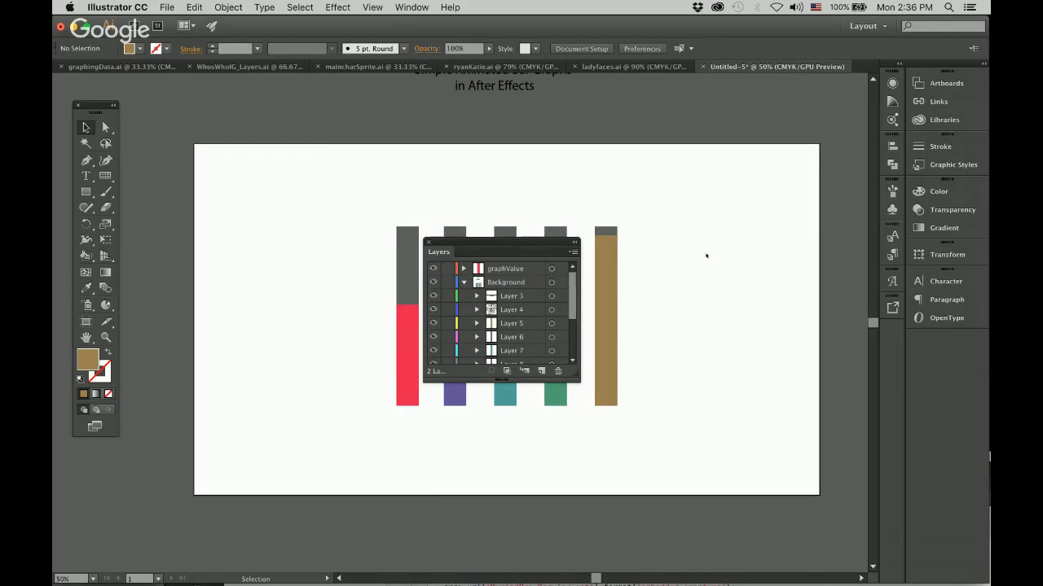
Delete the Layer 4 and Layer 3 sublayers, which hold the logo and title, from the Background layer.
scroll(744, 243, up, 5)
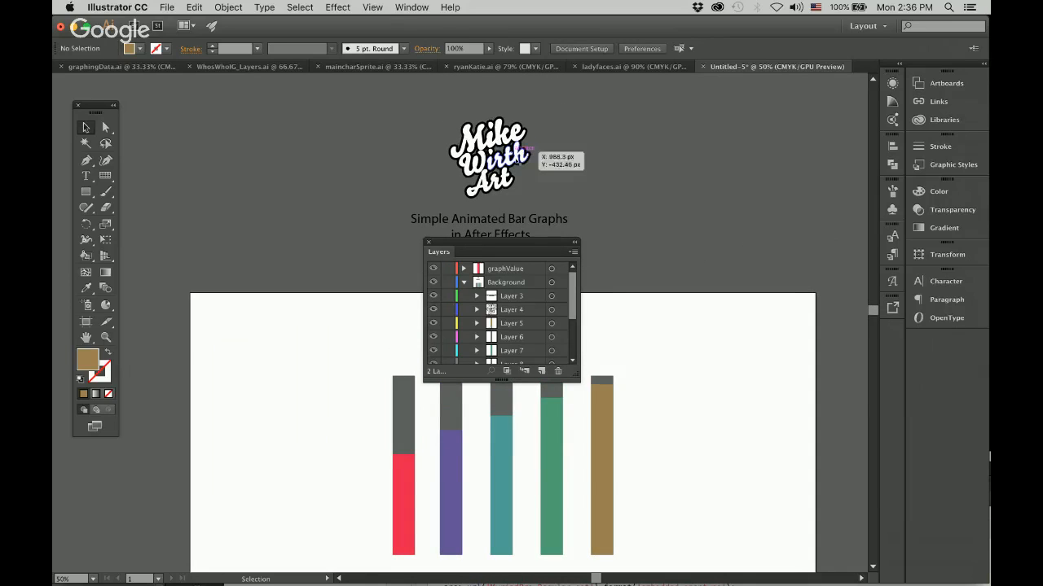
scroll(687, 350, down, 4)
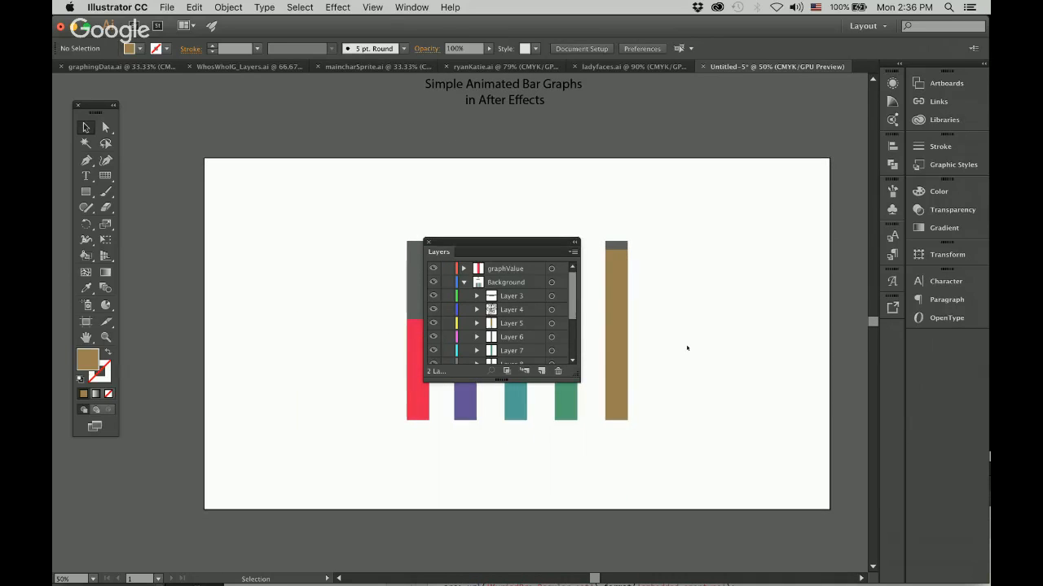
click(519, 311)
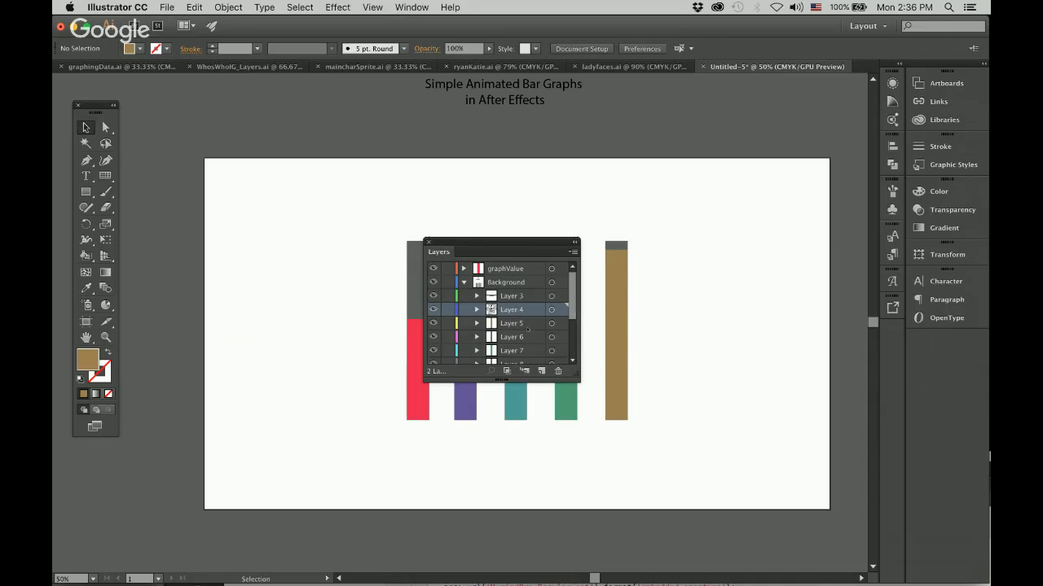
click(558, 370)
click(644, 323)
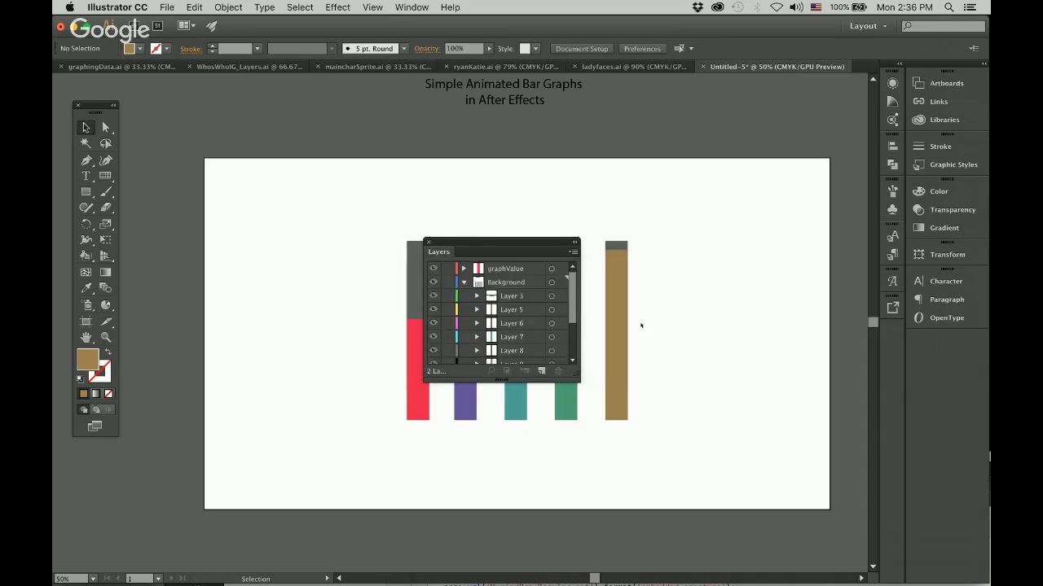
click(510, 296)
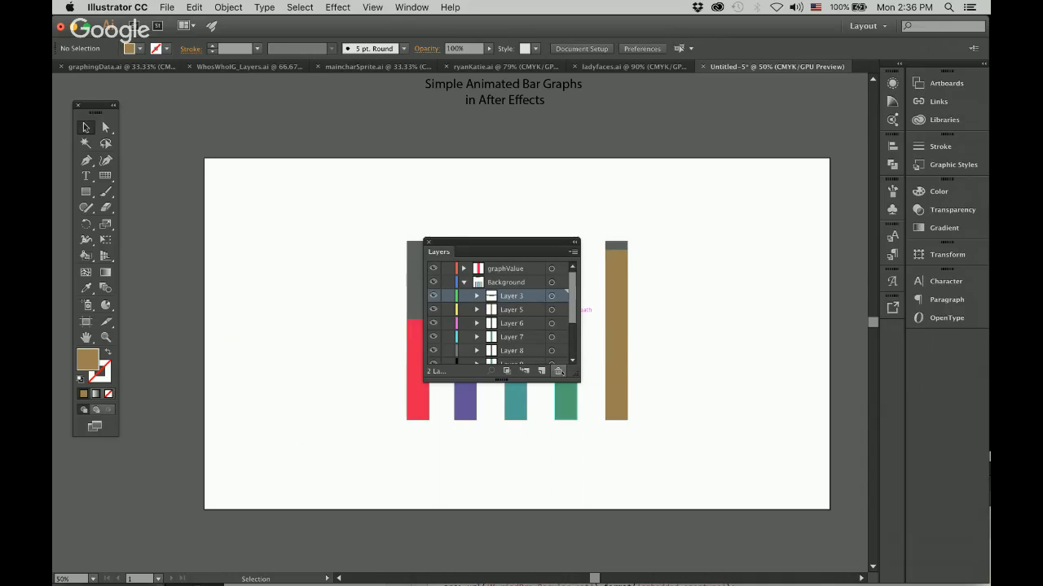
click(558, 370)
click(643, 323)
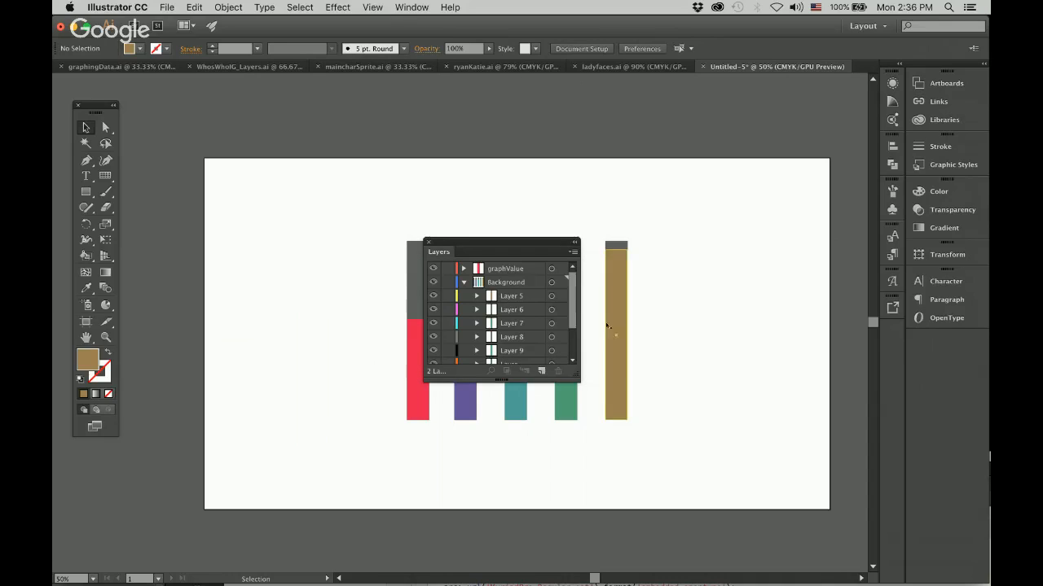
Enlarge the Layers panel until every sublayer fits, and place it beside the bars.
drag(577, 378, 636, 479)
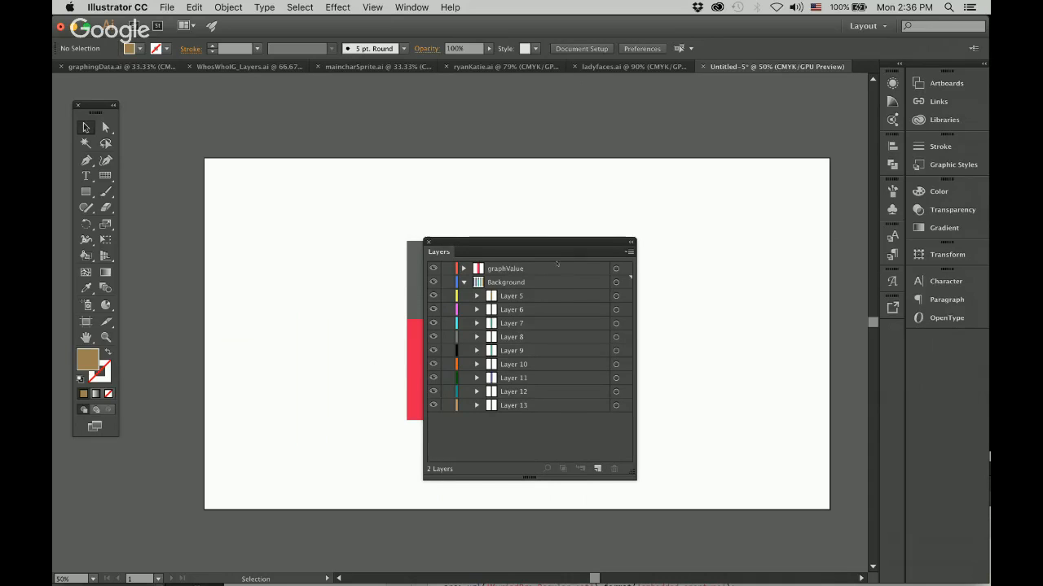
drag(547, 246, 776, 229)
scroll(465, 249, right, 3)
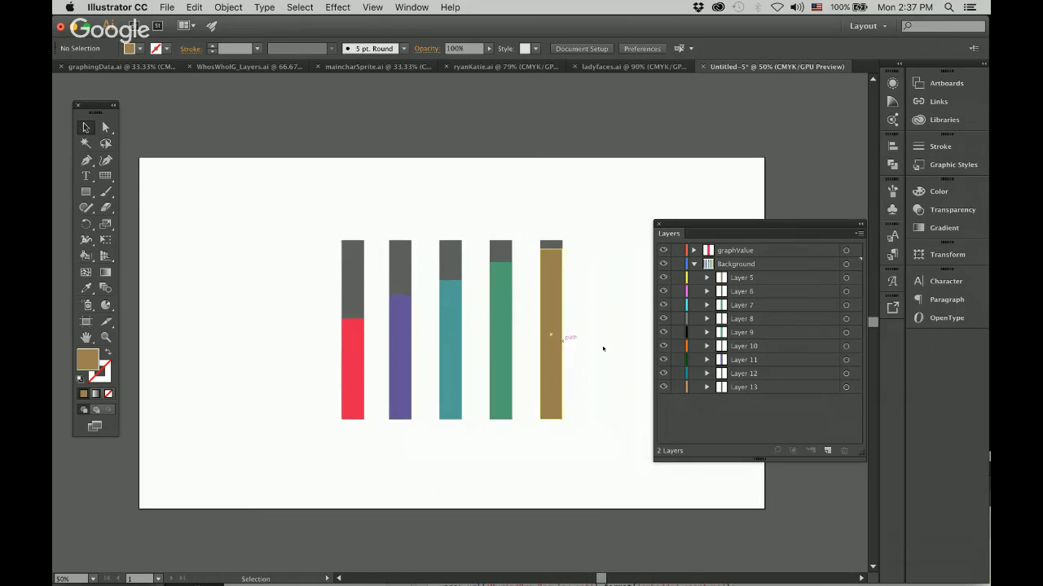
Target Layer 5 and Layer 6 in turn to identify which rectangle of the fifth bar each one holds.
click(739, 279)
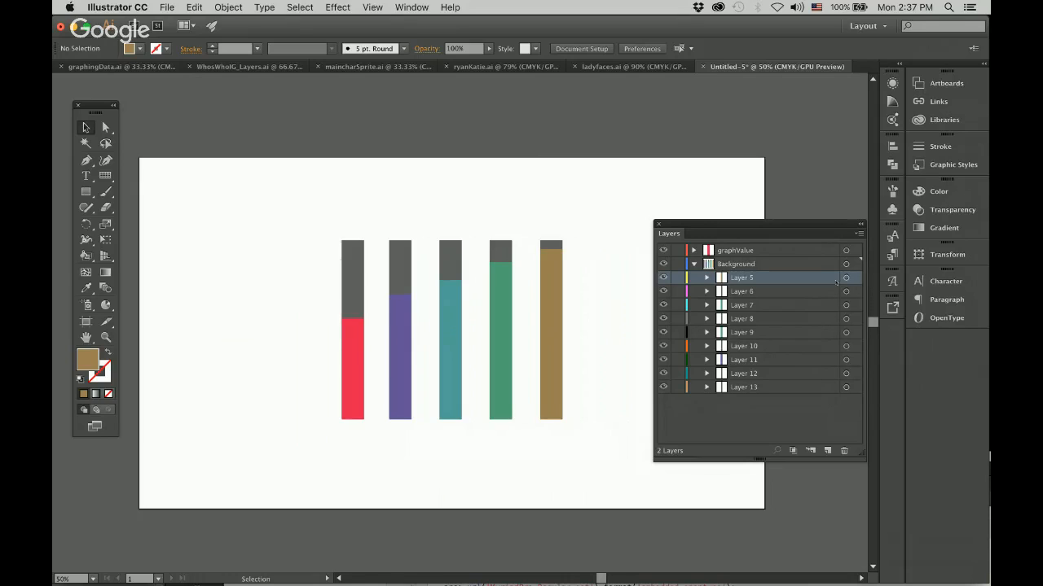
click(838, 287)
shift+click(817, 278)
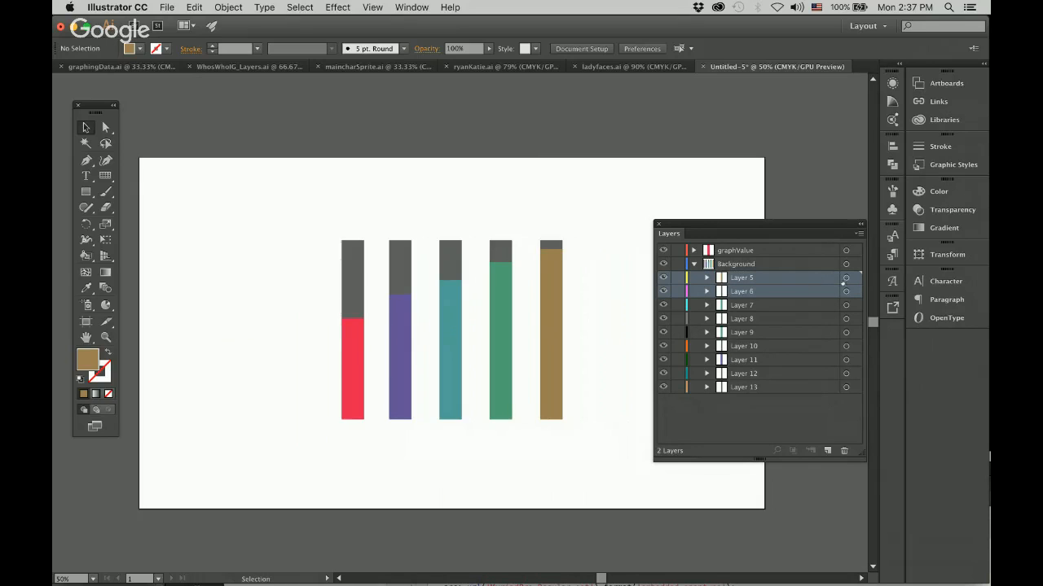
click(845, 278)
click(846, 291)
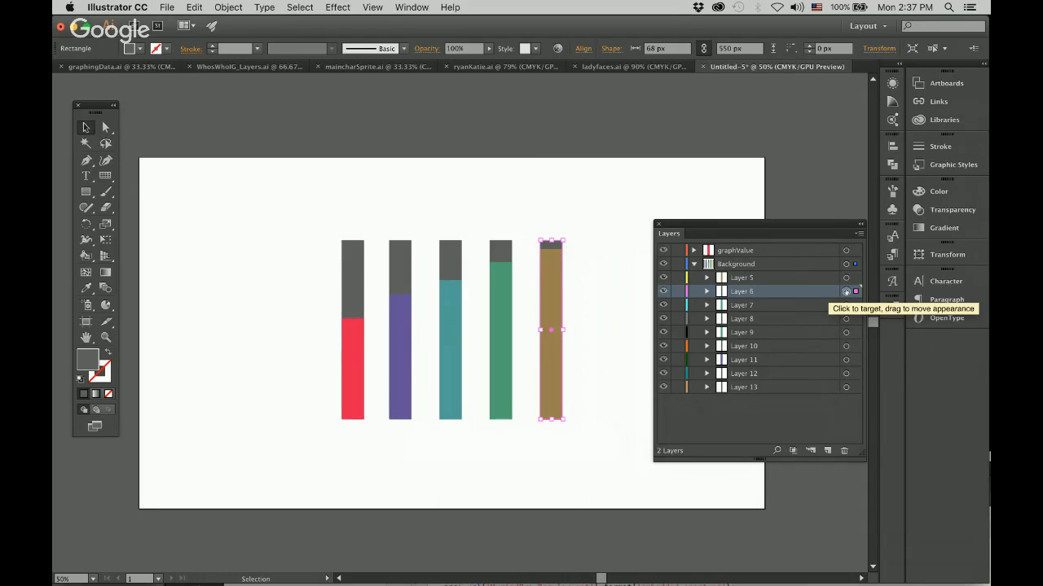
click(845, 278)
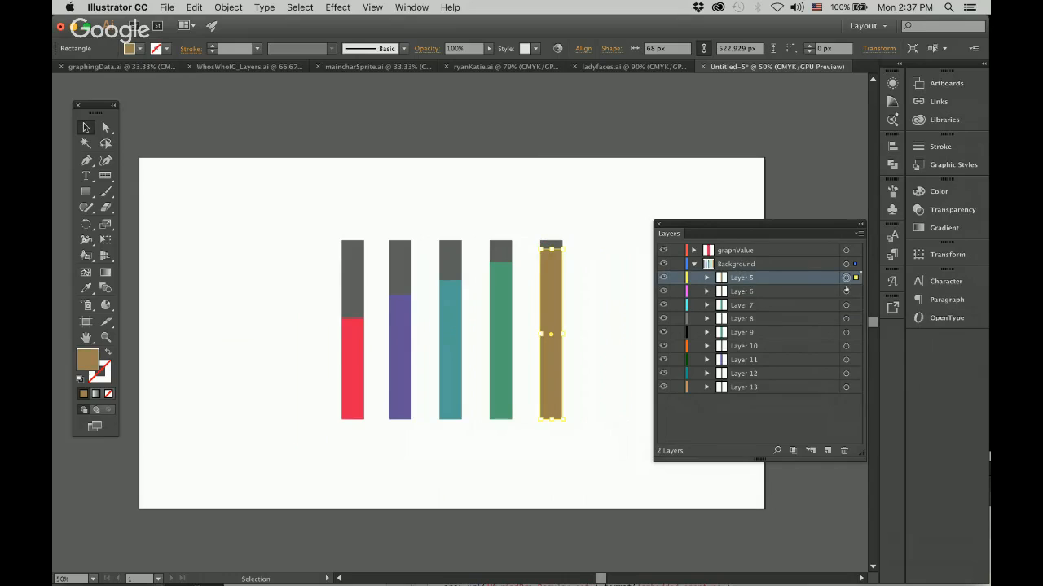
click(845, 290)
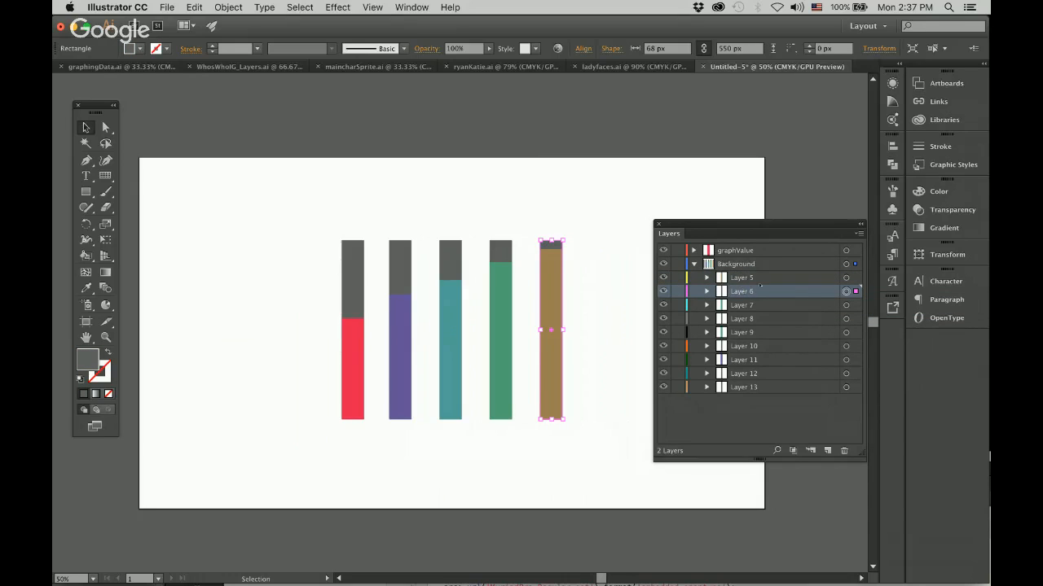
Move the sublayers Layer 5 through Layer 13 out of Background to the top level, above graphValue.
click(746, 278)
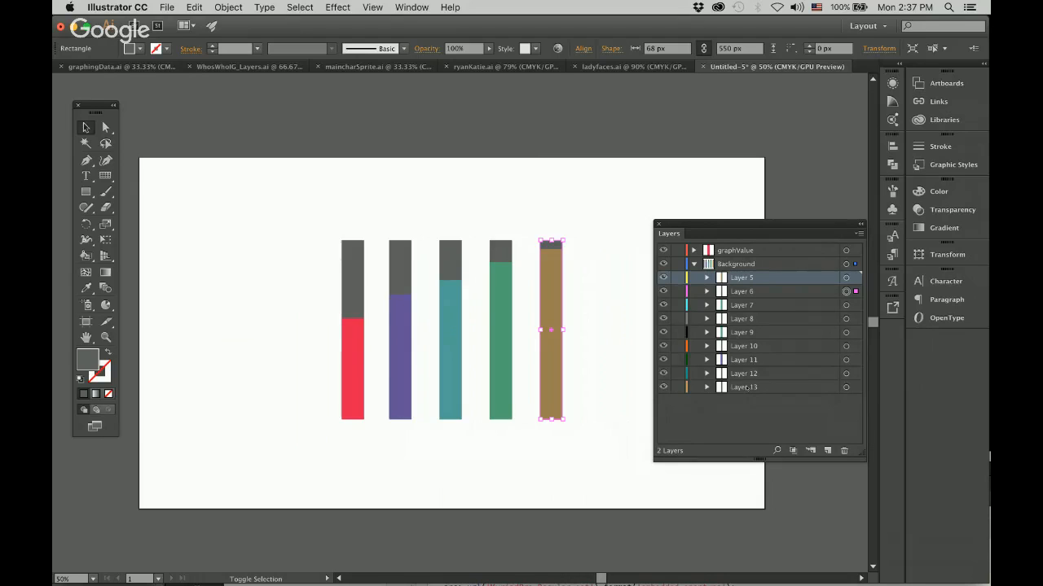
shift+click(747, 387)
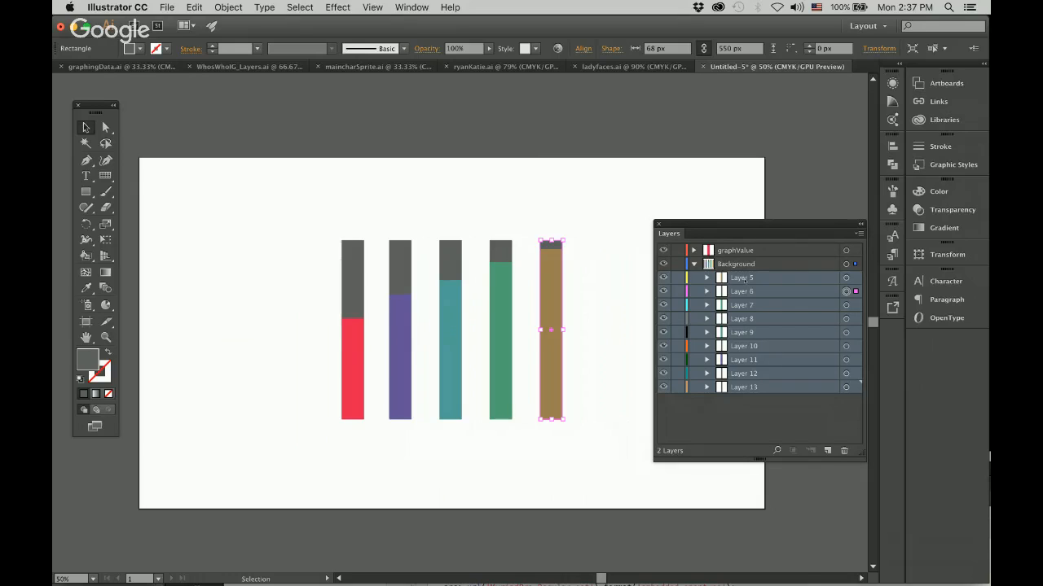
drag(744, 279, 708, 247)
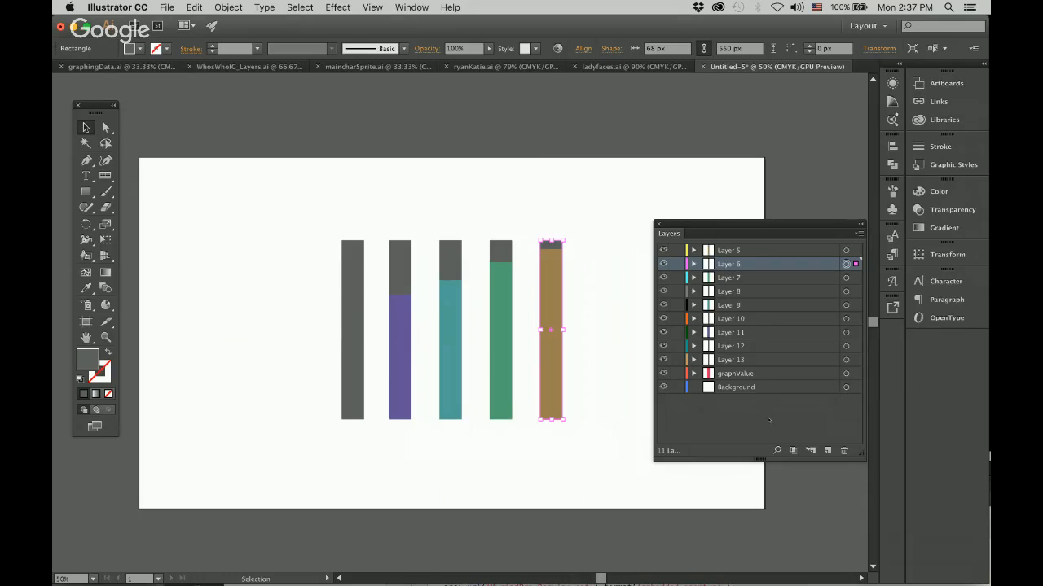
Move the first bar's gray rectangle from Layer 13 to the Background layer, and delete the emptied Layer 13.
click(359, 336)
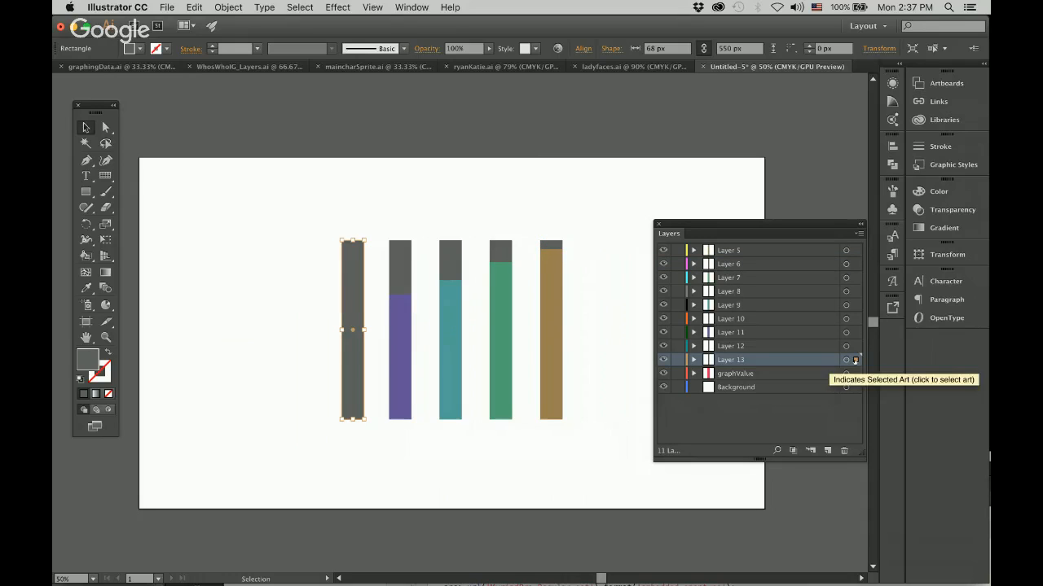
drag(856, 360, 855, 388)
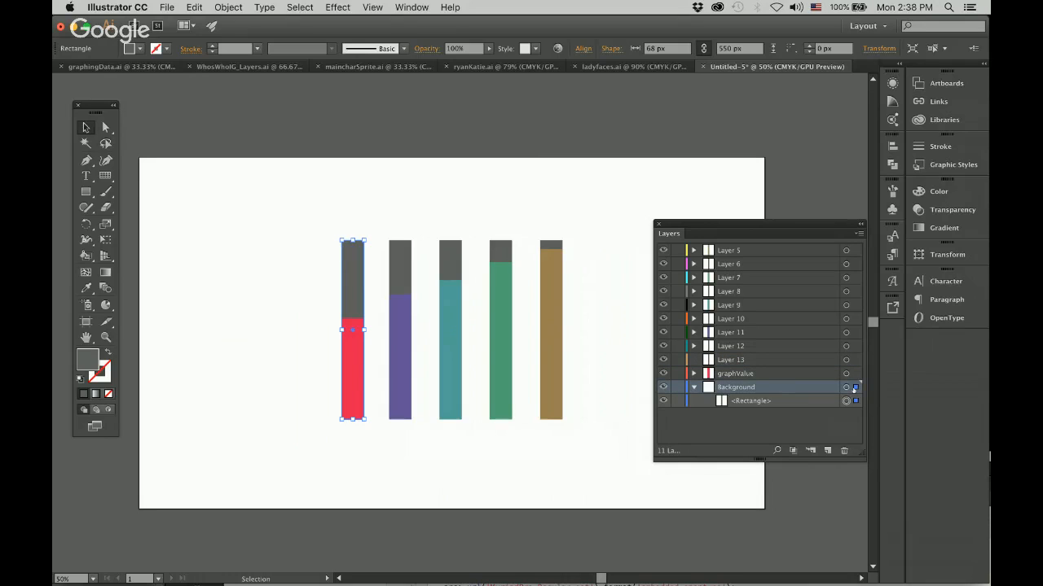
click(693, 387)
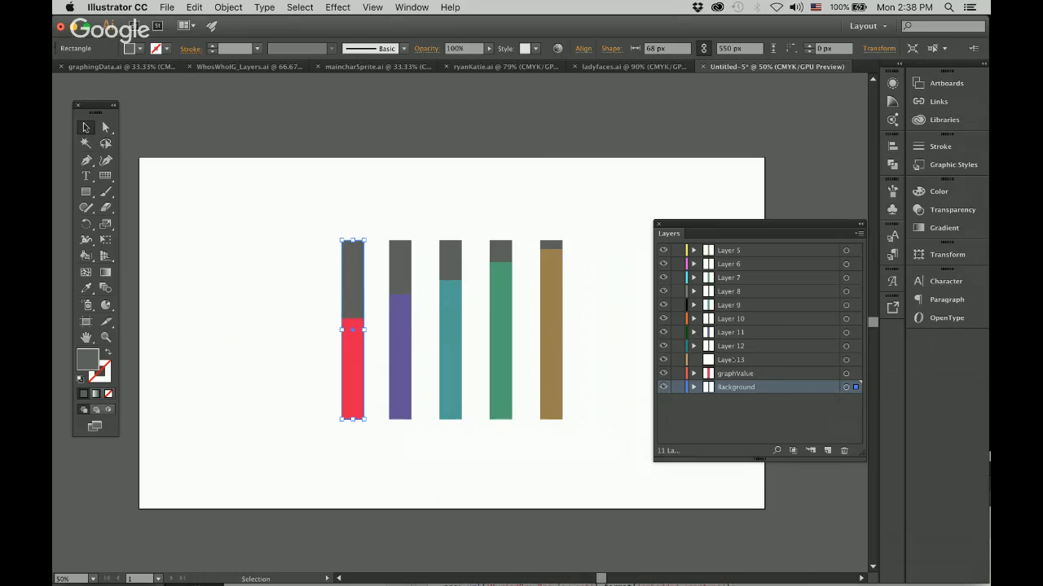
click(732, 359)
click(844, 450)
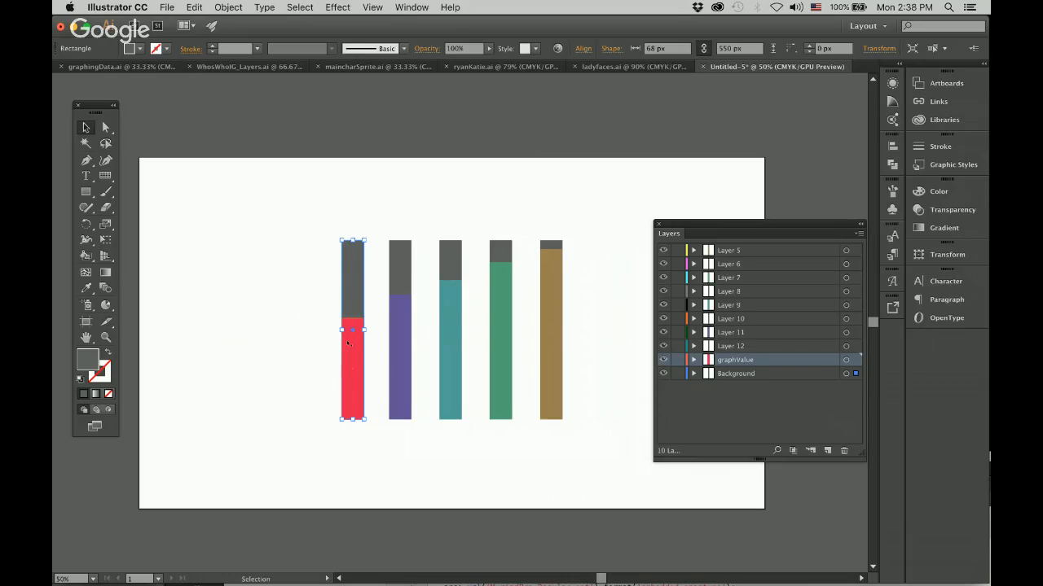
click(859, 234)
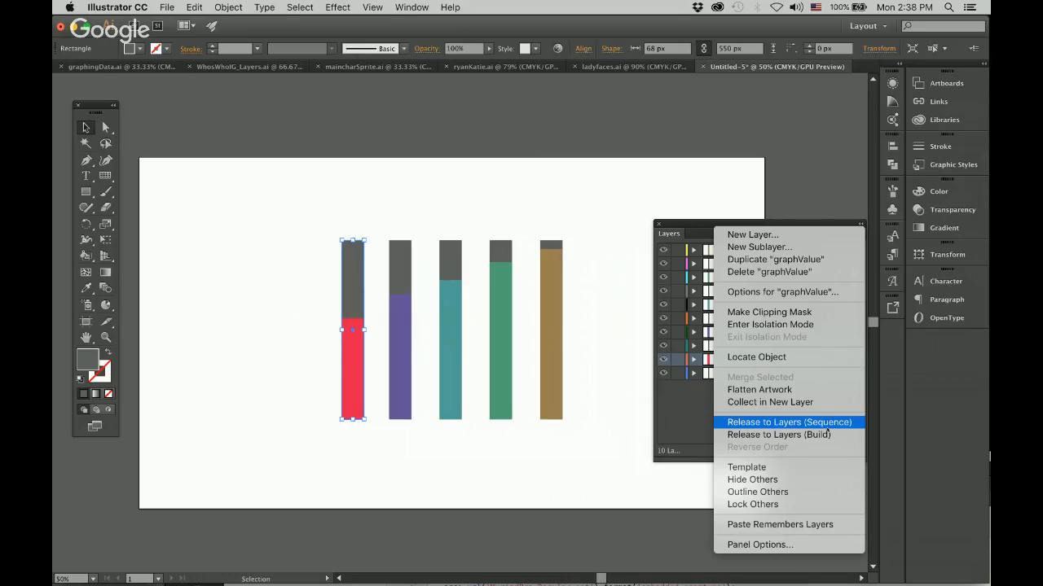
click(615, 370)
Rename the Background layer to bg1 and the graphValue layer to gv1.
click(737, 375)
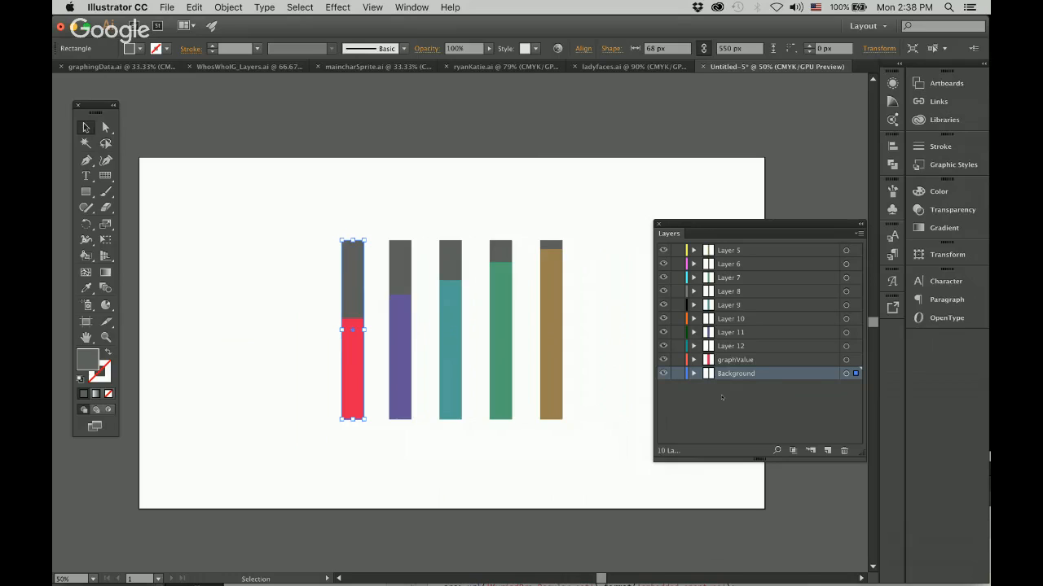
double_click(740, 374)
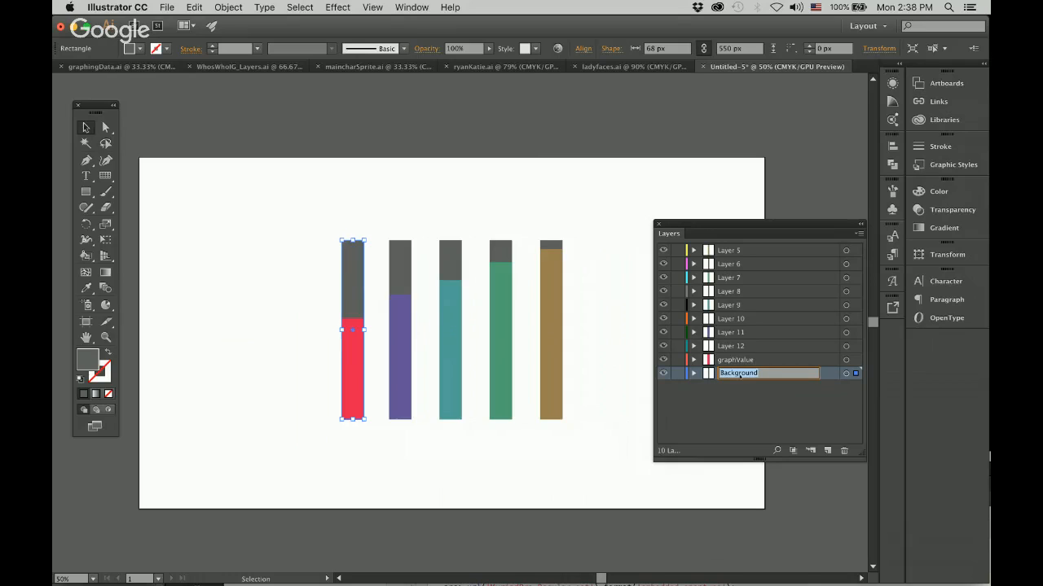
text(bg1)
key(Return)
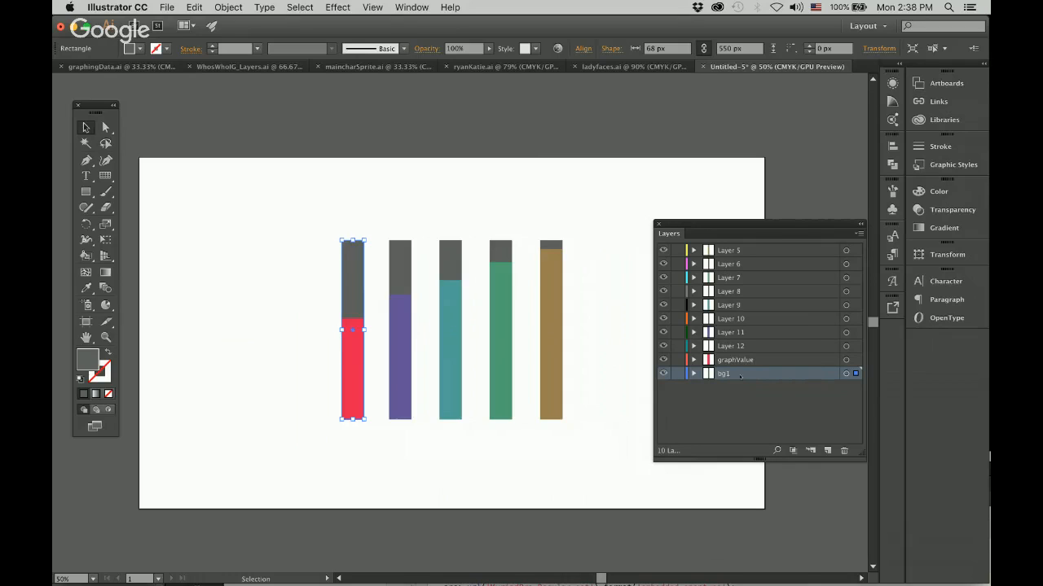
drag(790, 403, 743, 363)
click(750, 398)
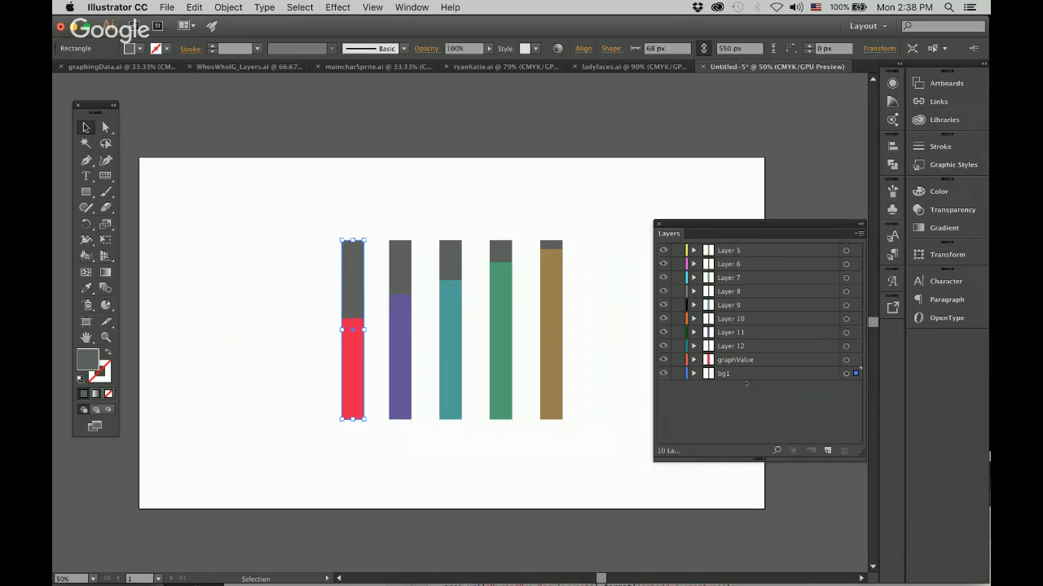
double_click(730, 362)
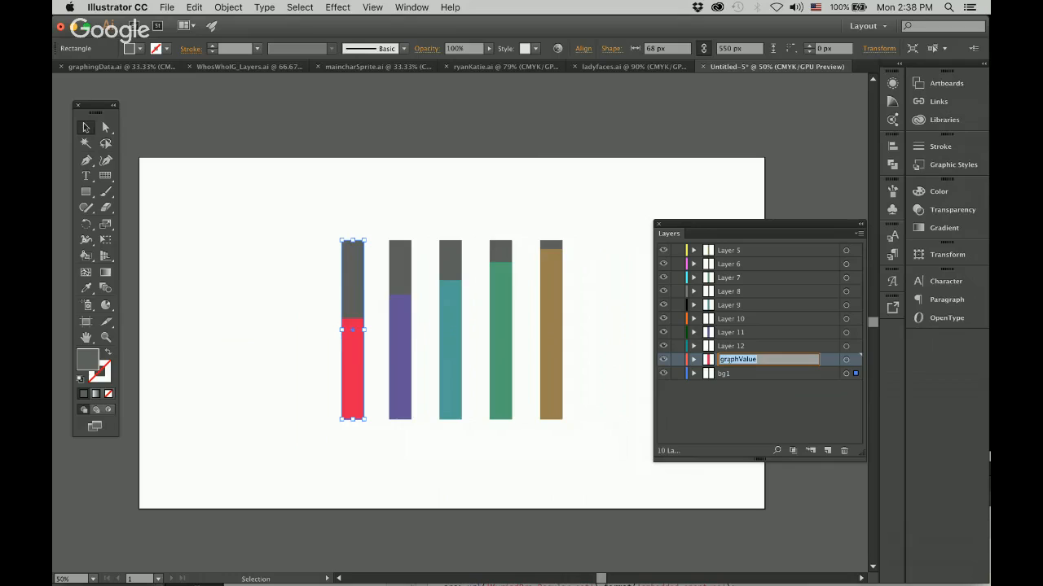
text(gv1)
key(Return)
Target bg1, gv1, Layer 12 and Layer 11 in turn to identify which rectangle each layer holds.
click(845, 373)
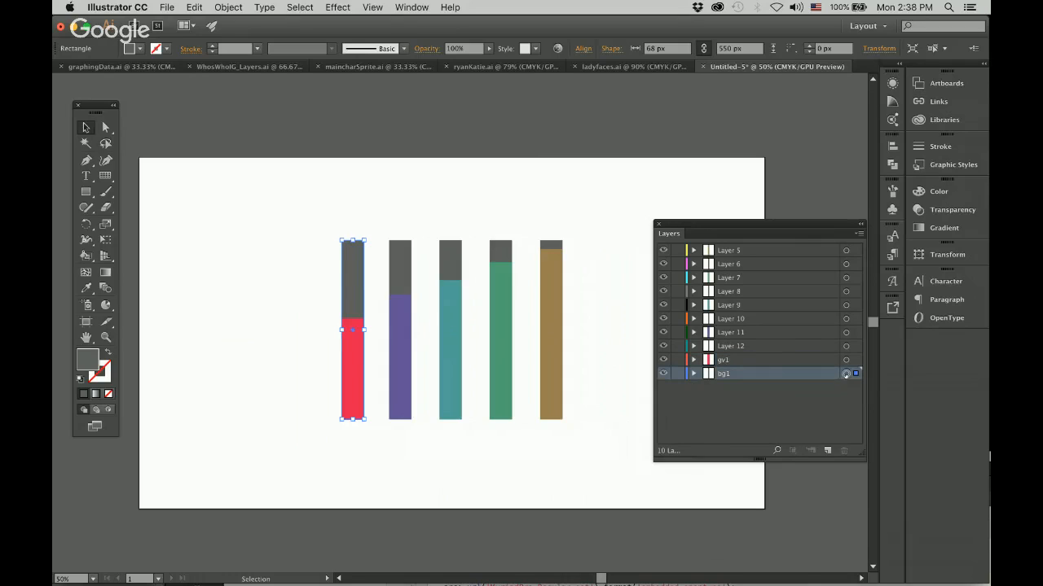
shift+click(845, 360)
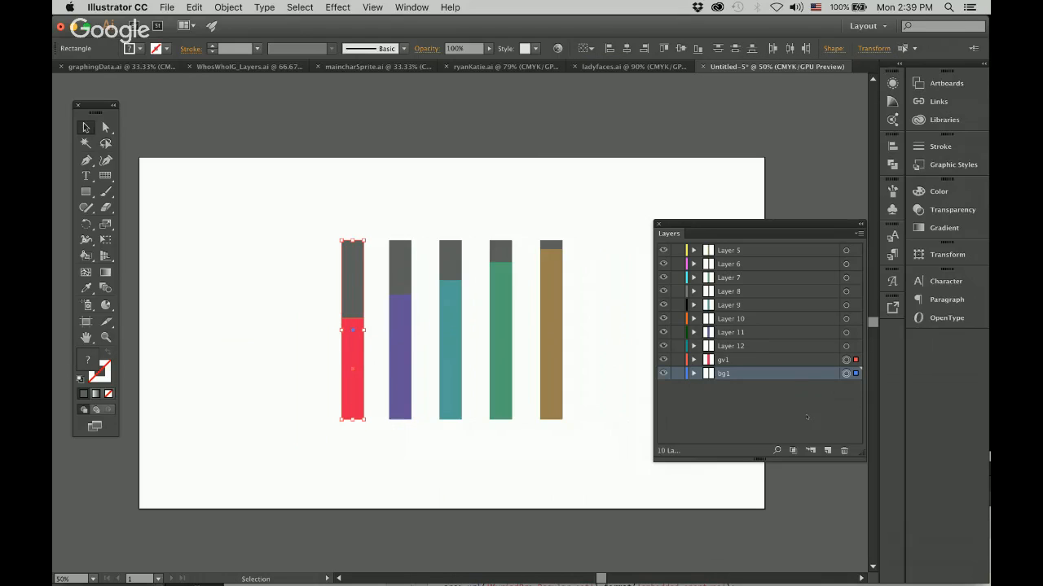
click(753, 348)
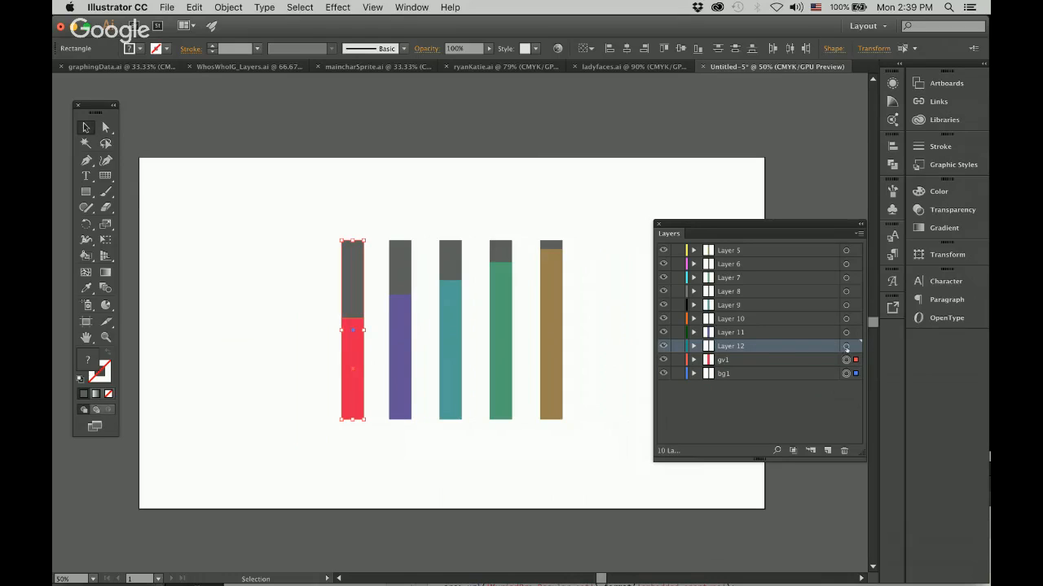
click(846, 348)
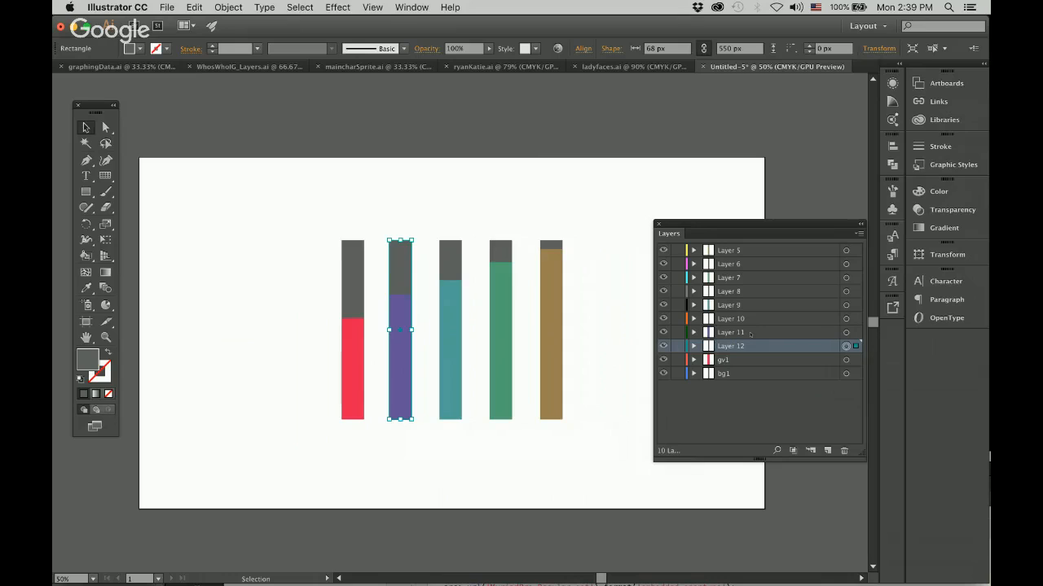
click(846, 333)
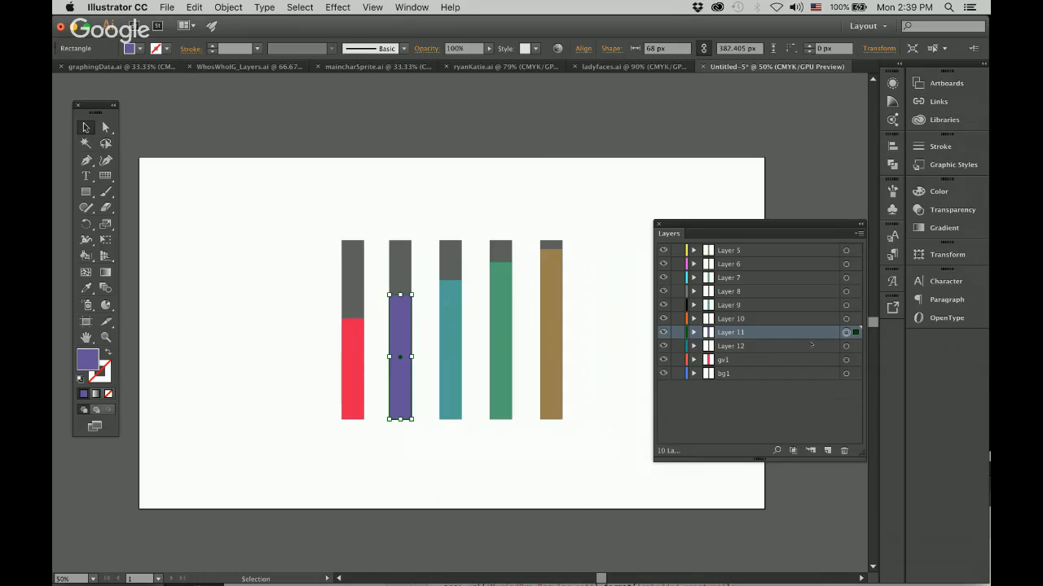
Rename the second bar's layers: Layer 12 to bg2 and Layer 11 to gv2.
double_click(732, 347)
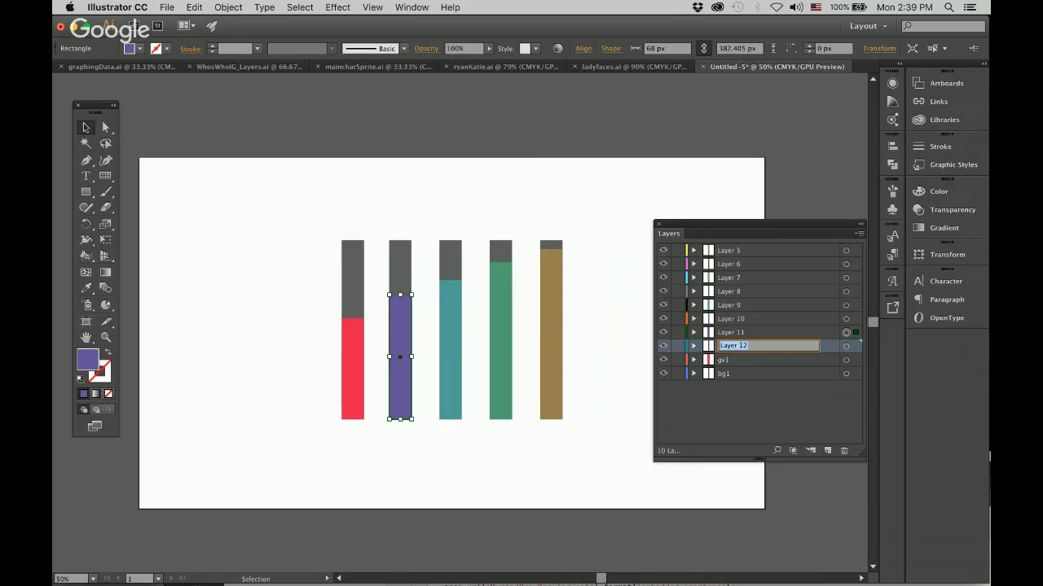
text(bg2)
key(Return)
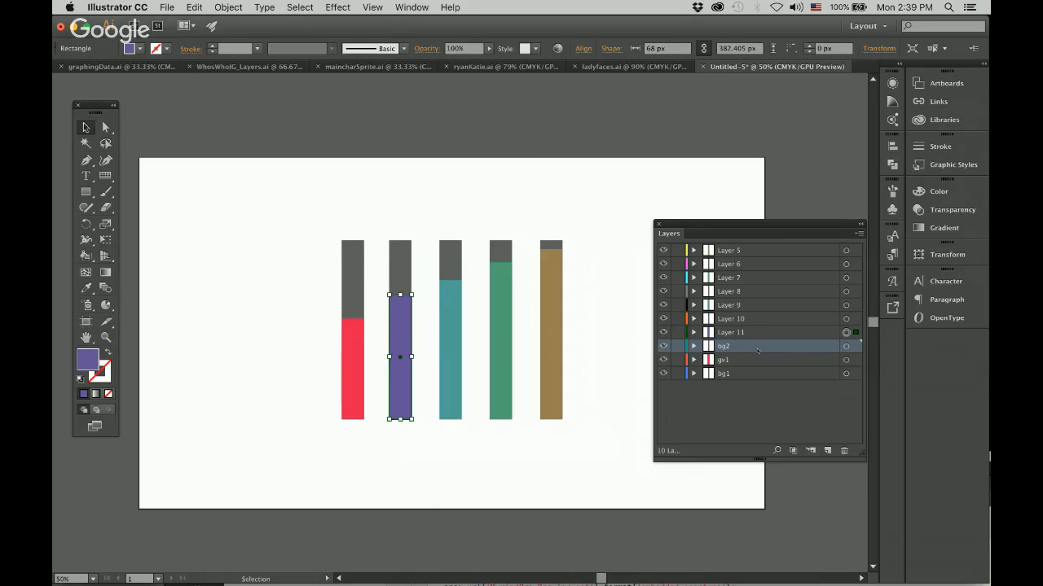
double_click(732, 333)
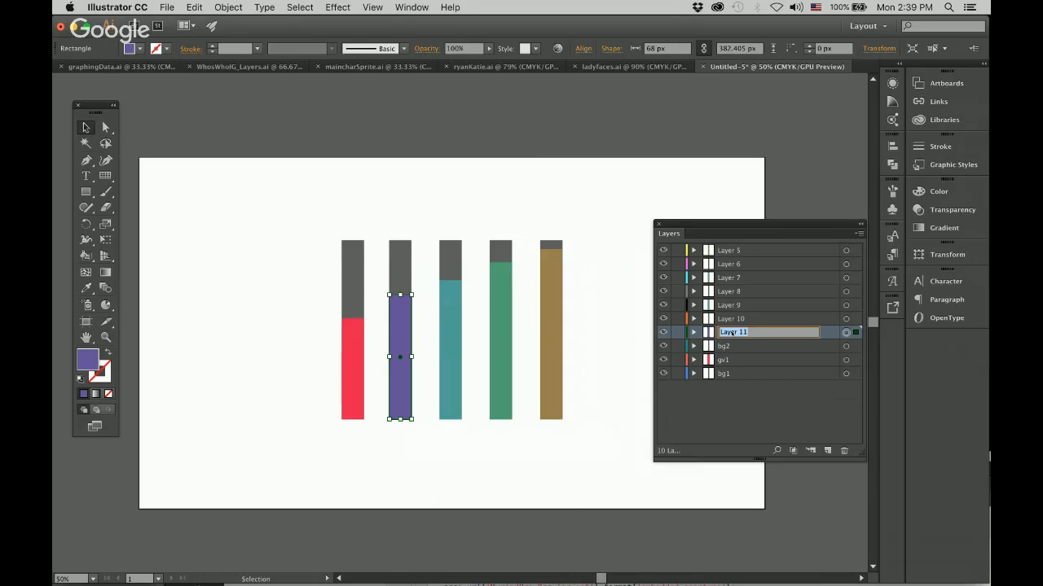
text(gv2)
key(Return)
Target Layer 10 to check its rectangle, and rename the third bar's layers: Layer 10 to bg3 and Layer 9 to gv3.
click(843, 313)
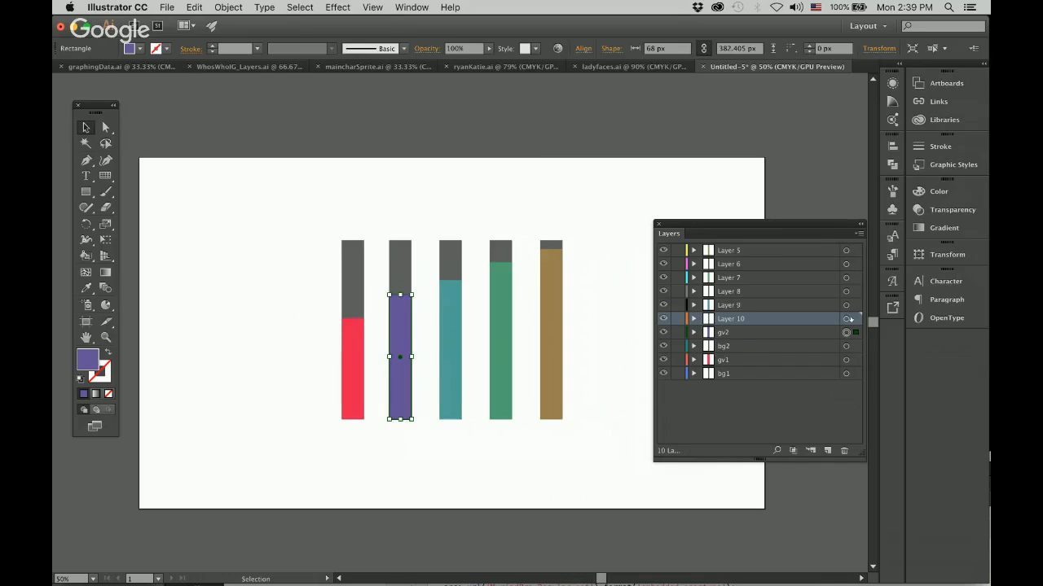
click(849, 318)
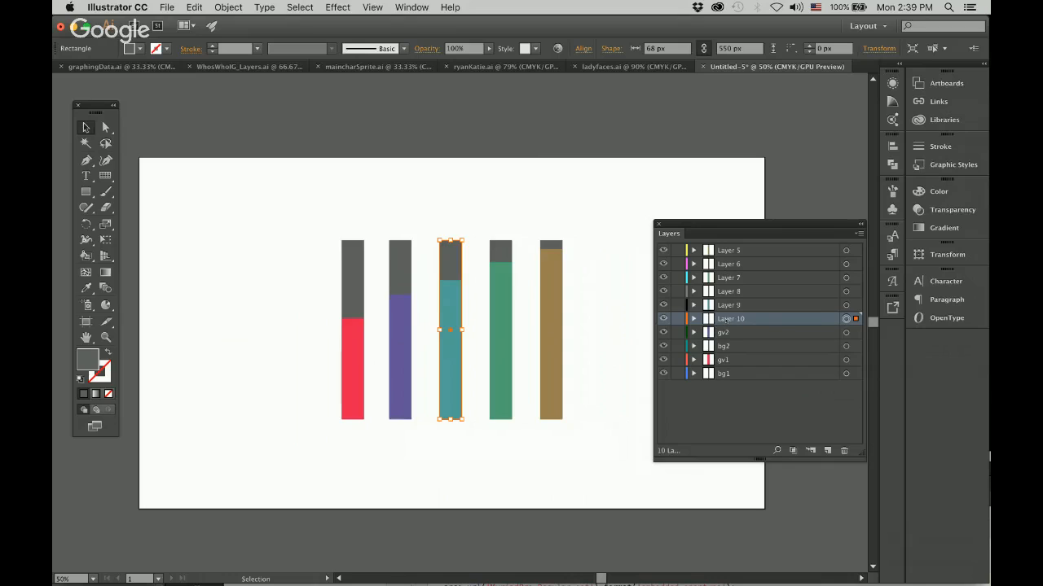
double_click(726, 319)
text(bg3)
key(Return)
double_click(727, 305)
text(gv3)
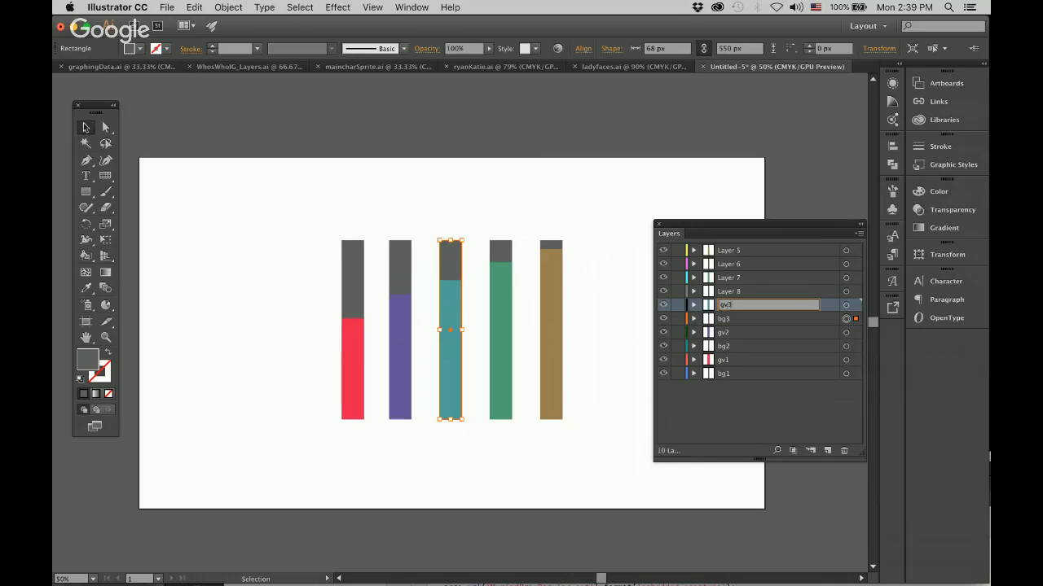
key(Return)
Rename the fourth bar's layers: Layer 8 to bg4 and Layer 7 to gv4.
double_click(728, 292)
text(bg4)
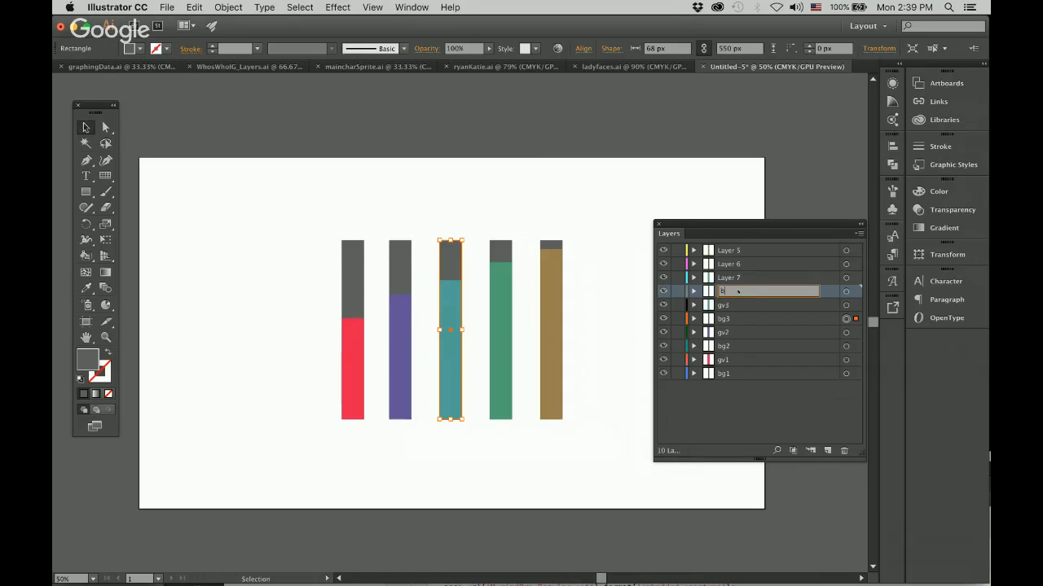
key(Return)
double_click(727, 277)
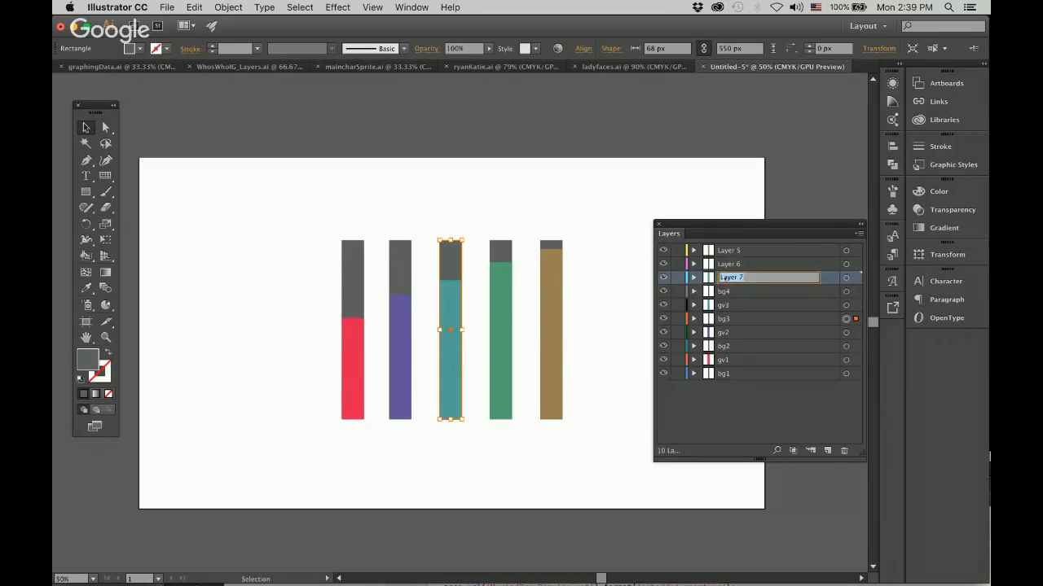
text(gv4)
key(Return)
Rename the fifth bar's layers: Layer 6 to gb5 and Layer 5 to gv5.
double_click(728, 264)
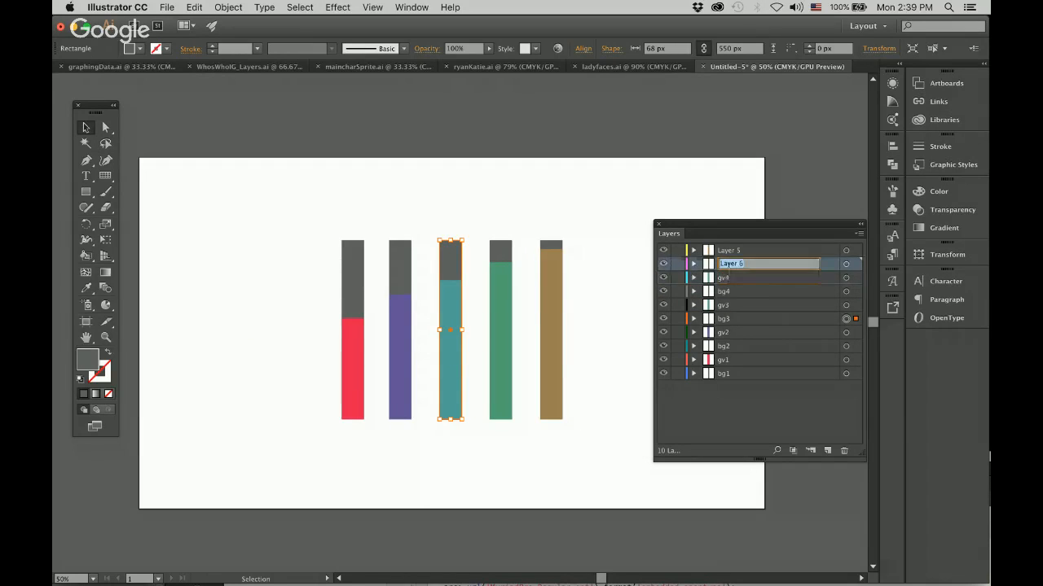
text(gb5)
key(Return)
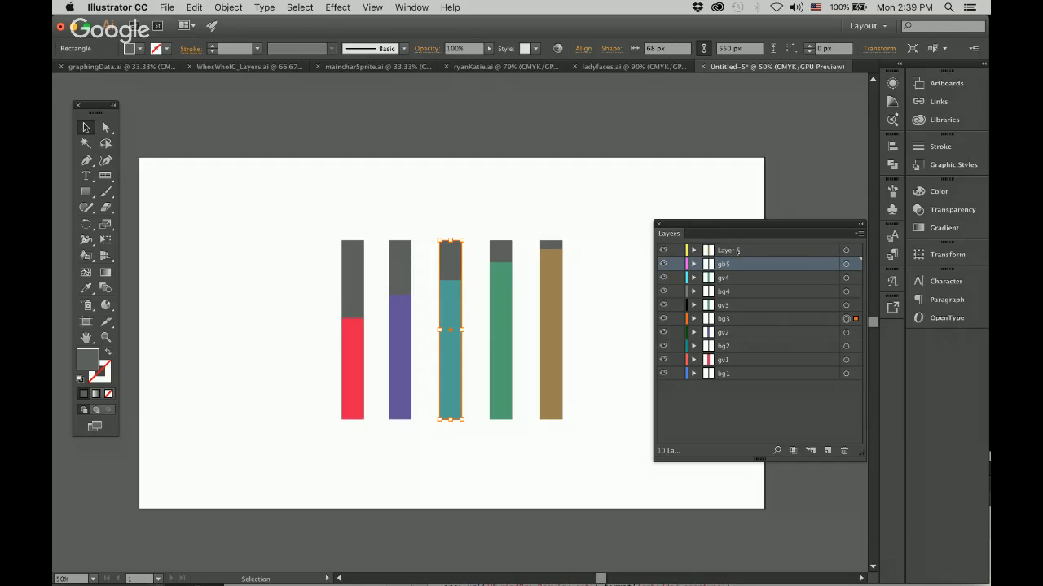
double_click(736, 251)
text(gv5)
key(Return)
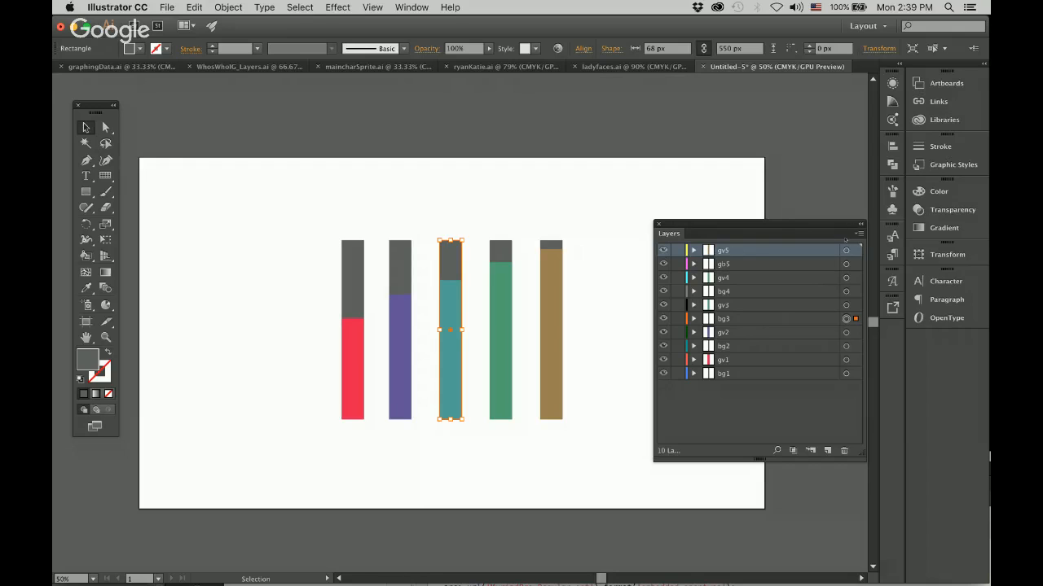
Move the Layers panel off the artboard to view the five bars, and return it beside them with no layer highlighted.
drag(809, 226, 782, 220)
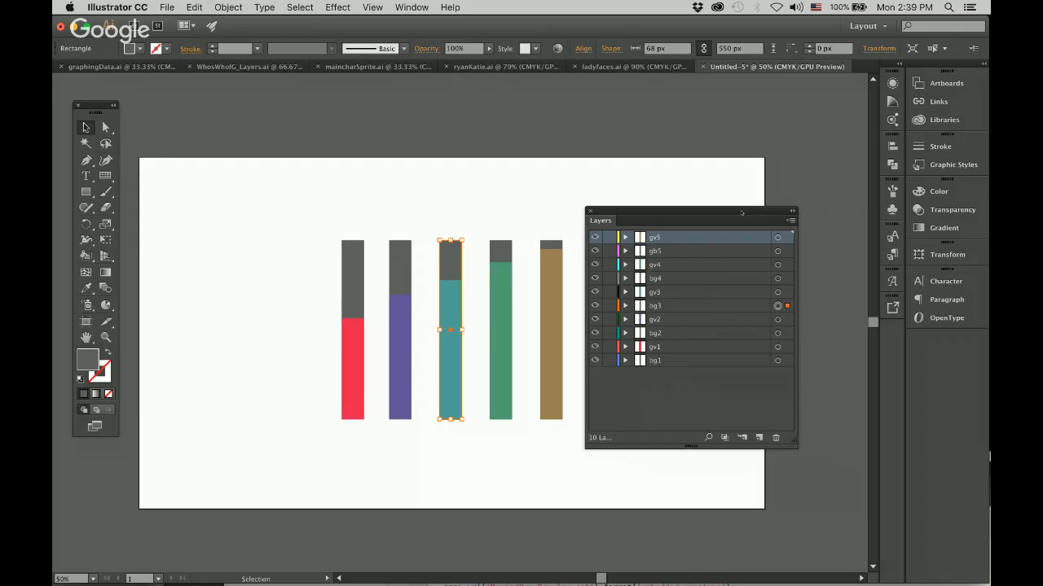
drag(741, 213, 788, 529)
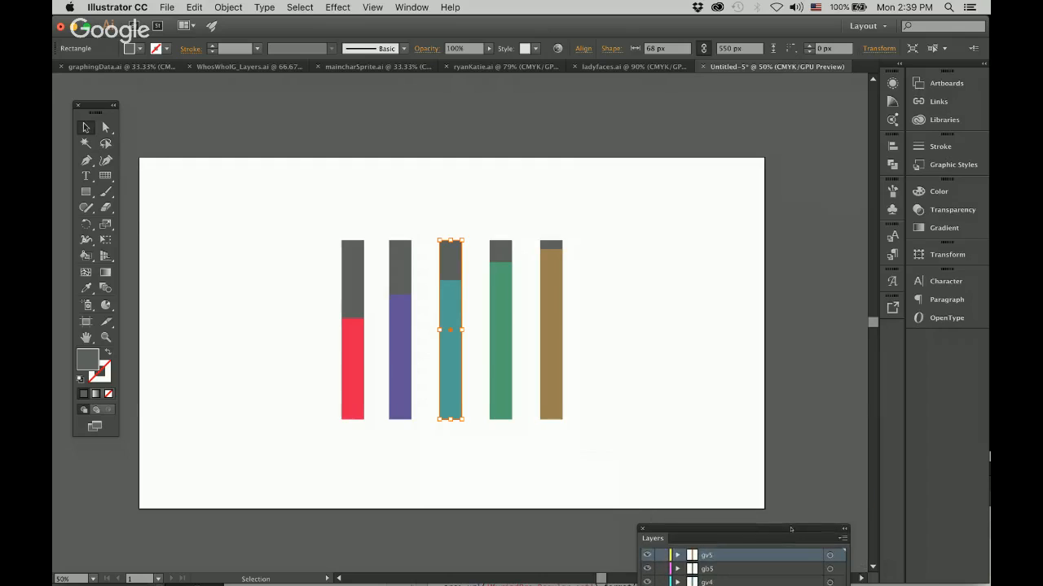
scroll(601, 419, left, 2)
scroll(601, 419, down, 2)
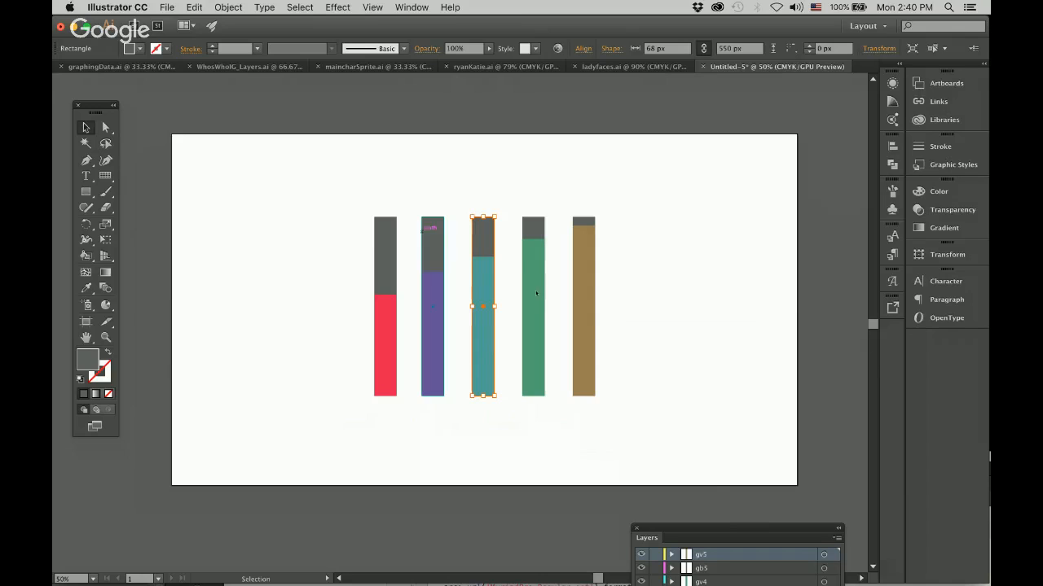
mouse_move(721, 528)
mouse_down()
mouse_move(697, 255)
mouse_move(707, 211)
mouse_up()
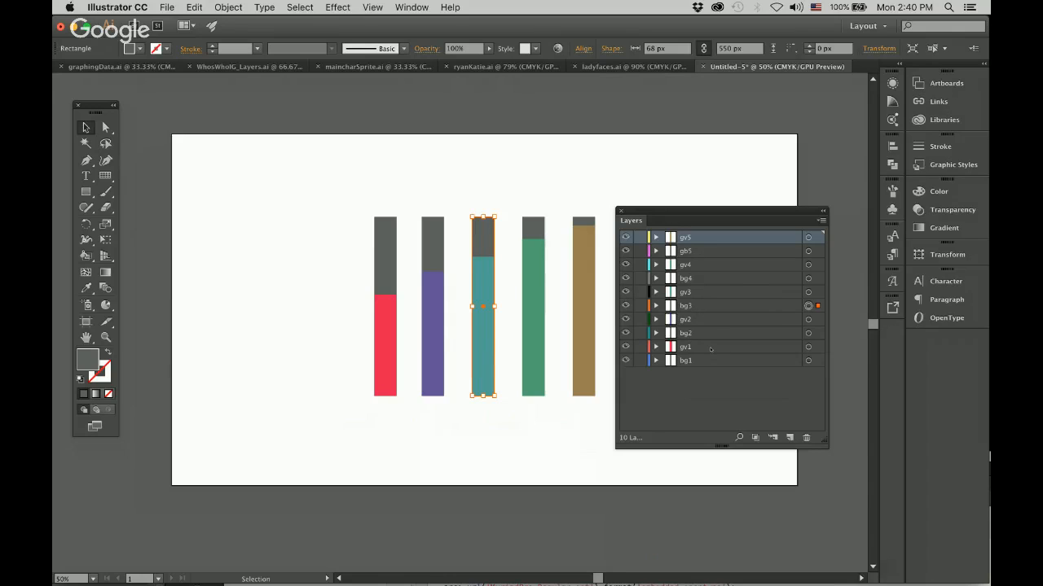
click(722, 394)
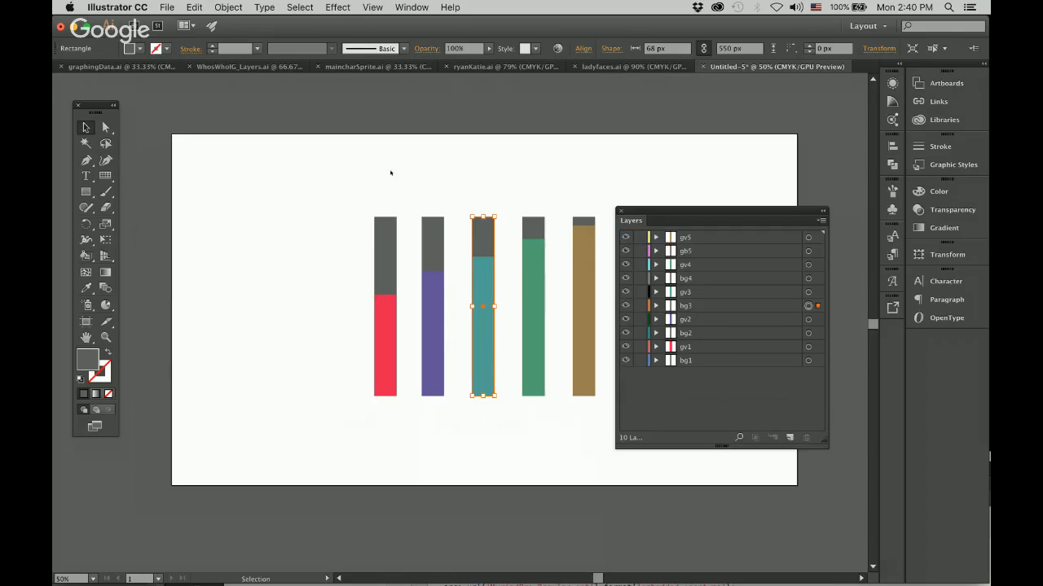
Start saving the document under a new name and create a folder named SimpleCHARTS101 on the Desktop for it.
click(167, 8)
click(192, 112)
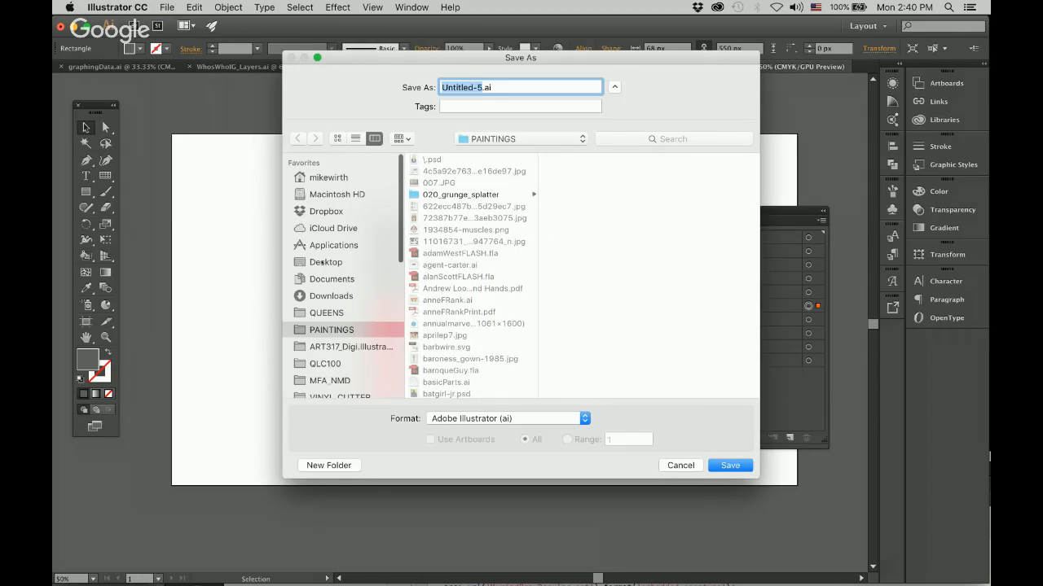
click(323, 262)
click(329, 465)
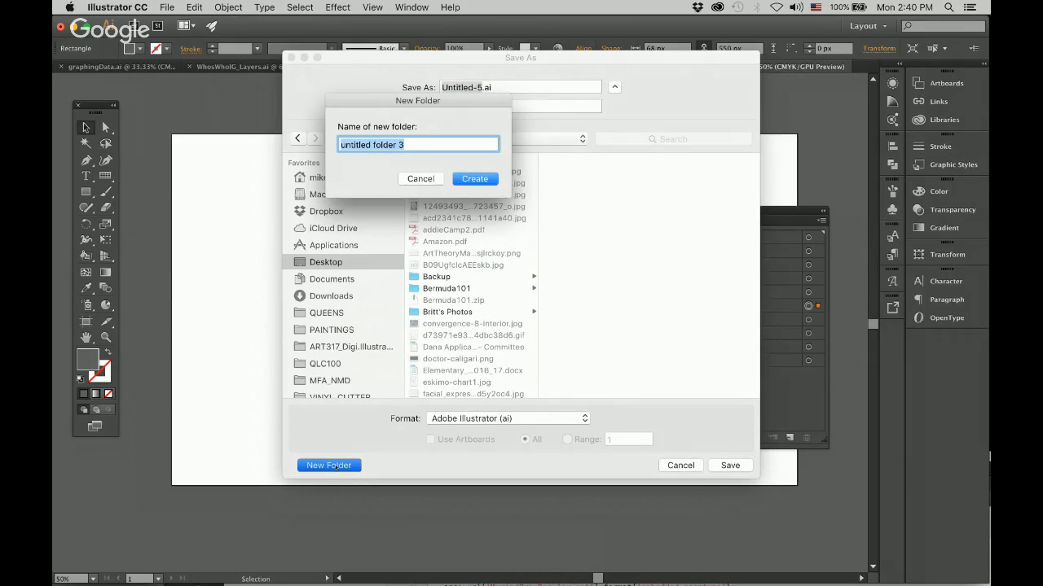
text(SimpleC)
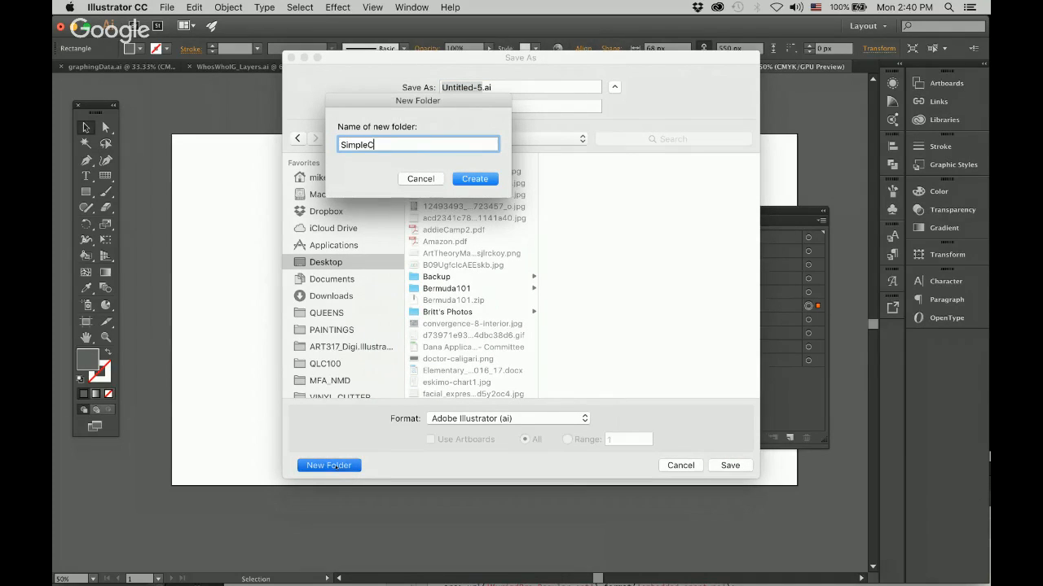
text(HARTS101)
key(Return)
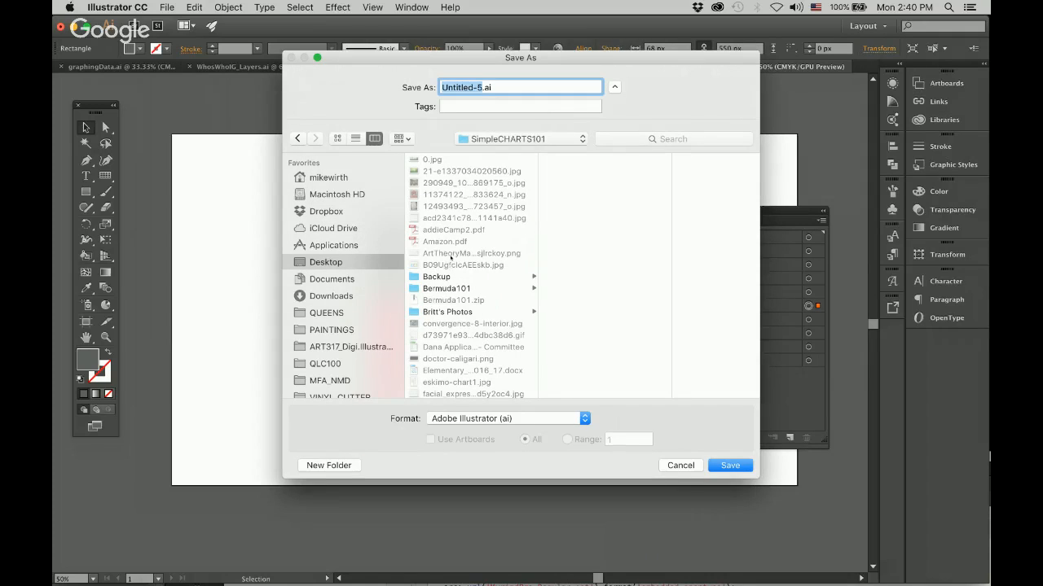
Save the document as simpleChartGraphics.ai in the SimpleCHARTS101 folder, in Adobe Illustrator format with the Illustrator CC version options.
text(simpleChartGraphics)
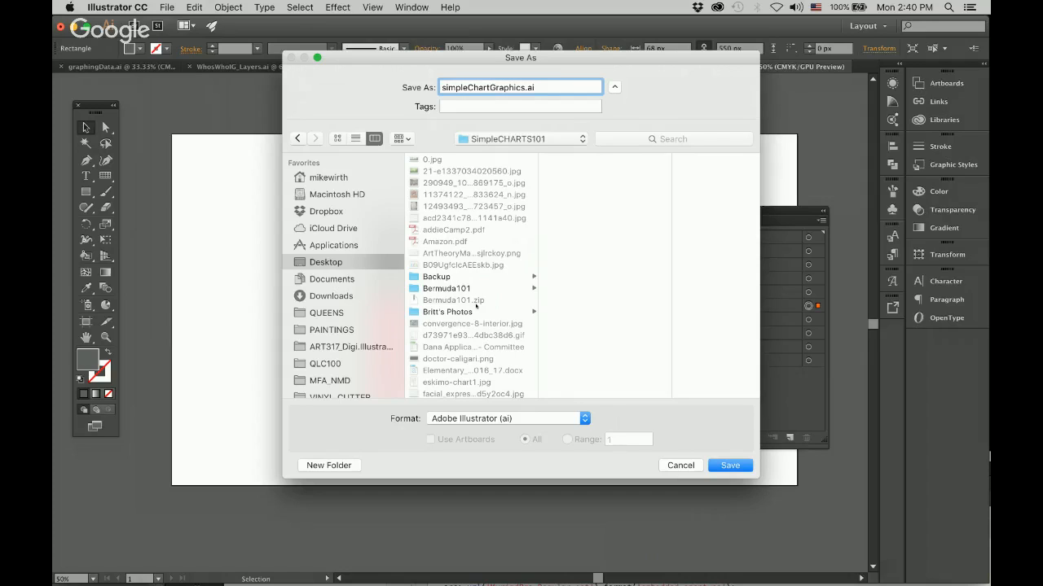
scroll(496, 288, down, 10)
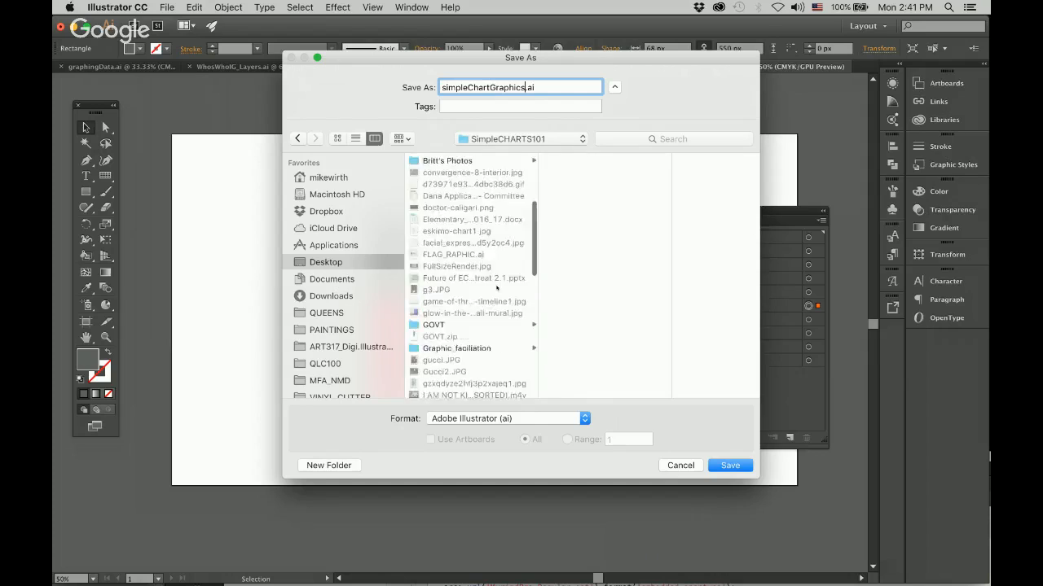
click(476, 323)
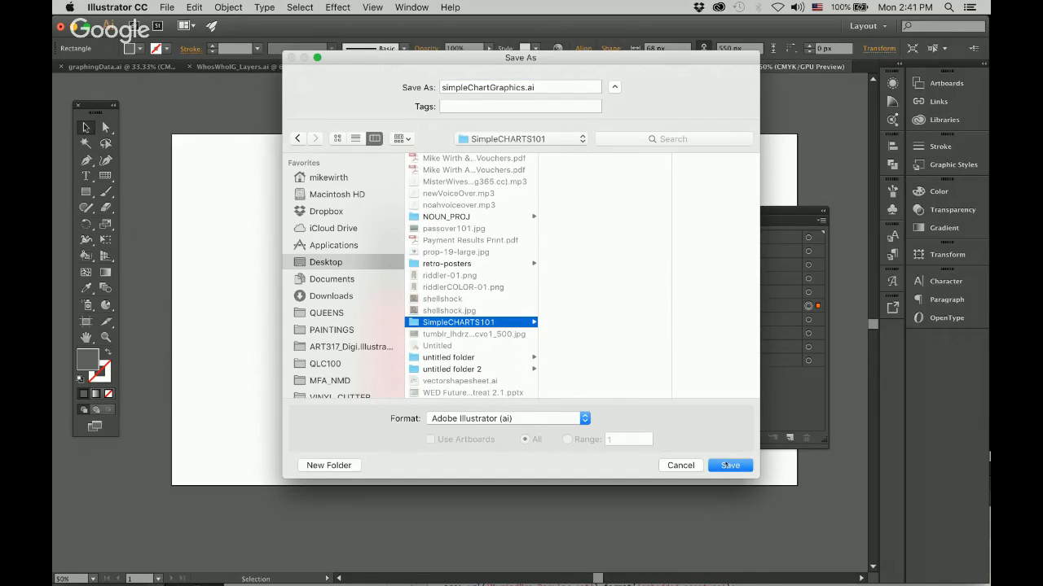
click(727, 466)
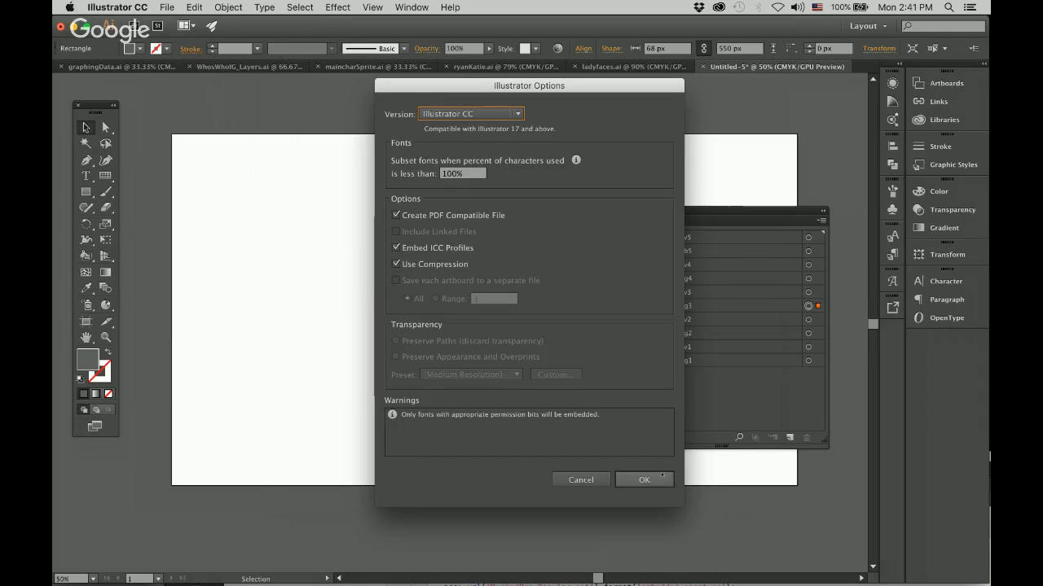
click(643, 480)
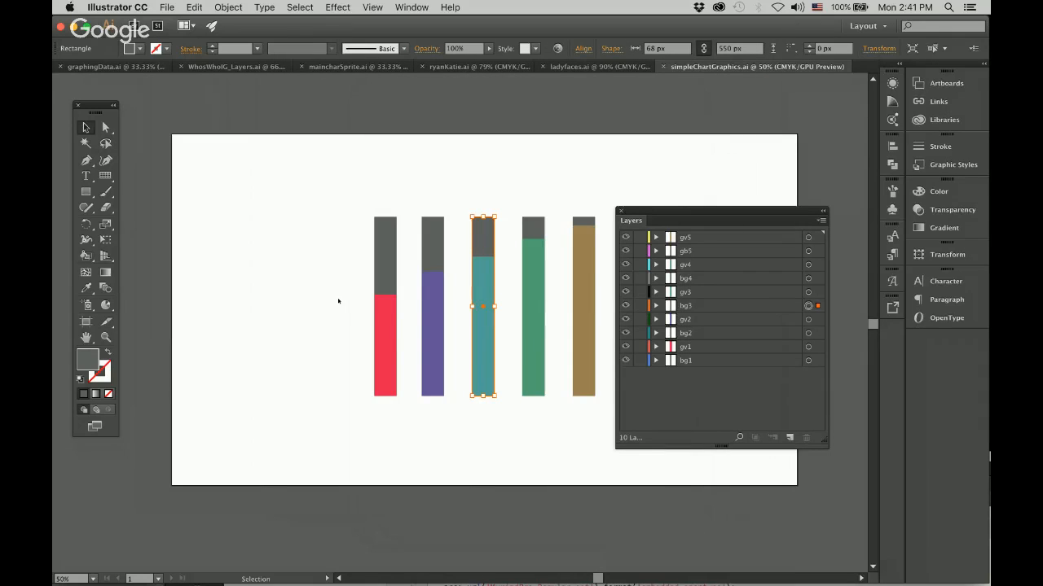
Switch to After Effects, start importing a file and browse to the SimpleCHARTS101 folder on the Desktop.
mouse_move(493, 582)
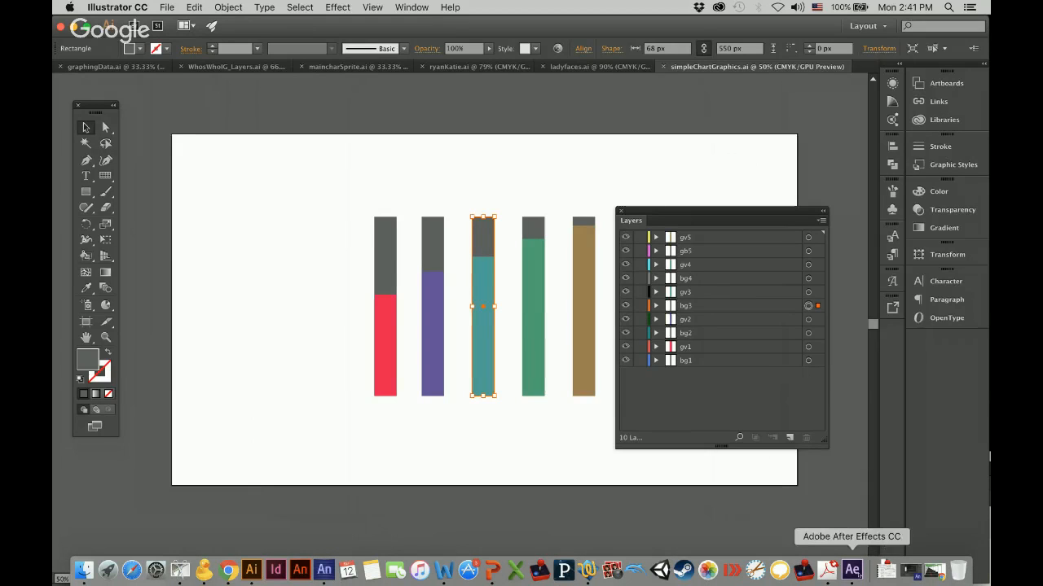
click(852, 570)
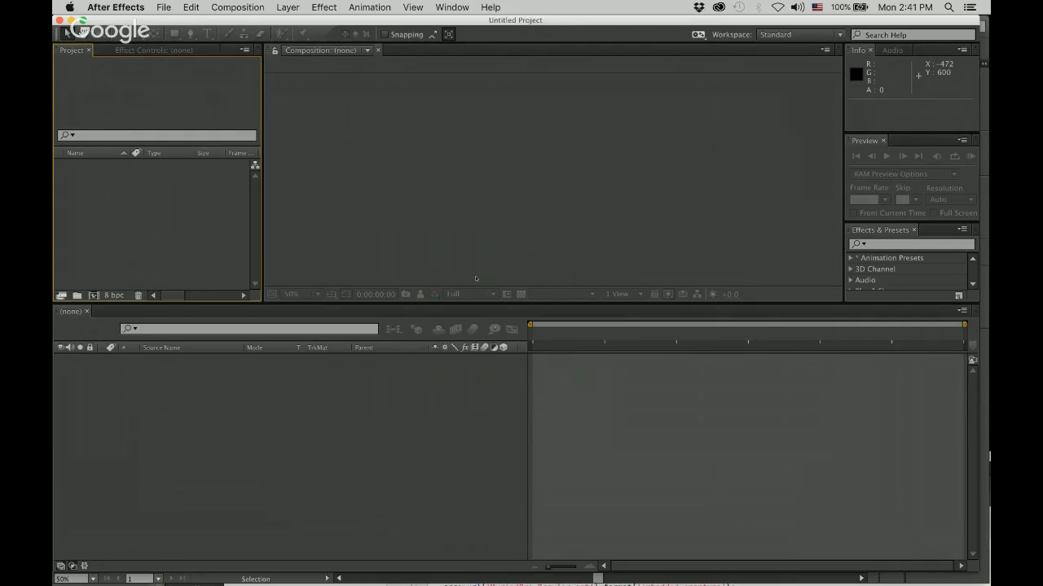
click(163, 7)
mouse_move(204, 163)
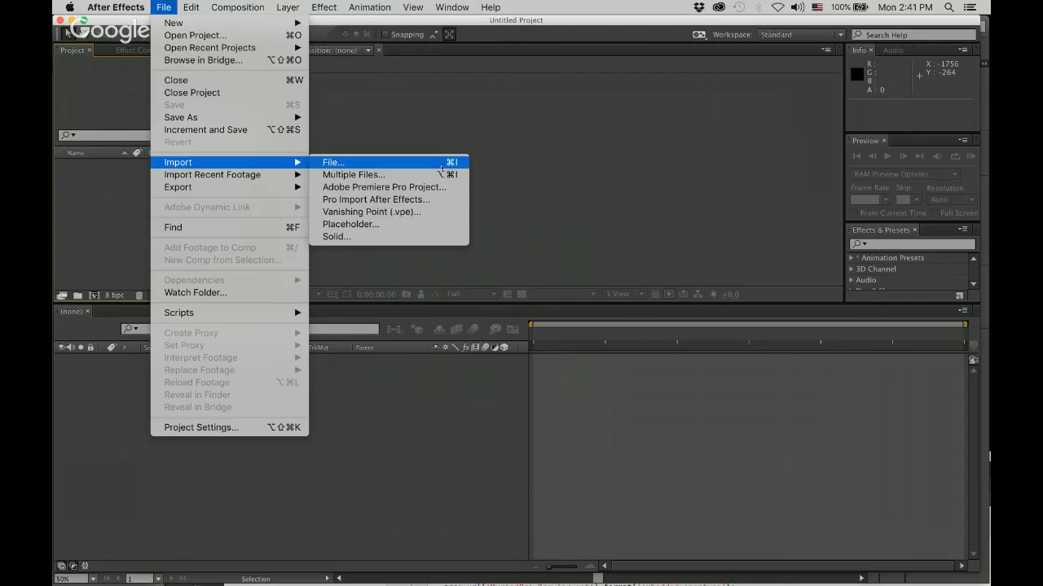
click(439, 165)
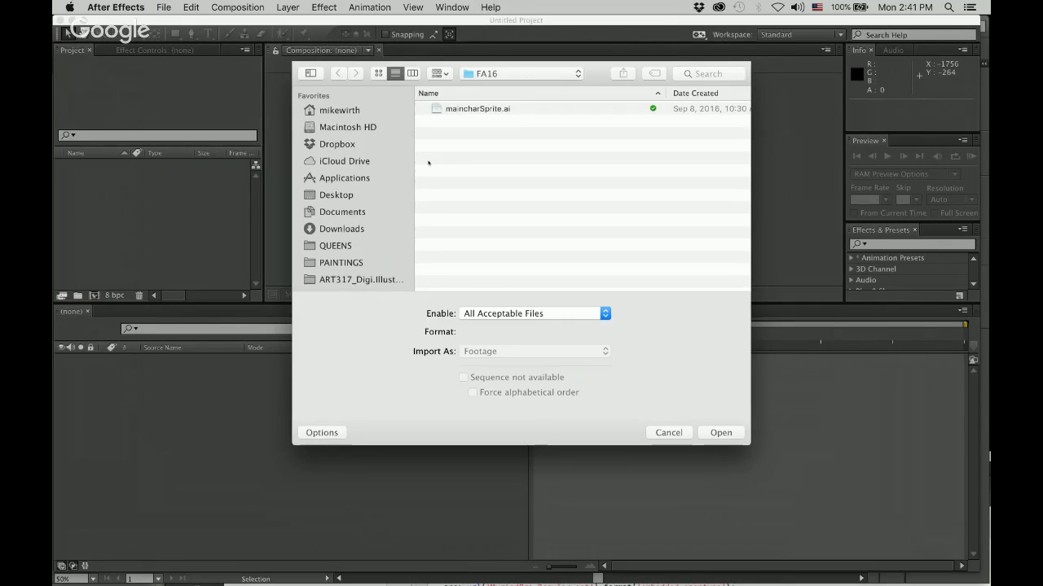
click(343, 211)
click(337, 195)
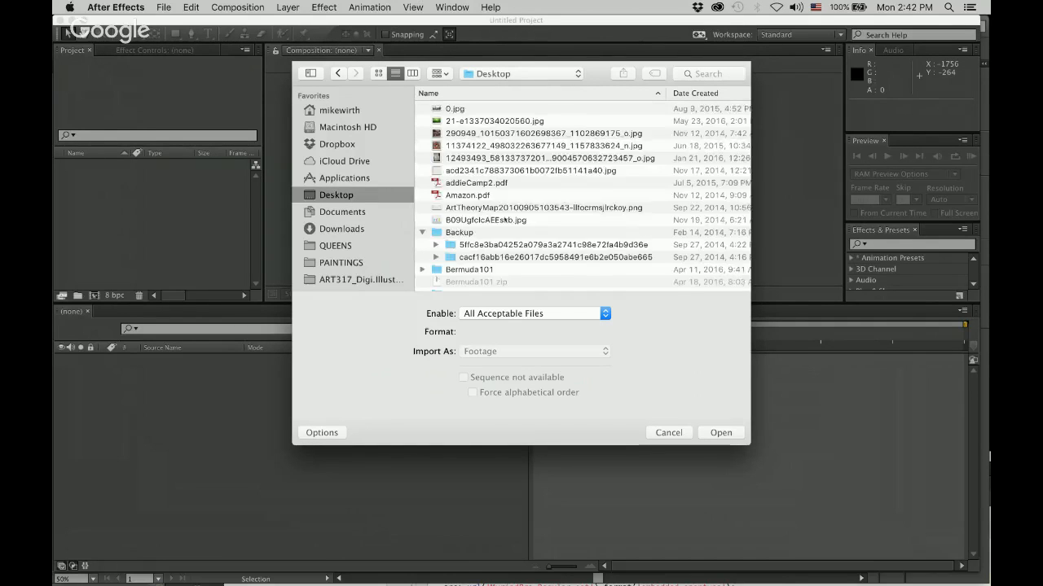
scroll(505, 220, down, 20)
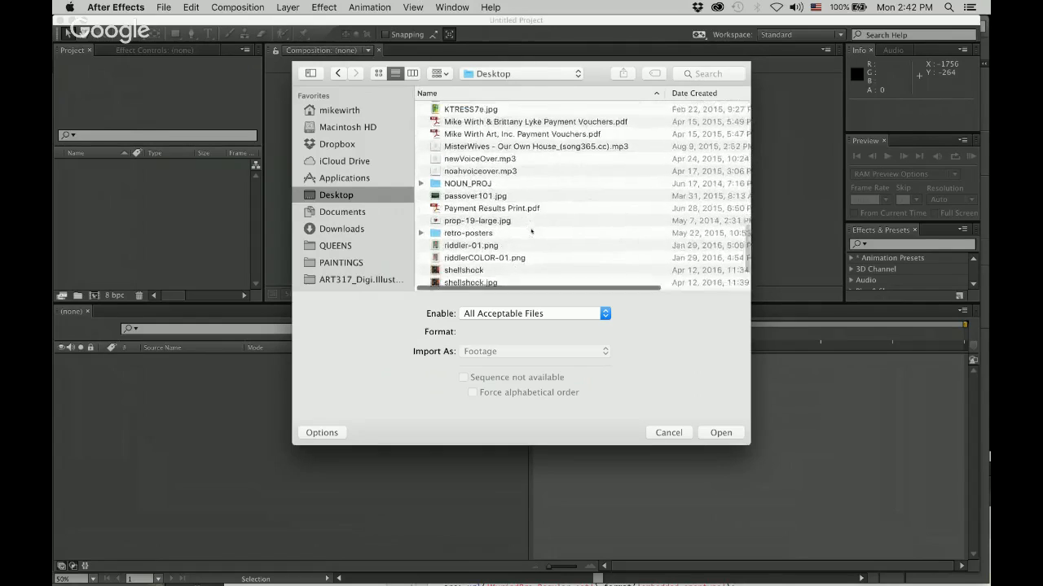
scroll(531, 232, down, 4)
click(489, 211)
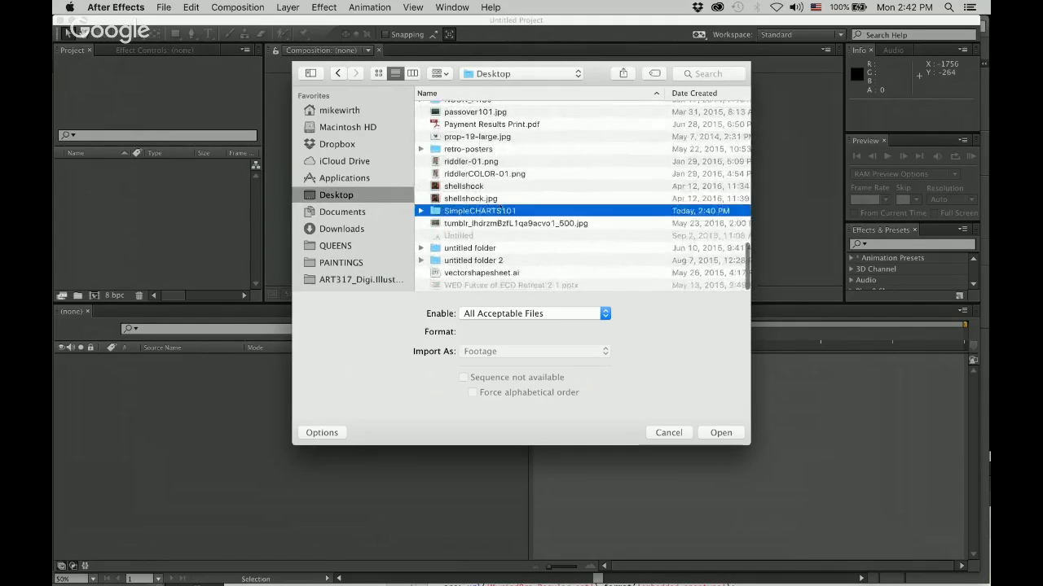
double_click(500, 210)
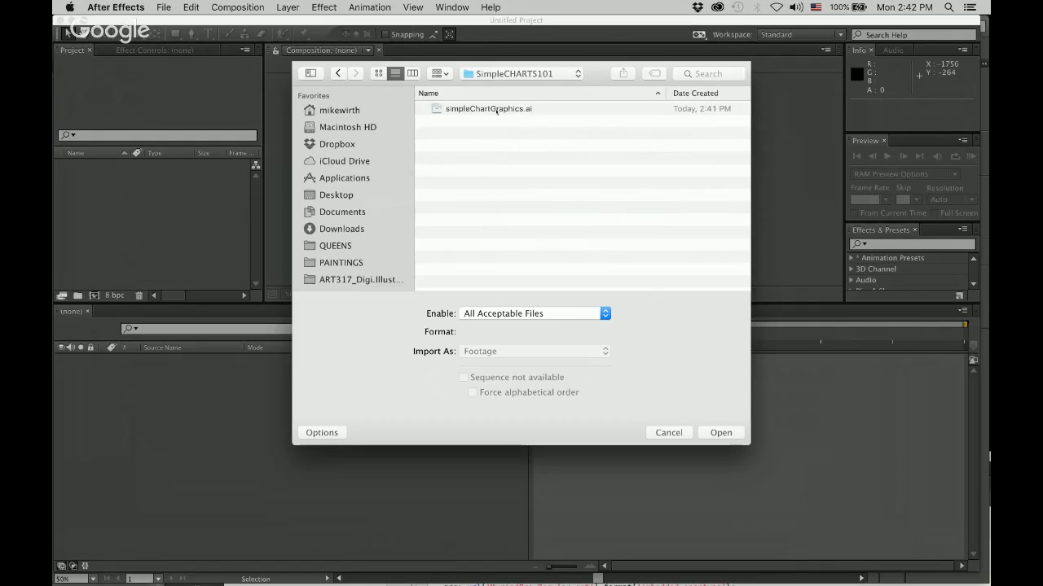
Import simpleChartGraphics.ai as Composition - Retain Layer Sizes.
click(496, 109)
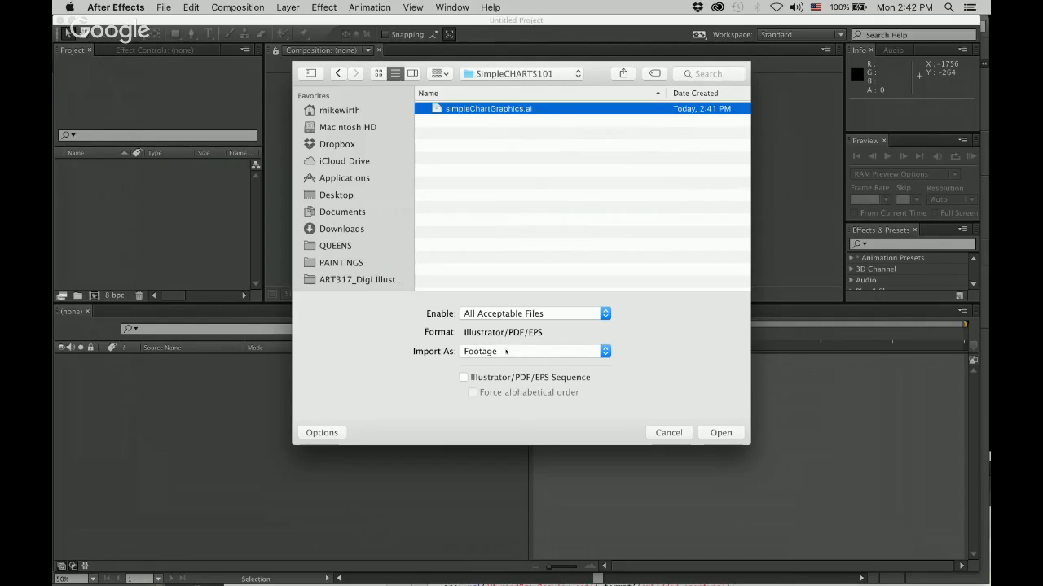
click(587, 353)
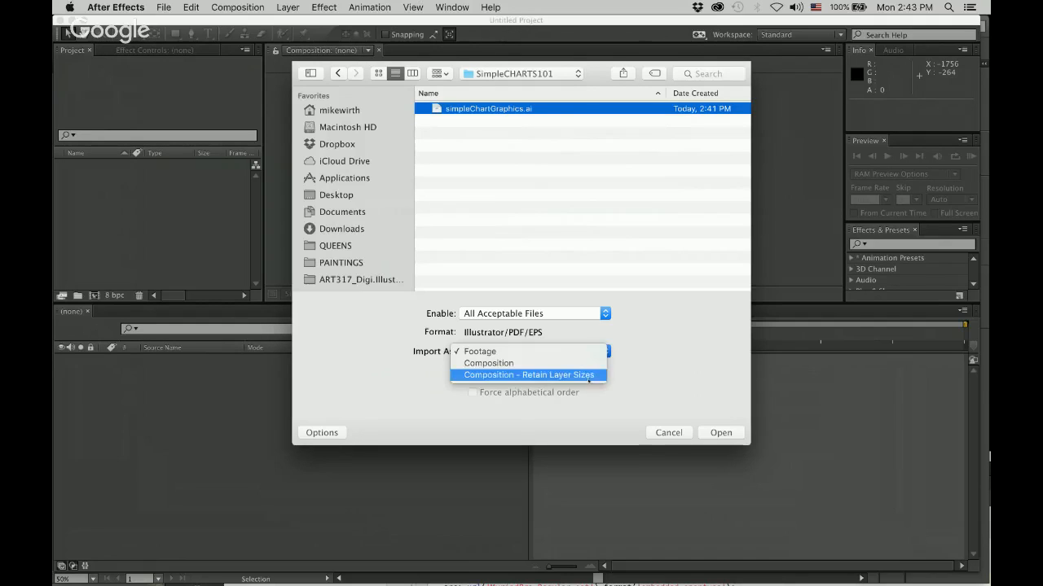
click(590, 376)
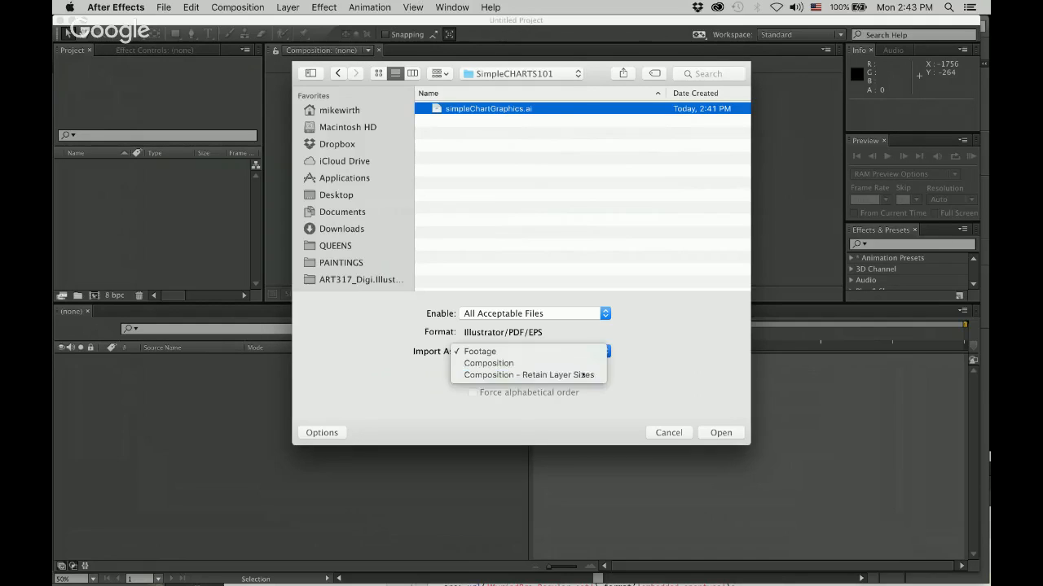
click(729, 434)
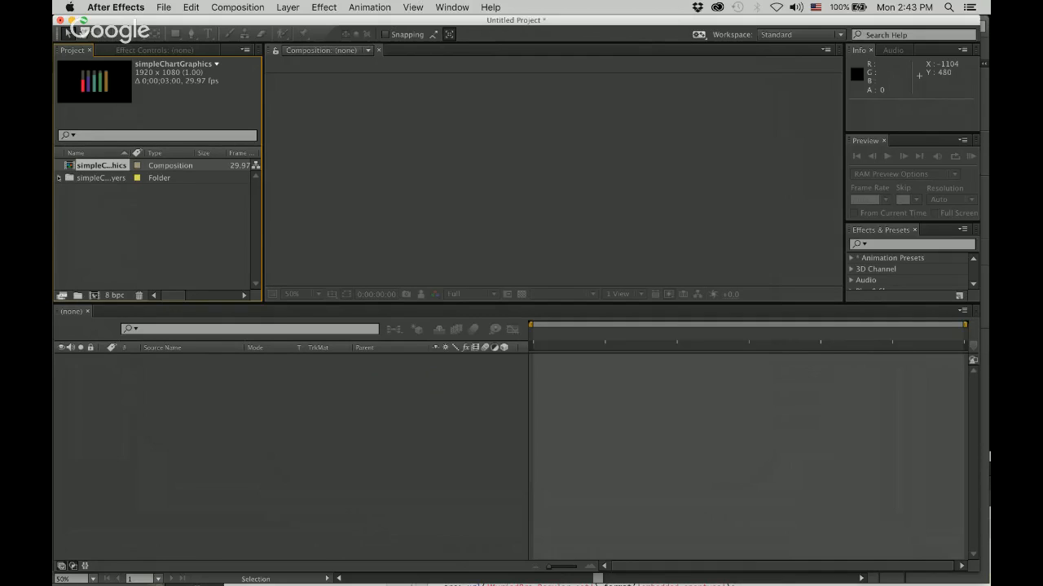
Check the contents of the imported layers folder, collapse it and open the simpleChartGraphics composition.
click(59, 178)
scroll(118, 286, up, 1)
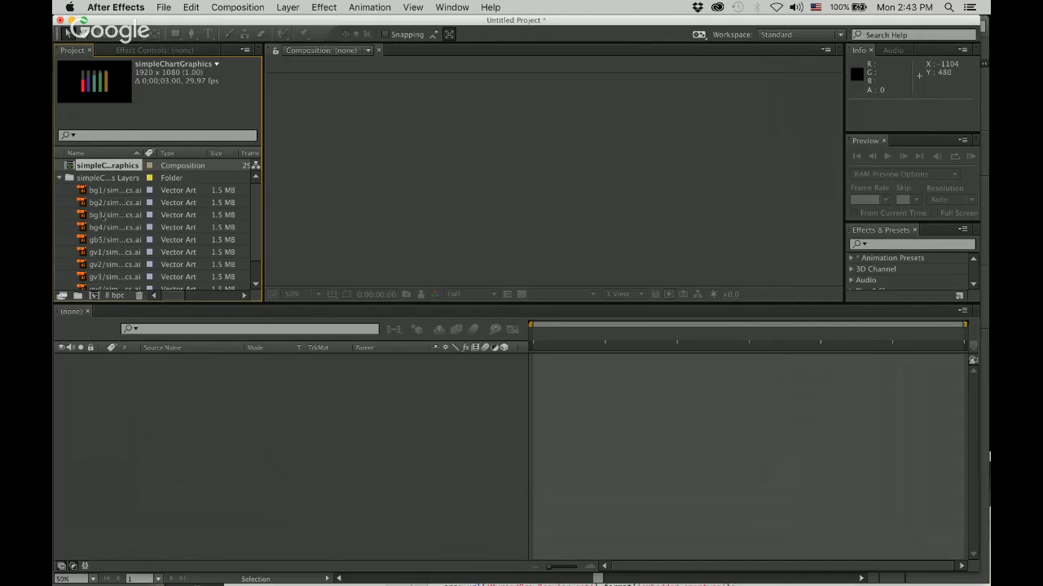
click(59, 178)
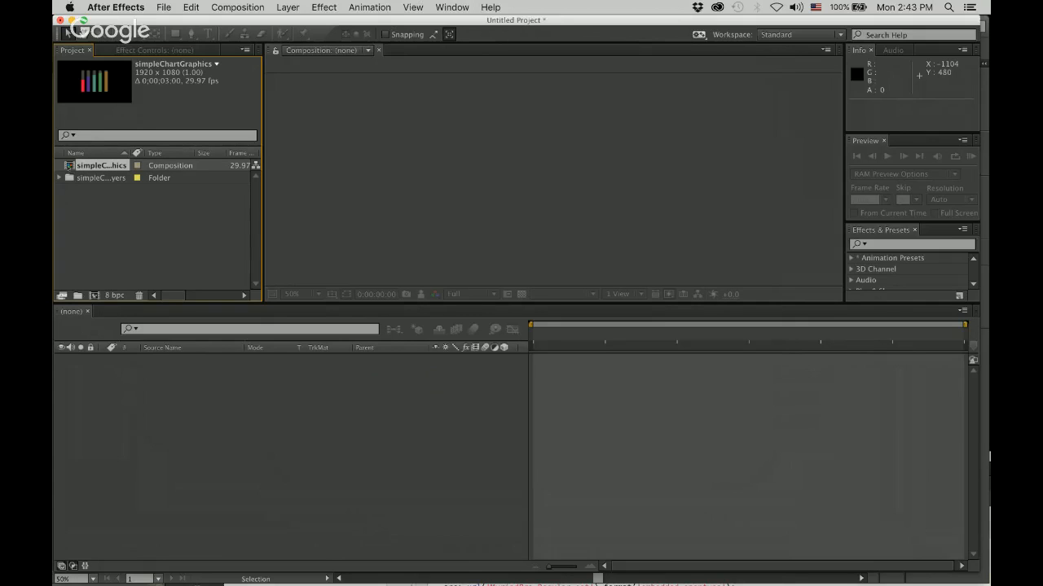
double_click(68, 165)
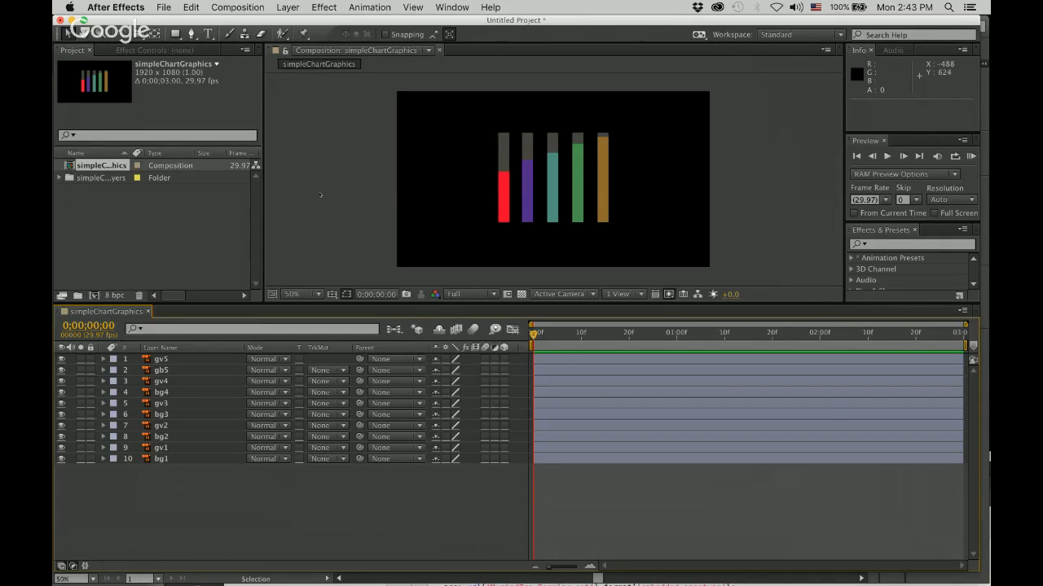
Select various background and value layers in the timeline to examine which bar each belongs to.
drag(533, 334, 490, 334)
click(180, 404)
click(184, 437)
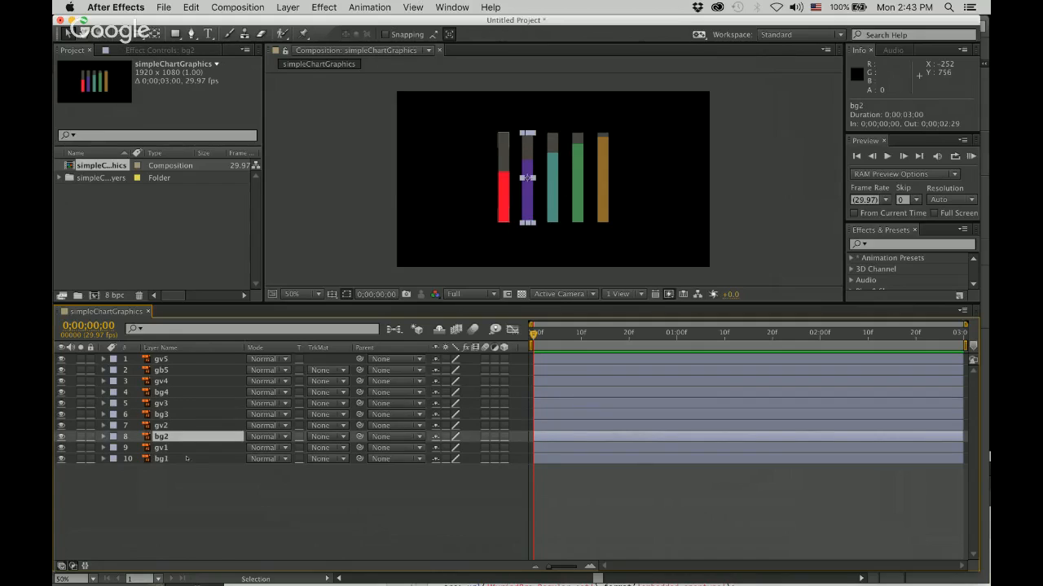
click(186, 459)
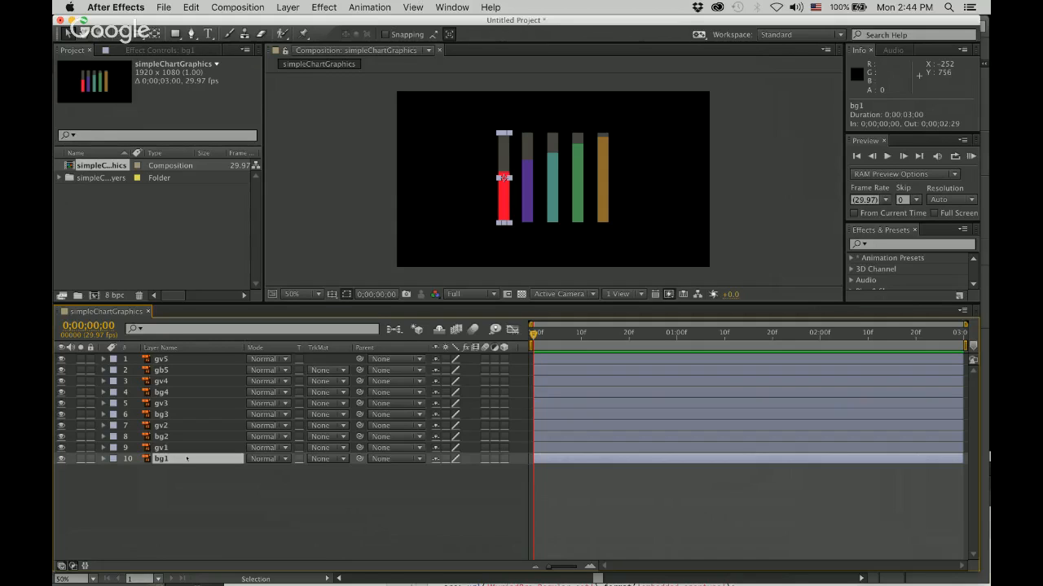
click(186, 449)
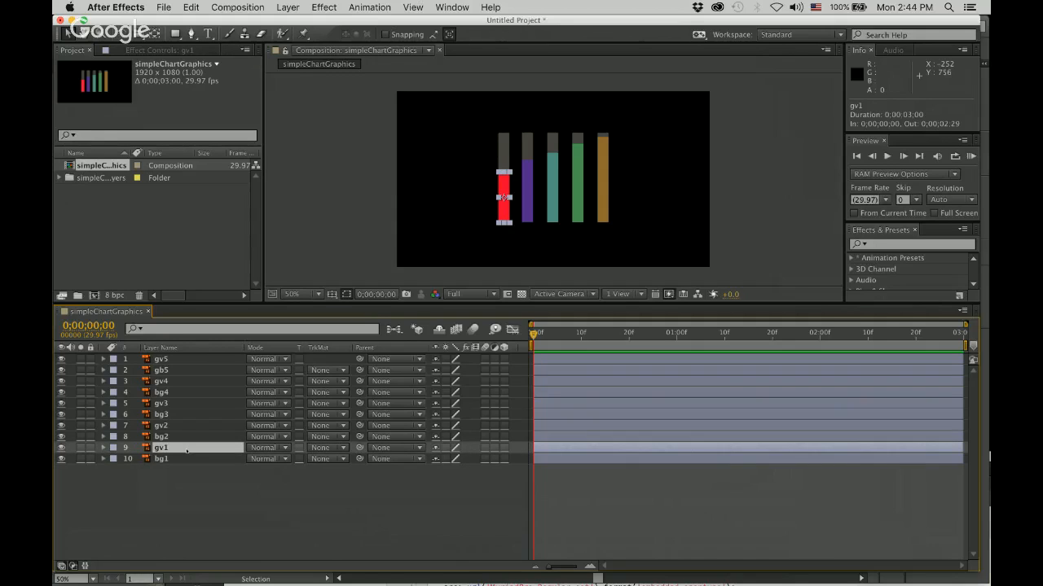
click(189, 459)
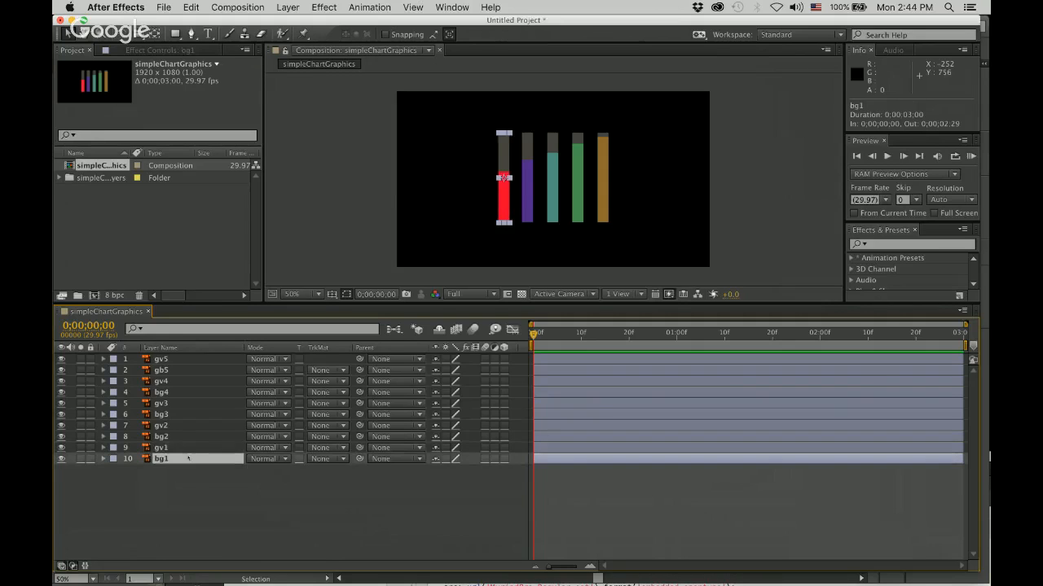
click(195, 414)
click(552, 196)
click(577, 187)
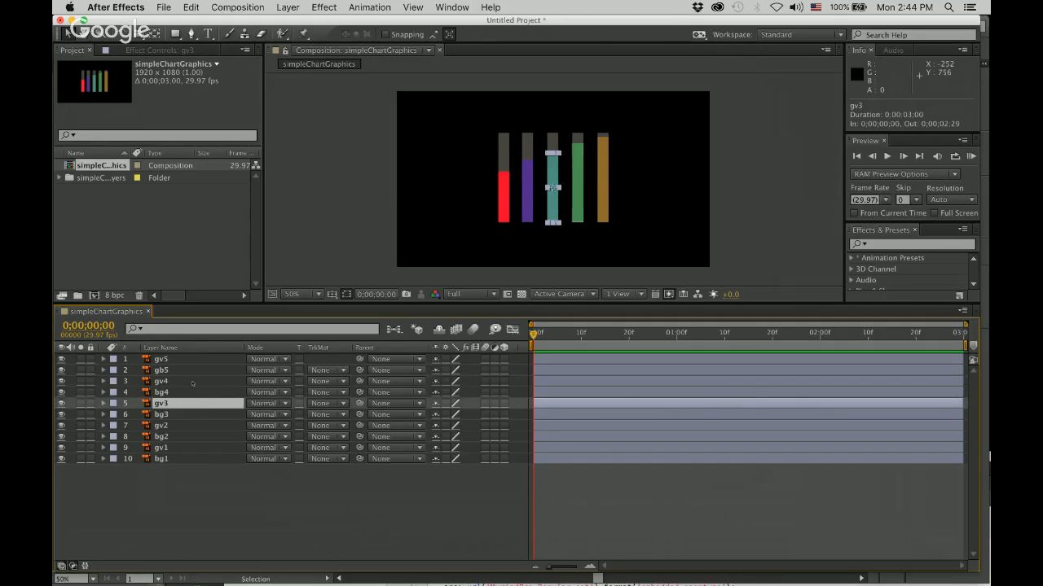
Set the composition view to 100% magnification and give it more room by shrinking the timeline and narrowing the Project panel.
key(period)
key(period)
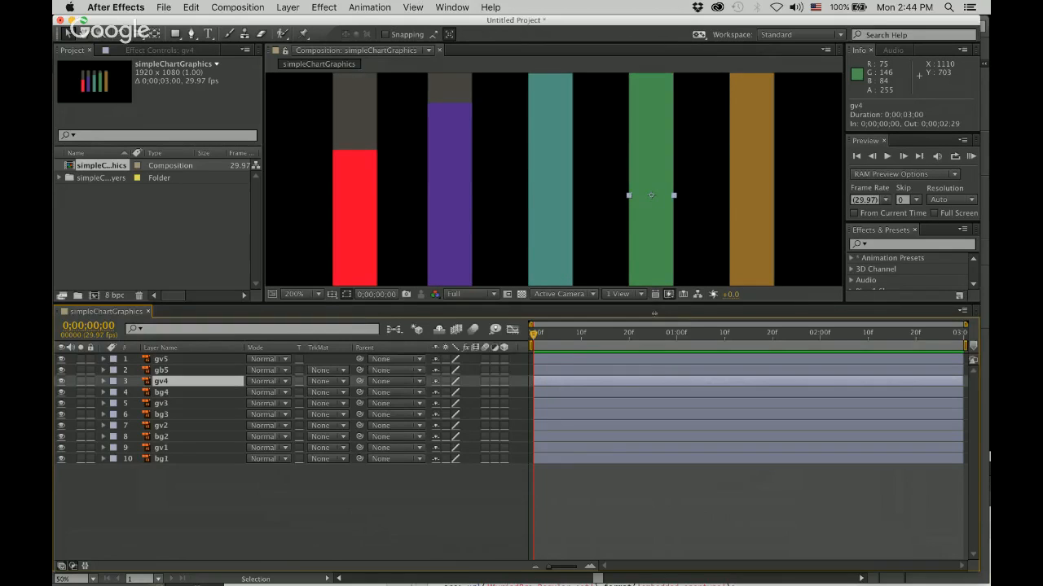
drag(654, 314, 654, 485)
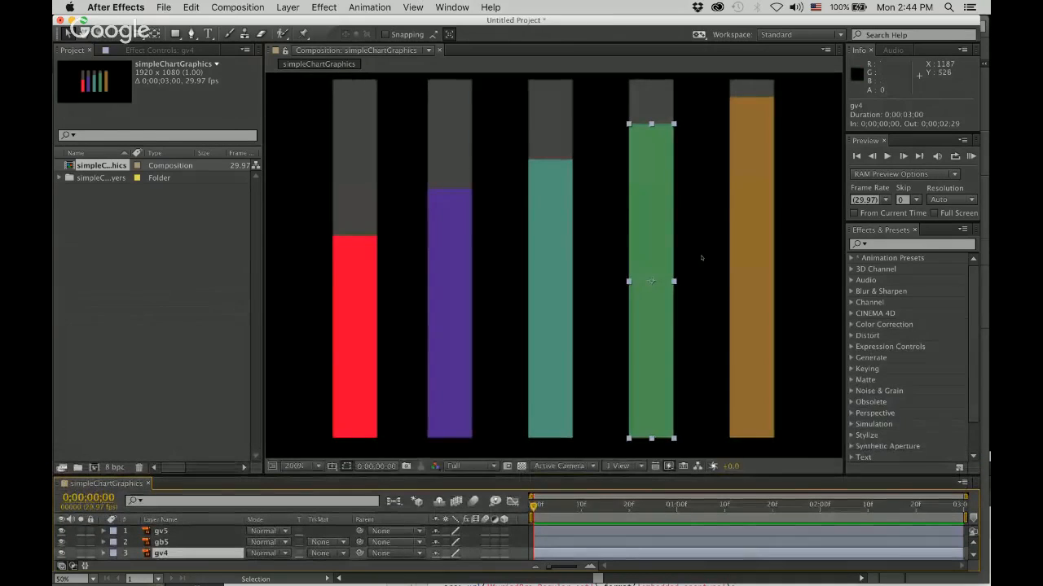
key(period)
key(period)
key(comma)
key(comma)
key(comma)
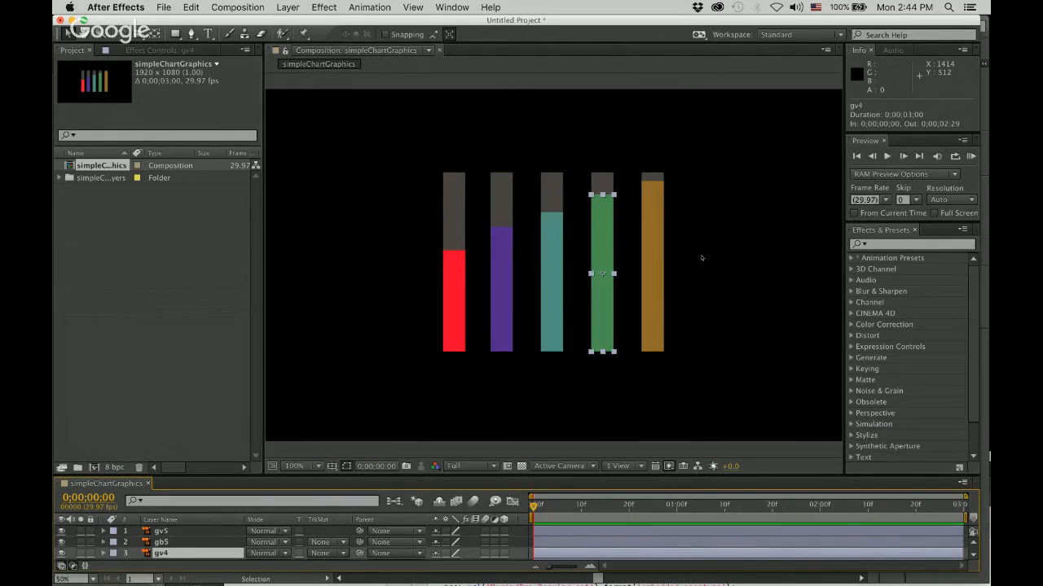
key(comma)
key(period)
drag(258, 274, 160, 261)
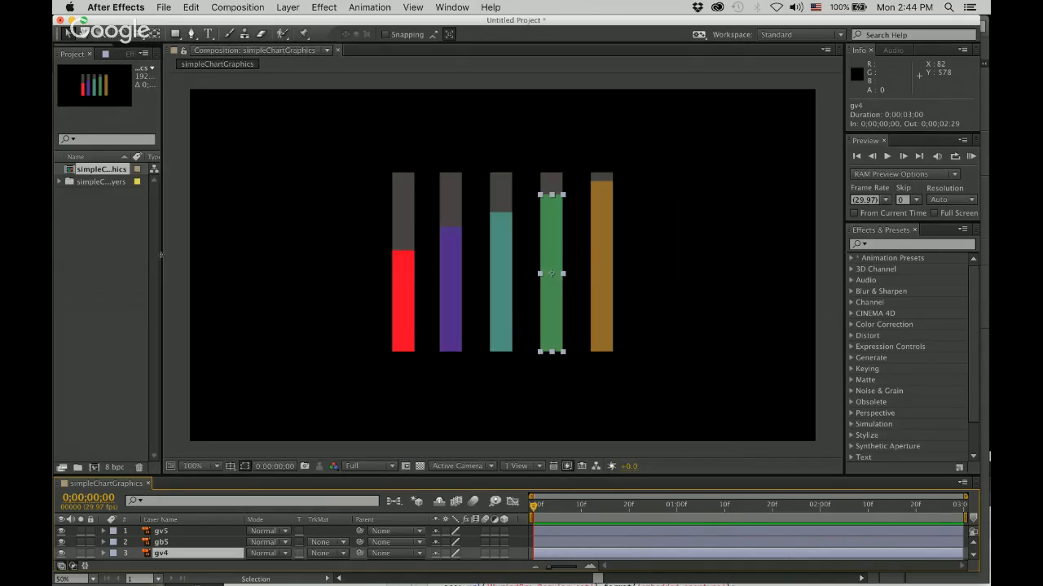
Enlarge the timeline area to show all ten layers with spare room below them, and select layer gv5.
drag(451, 475, 444, 377)
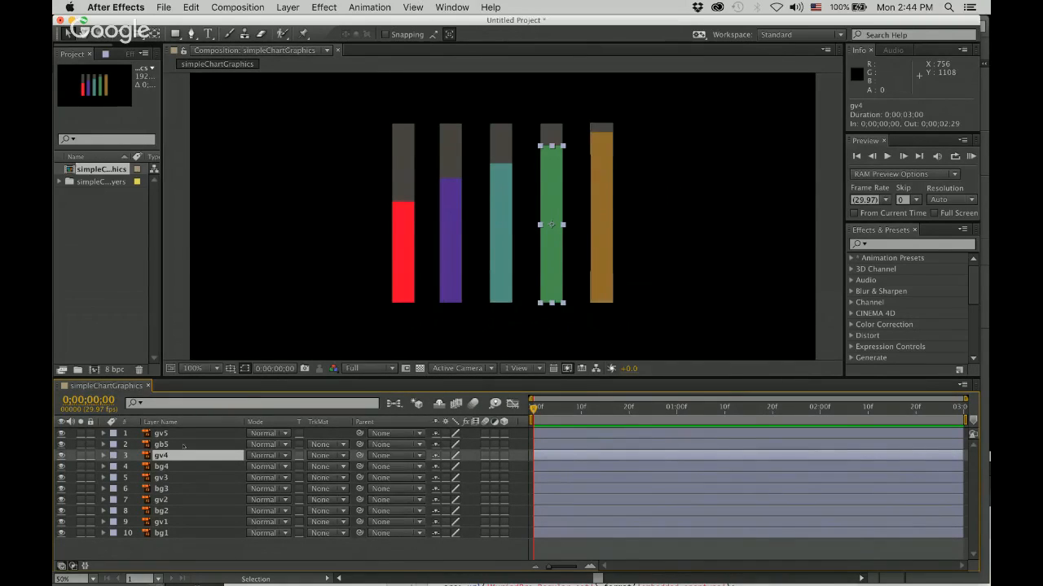
key(super+Up)
key(super+Up)
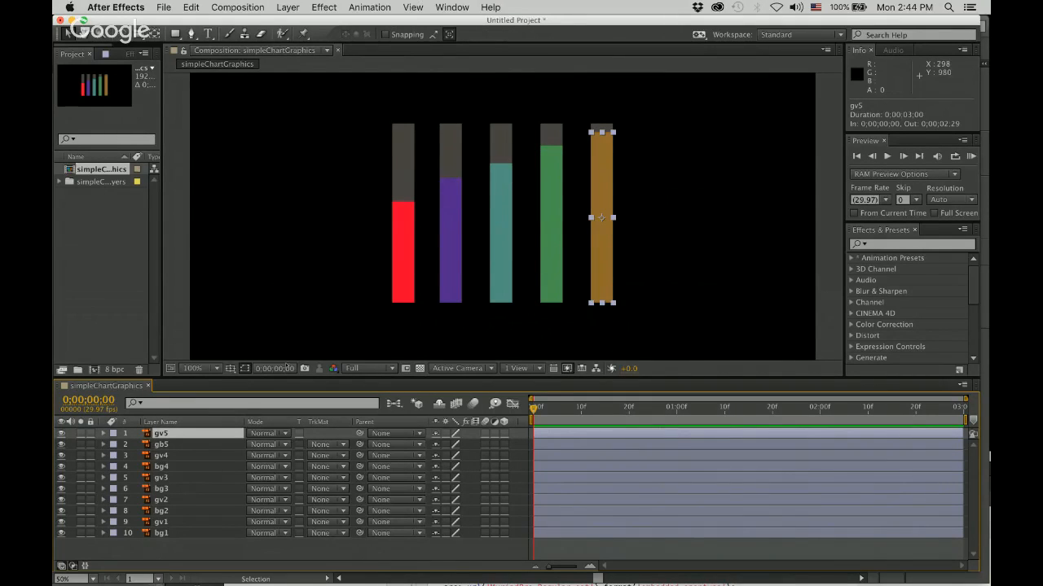
drag(290, 377, 283, 313)
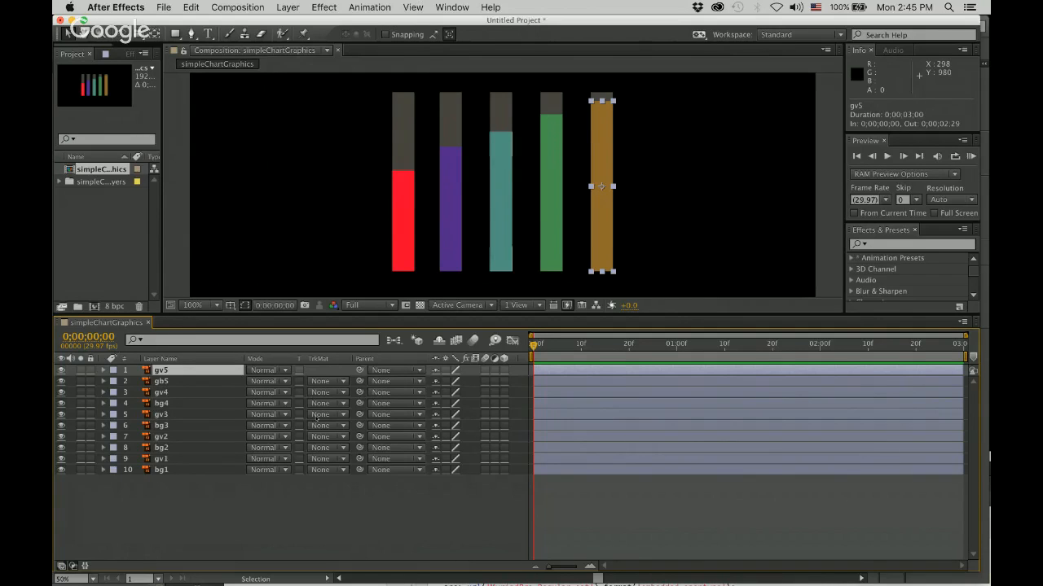
Select the five coloured value bars in the composition one after another, from red to brown, to examine their matching layers.
click(405, 240)
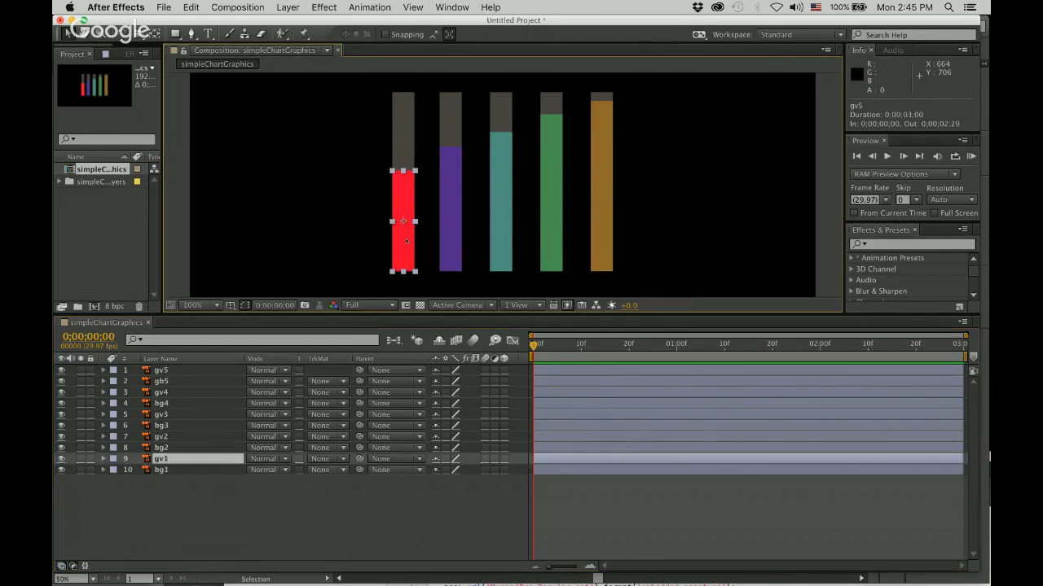
click(450, 207)
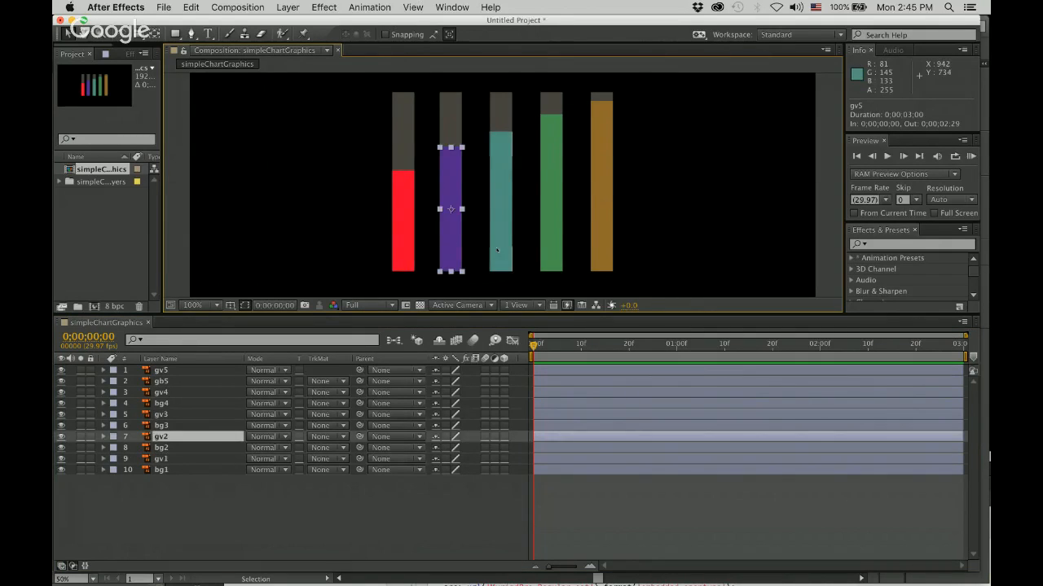
click(501, 162)
click(557, 250)
click(609, 250)
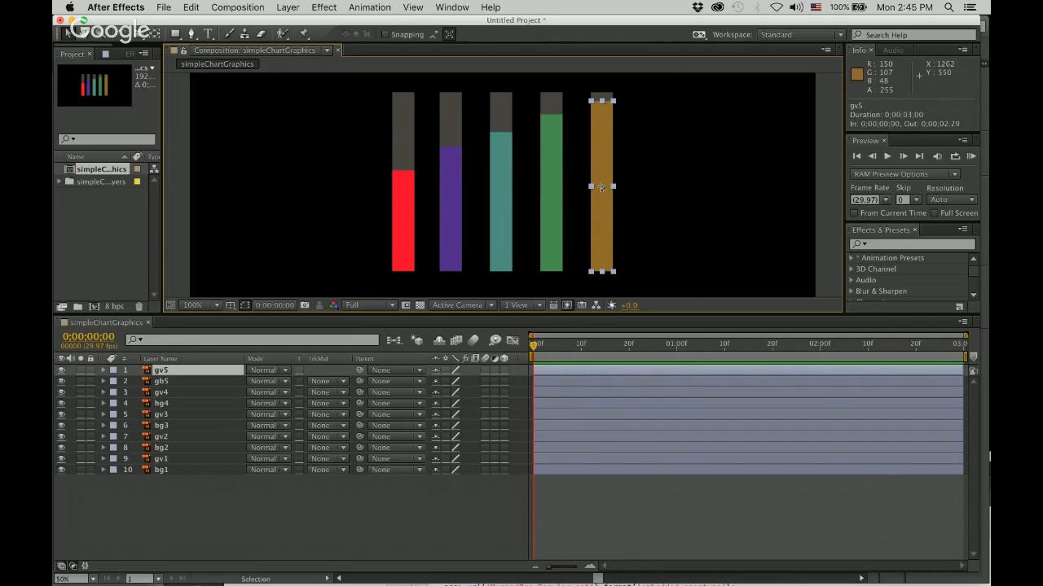
Select the green, teal, purple and red value bars in turn to examine their matching layers.
click(548, 194)
click(501, 200)
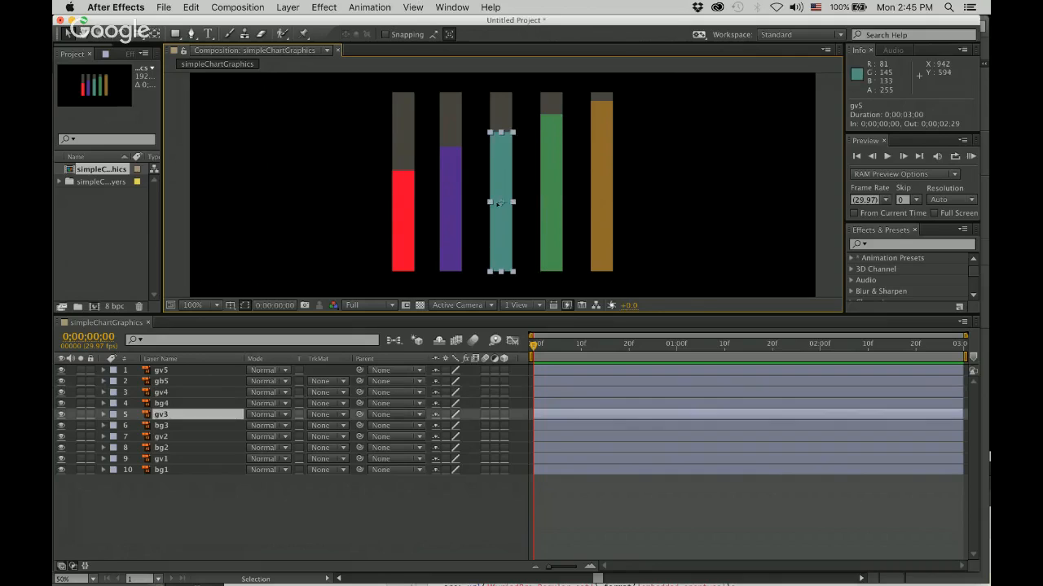
click(449, 209)
click(402, 218)
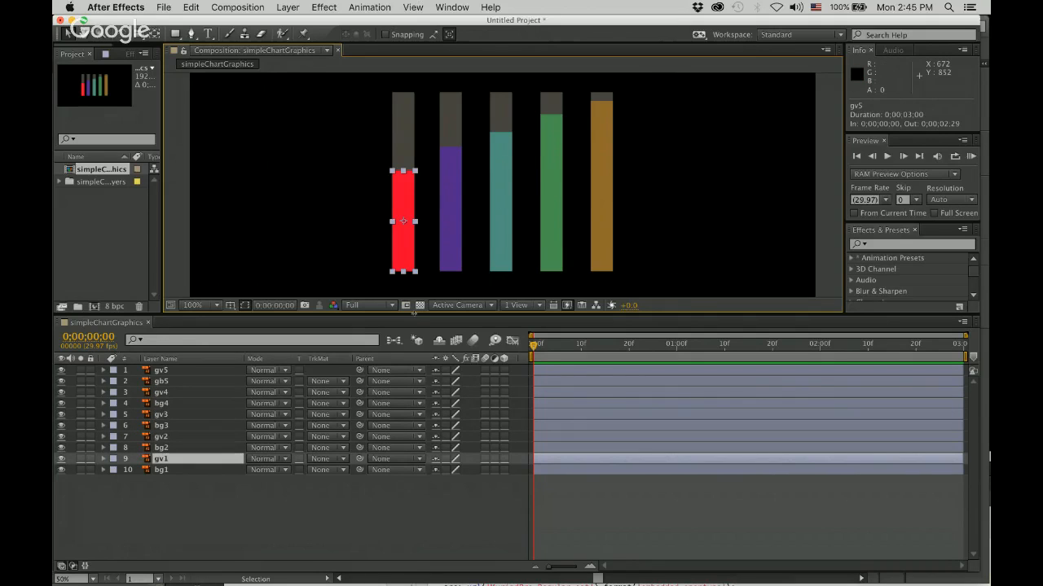
Give the composition view more height and move the red bar's anchor point to the centre of its bottom edge with the Pan Behind tool.
drag(413, 315, 419, 429)
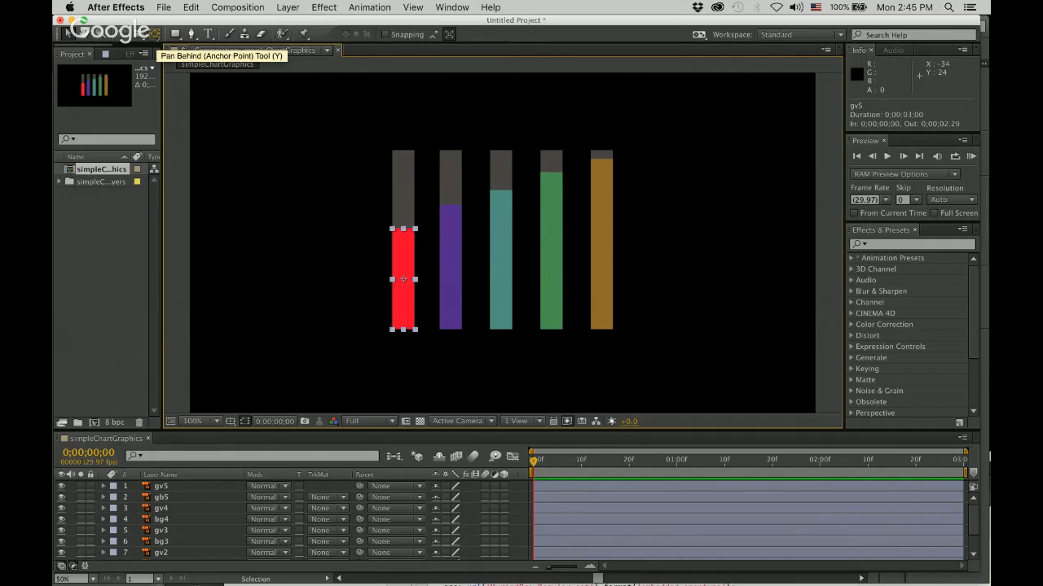
key(v)
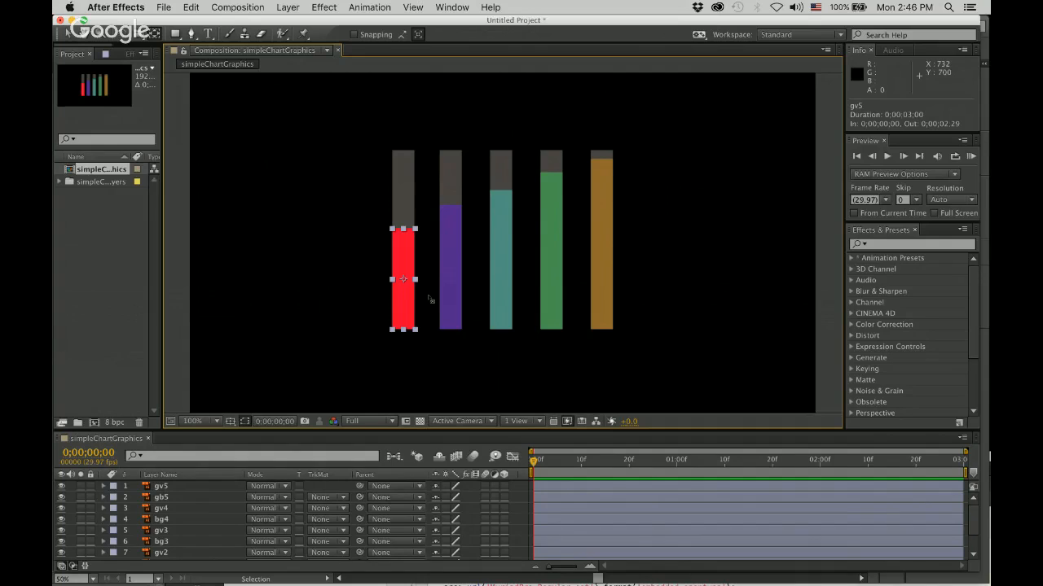
key(period)
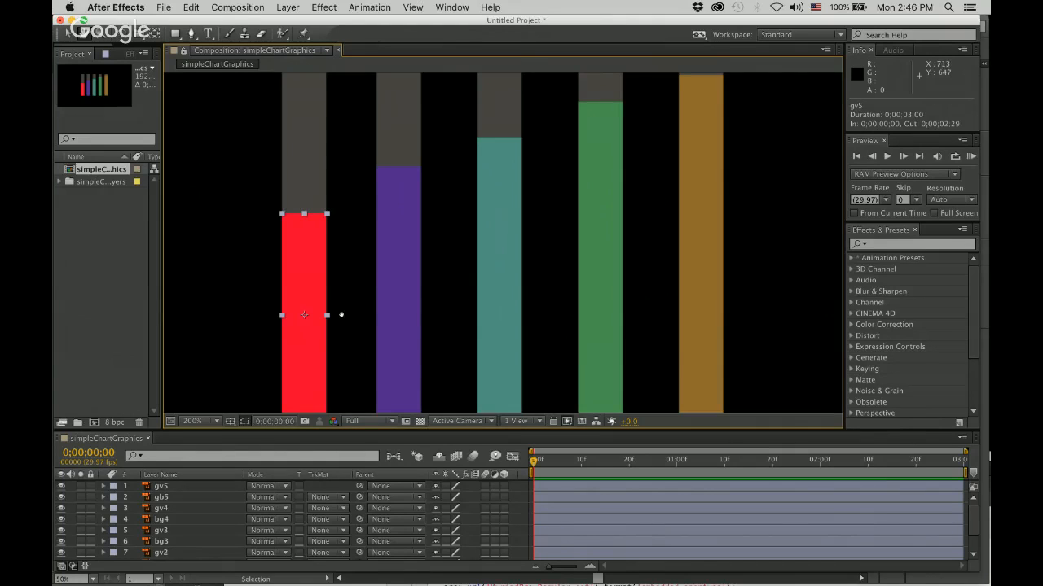
drag(337, 307, 469, 256)
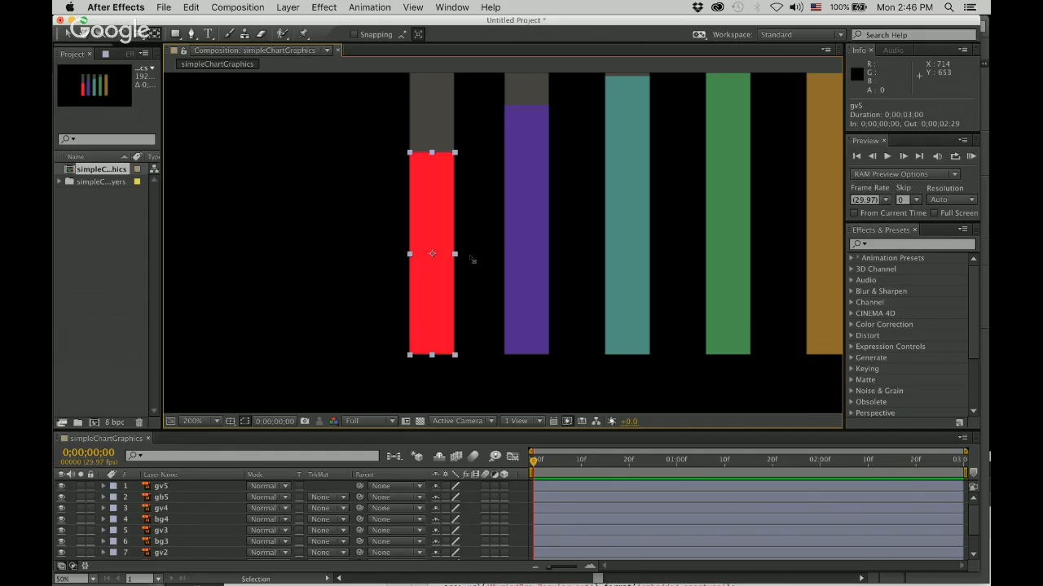
scroll(472, 260, down, 4)
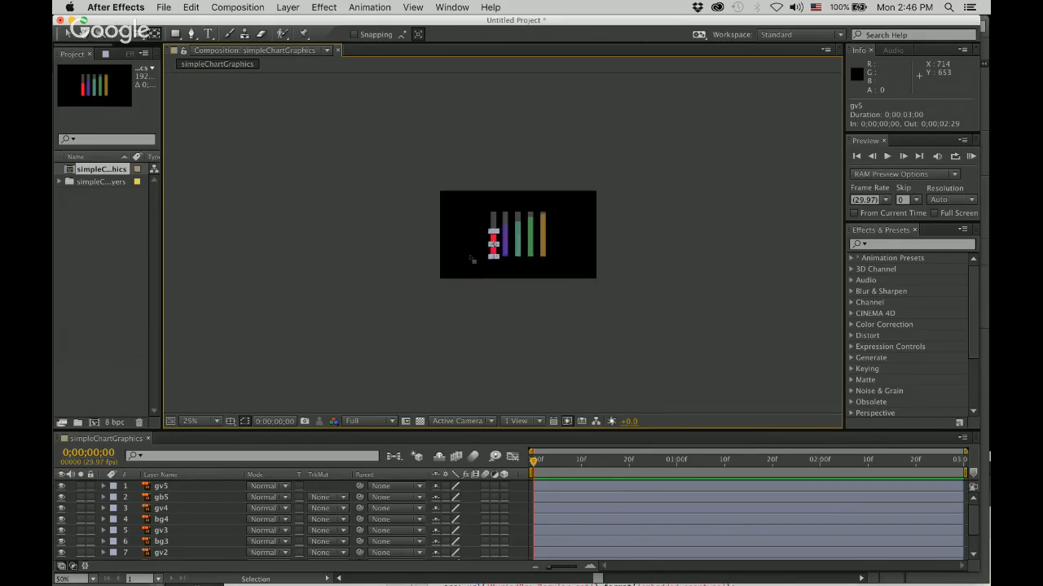
scroll(473, 260, up, 5)
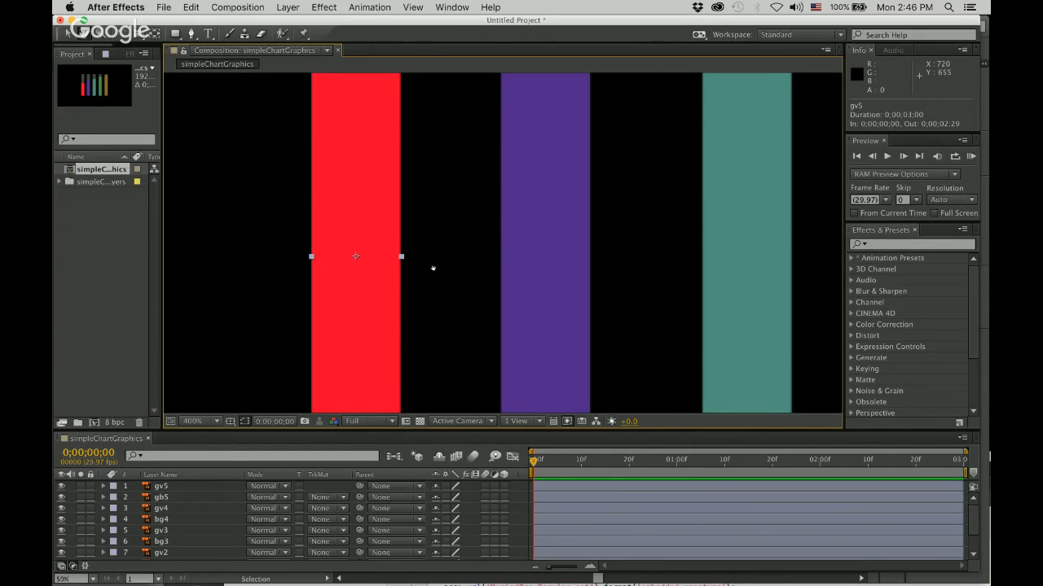
drag(433, 269, 538, 225)
scroll(538, 226, down, 2)
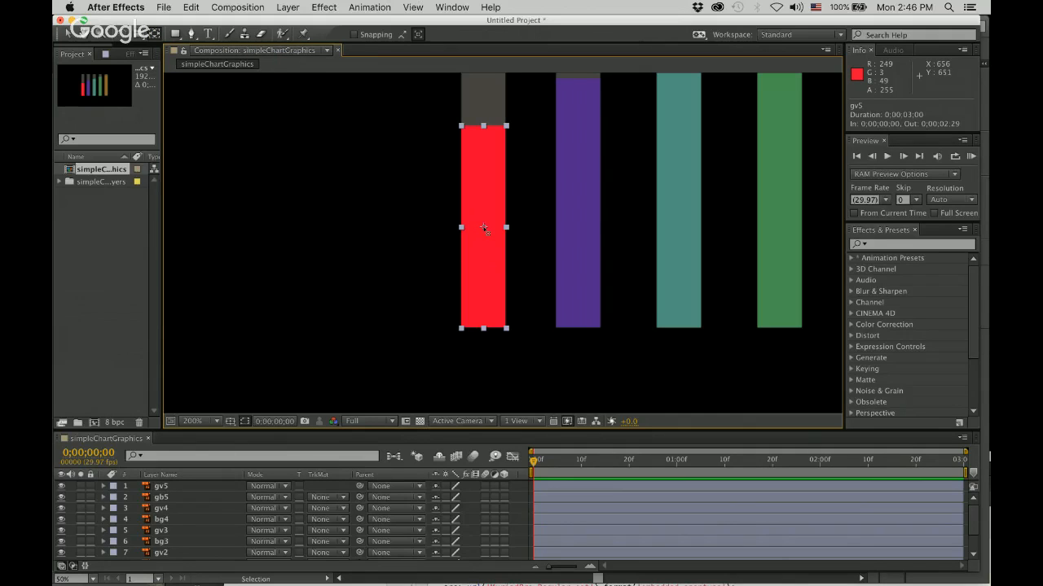
drag(484, 229, 484, 329)
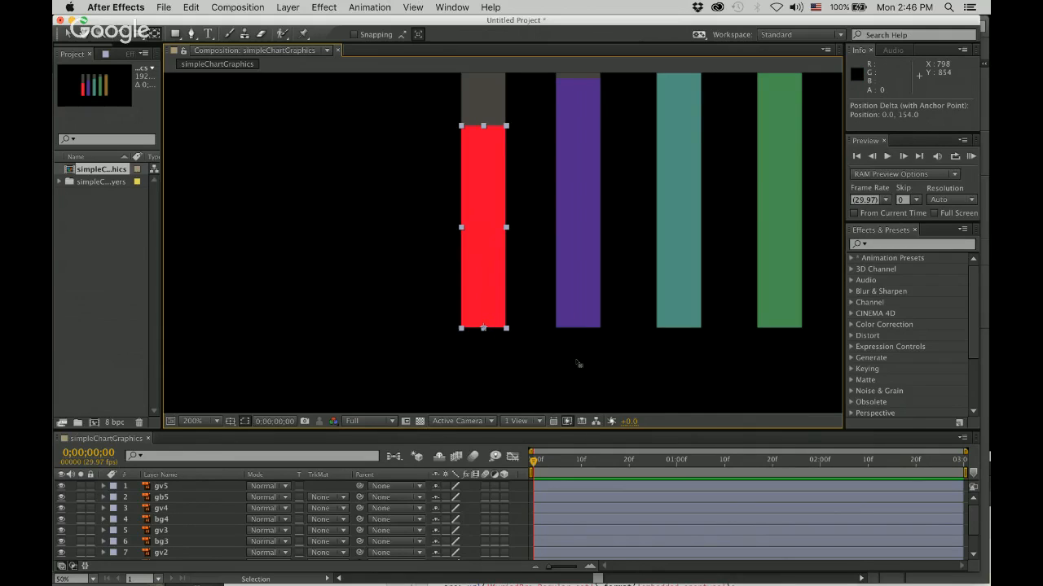
Move the anchor points of the purple and teal bars to the centre of their bottom edges.
key(period)
key(comma)
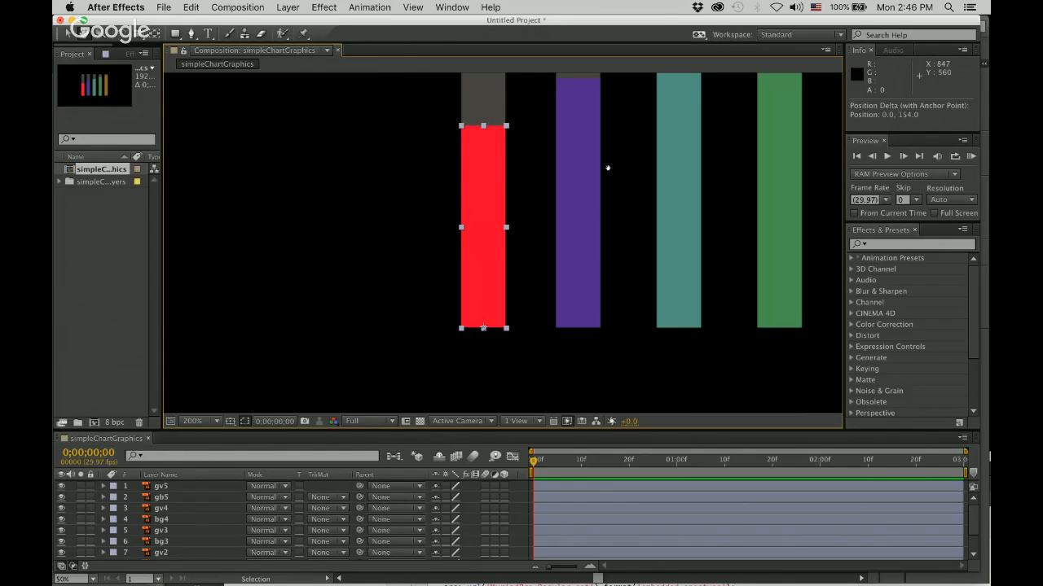
drag(607, 168, 470, 203)
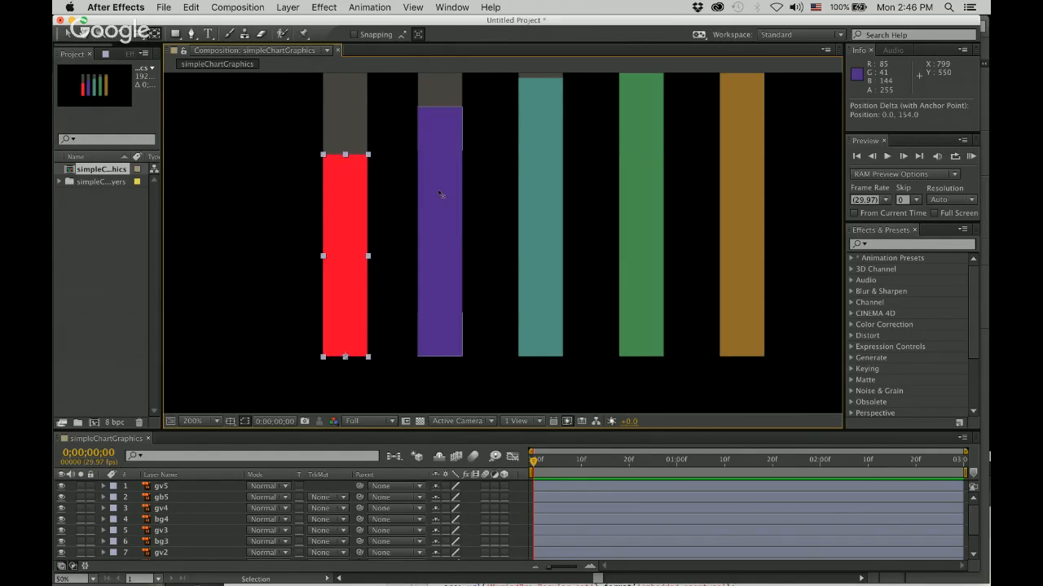
click(440, 195)
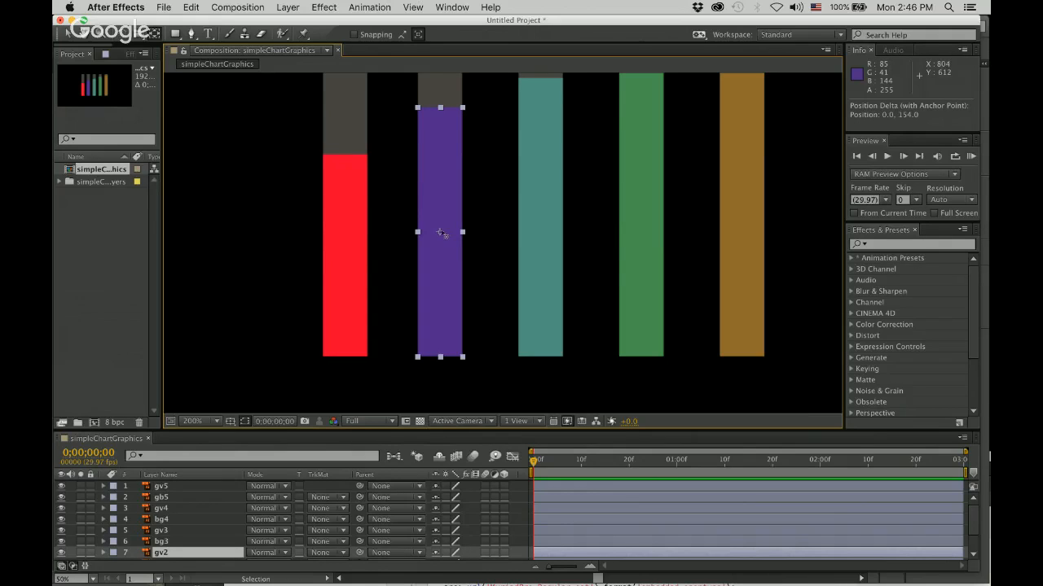
drag(440, 233, 441, 358)
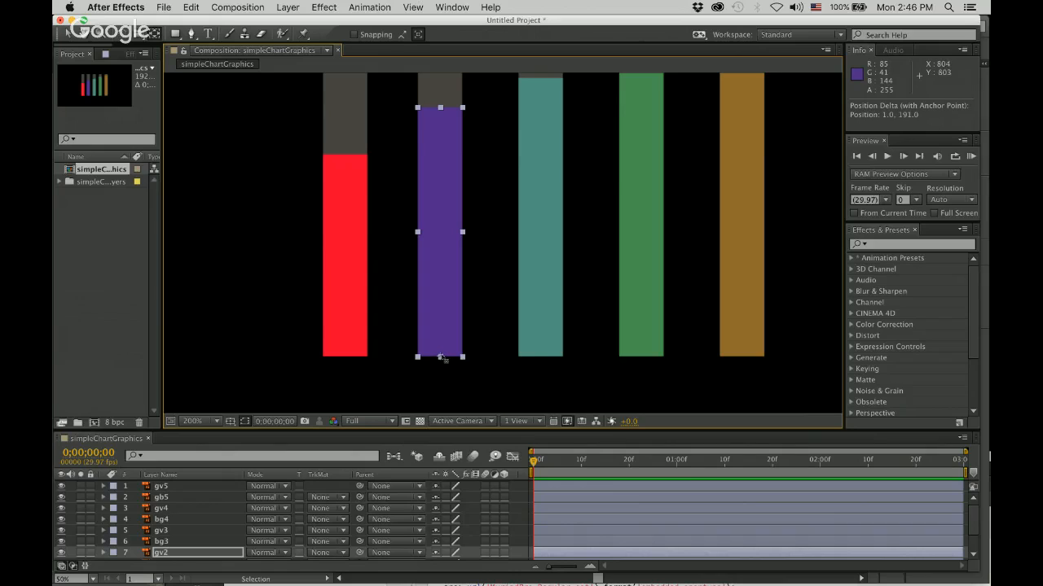
click(546, 278)
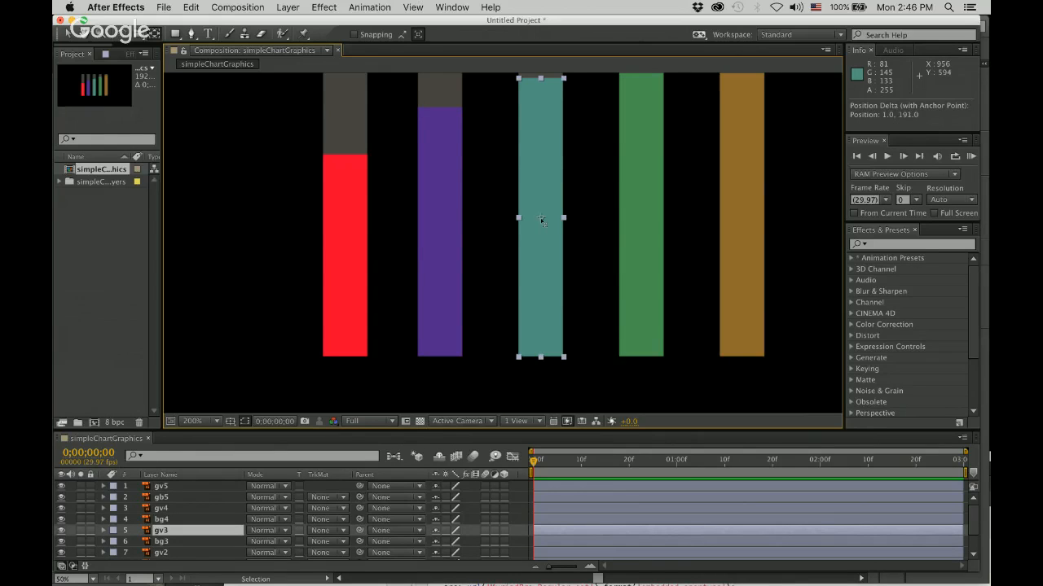
drag(542, 219, 542, 364)
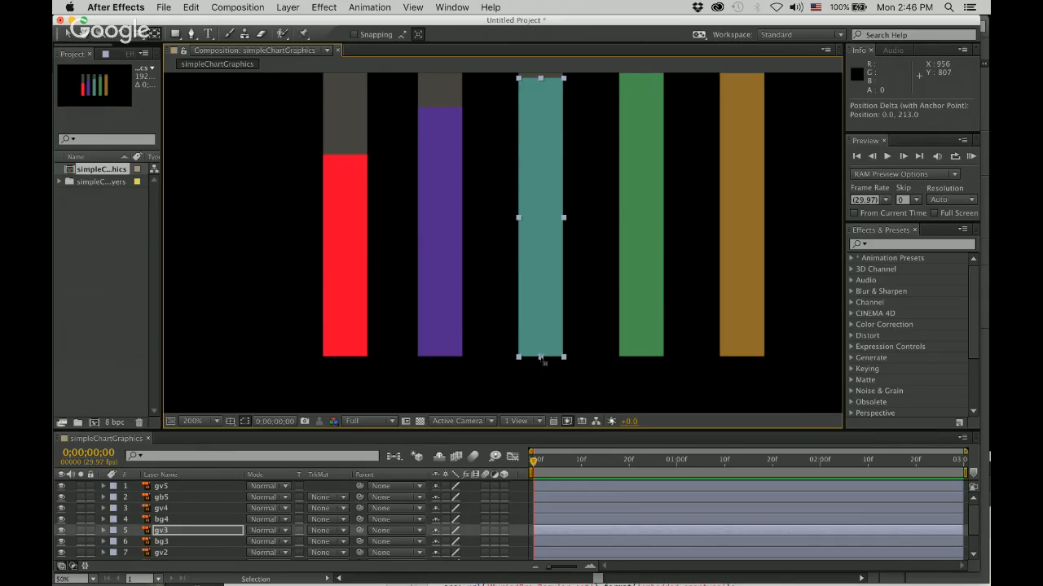
Move the anchor points of the green and brown bars to the centre of their bottom edges.
click(642, 201)
drag(642, 201, 642, 359)
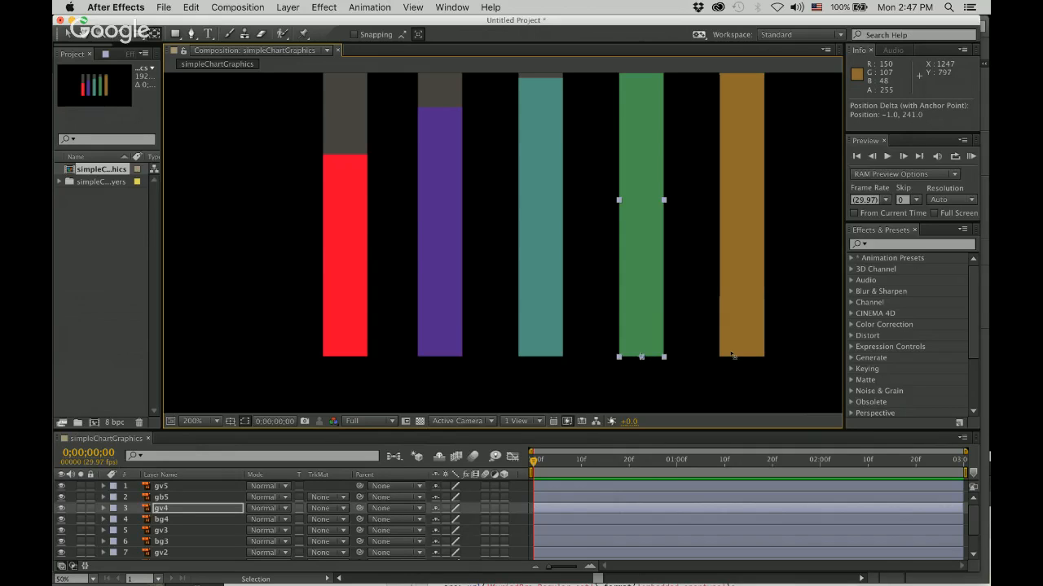
click(748, 282)
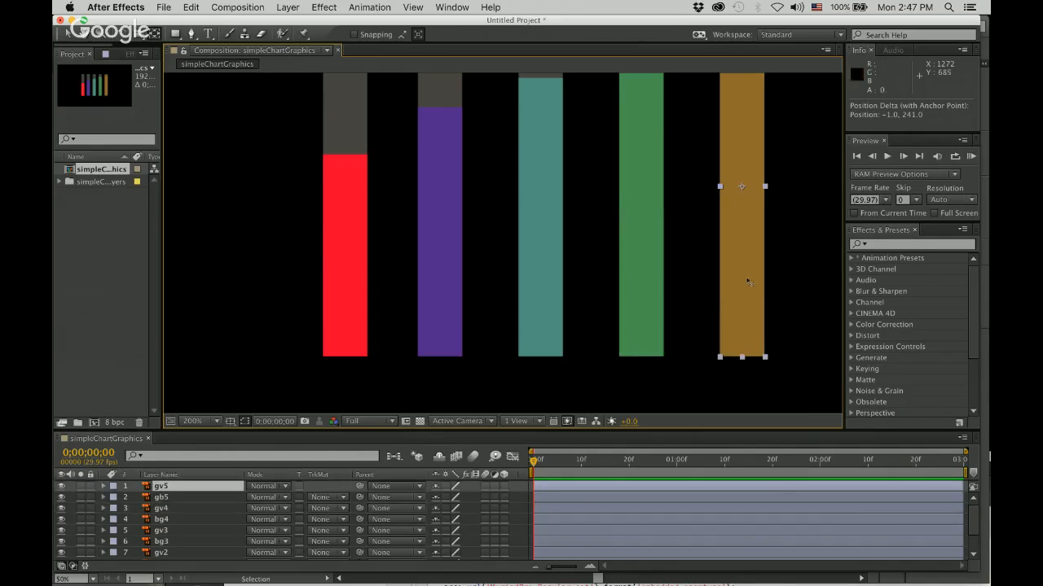
drag(741, 186, 742, 359)
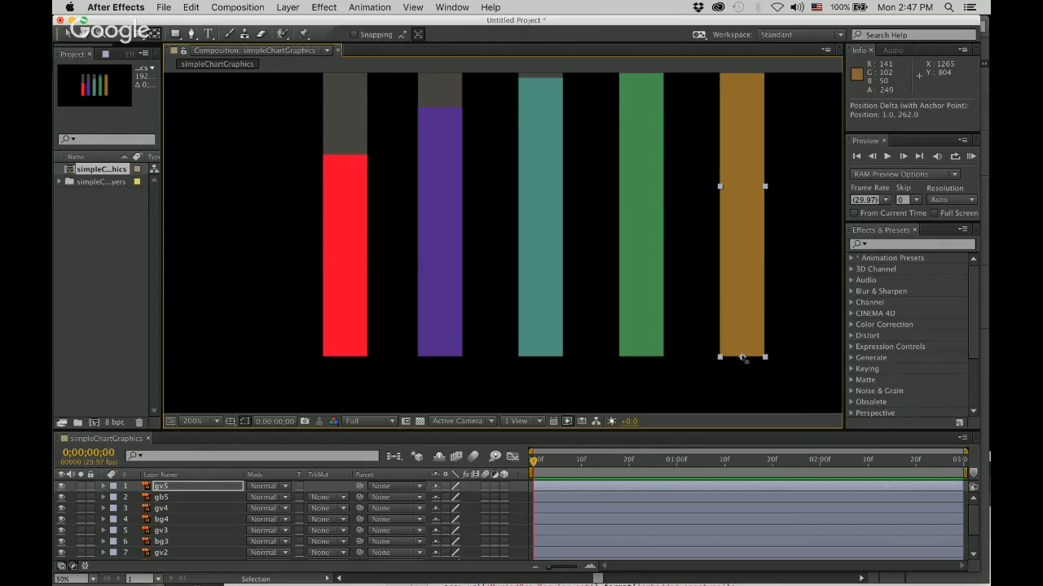
drag(779, 275, 733, 301)
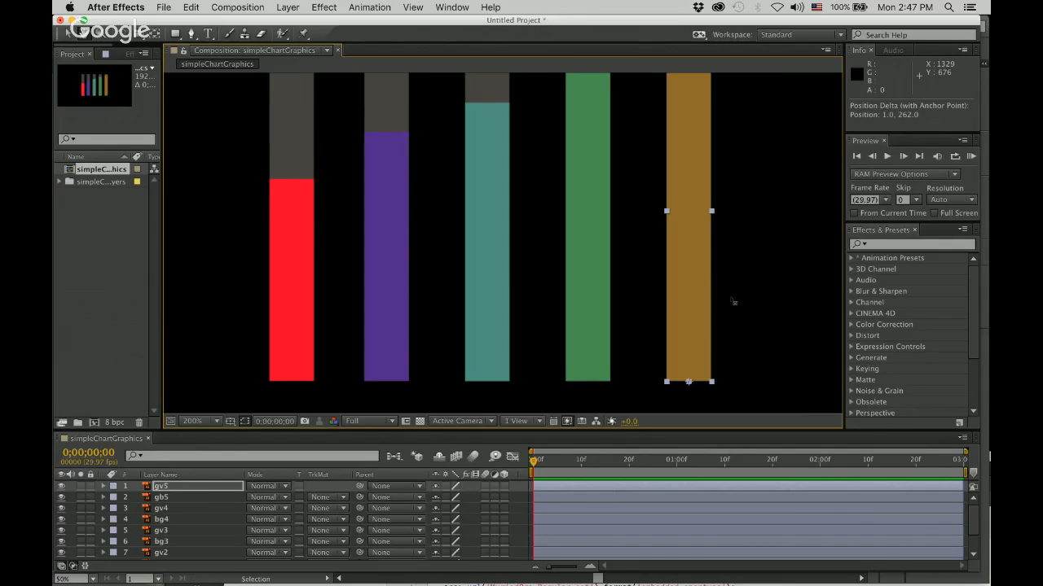
Select the five value bars from red to brown to check where each anchor point sits.
key(v)
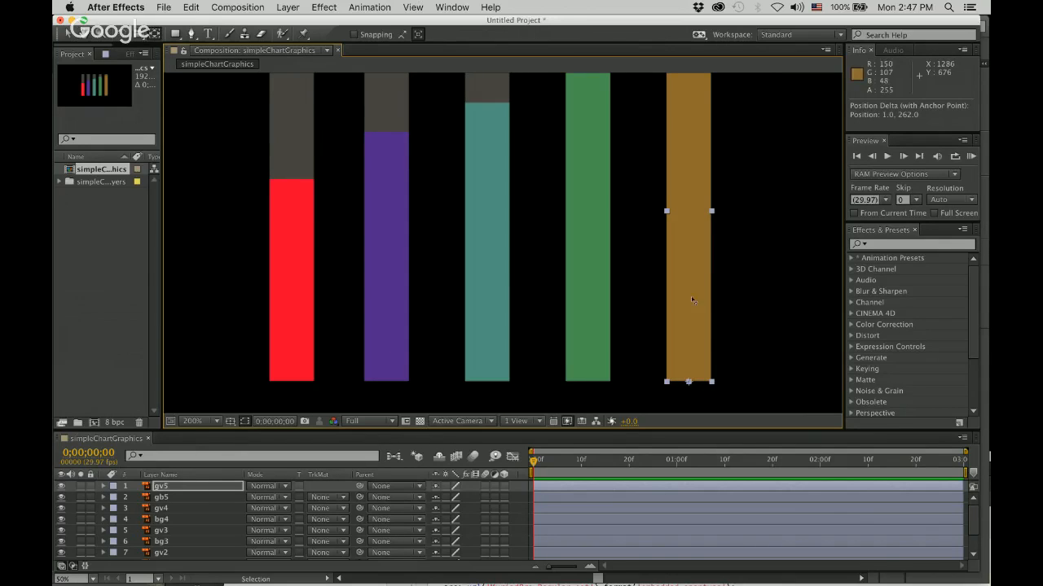
click(312, 270)
click(377, 272)
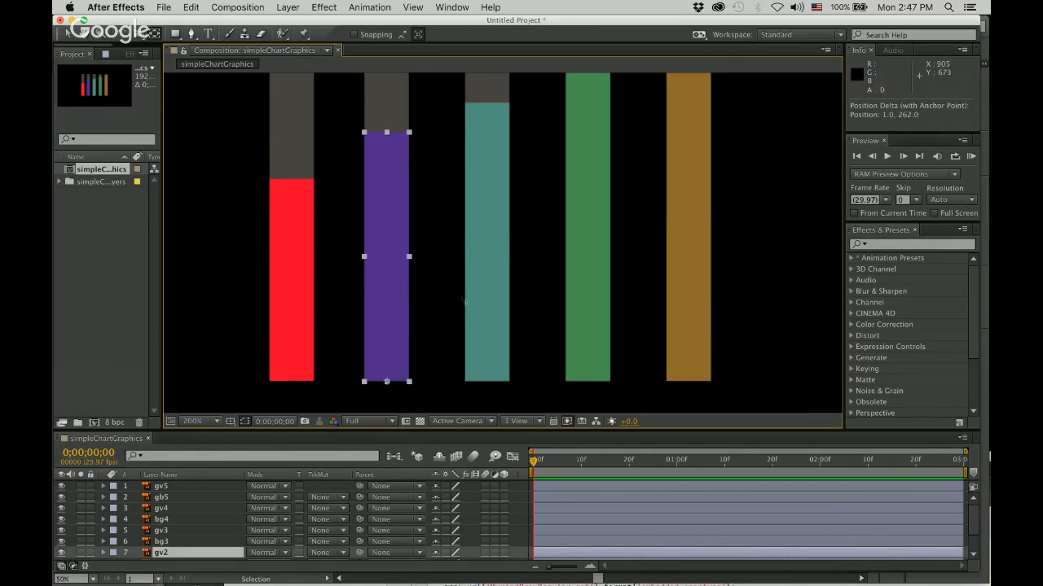
click(501, 307)
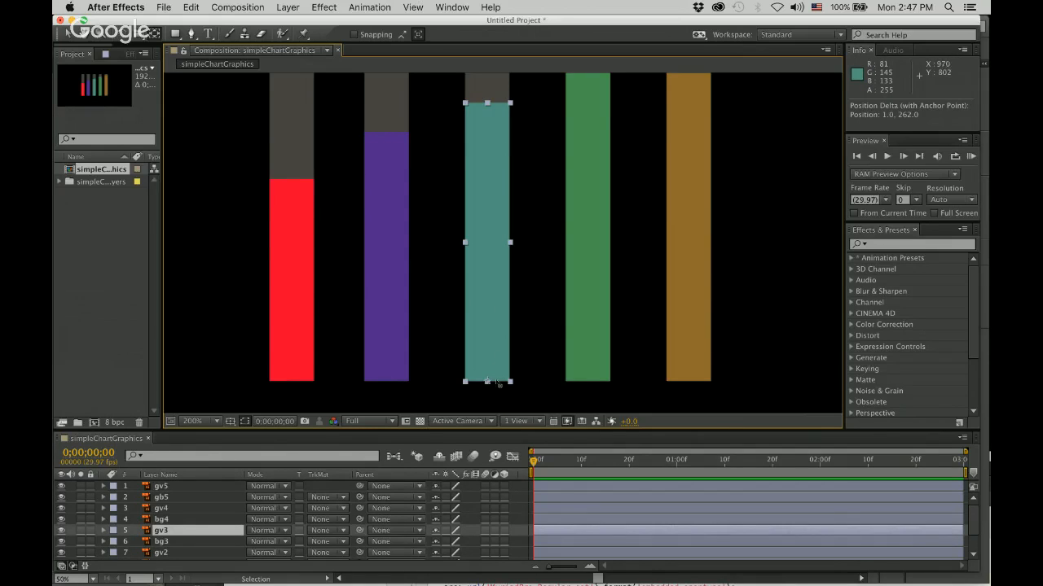
click(597, 315)
click(693, 358)
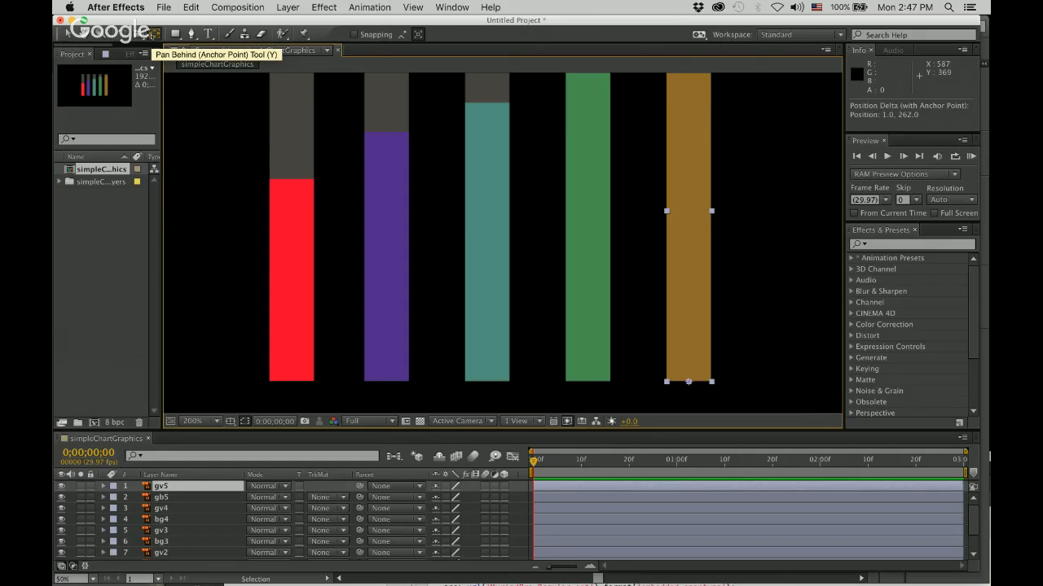
click(708, 576)
click(708, 576)
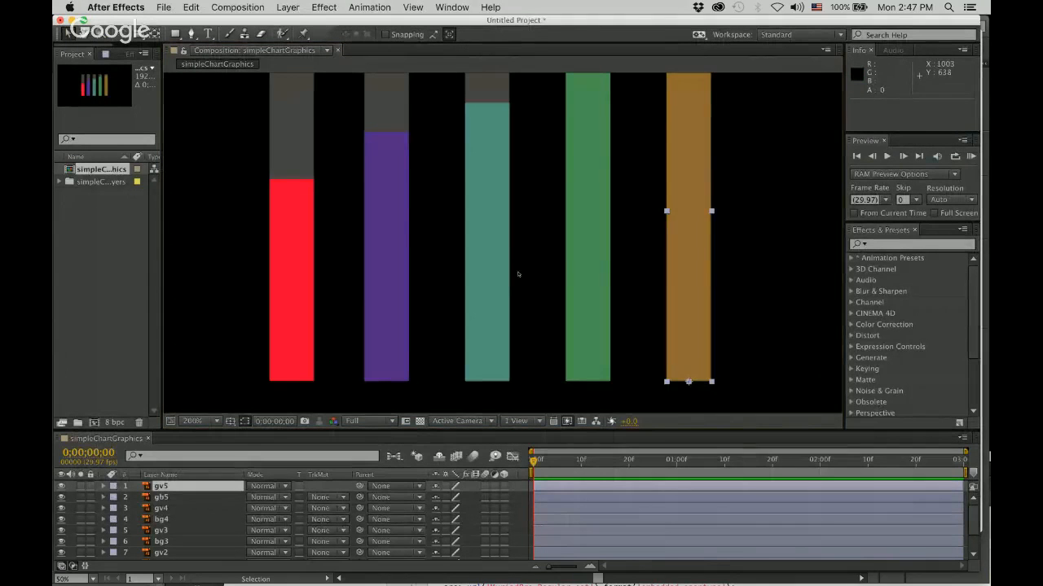
Select the red bar at 100% magnification and enlarge the timeline to show all ten layers.
scroll(517, 275, down, 1)
click(404, 246)
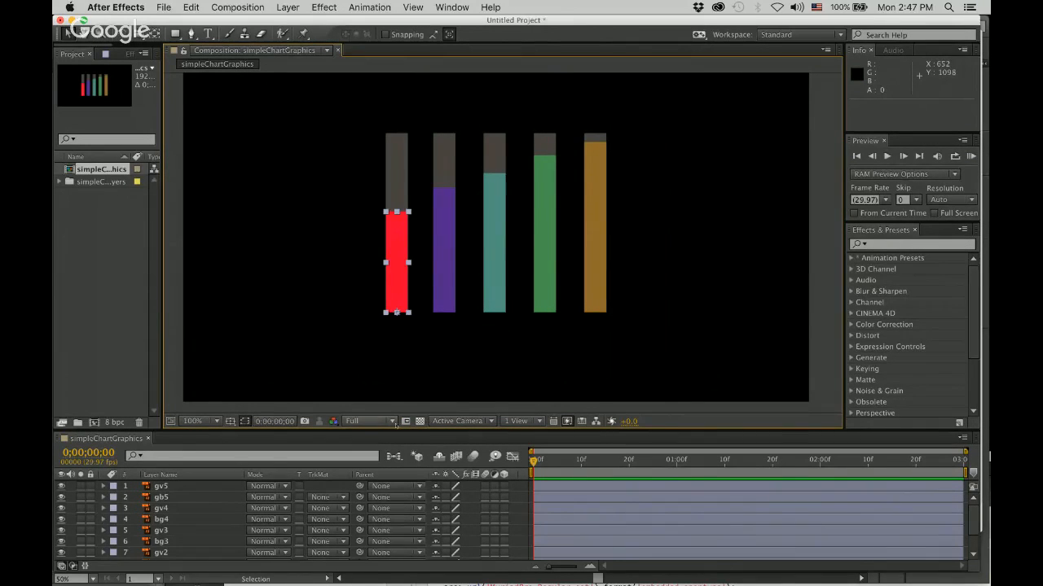
drag(396, 433, 396, 299)
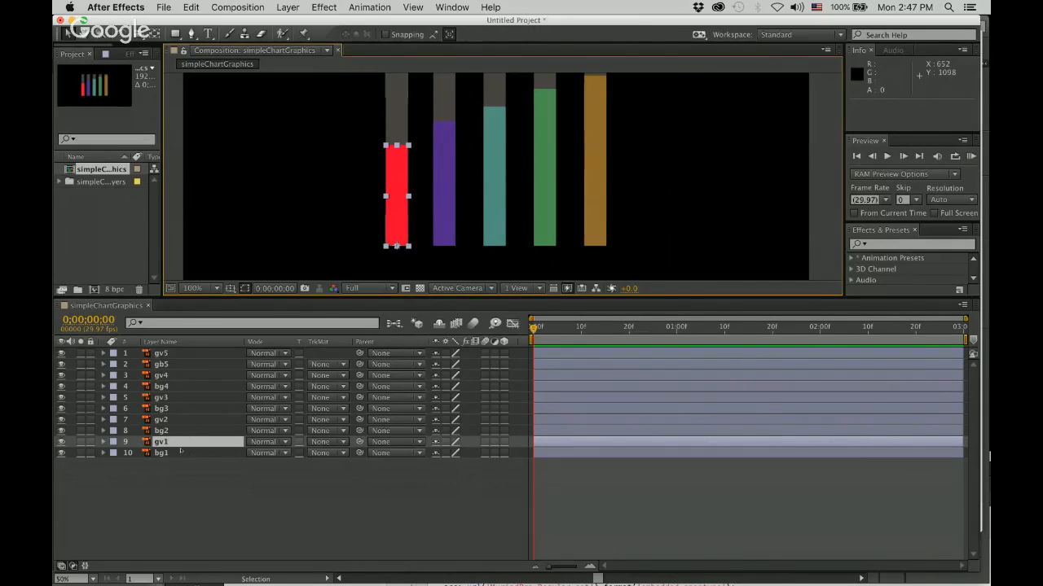
Reveal the Transform properties of layer gv1 and set a Scale keyframe at 0;00;00;00.
click(104, 443)
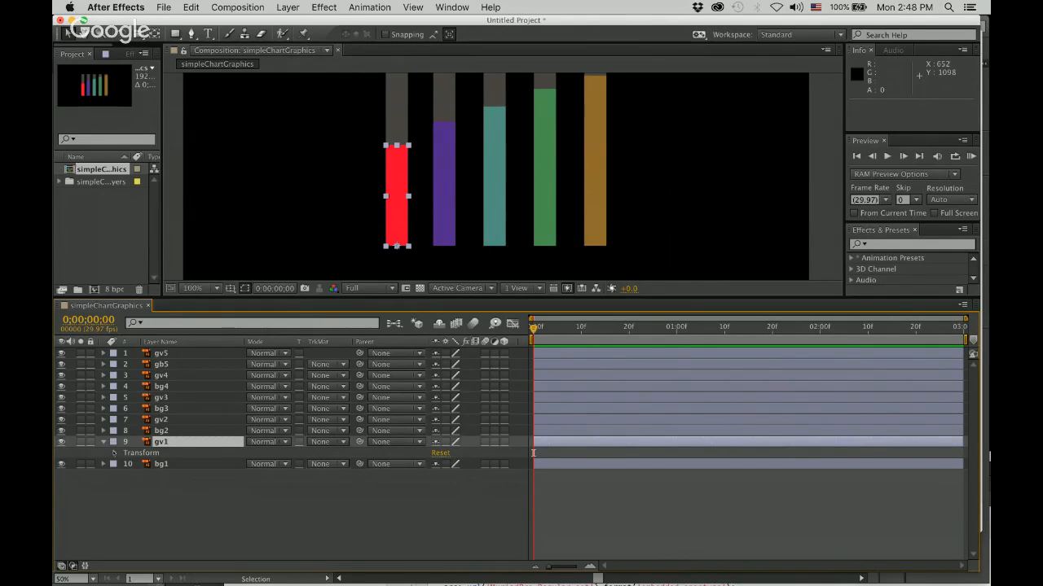
click(115, 452)
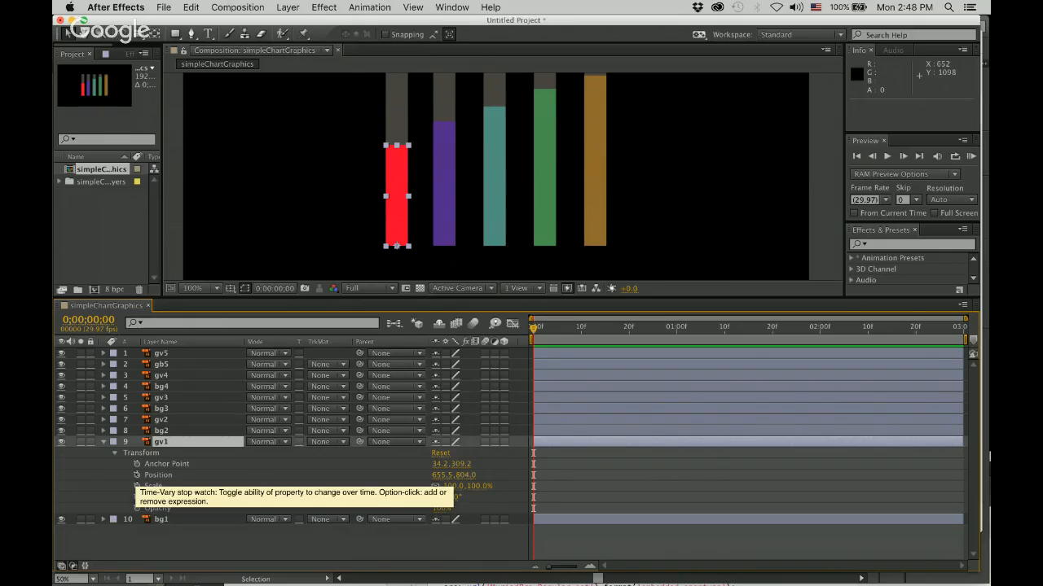
click(137, 475)
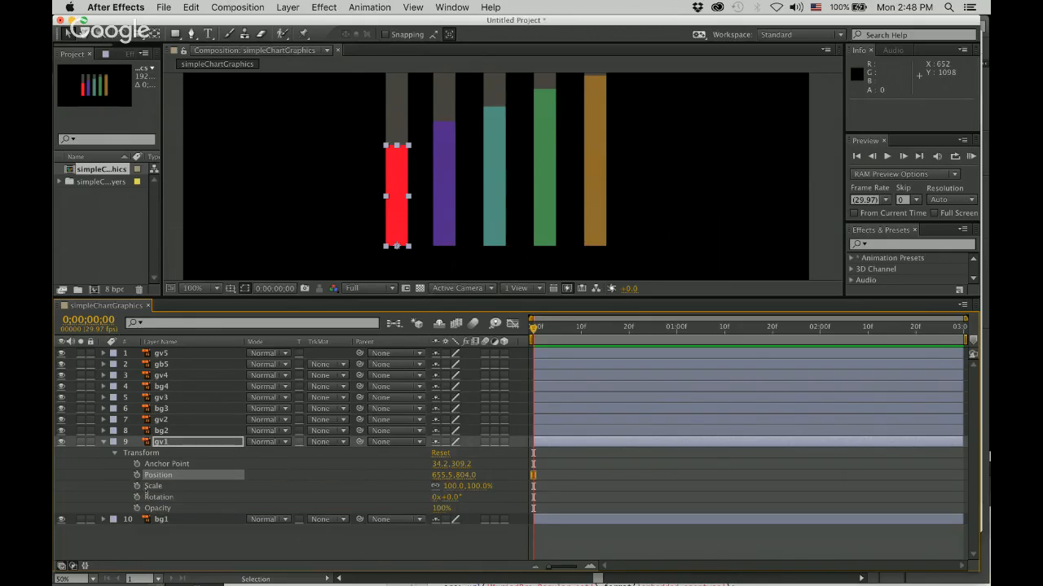
click(137, 486)
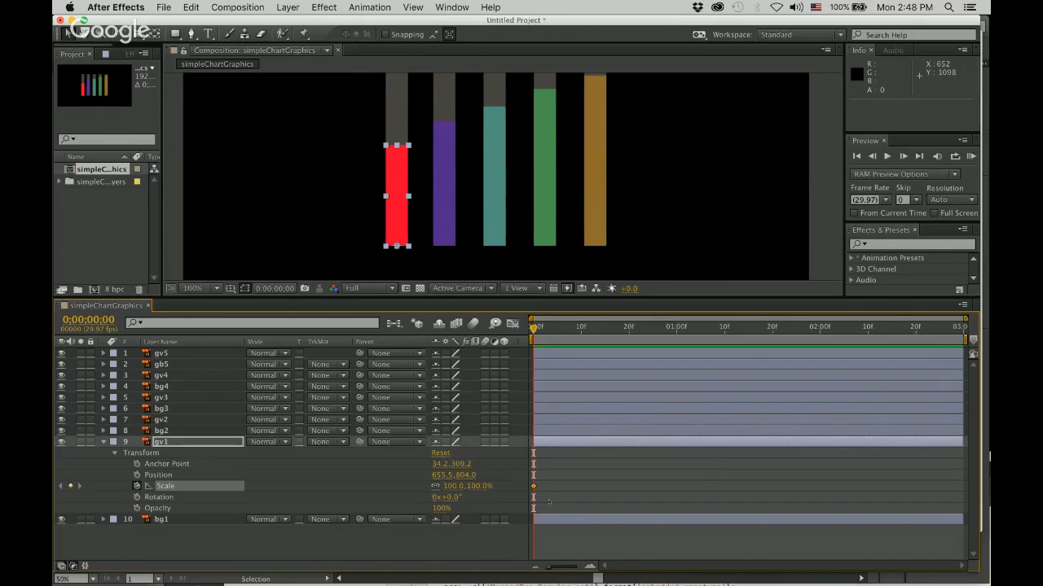
mouse_move(535, 492)
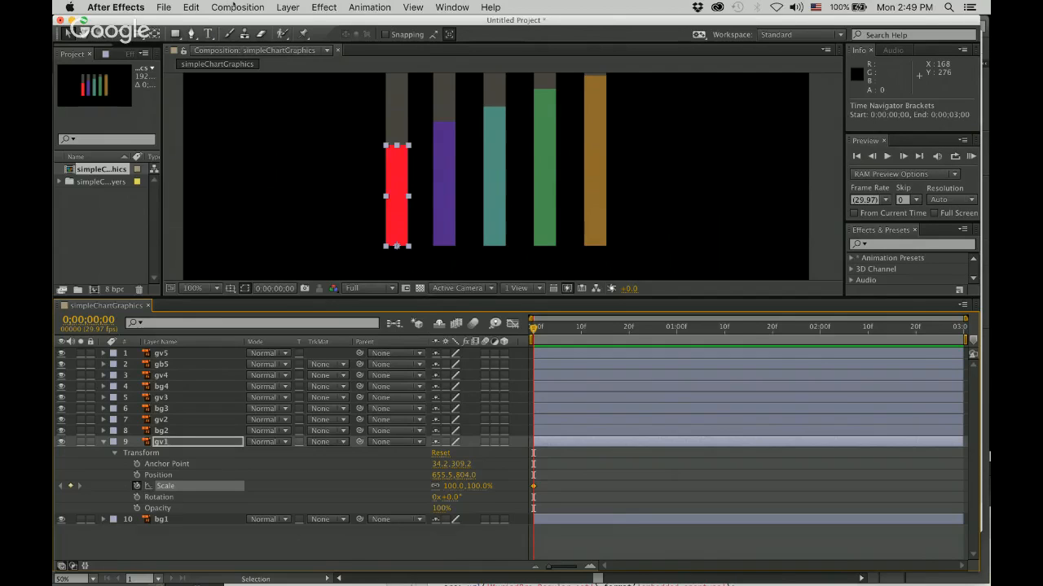
Set the duration of the simpleChartGraphics composition to 0;00;15;00.
click(236, 7)
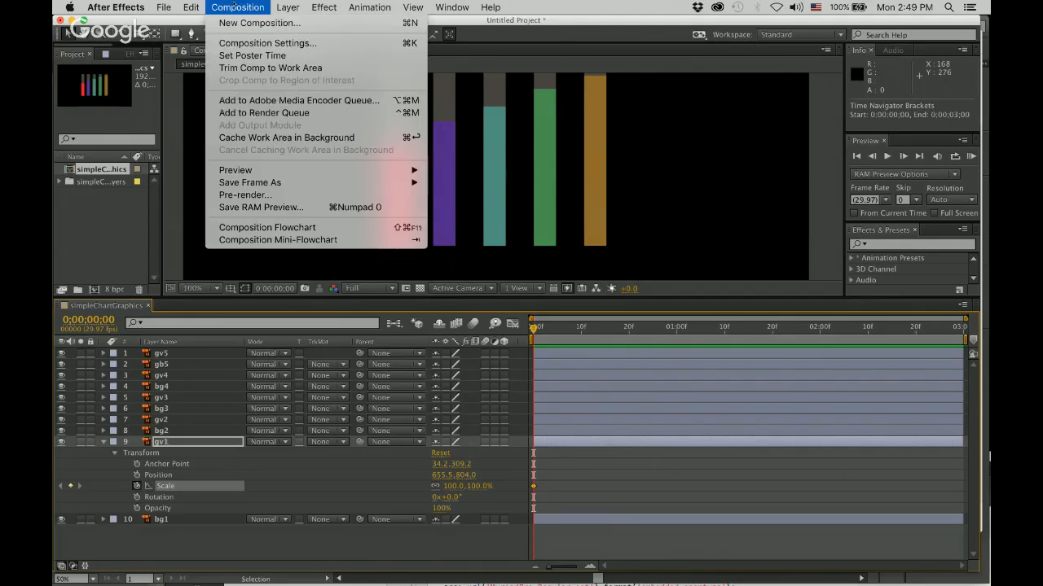
click(261, 41)
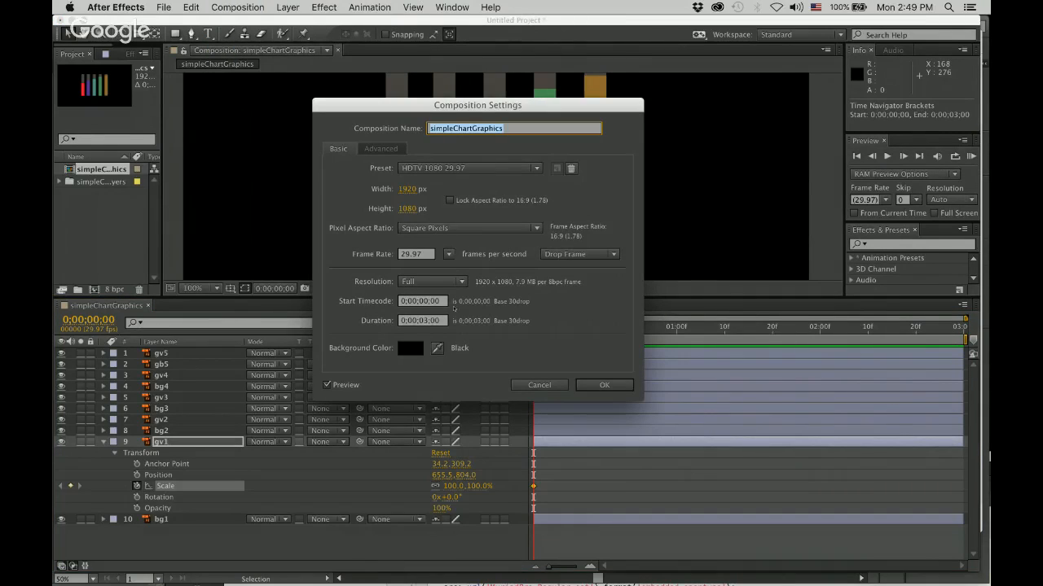
click(426, 321)
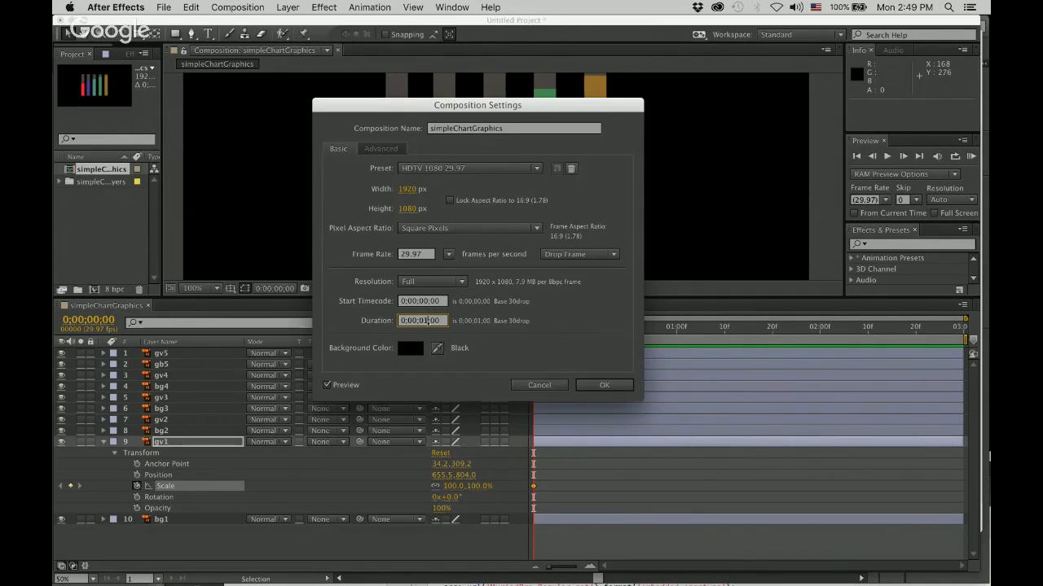
key(BackSpace)
text(15)
double_click(421, 320)
click(400, 320)
click(245, 4)
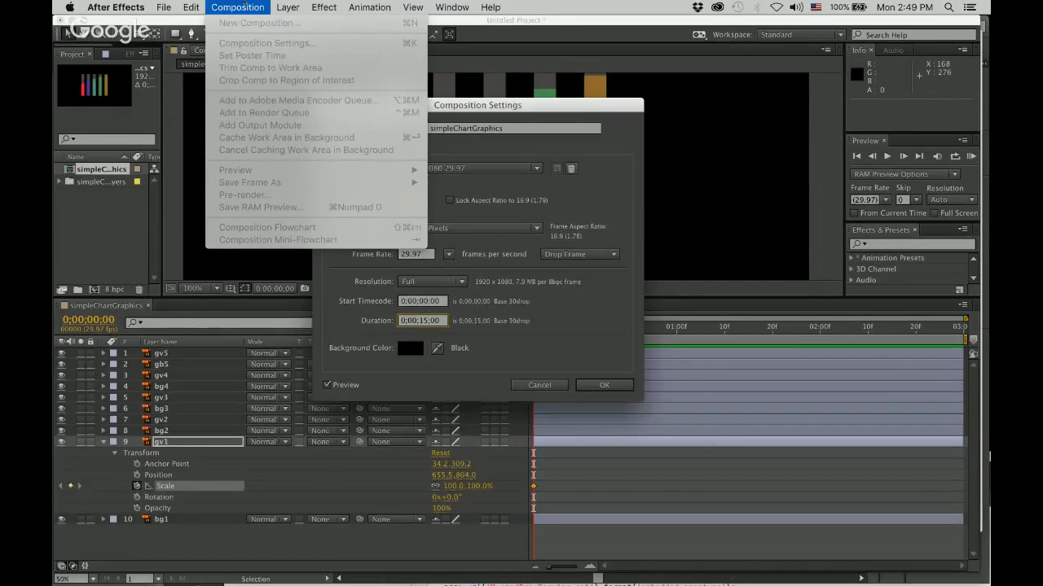
click(244, 3)
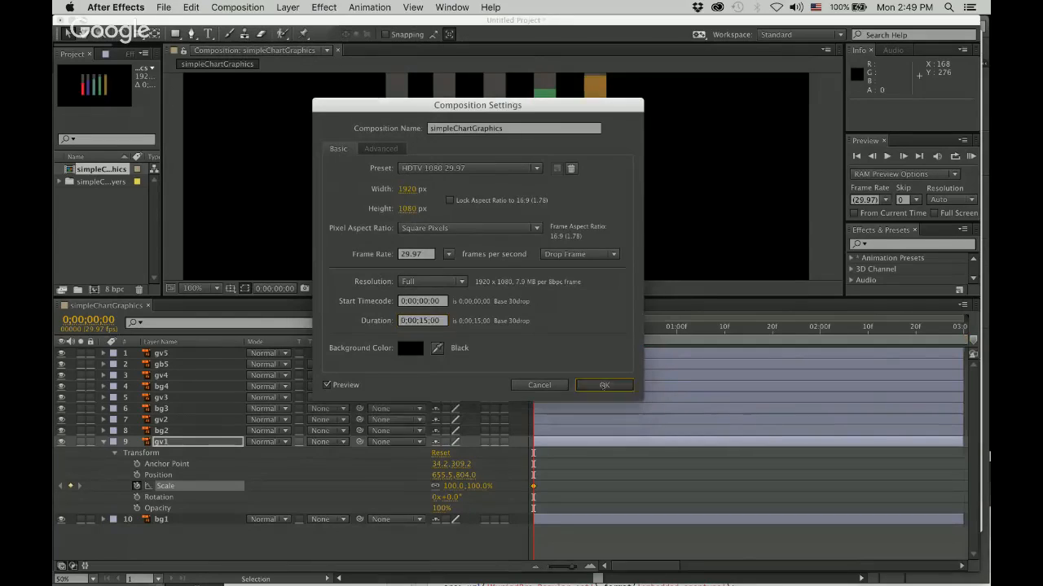
click(604, 386)
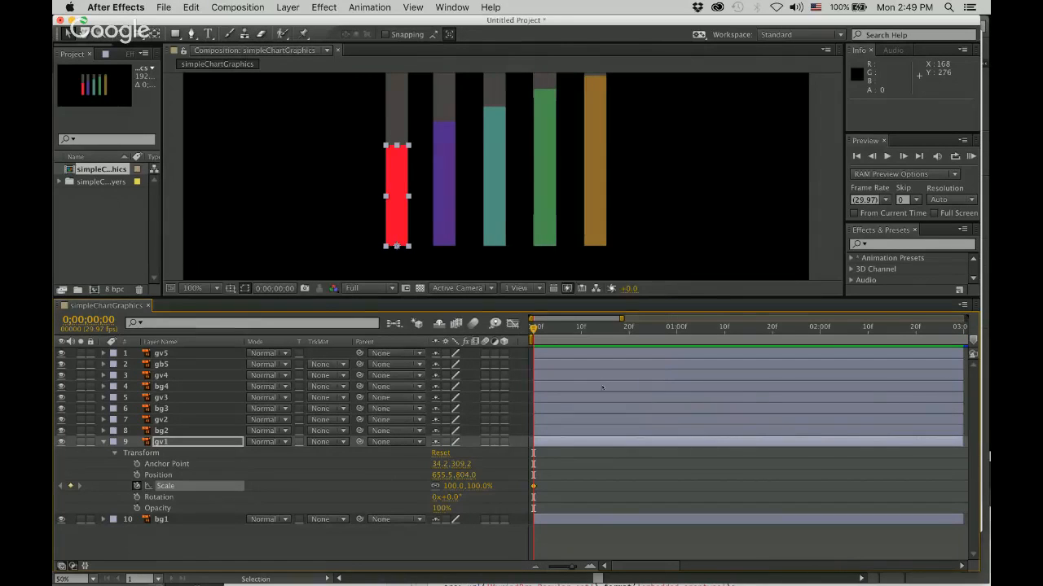
Extend the out points of all ten layers from gv5 to bg1 to the end of the composition.
click(536, 567)
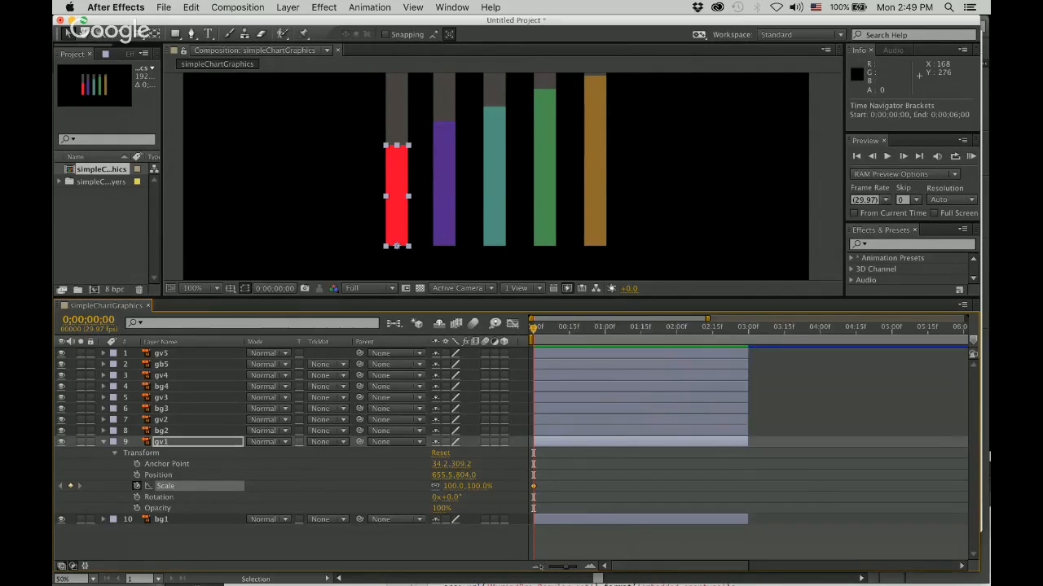
click(536, 566)
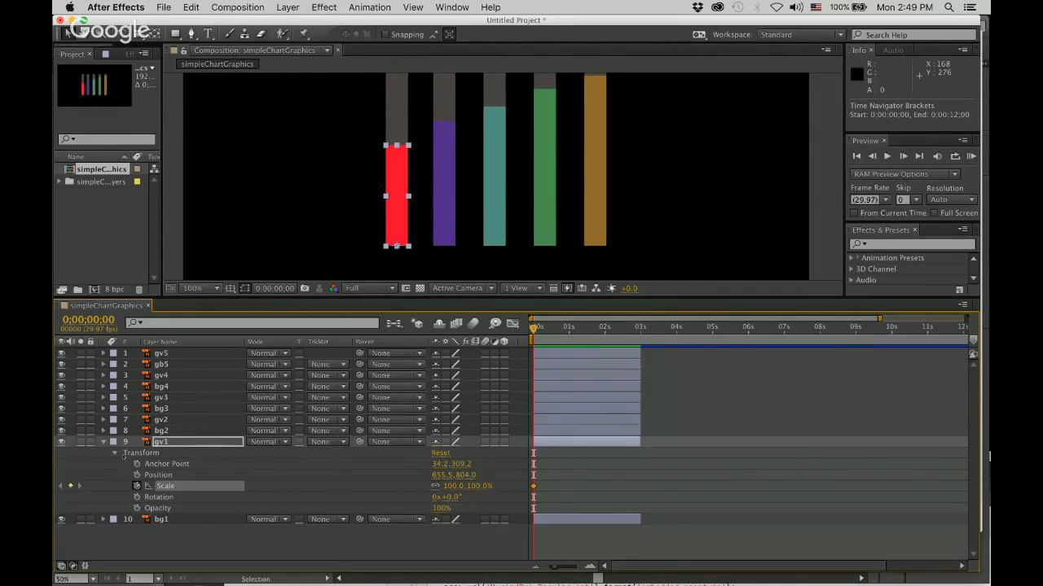
click(103, 442)
click(160, 453)
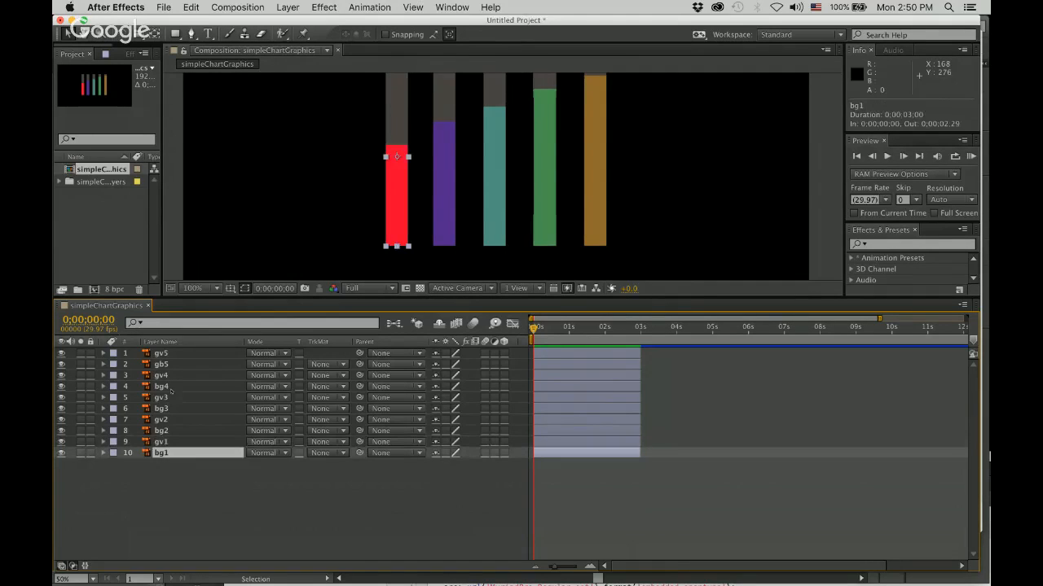
shift+click(162, 354)
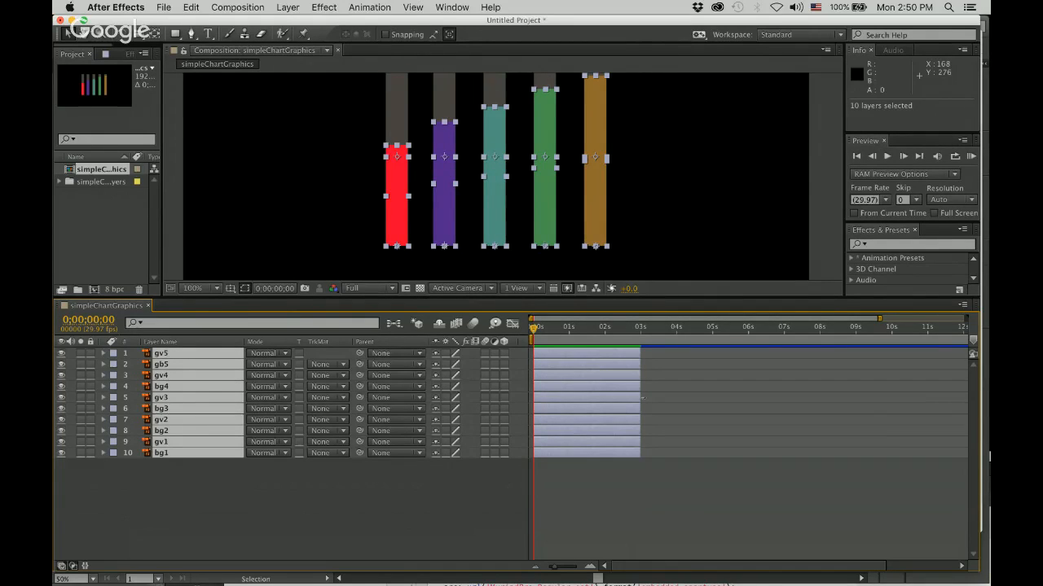
drag(643, 398, 652, 398)
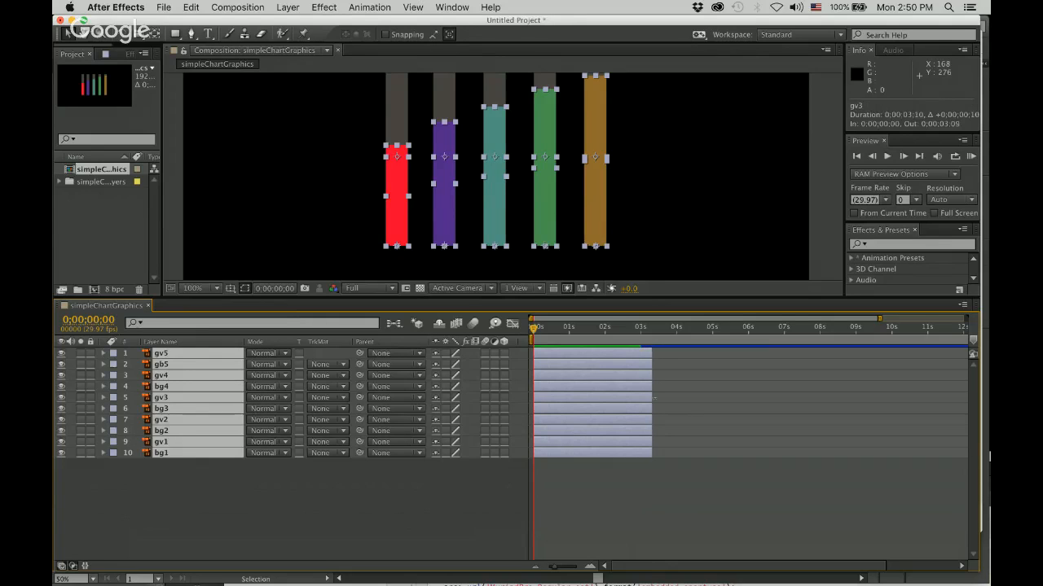
click(197, 454)
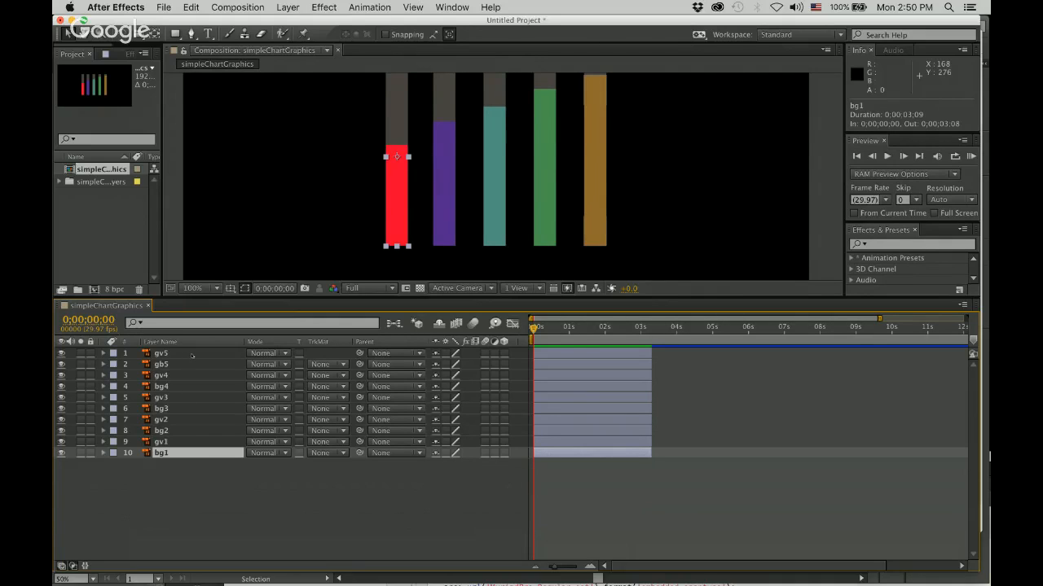
shift+click(192, 355)
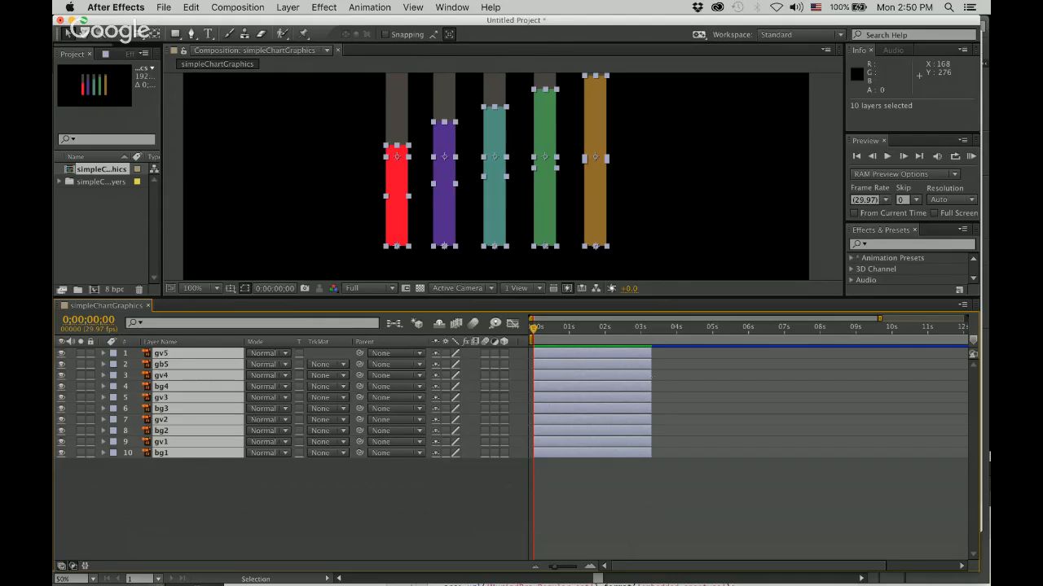
drag(651, 394, 968, 393)
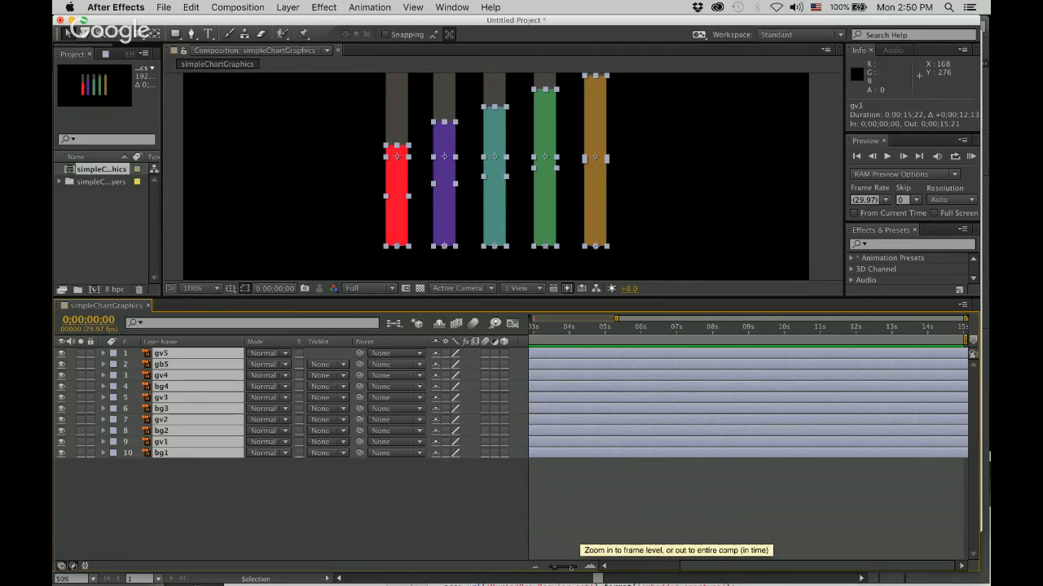
click(536, 567)
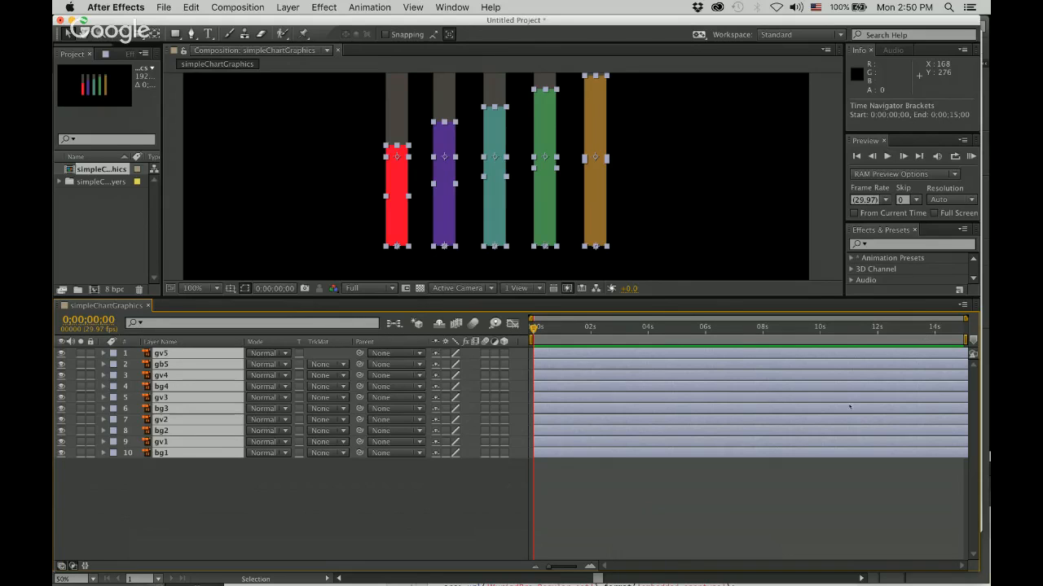
click(584, 507)
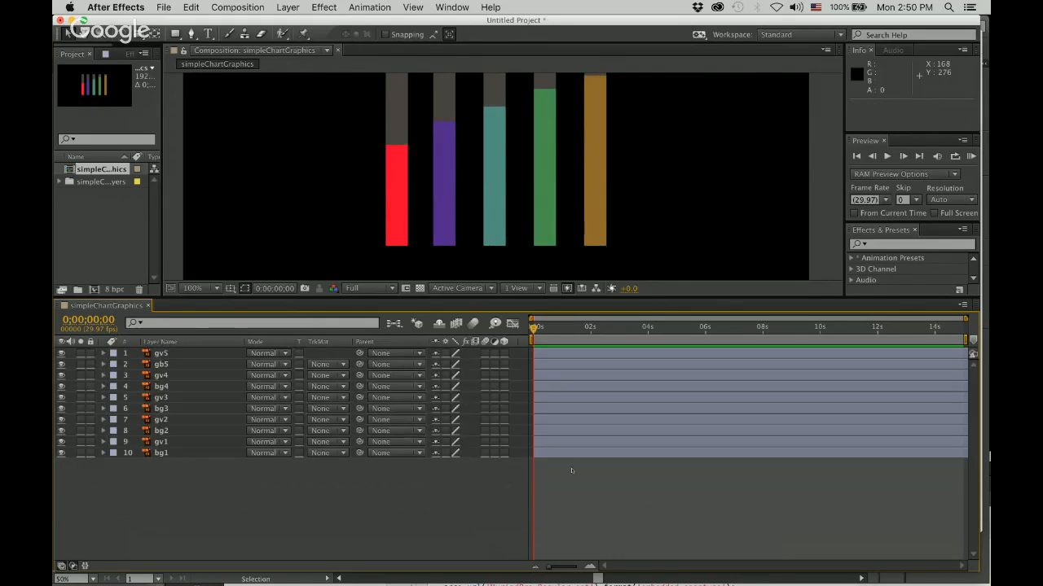
Reveal the Transform properties of layer gv1 and move the current time to 0;00;02;00.
click(554, 455)
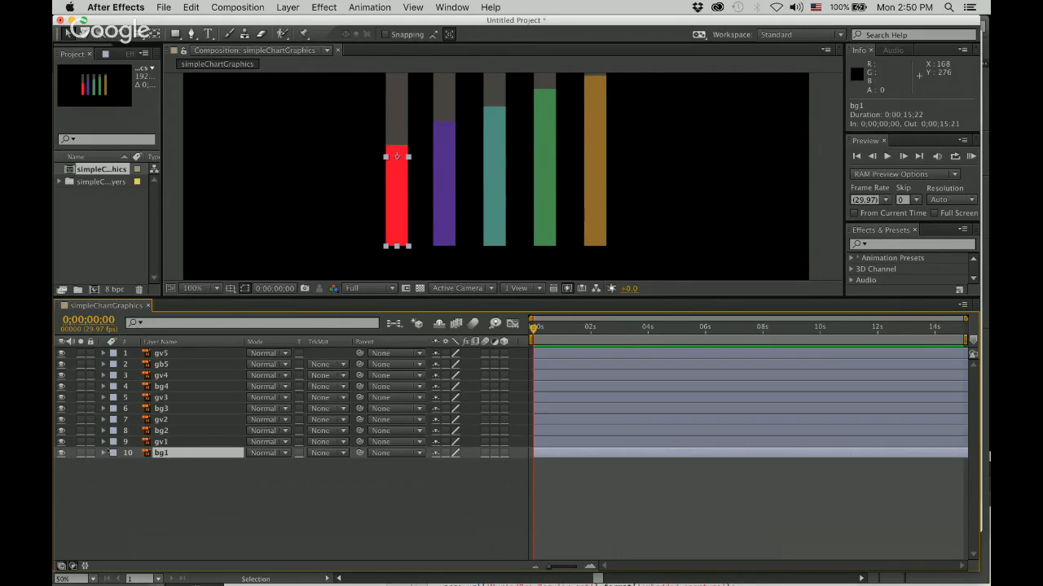
click(166, 443)
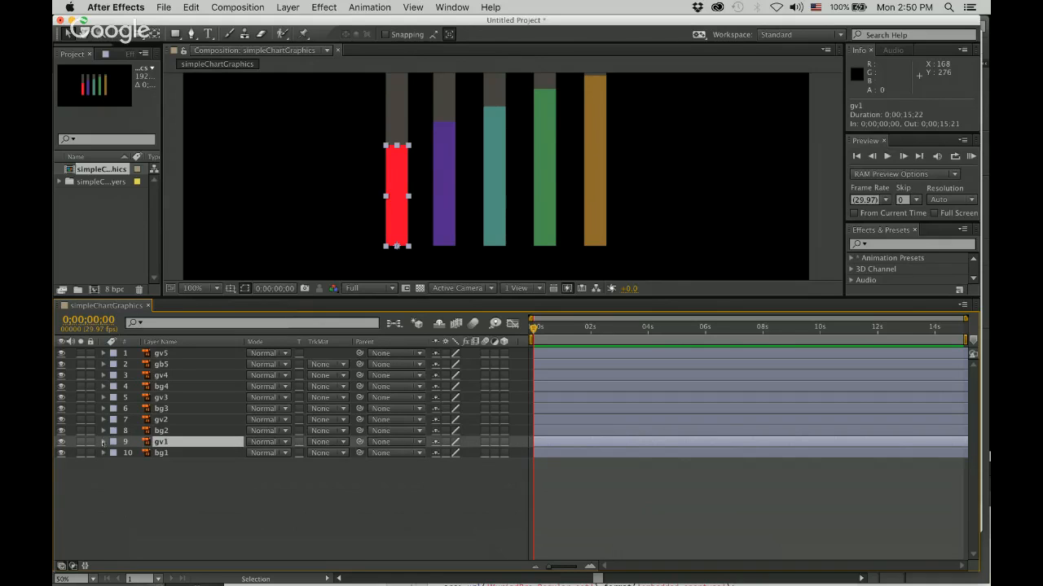
click(103, 442)
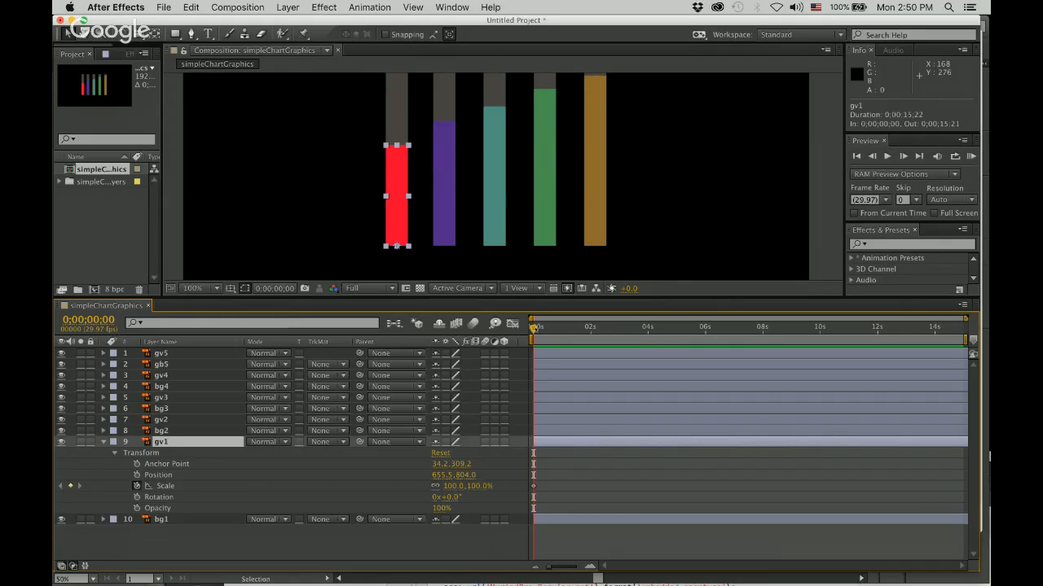
drag(533, 328, 590, 329)
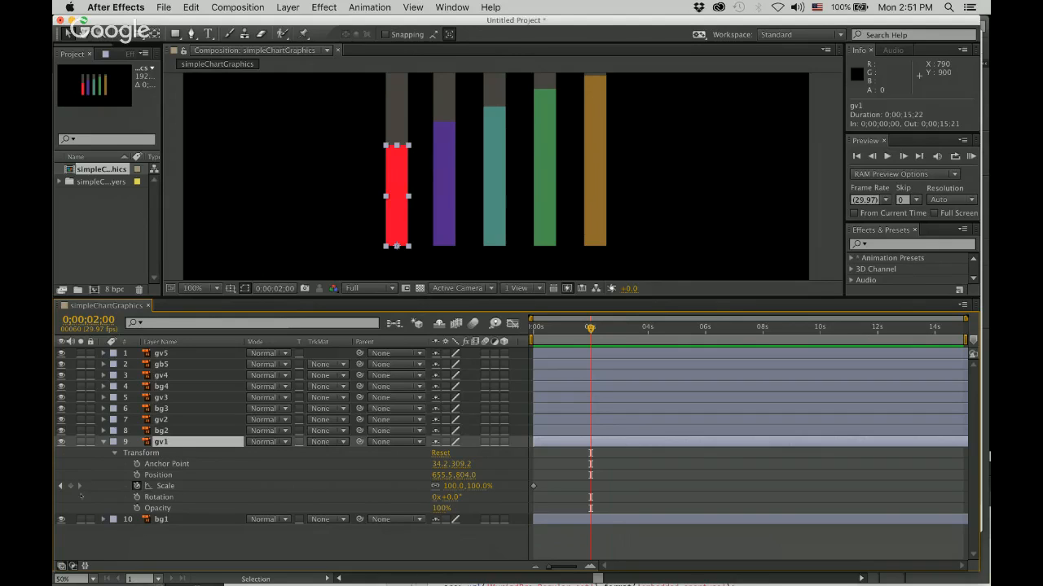
click(70, 487)
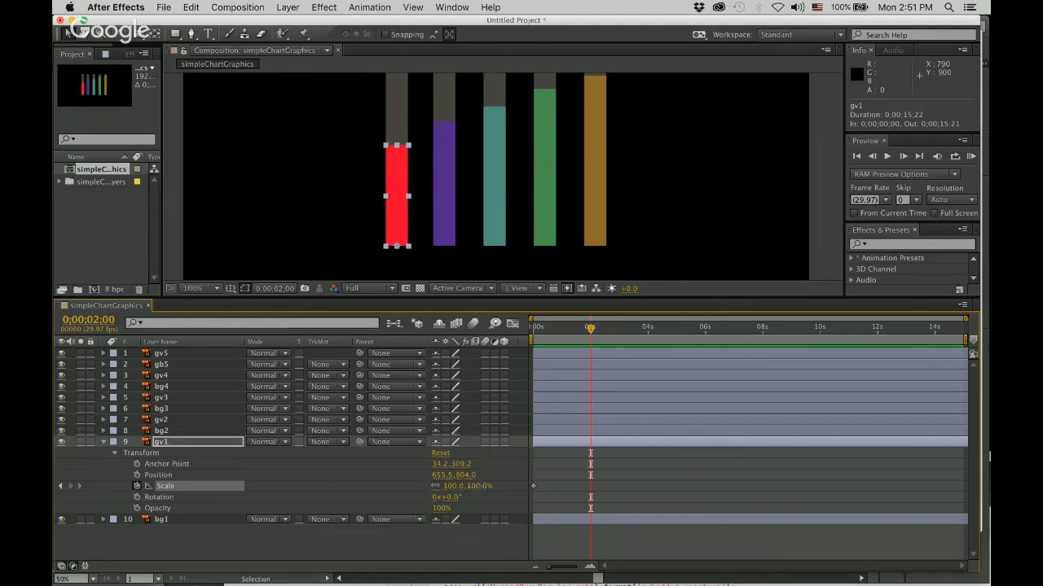
Try scaling gv1 proportionally to 48%, undo it, and unlink the horizontal and vertical Scale values, undoing any trial width change.
drag(480, 486, 434, 477)
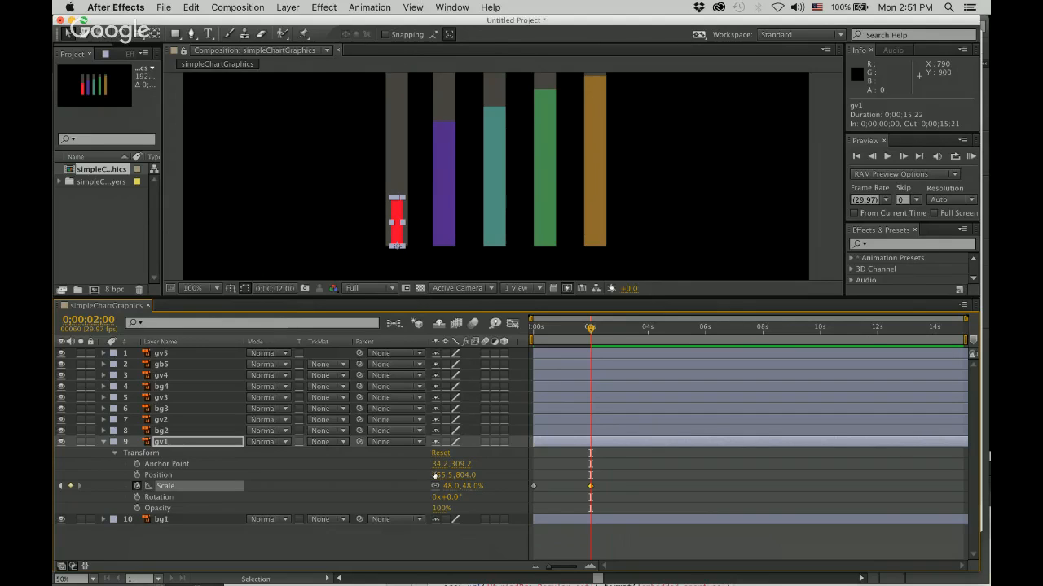
key(super+z)
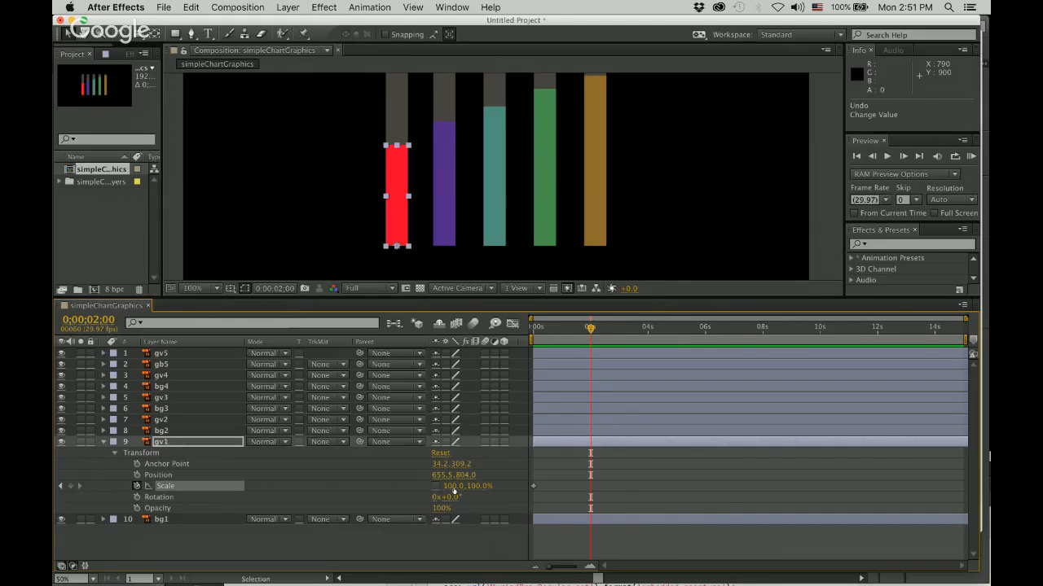
drag(454, 491, 448, 491)
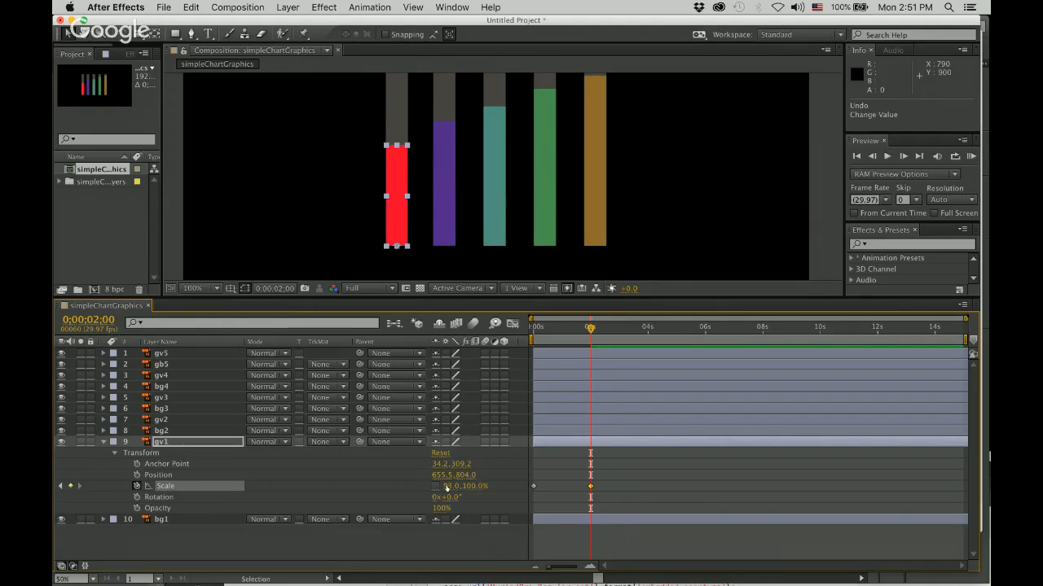
key(super+z)
Set only the vertical Scale of gv1 to 0% at 0;00;02;00, keeping the horizontal Scale at 100%.
click(480, 487)
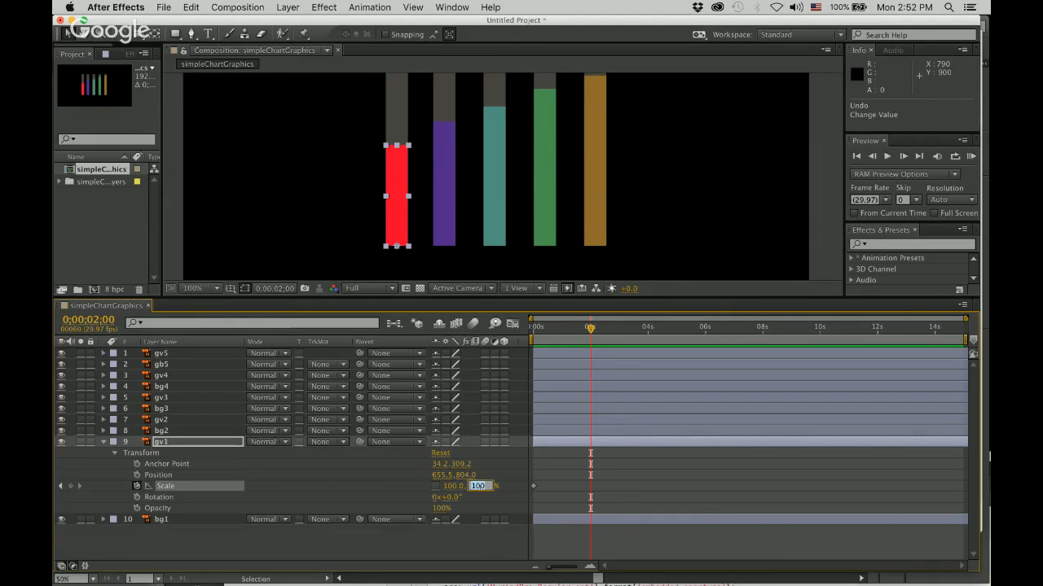
text(96)
key(Return)
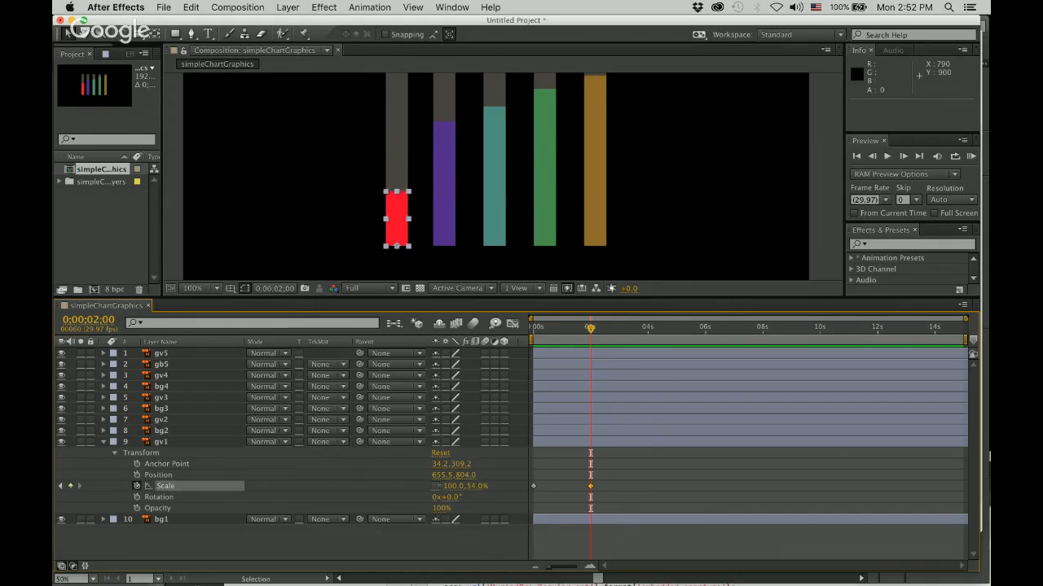
drag(480, 488, 485, 488)
click(482, 489)
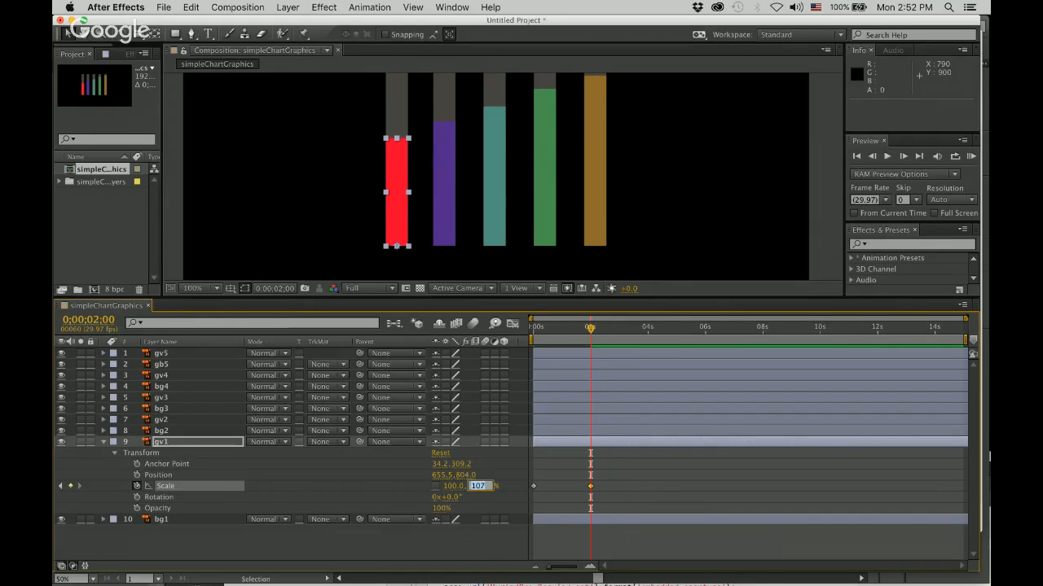
text(0)
key(Return)
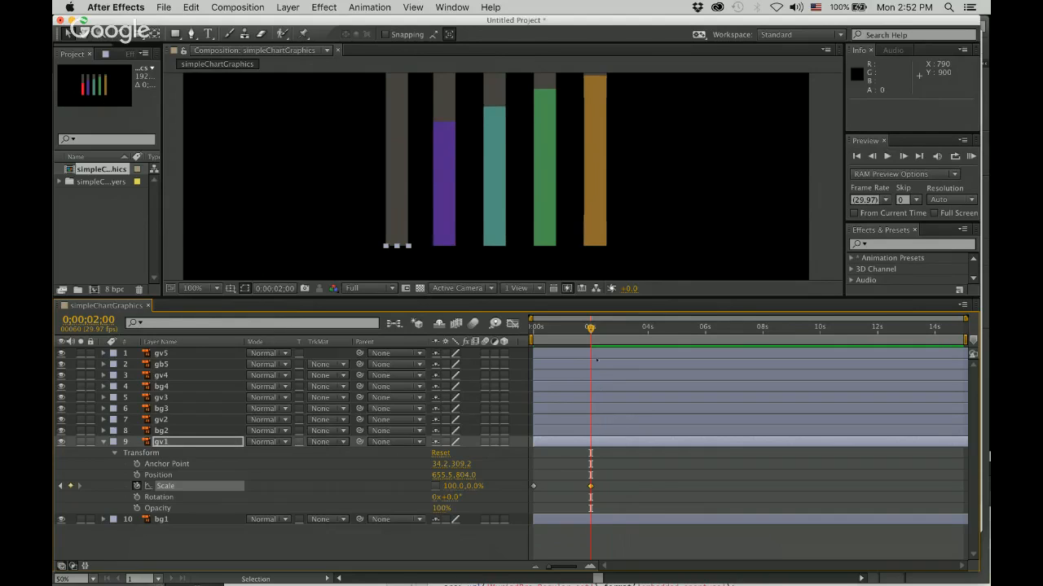
Time-reverse both Scale keyframes of gv1, then return the current time to 0;00;00;00 and collapse the layer.
mouse_move(590, 327)
mouse_down()
mouse_move(533, 327)
mouse_move(591, 327)
mouse_up()
click(533, 486)
mouse_move(533, 486)
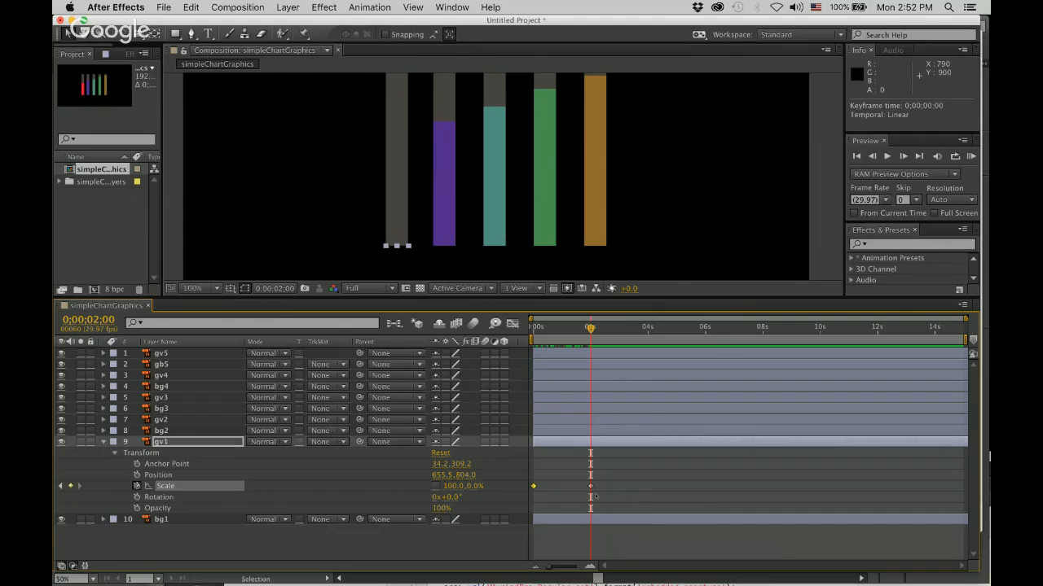
mouse_move(591, 487)
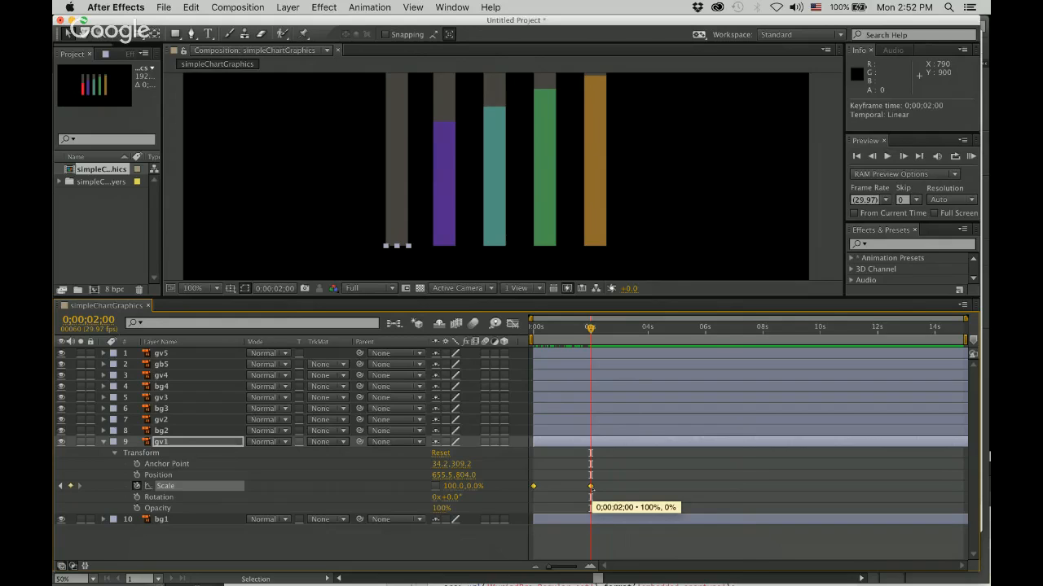
right_click(592, 488)
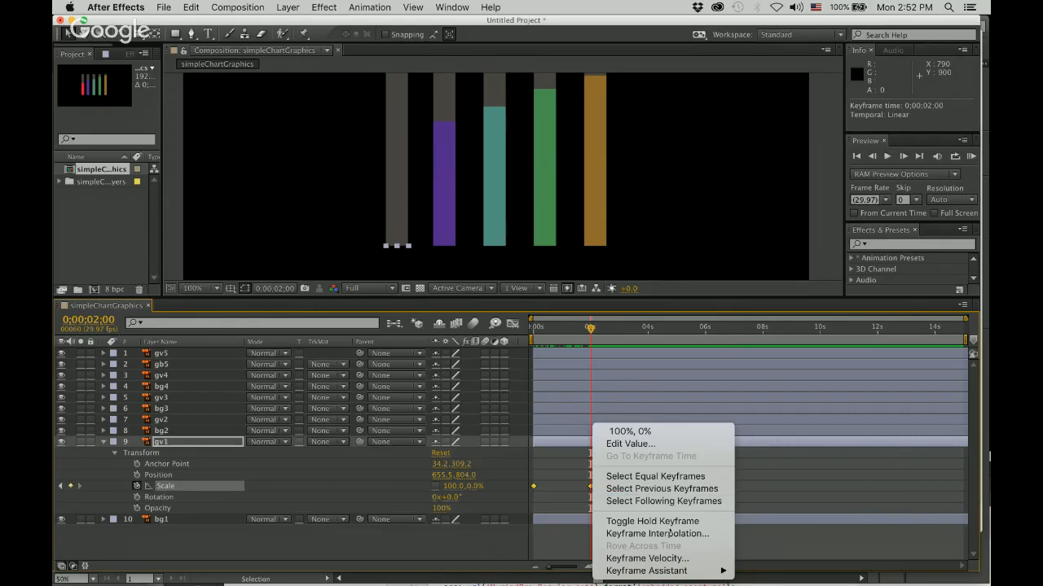
mouse_move(682, 572)
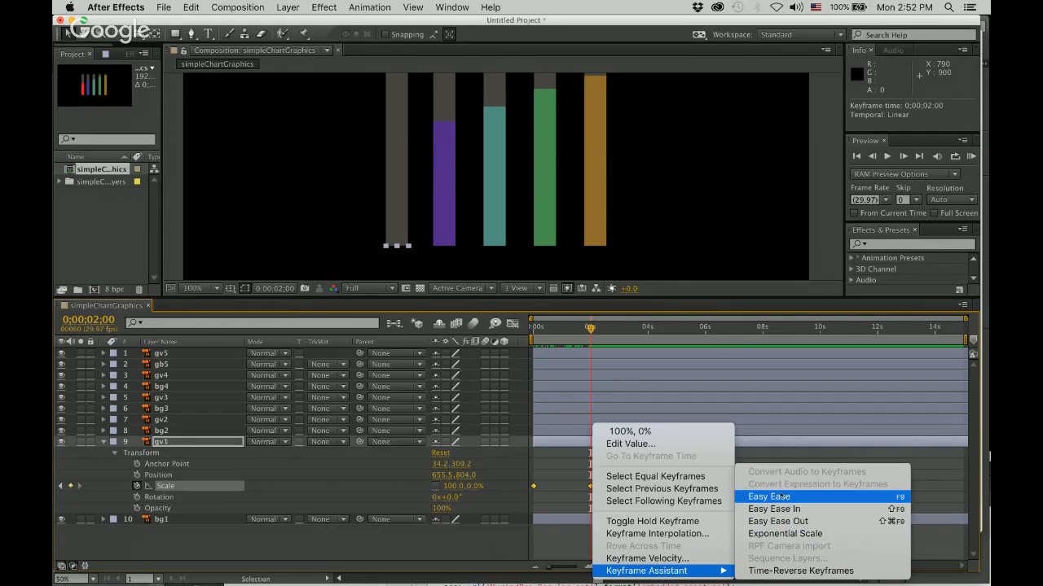
click(802, 573)
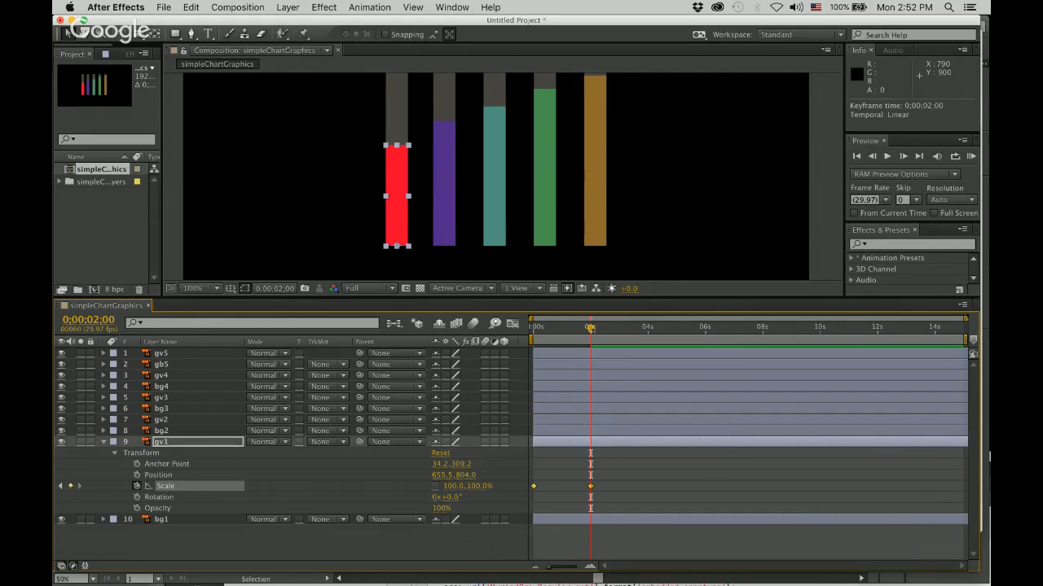
drag(590, 327, 533, 327)
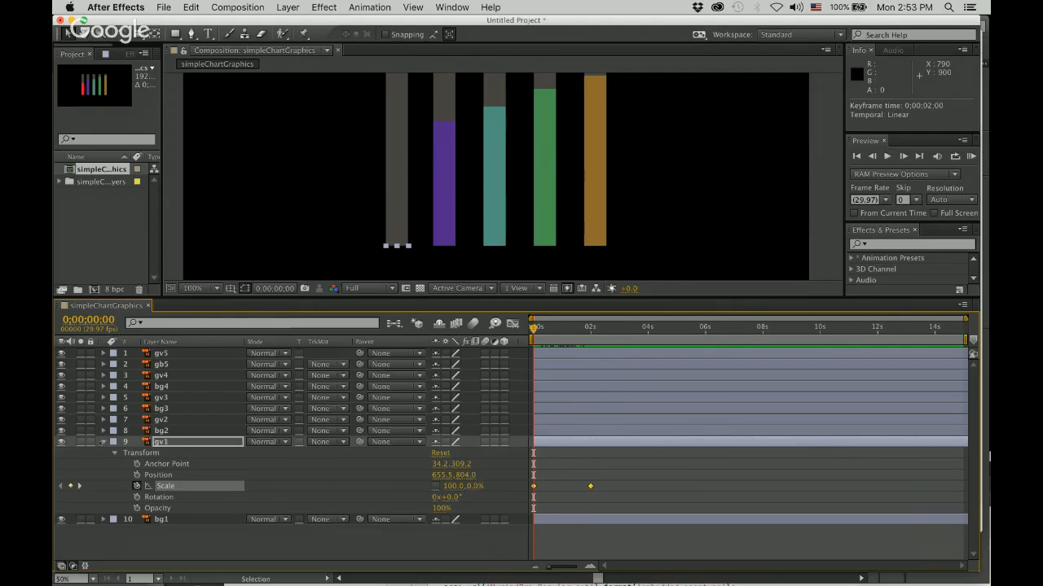
click(103, 442)
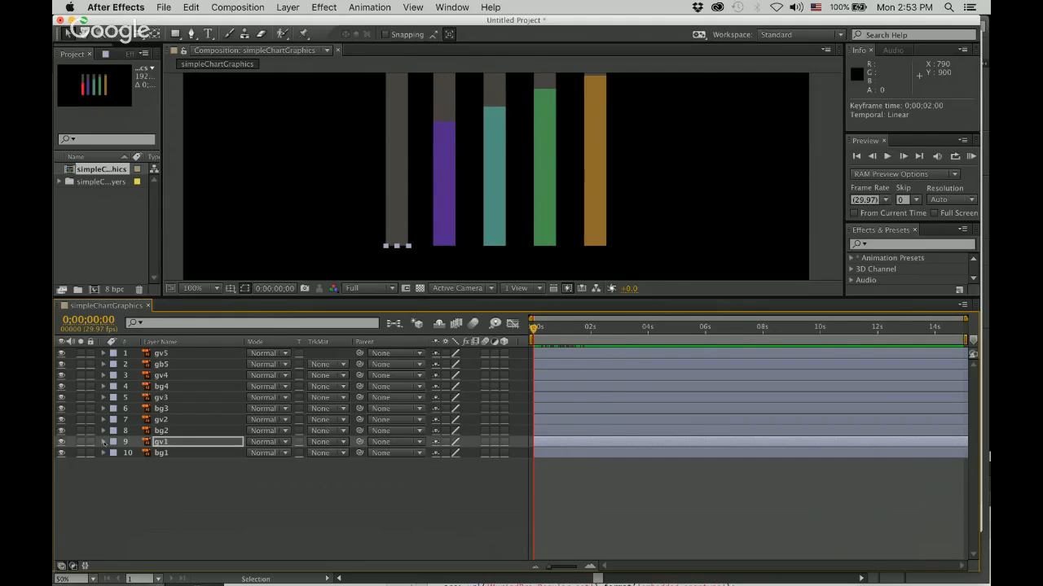
Add a Scale keyframe to layer gv2 at the composition start and move that keyframe to 0;00;02;01.
click(163, 419)
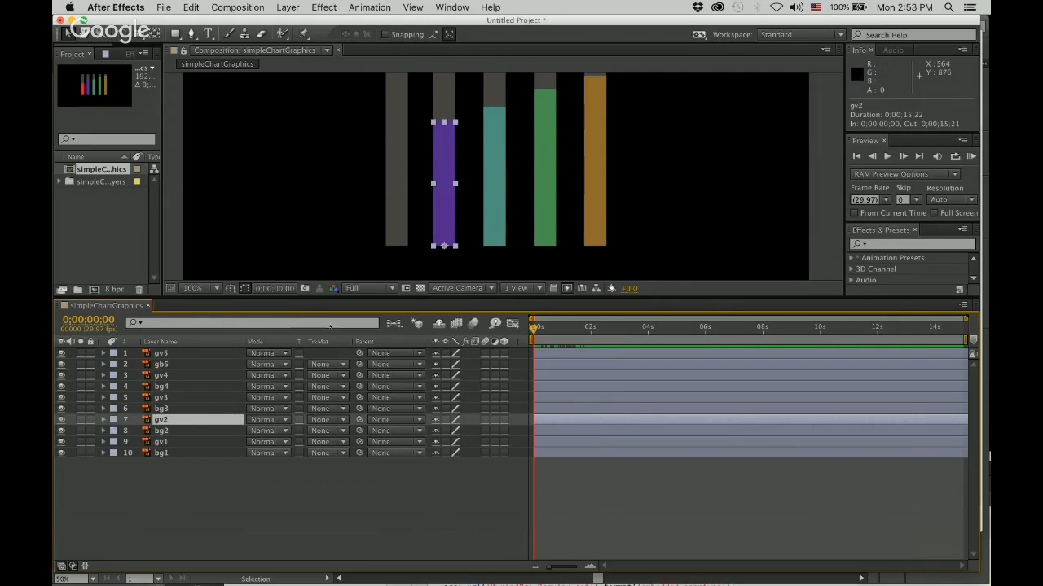
click(103, 419)
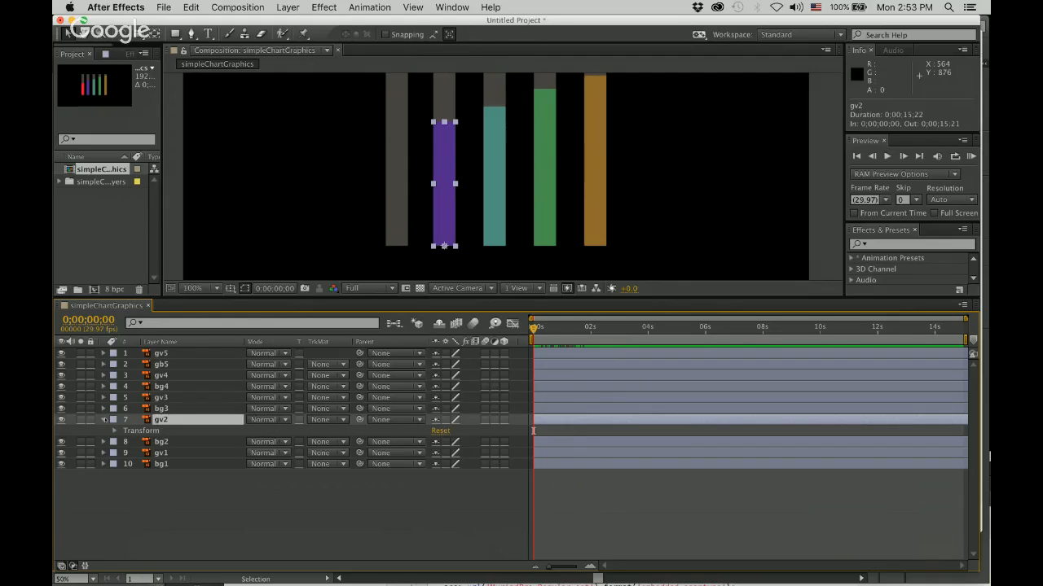
click(115, 431)
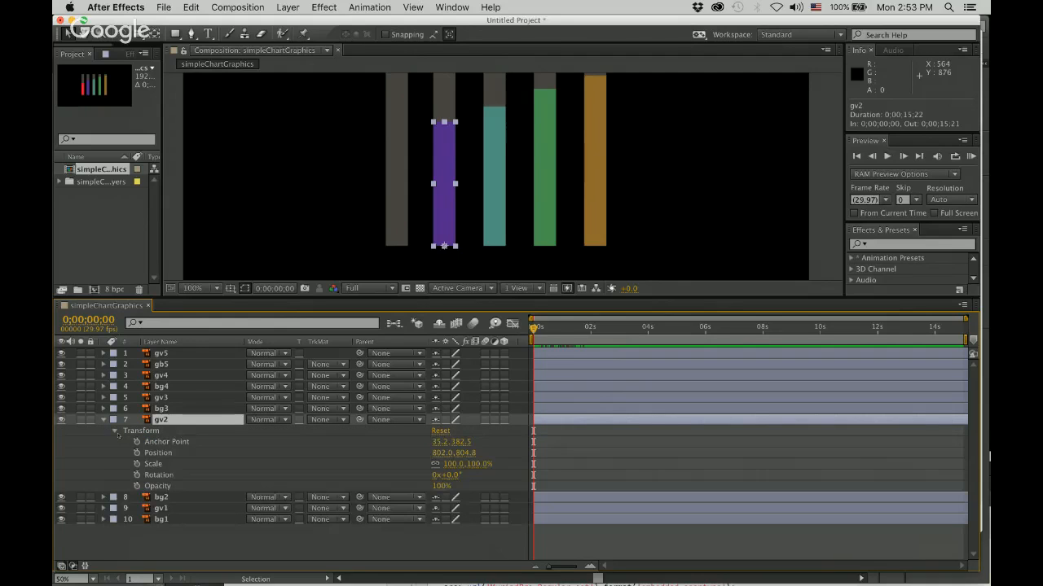
click(137, 464)
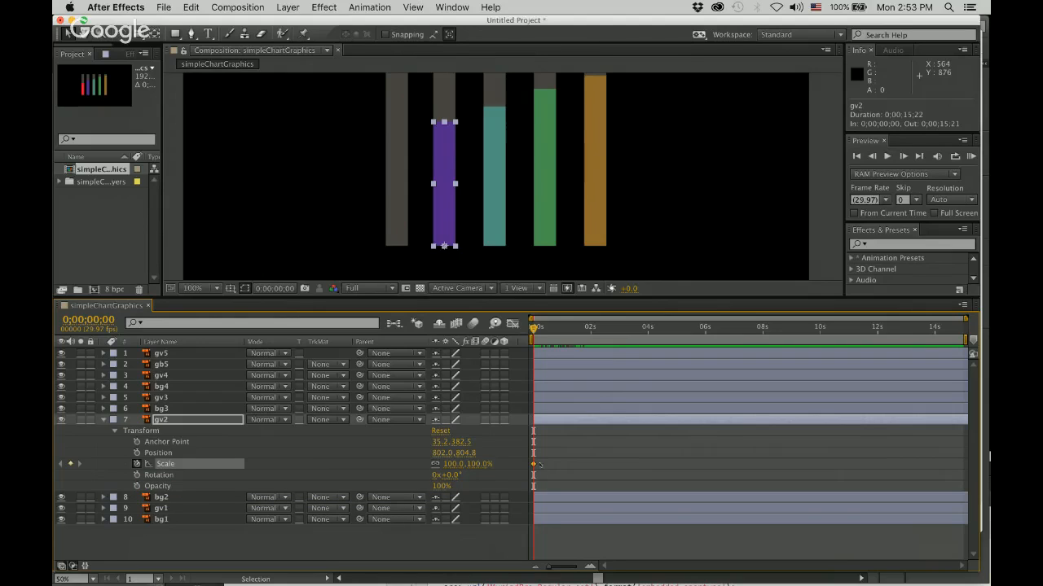
drag(534, 464, 591, 465)
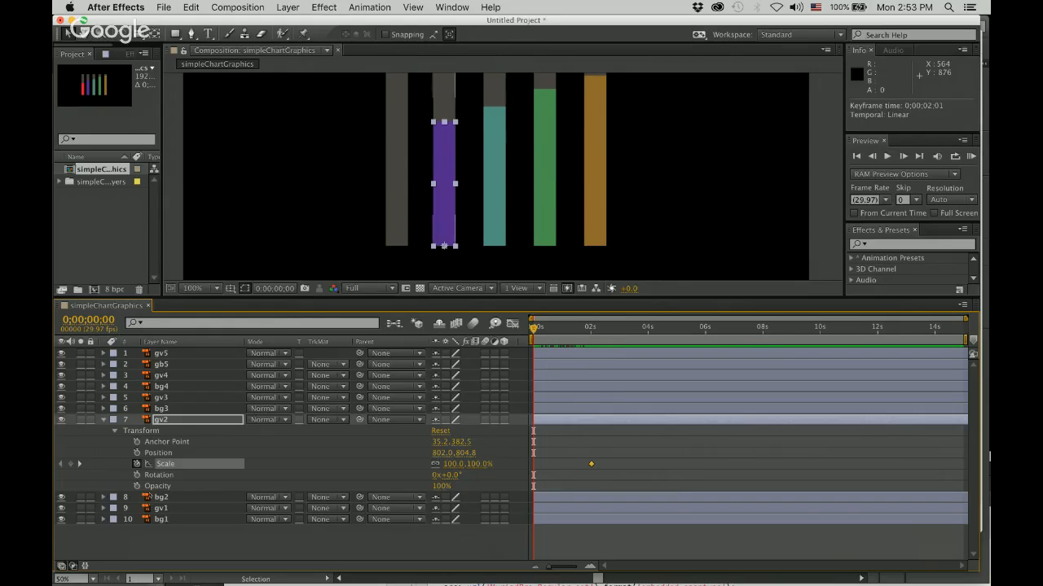
Reveal gv1's Scale keyframes and align gv2's Scale keyframe with gv1's last one at 0;00;02;00.
click(104, 509)
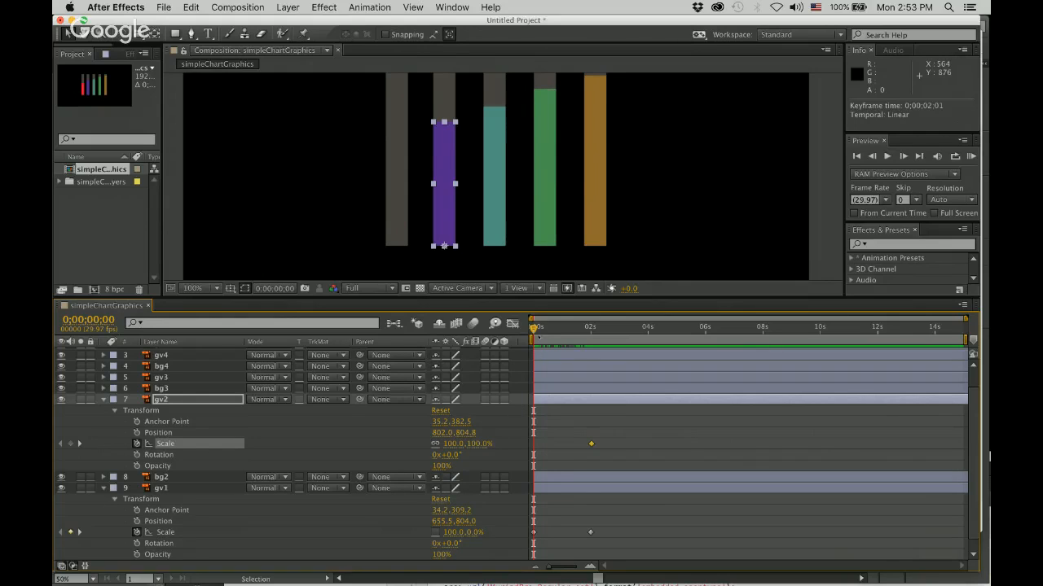
drag(535, 330, 590, 339)
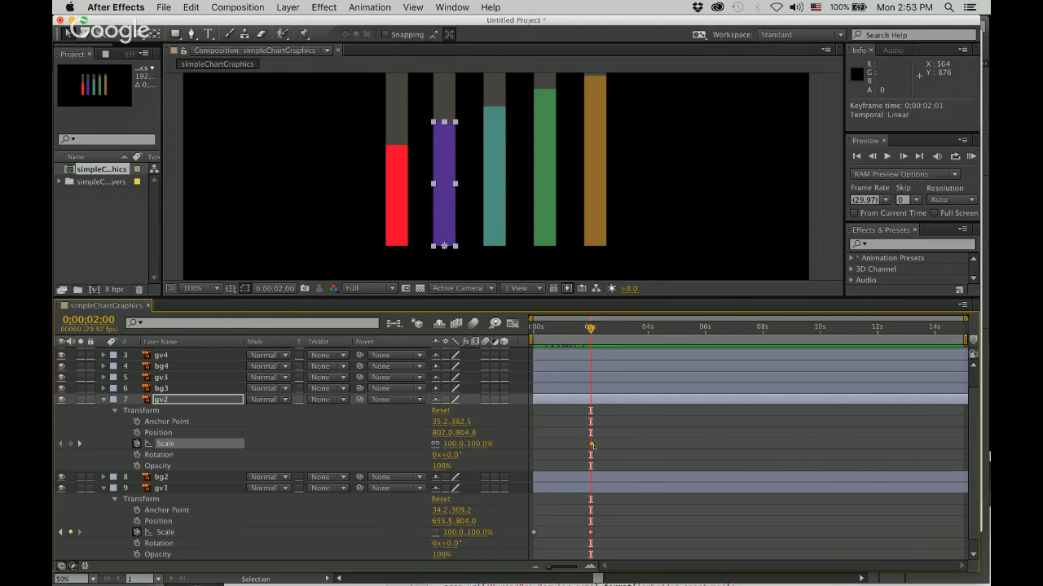
mouse_move(592, 445)
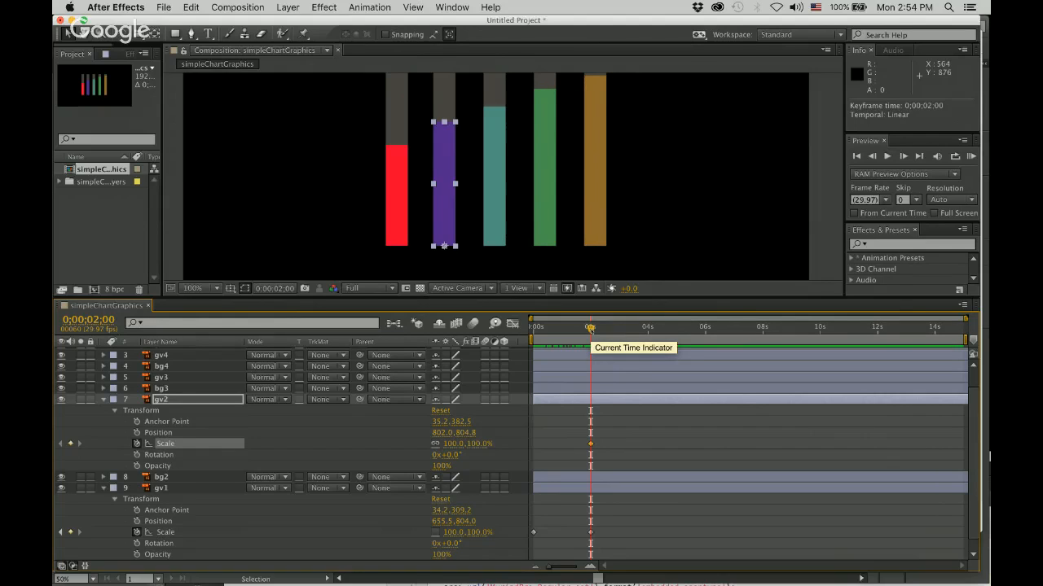
Set the current time to 0;00;04;00 and add a second Scale keyframe to gv2 there.
drag(589, 328, 648, 329)
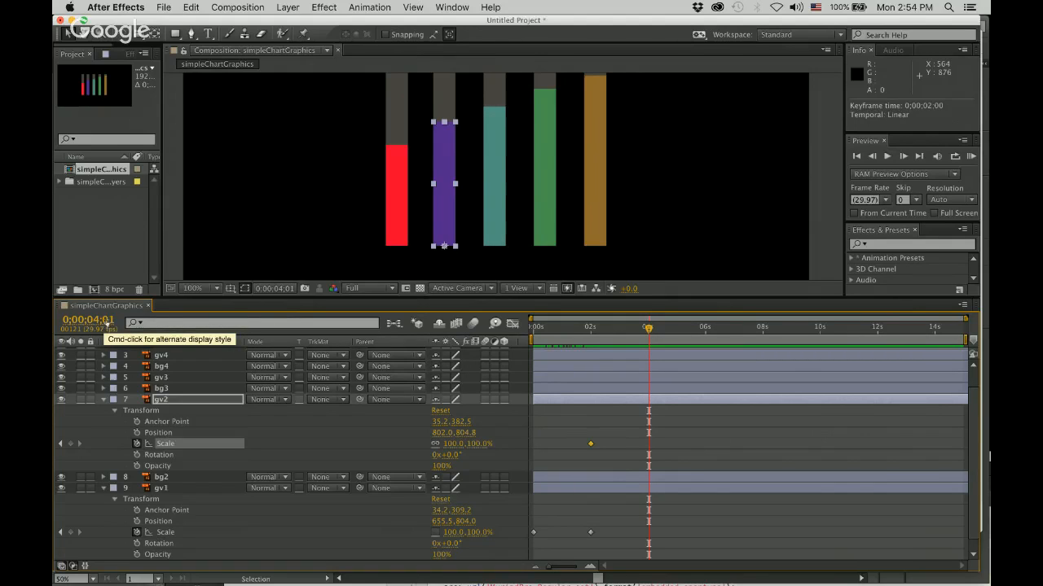
click(105, 323)
key(Right)
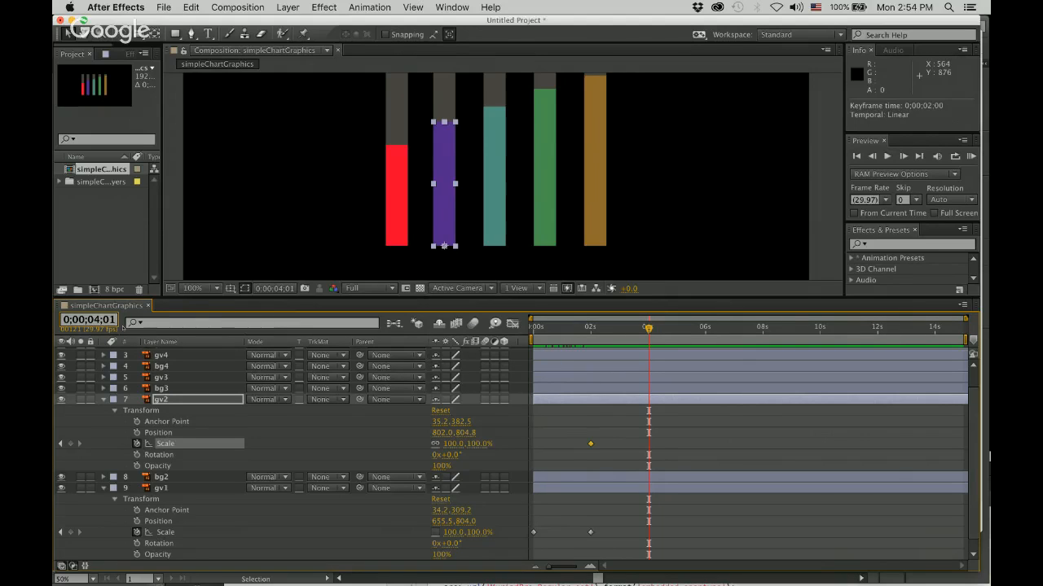
key(BackSpace)
text(0)
key(Return)
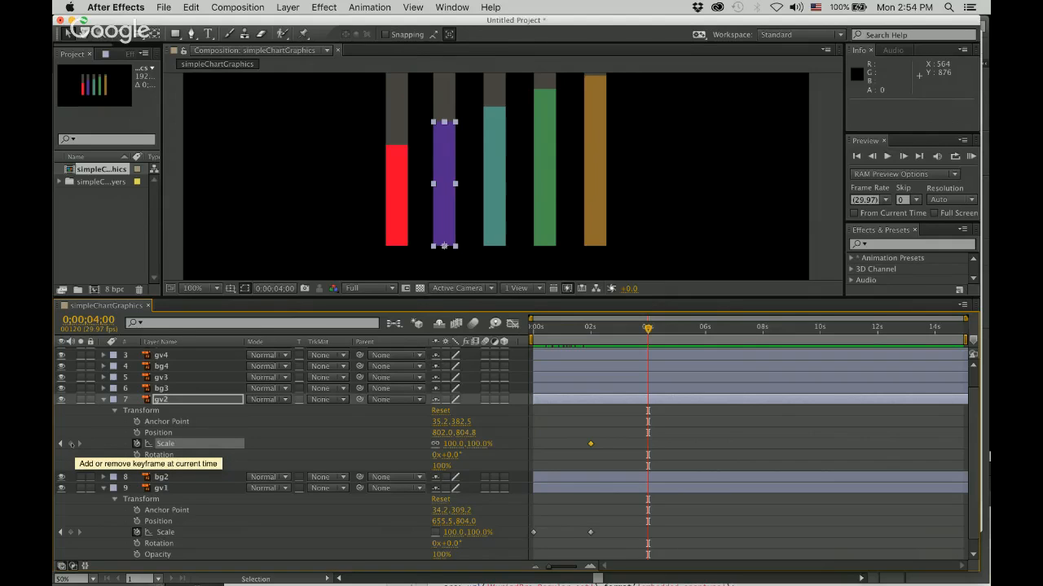
click(70, 444)
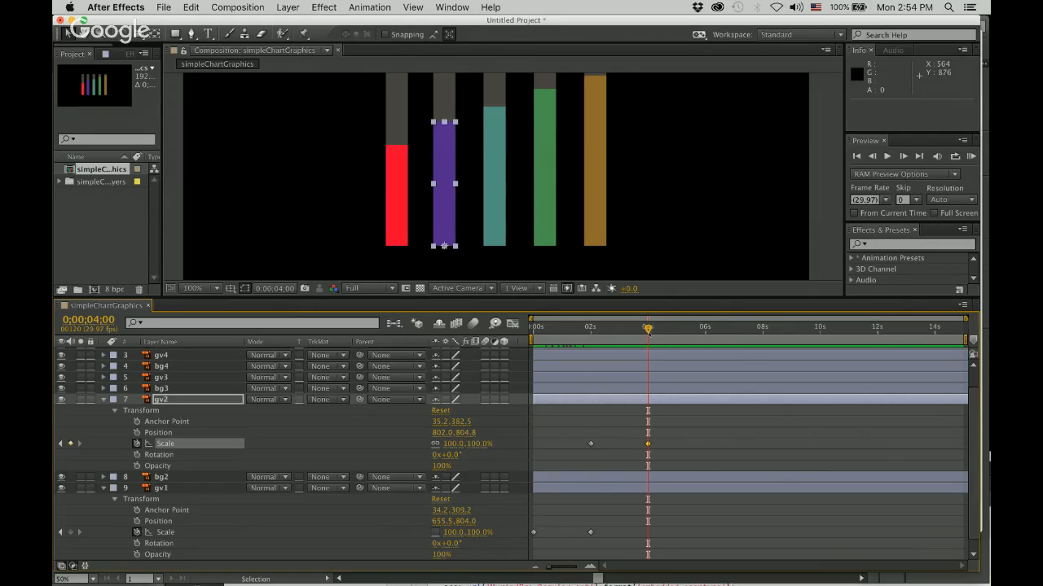
Step back and forth between gv2's two Scale keyframes, leaving the current time on the first one at 0;00;02;00.
drag(643, 331, 598, 329)
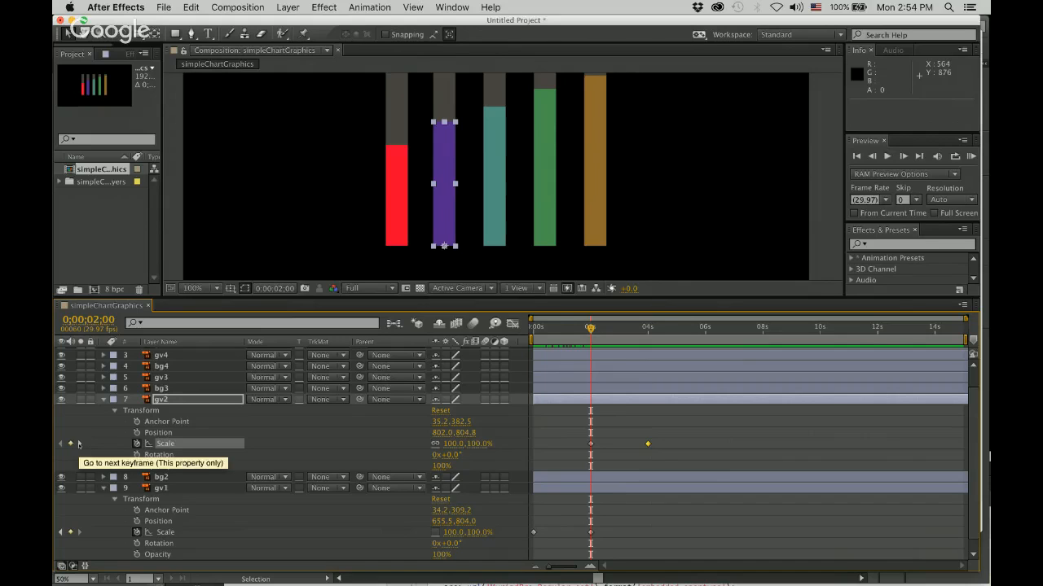
click(79, 444)
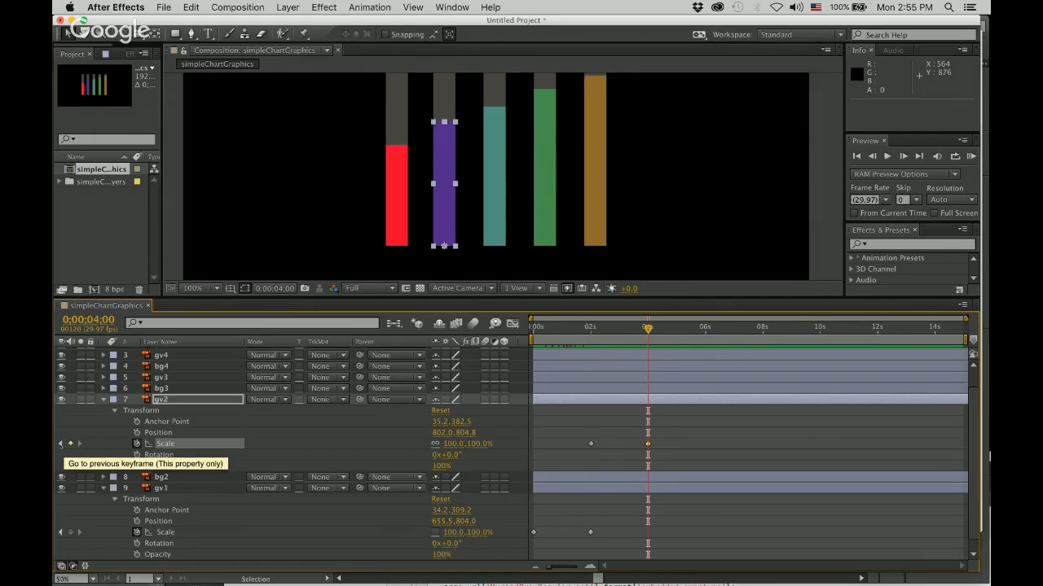
click(60, 444)
click(79, 444)
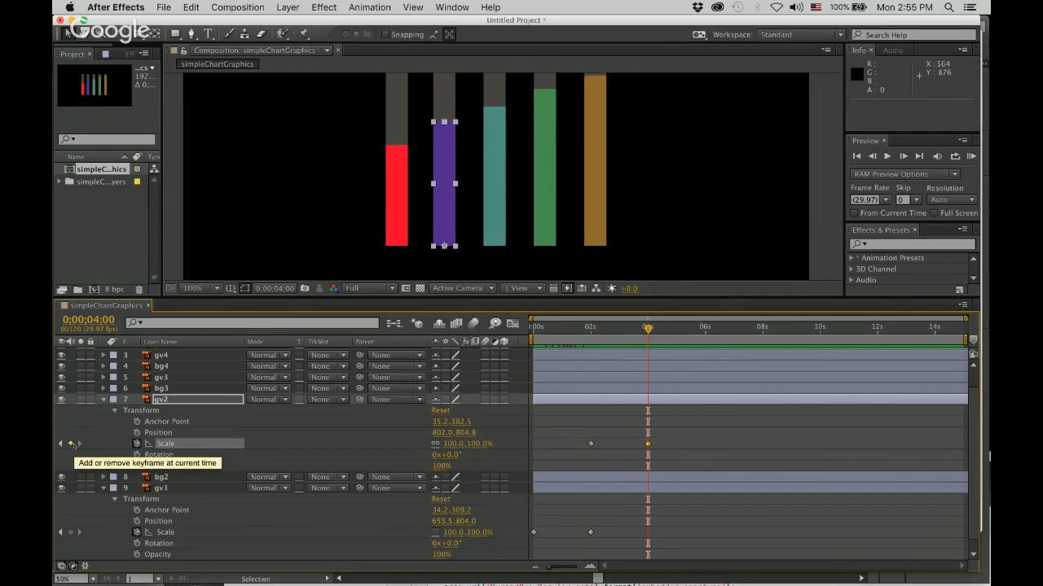
click(59, 444)
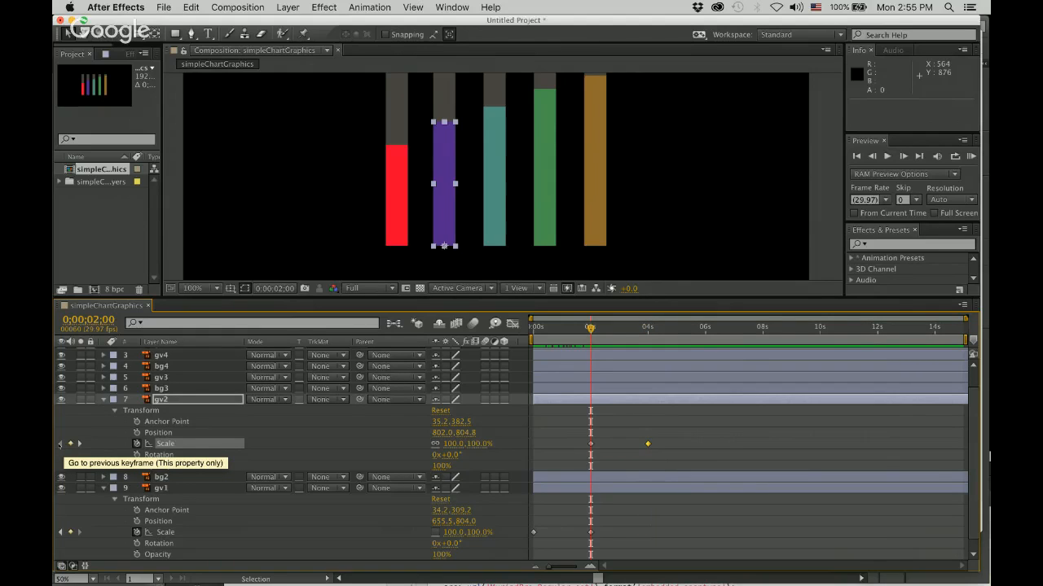
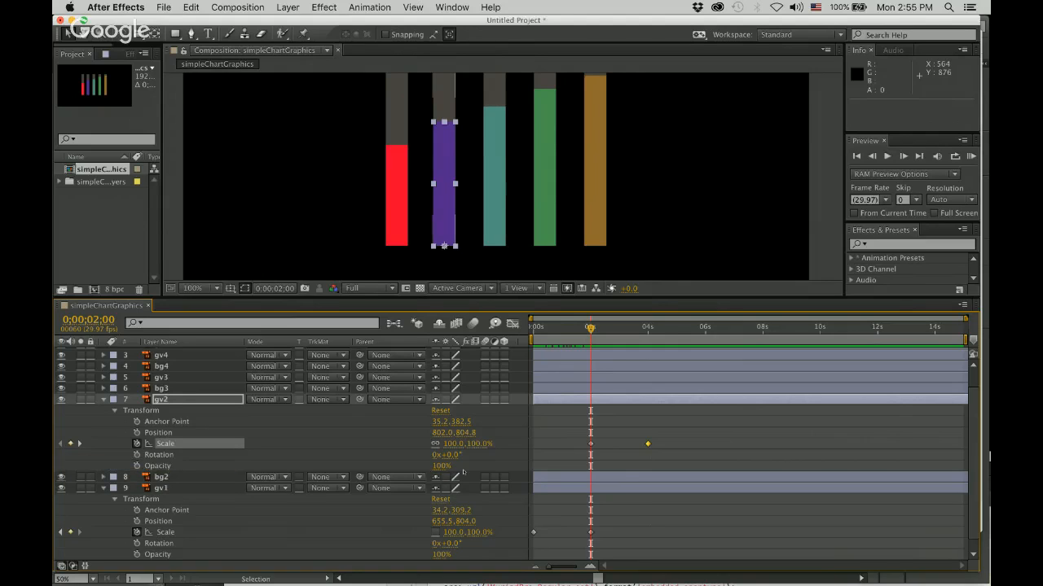
click(478, 444)
text(0)
key(Return)
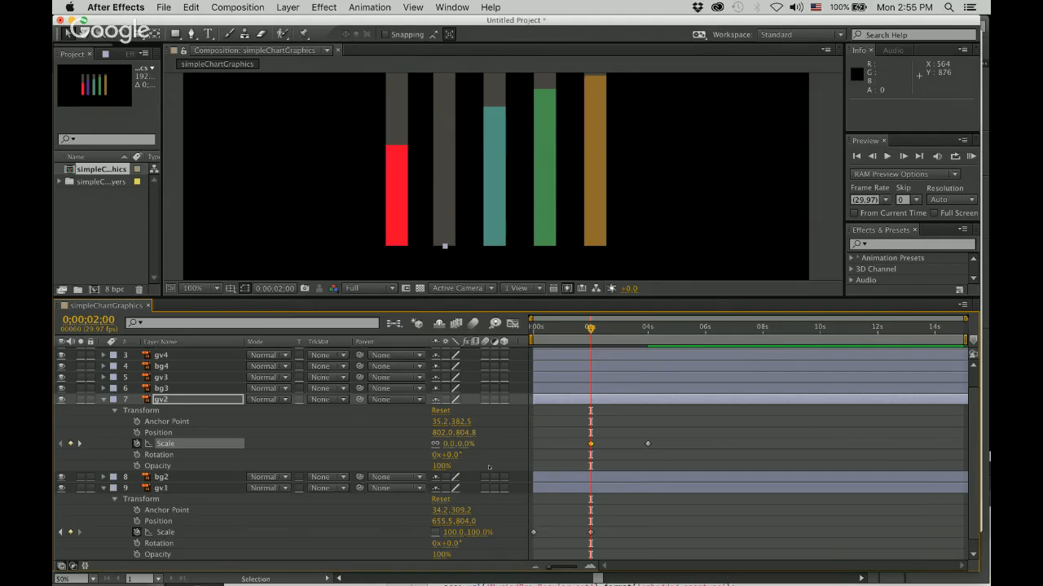
key(super+z)
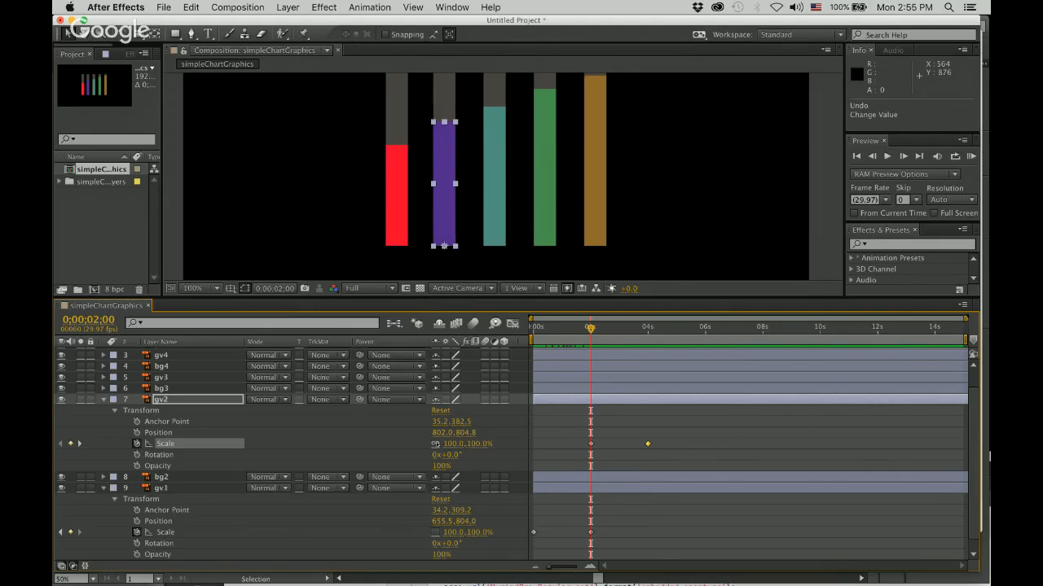
Unlink gv2's Scale proportions and set its vertical scale to 0% at 0;00;02;00.
click(436, 444)
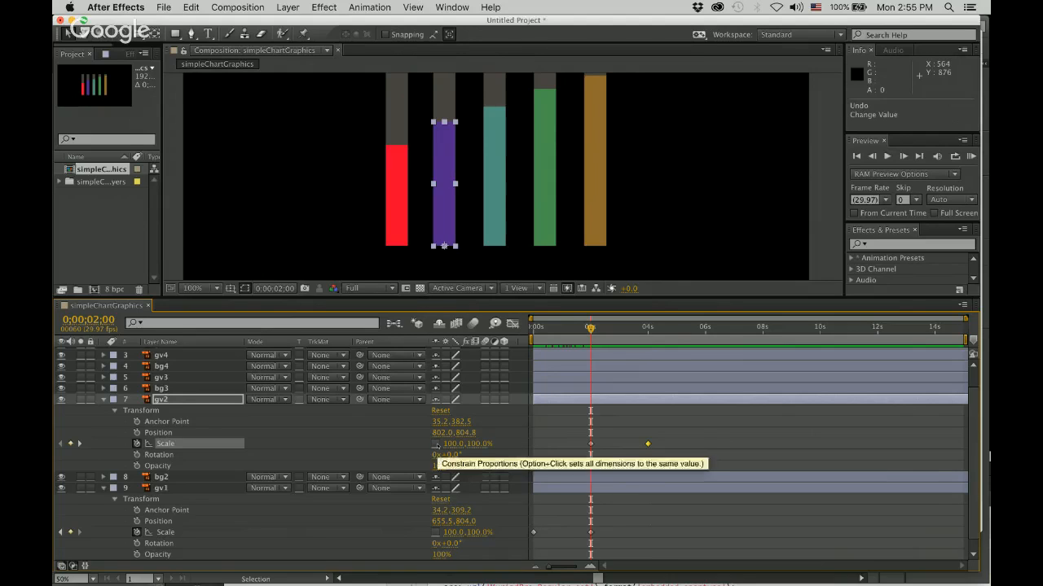
click(479, 444)
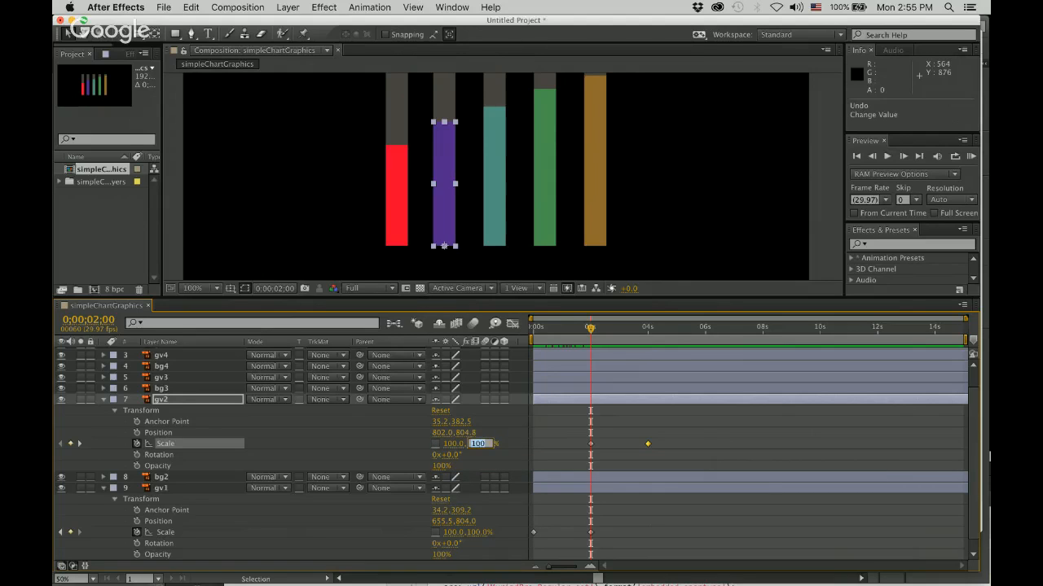
text(0)
key(Return)
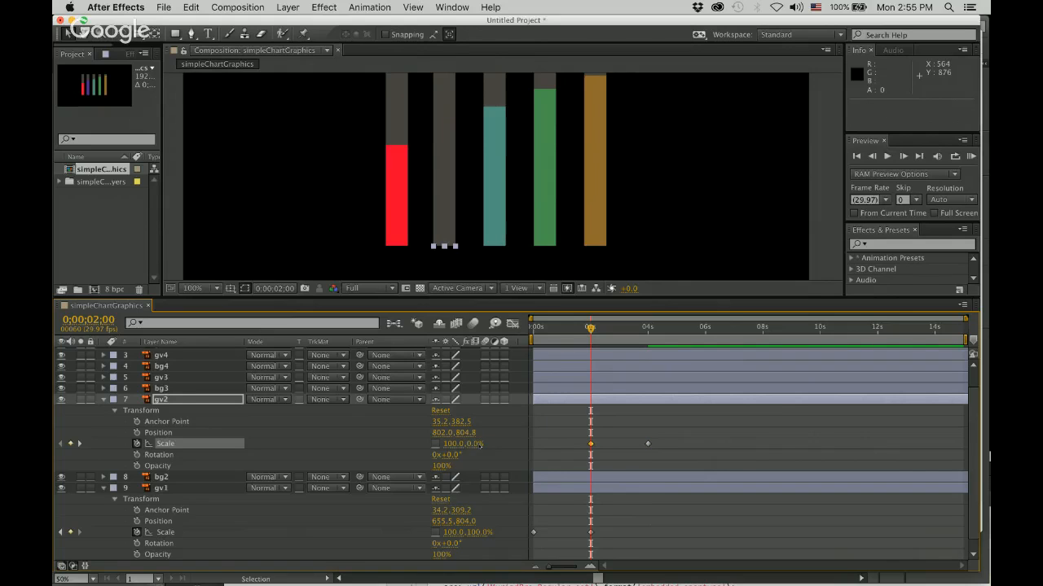
Select both of gv2's Scale keyframes, at 0;00;02;00 and 0;00;04;00, and copy them.
scroll(730, 450, up, 1)
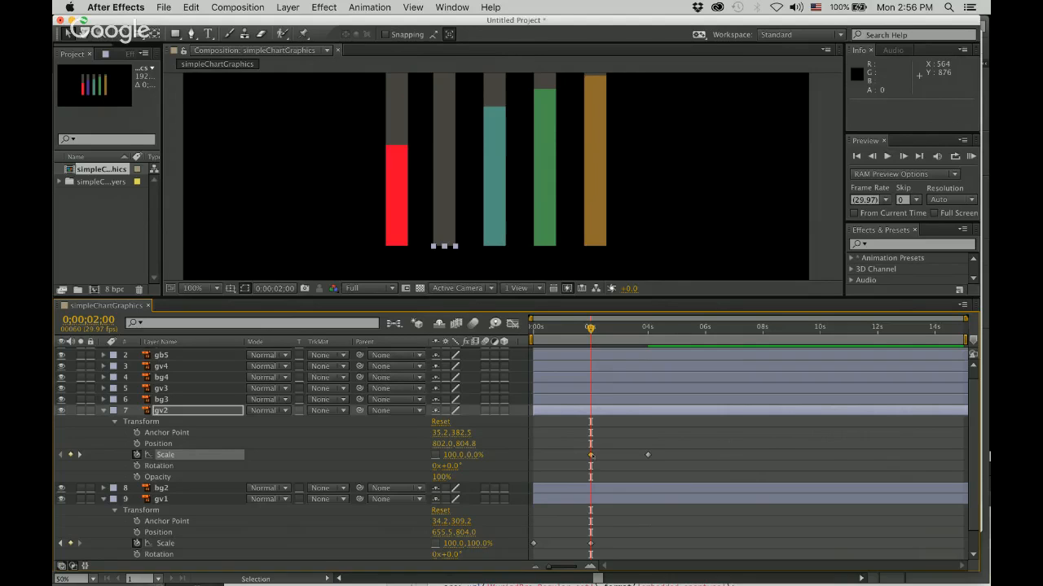
click(591, 455)
mouse_move(648, 456)
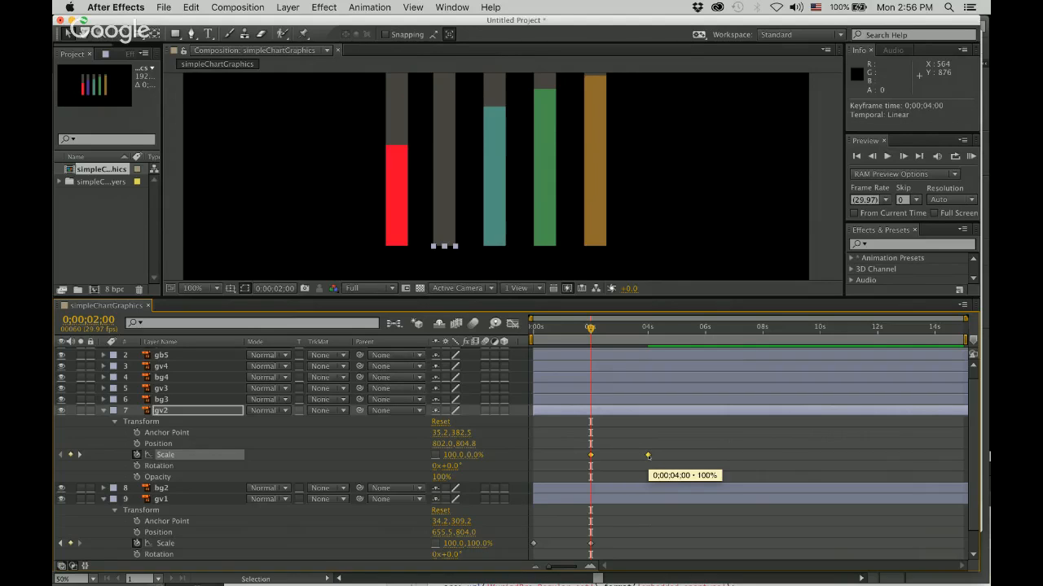
key(super+c)
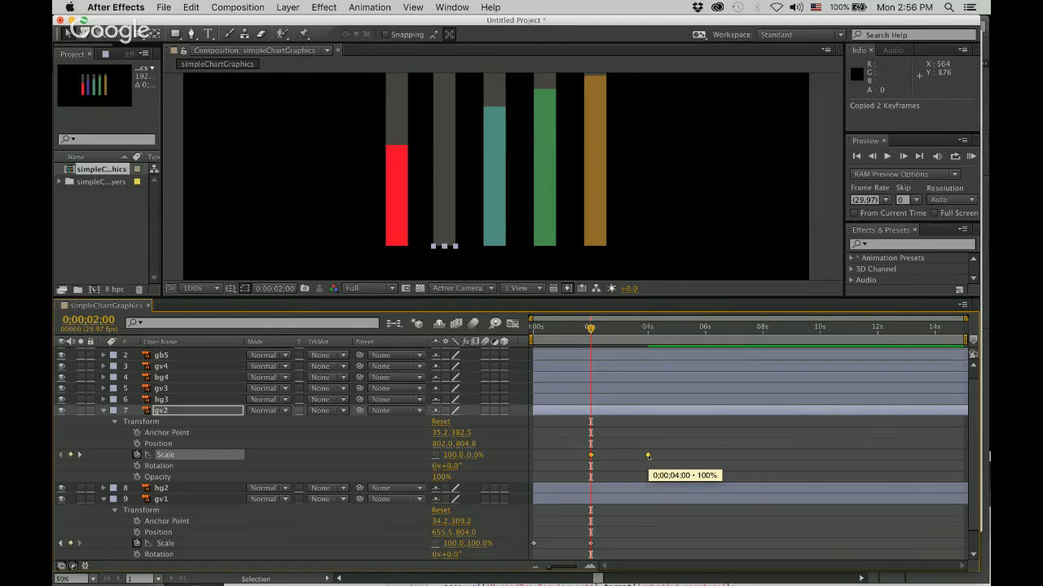
Start Scale keyframing on gv3 at 0;00;04;00 with proportions unlinked, and paste the copied Scale keyframes there.
click(167, 389)
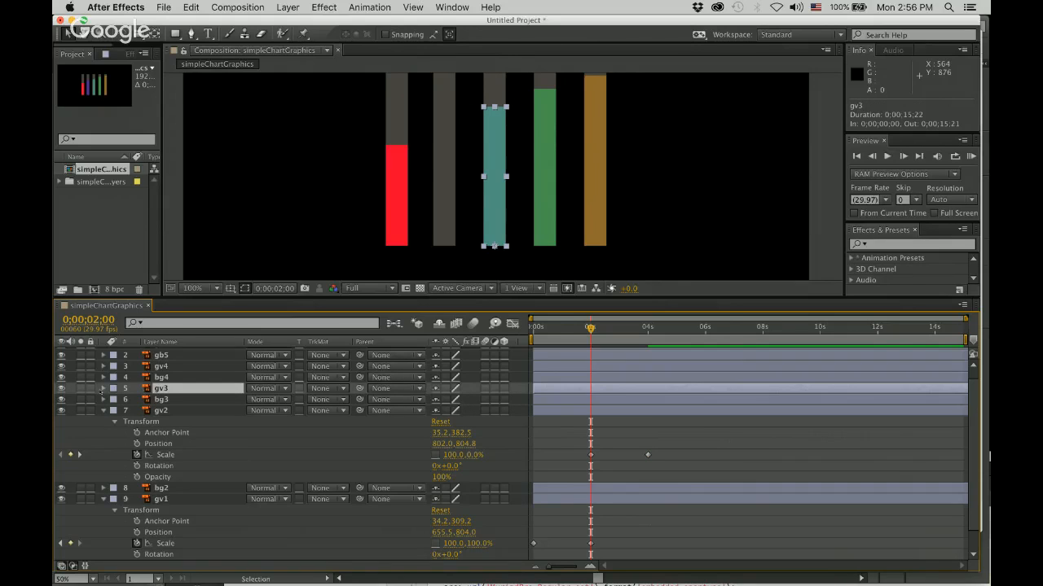
click(103, 389)
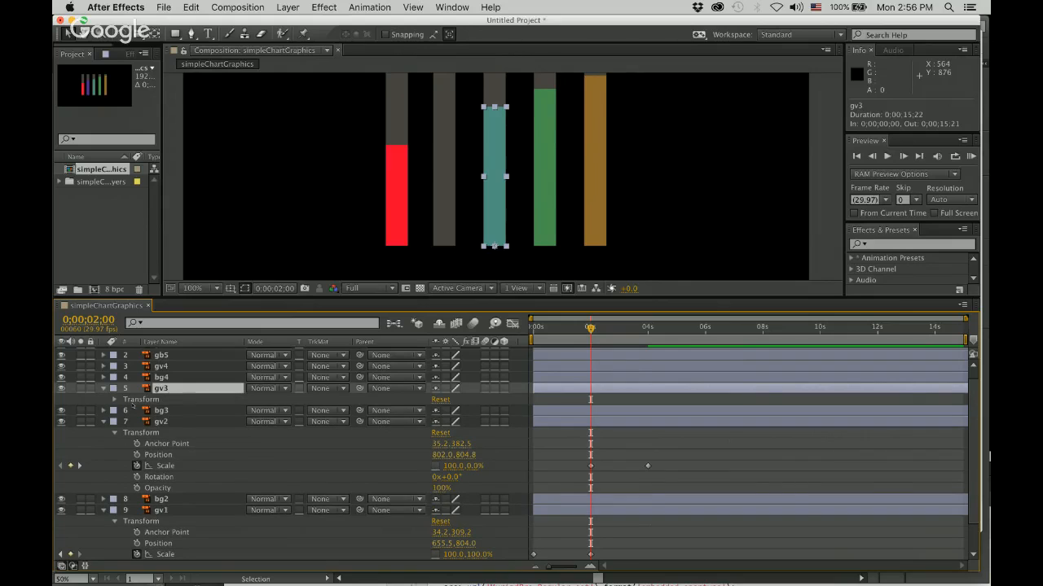
click(115, 400)
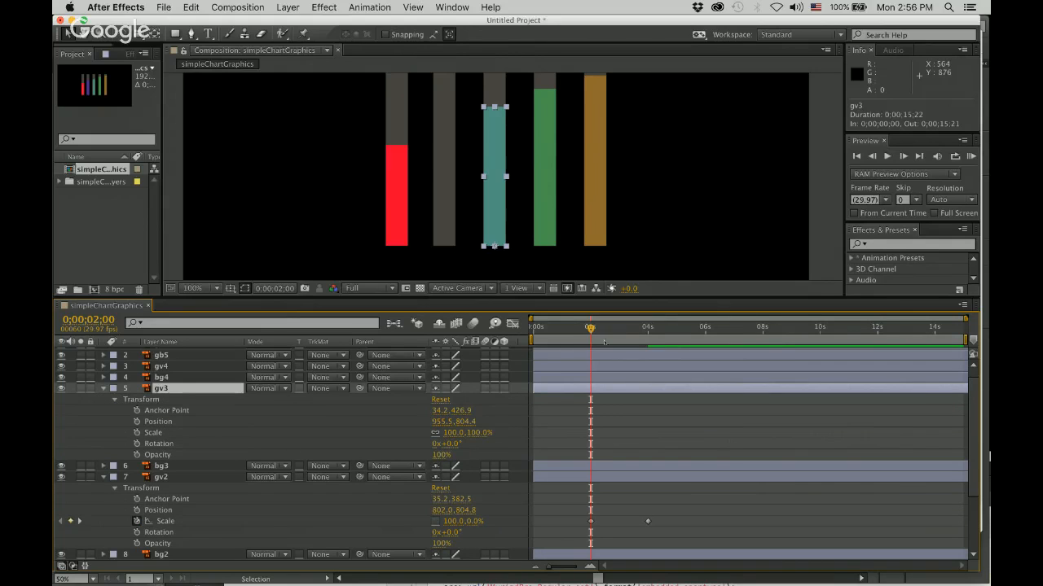
drag(590, 328, 648, 328)
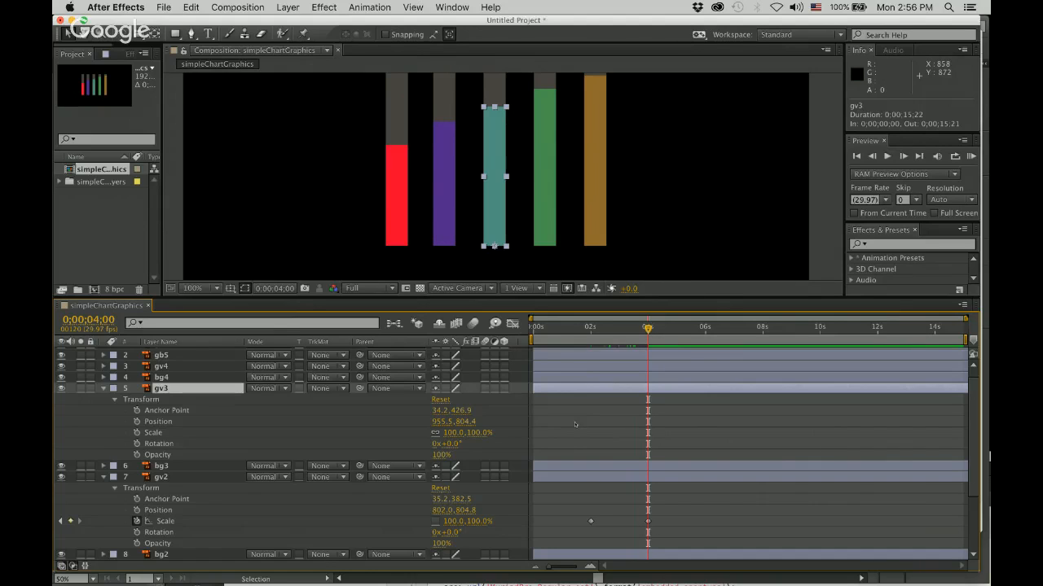
click(138, 435)
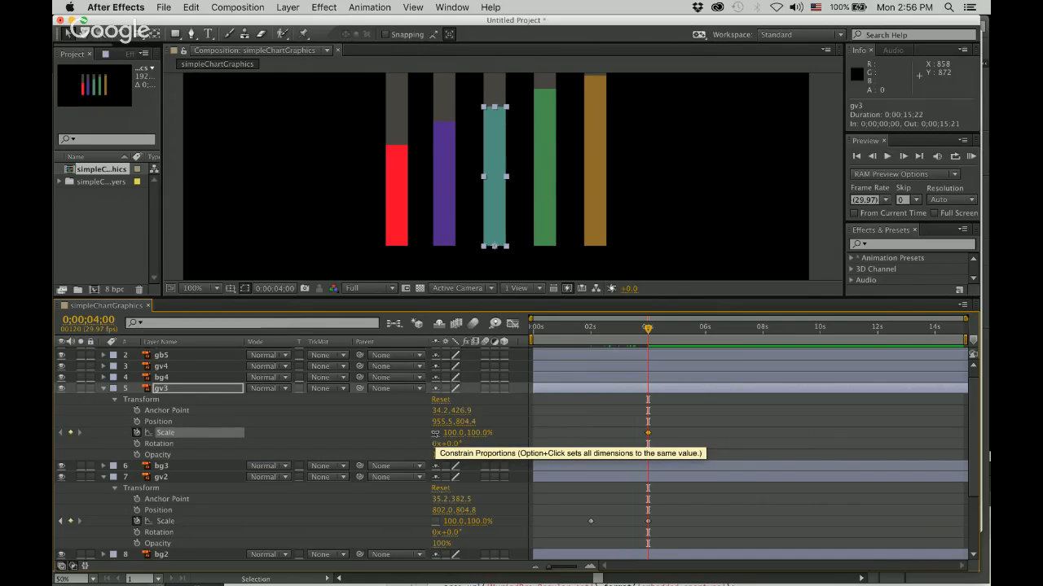
click(436, 432)
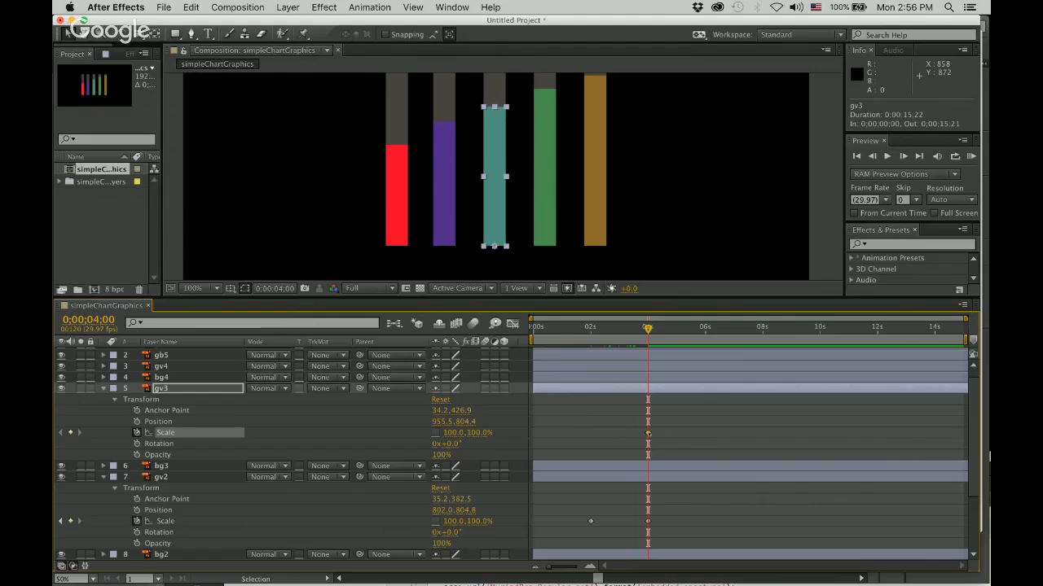
click(137, 433)
key(super+v)
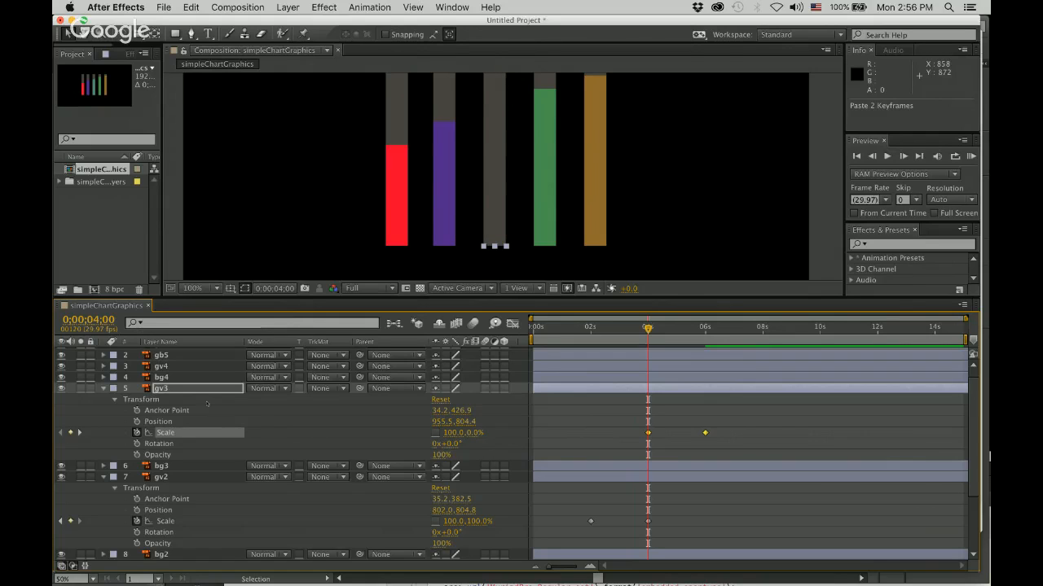
Paste the copied Scale keyframes into layer gv4's Scale property at 0;00;06;00.
scroll(207, 403, up, 1)
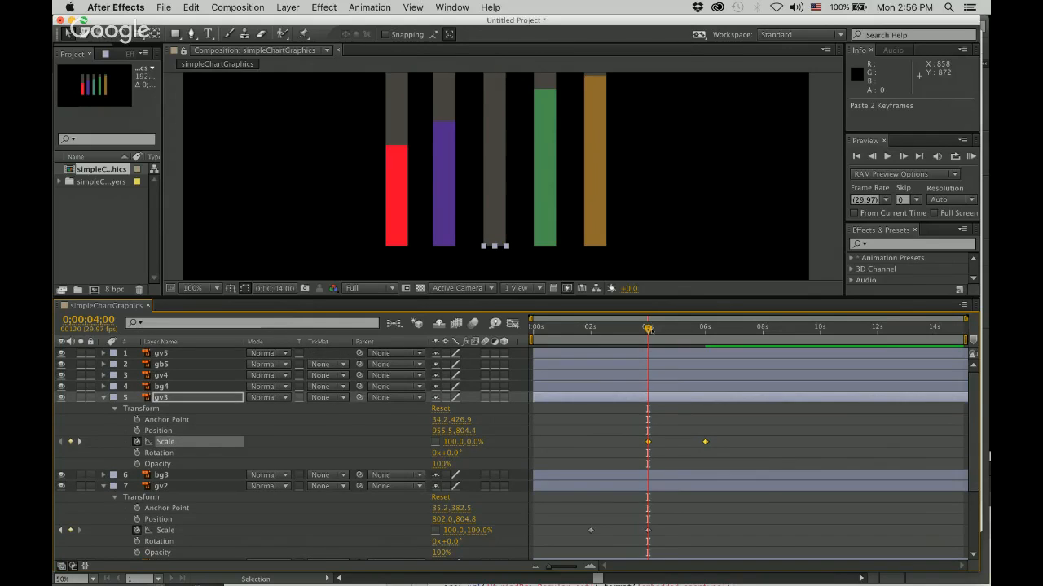
key(k)
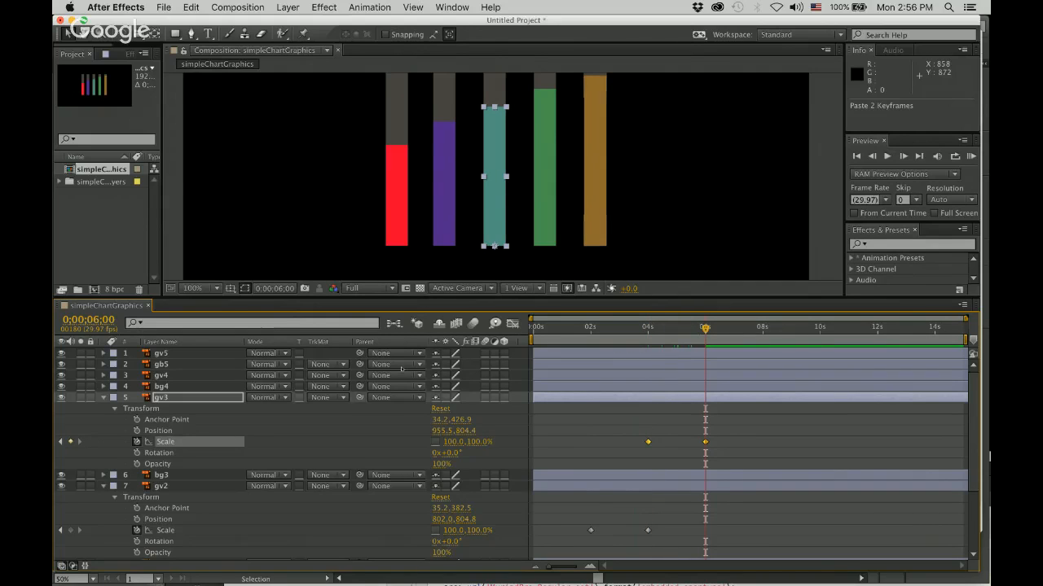
click(103, 375)
click(115, 387)
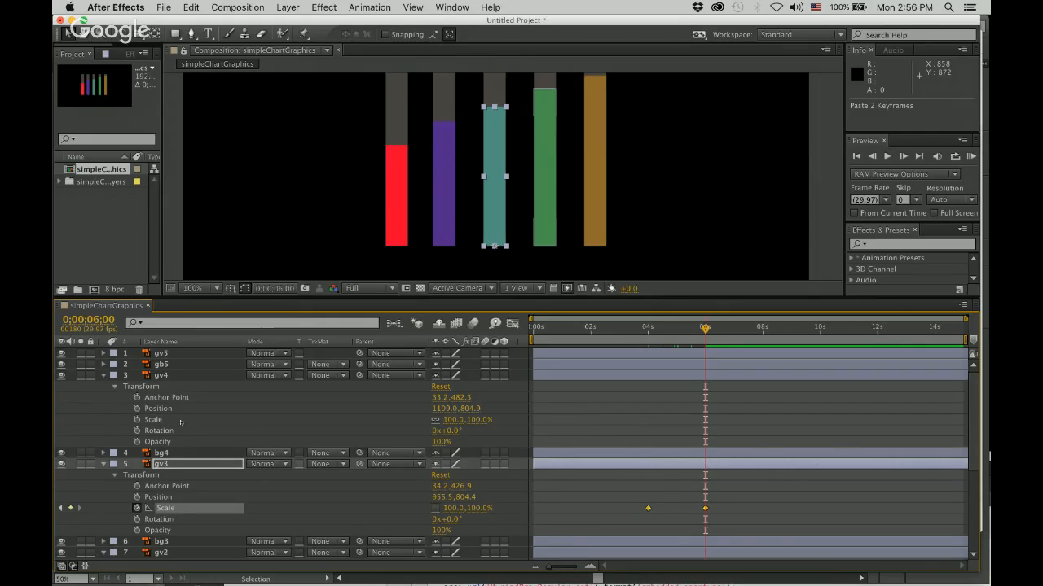
click(157, 419)
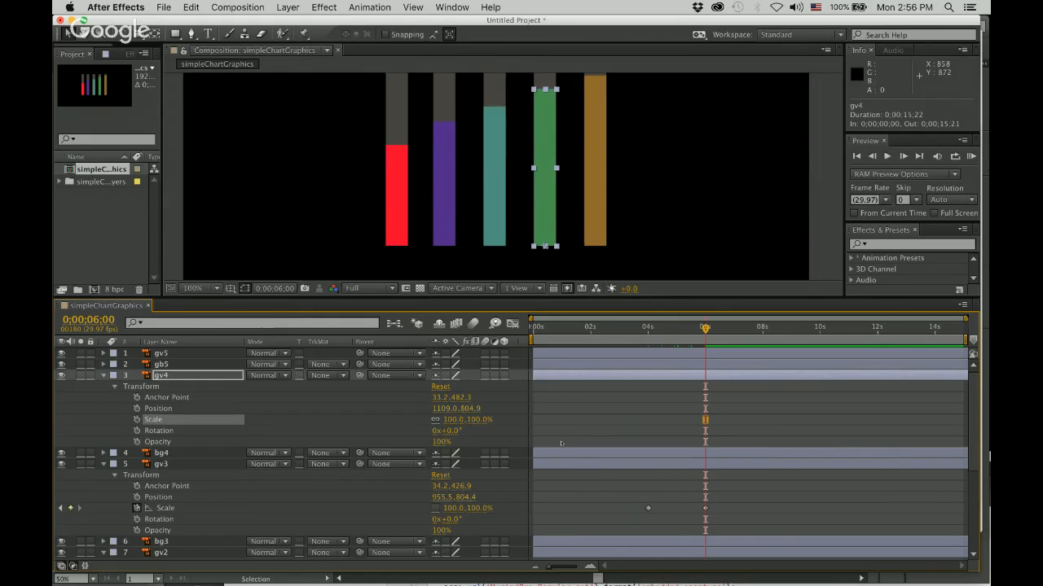
key(super+v)
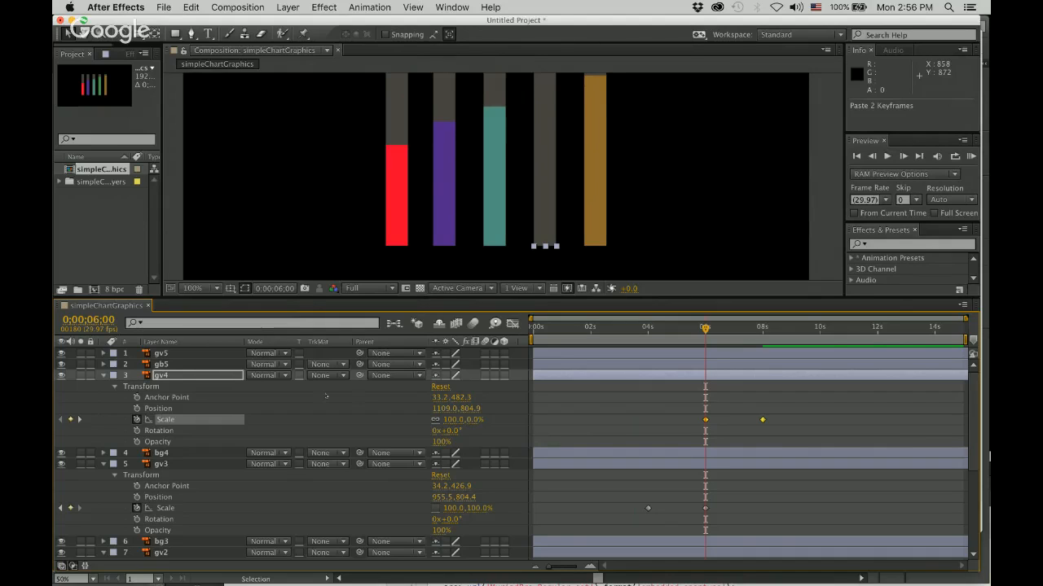
Paste the copied Scale keyframes into layer gv5's Scale property at 0;00;08;00.
click(103, 353)
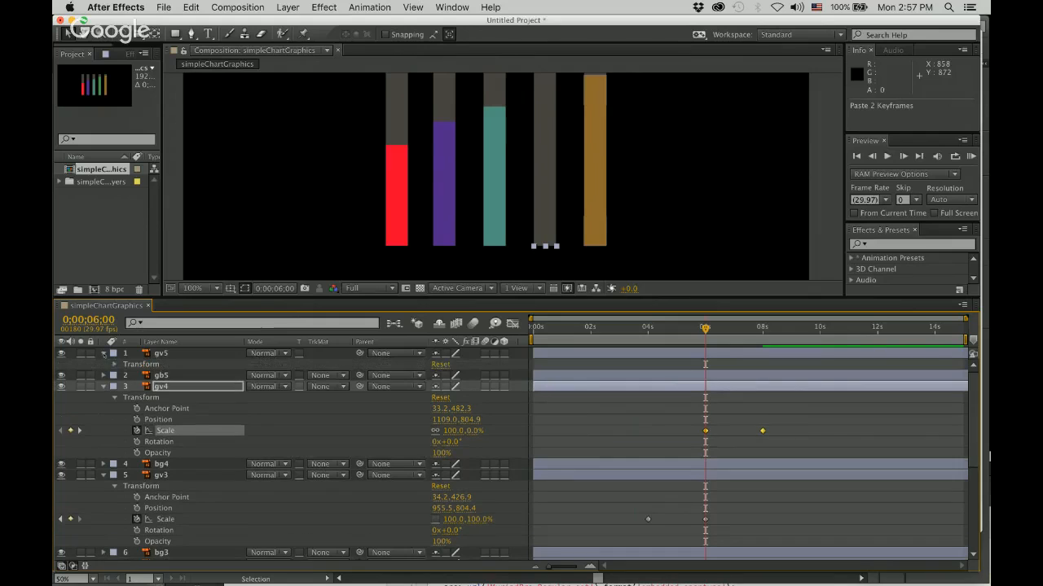
click(114, 365)
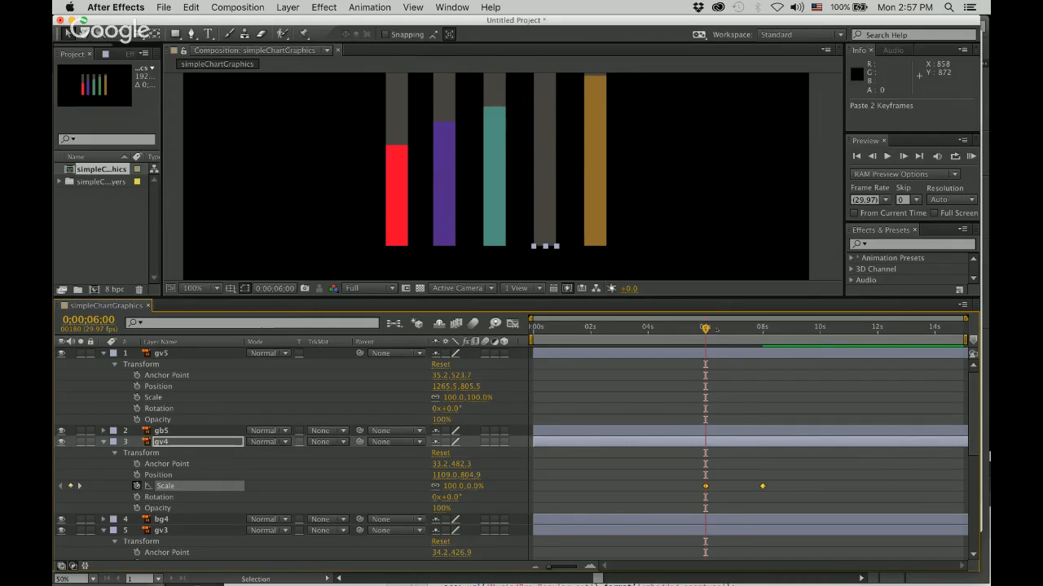
drag(717, 329, 762, 330)
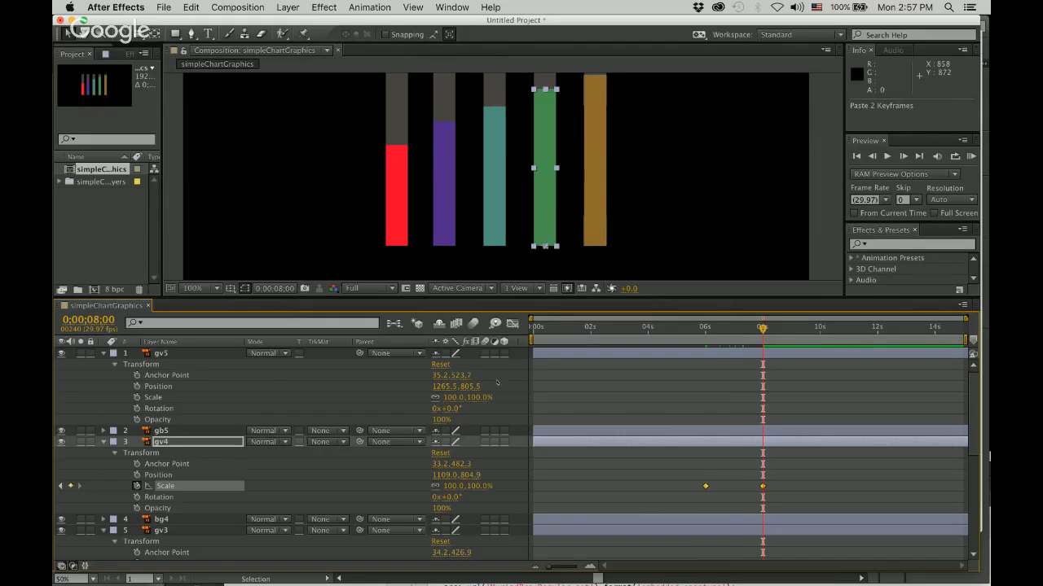
click(162, 398)
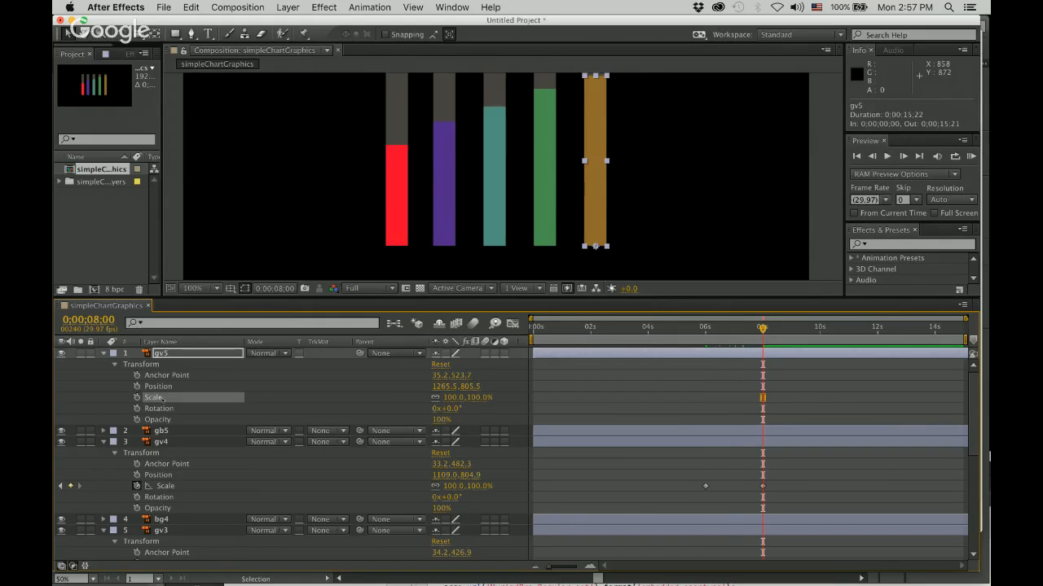
key(super+v)
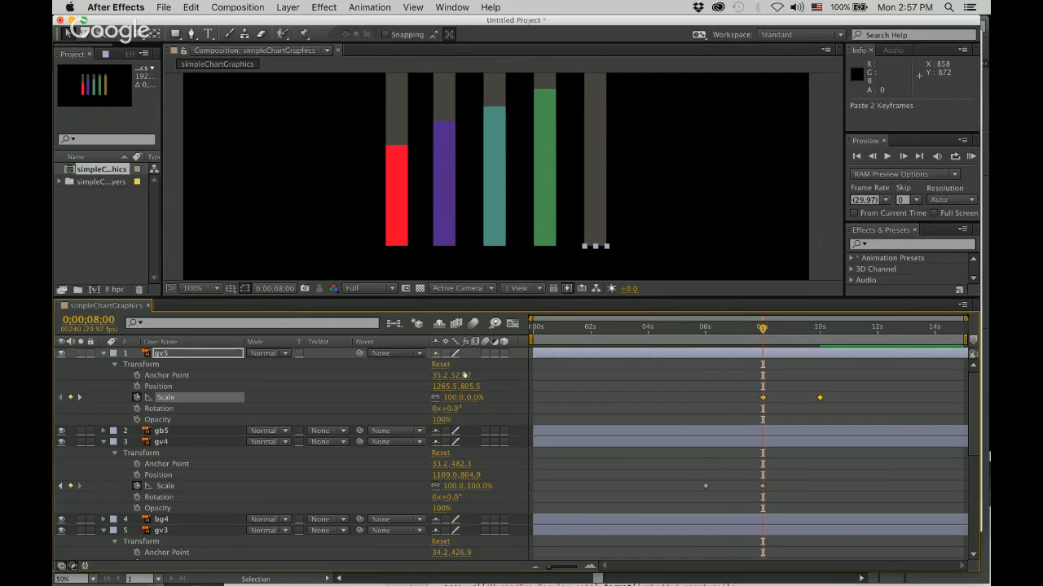
Briefly preview gv5's growth from 0;00;08;00 and look through the animated layers in the timeline.
key(space)
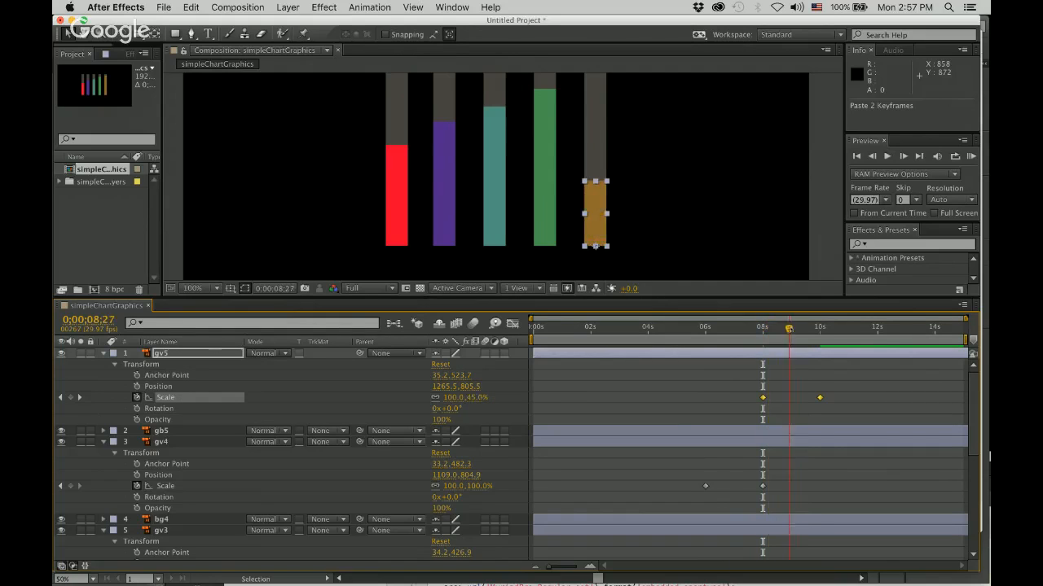
key(space)
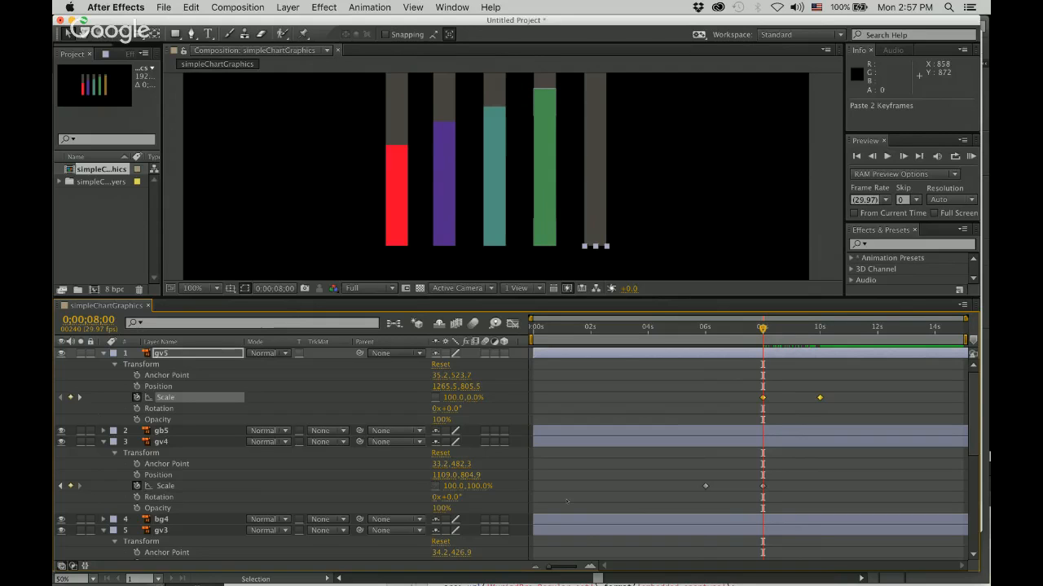
scroll(575, 502, down, 3)
scroll(575, 502, up, 3)
Enlarge the composition view, return to 0;00;00;00 and preview the animation of all five bars.
drag(650, 298, 650, 390)
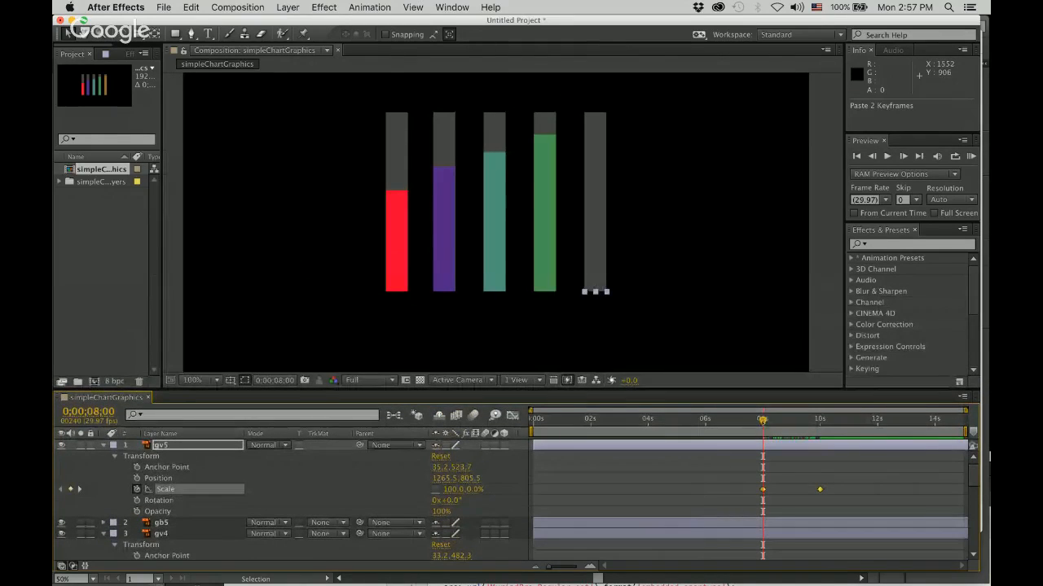
drag(762, 422, 531, 422)
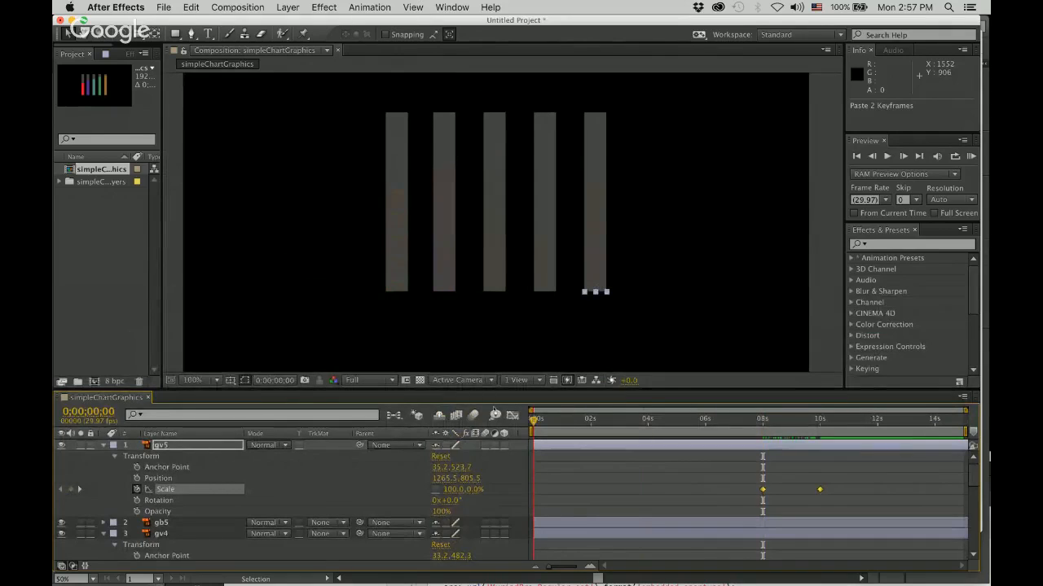
click(819, 299)
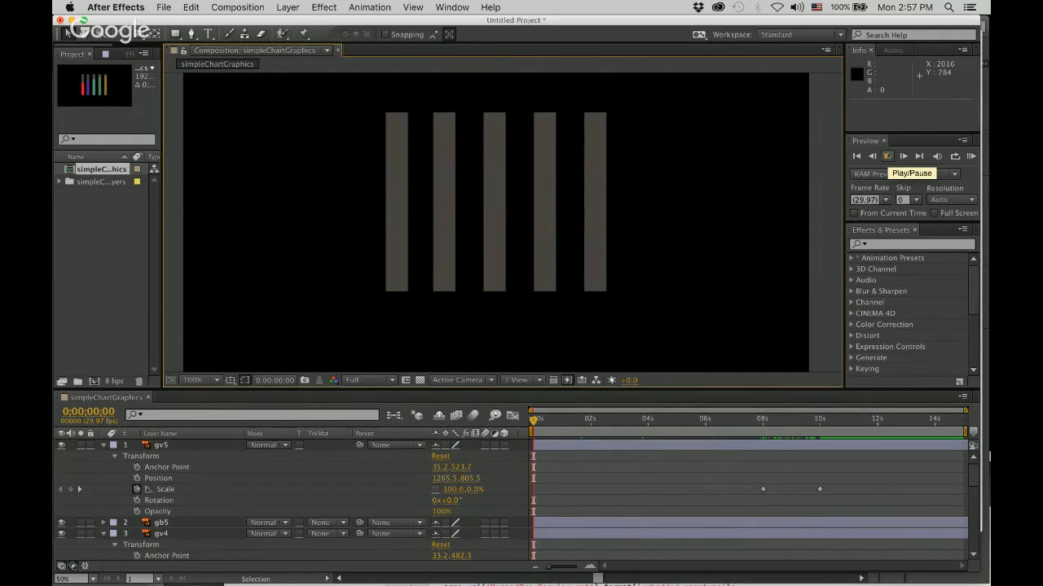
click(887, 155)
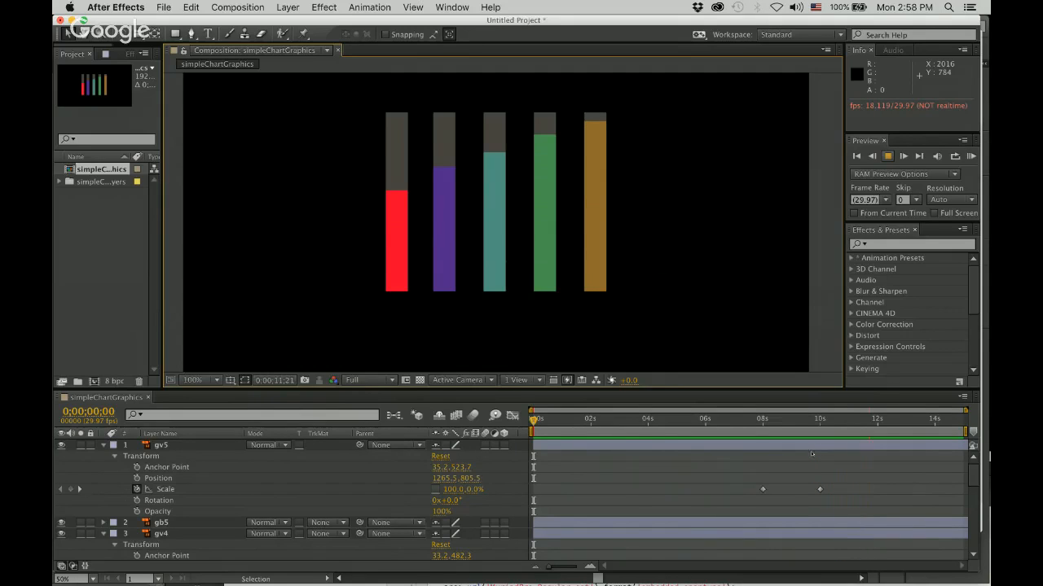
key(space)
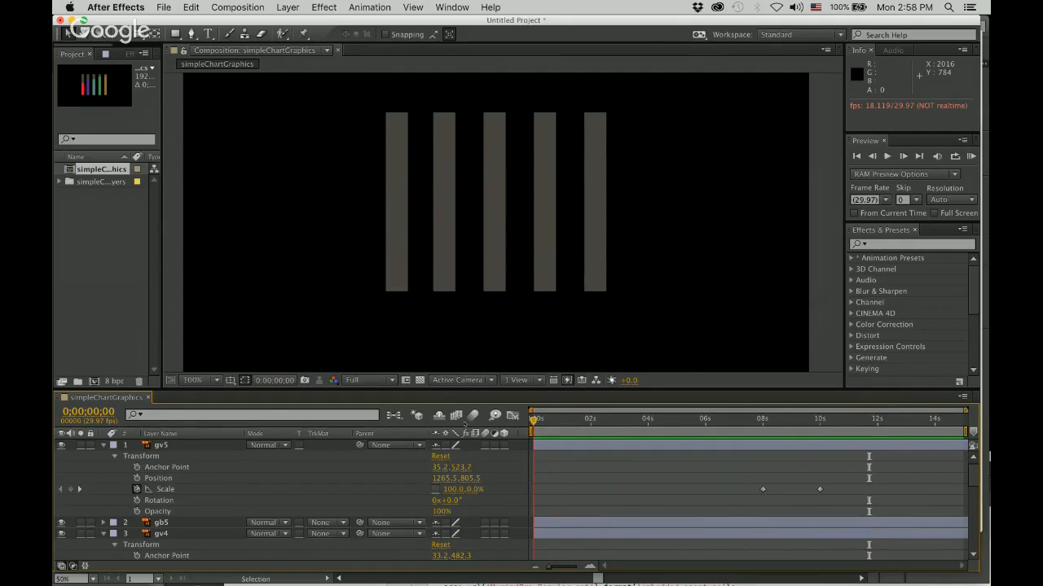
key(space)
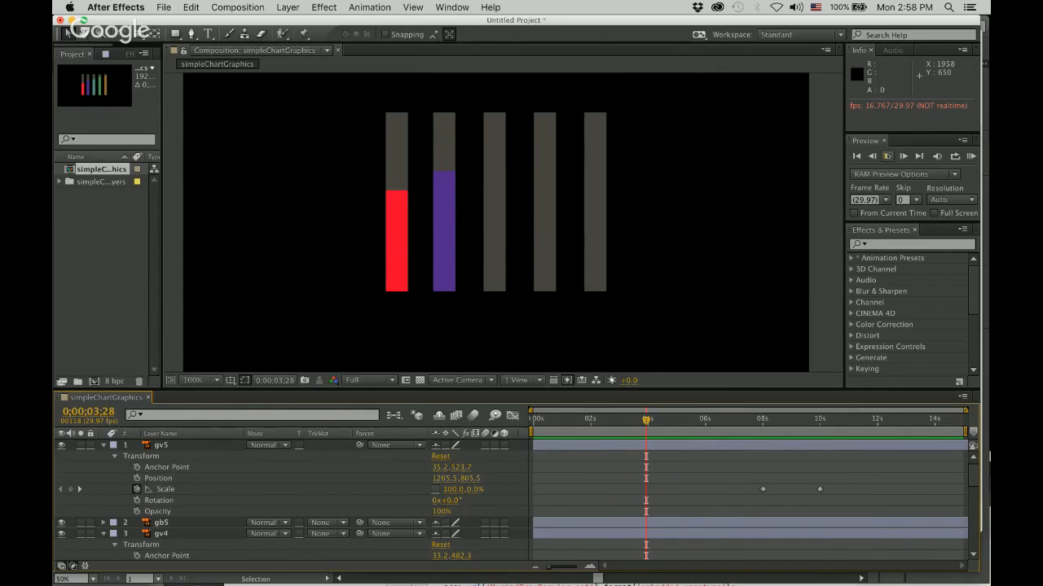
click(888, 155)
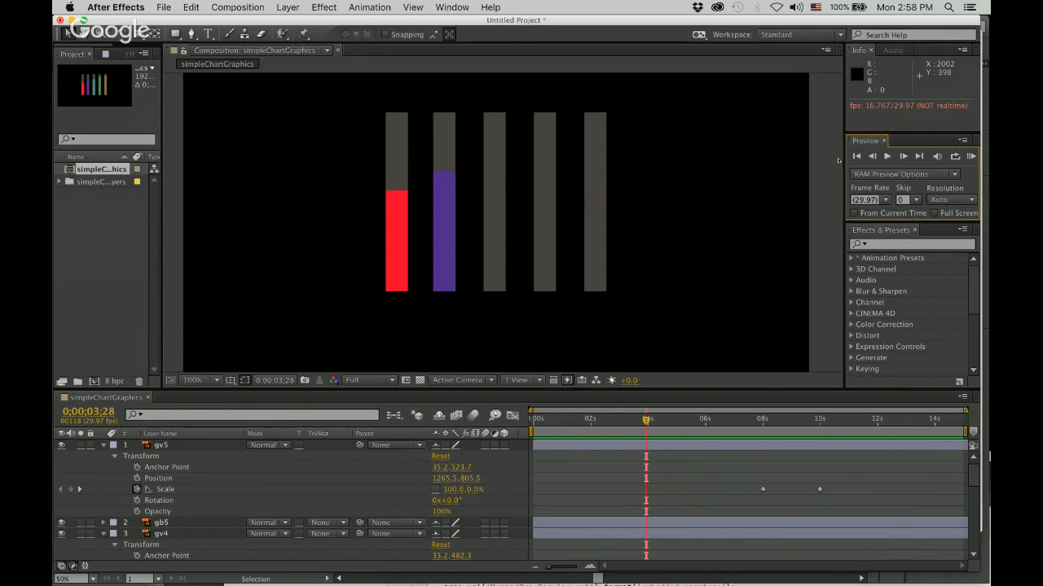
Undock the Preview panel into a floating window over the composition view.
drag(816, 23, 779, 23)
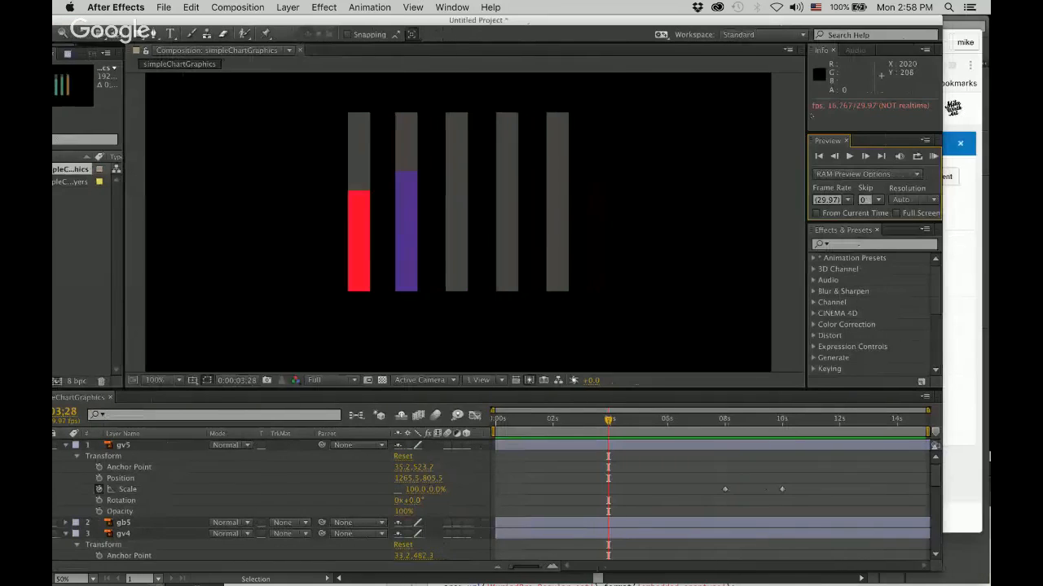
drag(812, 141, 442, 129)
drag(585, 16, 625, 13)
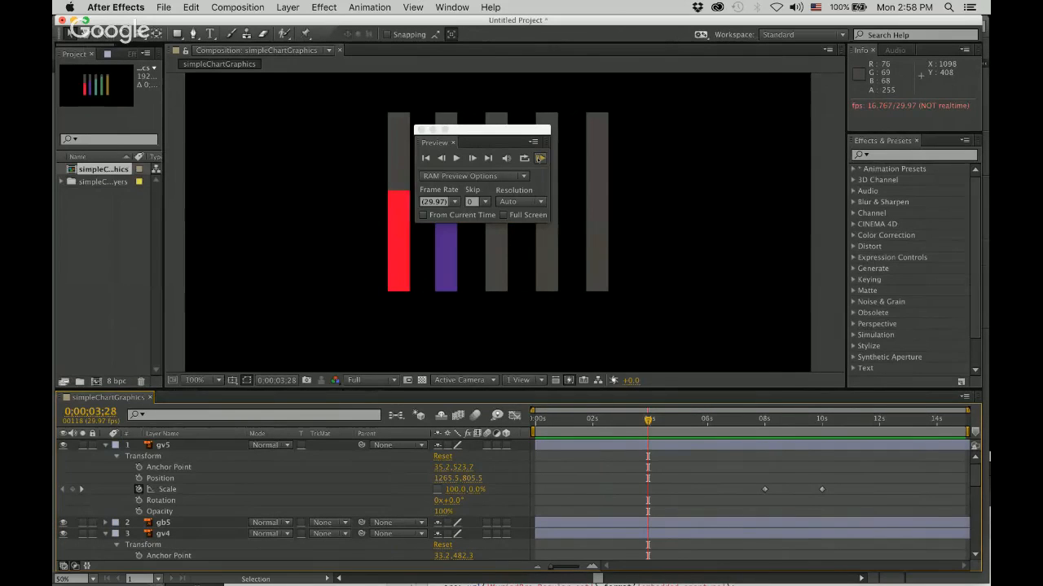
click(534, 142)
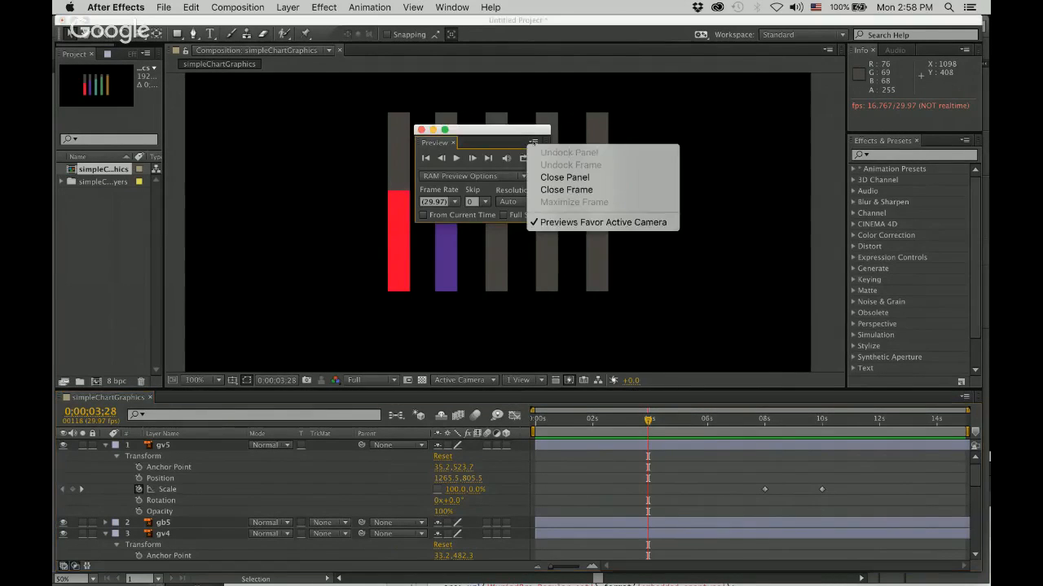
click(514, 135)
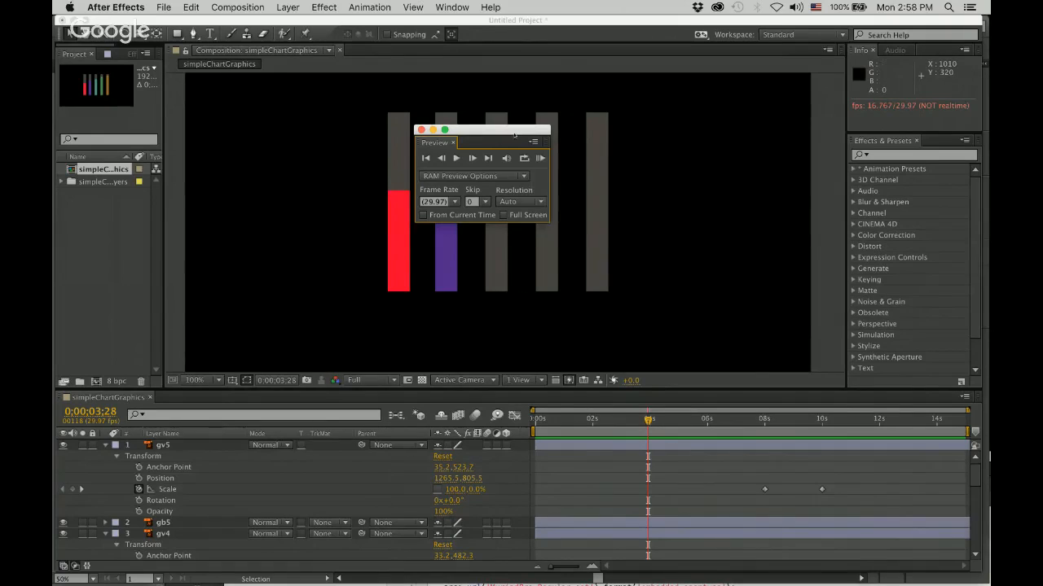
Play RAM previews of the five-bar animation and move the floating Preview panel clear of the composition view.
click(539, 158)
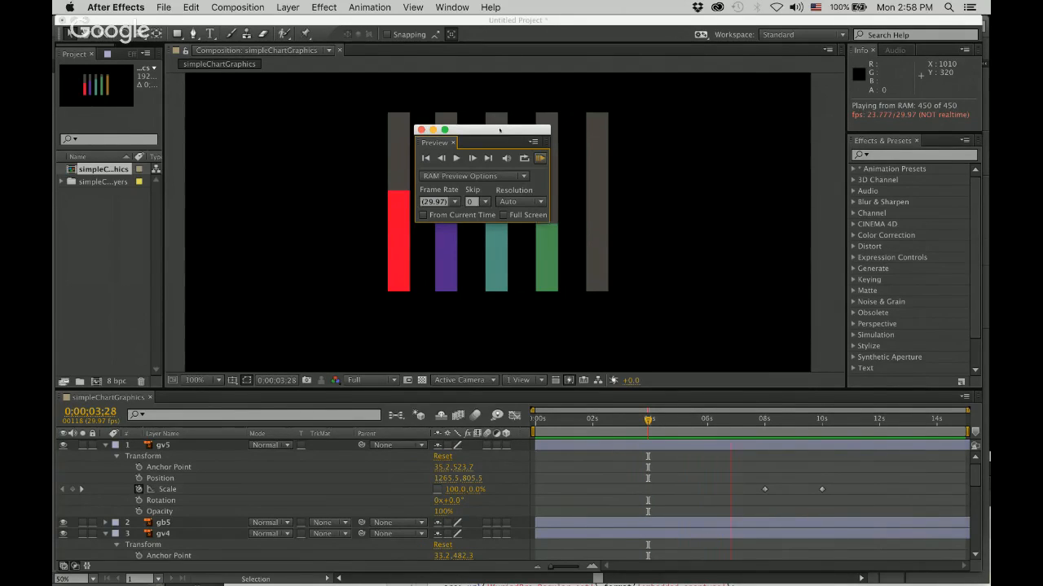
drag(498, 131, 319, 132)
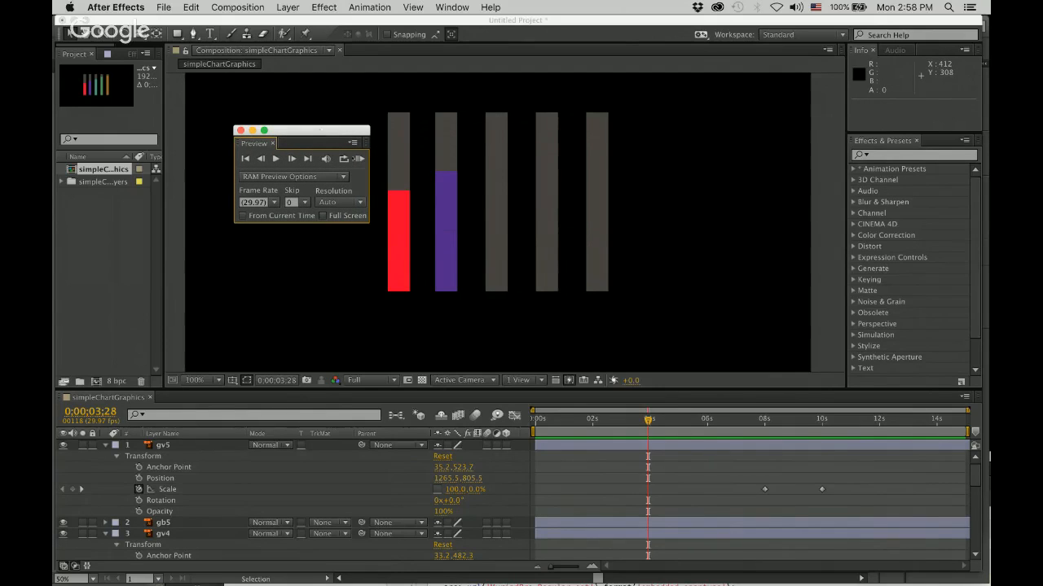
click(360, 159)
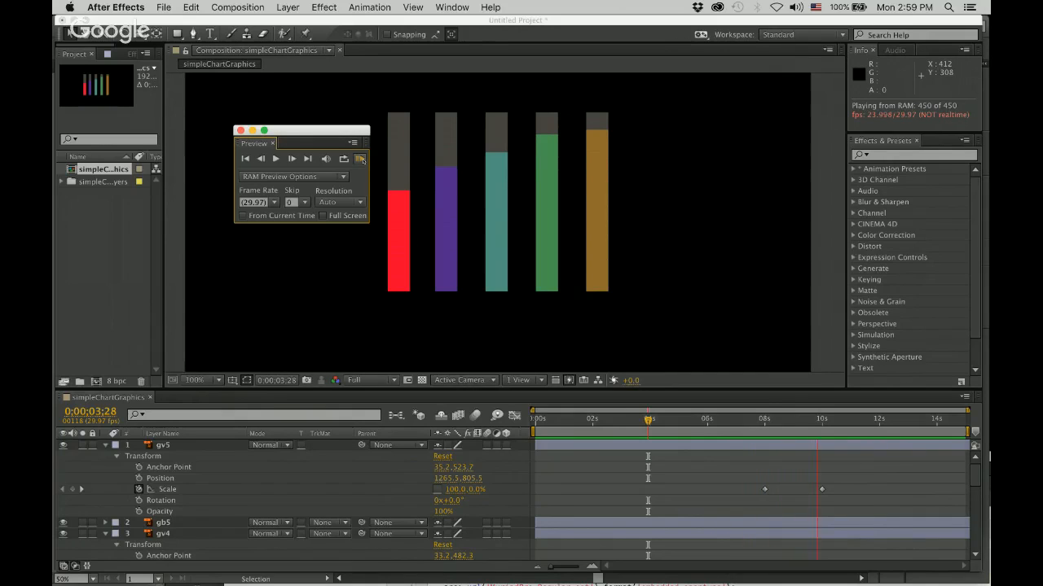
click(360, 159)
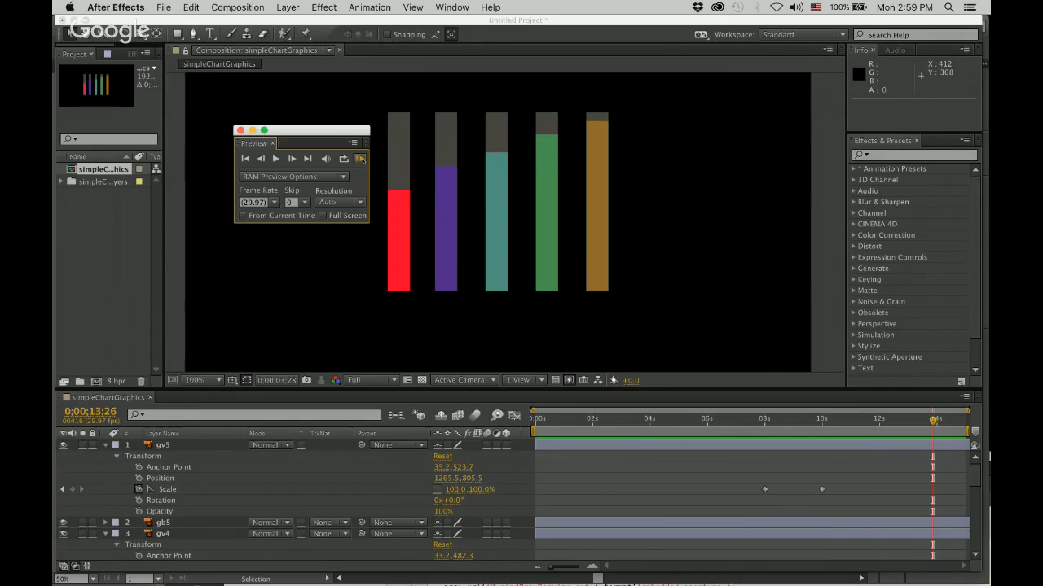
drag(283, 130, 911, 82)
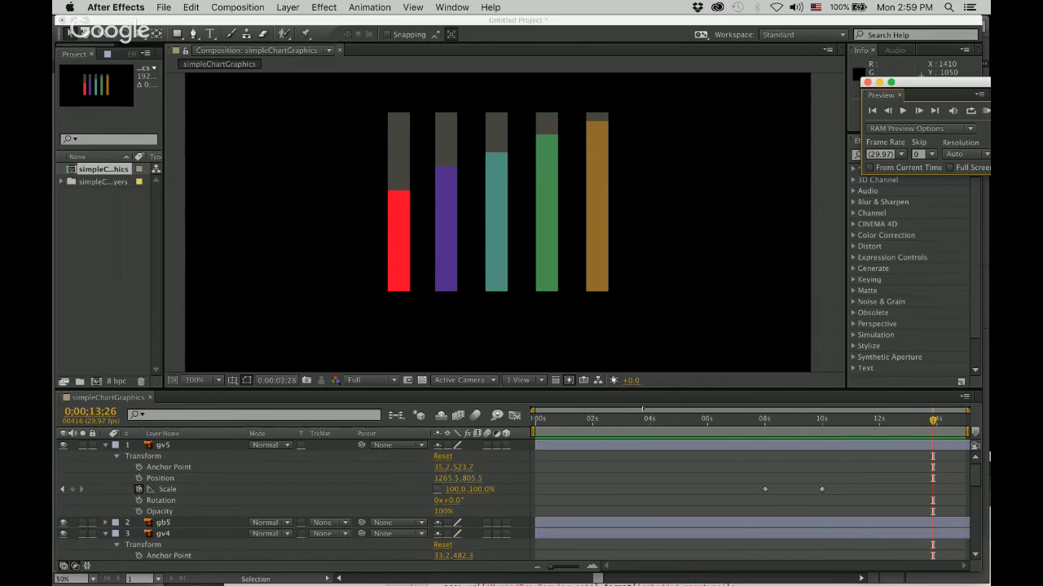
Enlarge the timeline, select gv1's second Scale keyframe and collapse the properties of layers gv2, gv3, gv4 and gv5.
drag(629, 389, 629, 285)
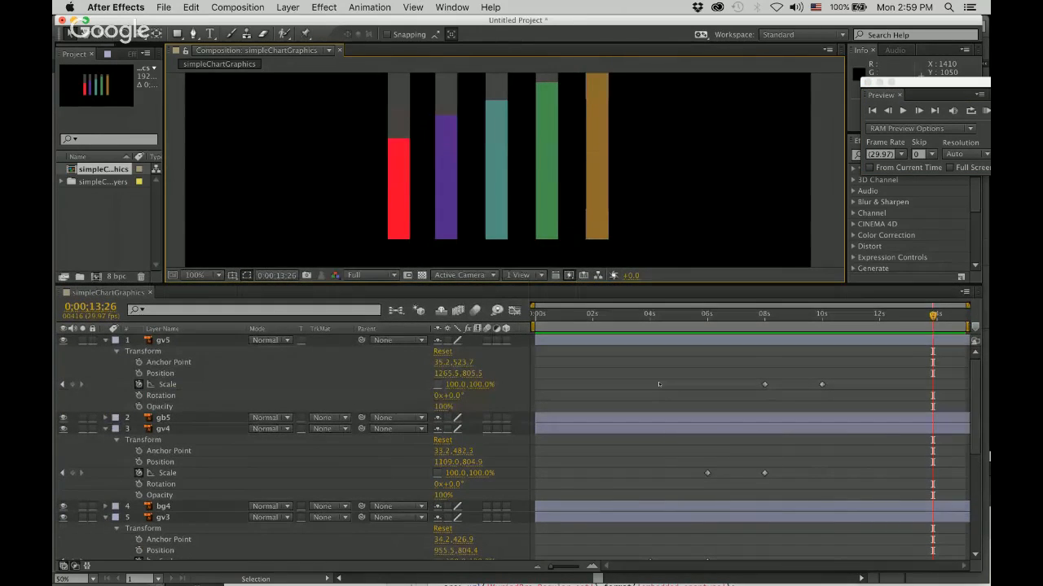
scroll(659, 384, down, 5)
scroll(659, 384, down, 4)
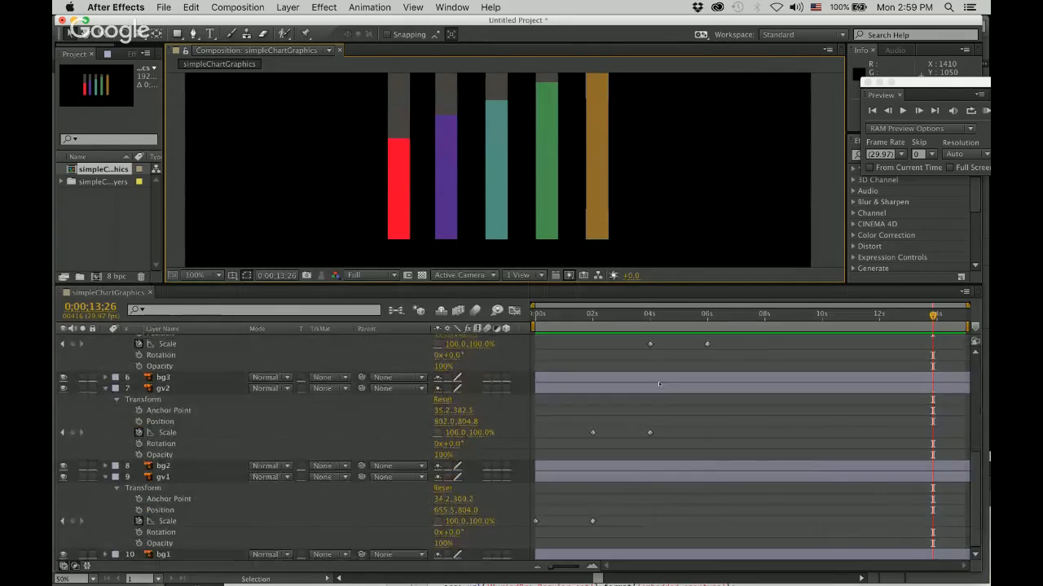
click(593, 521)
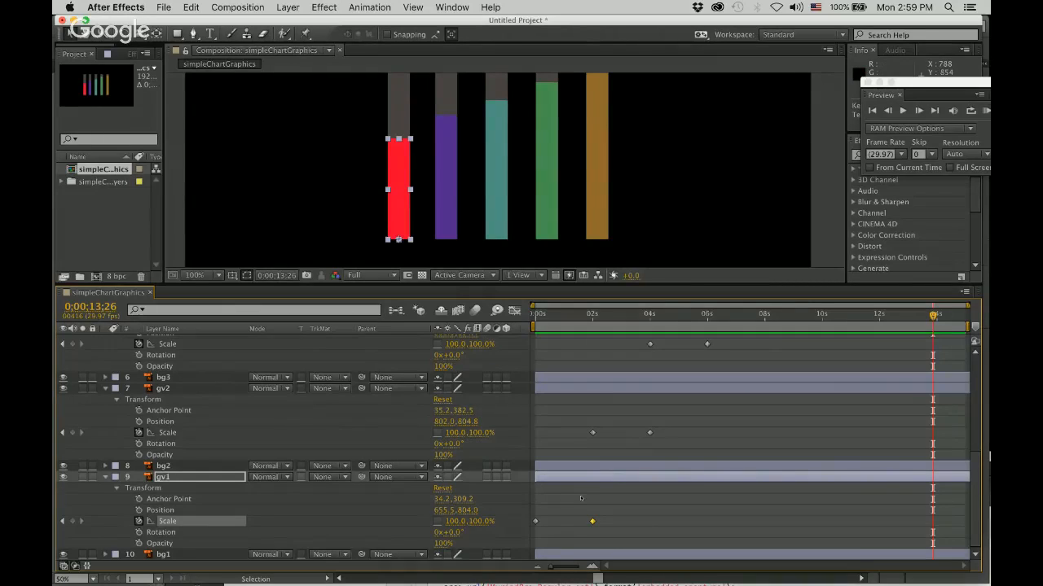
click(106, 389)
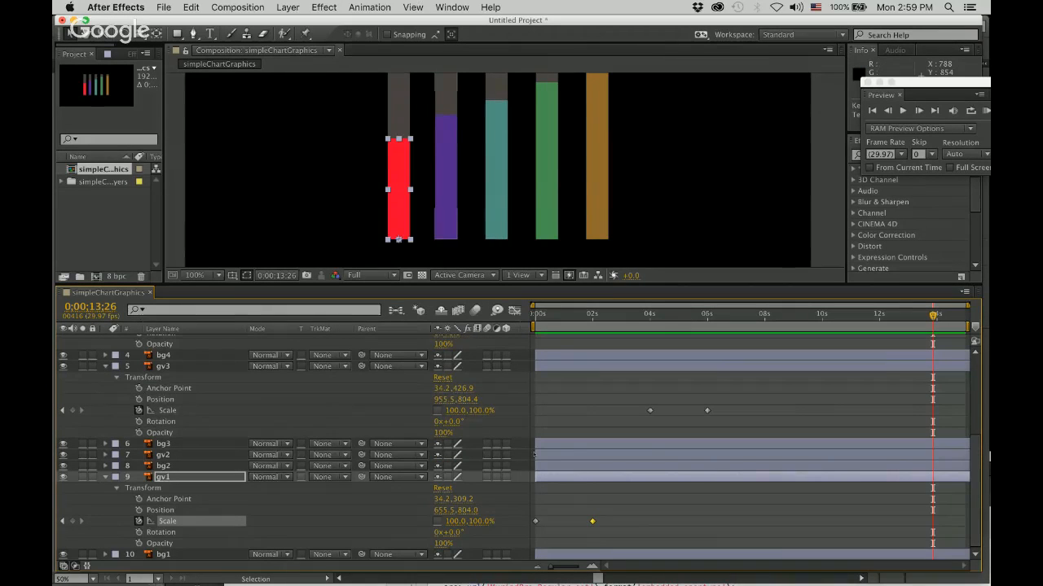
click(105, 366)
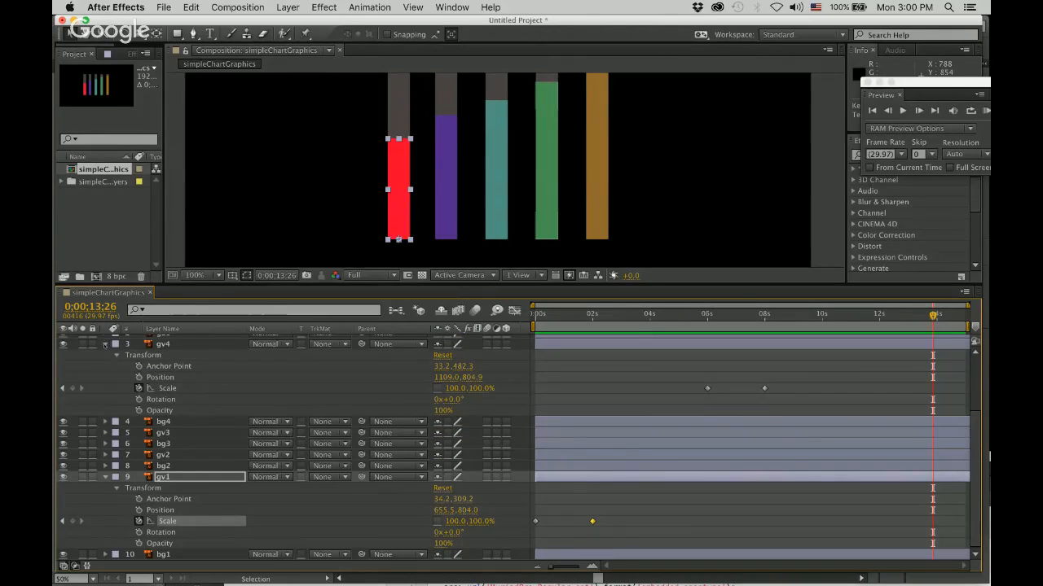
click(106, 343)
scroll(105, 356, up, 1)
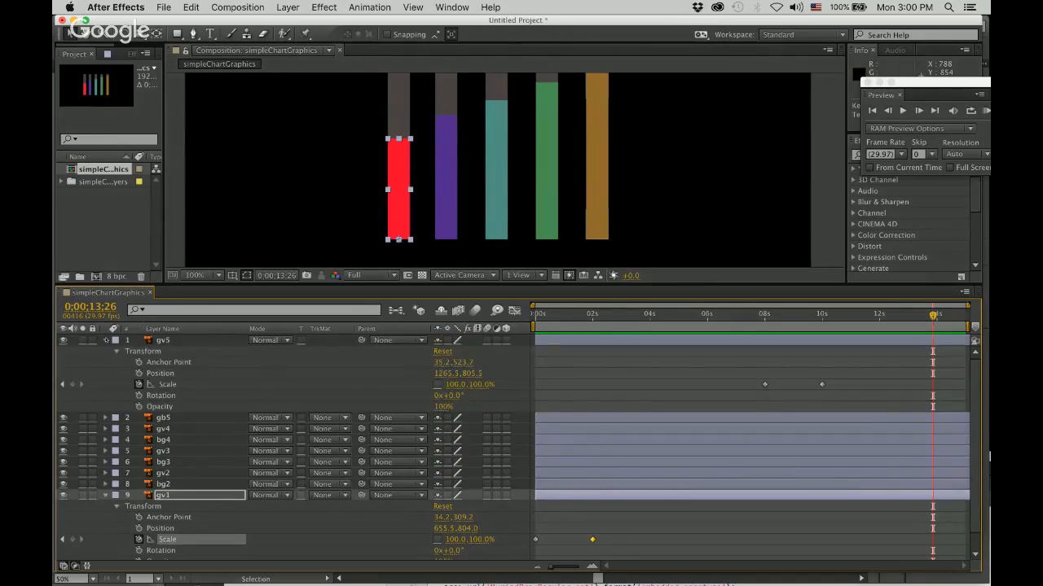
click(106, 340)
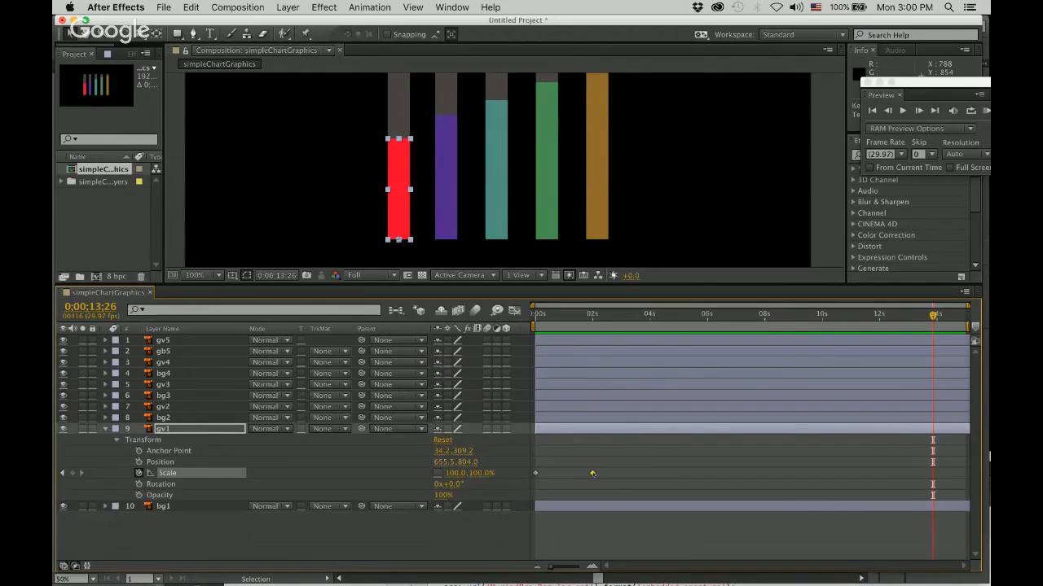
Apply Easy Ease to gv1's Scale keyframe at 0;00;02;00.
mouse_move(593, 473)
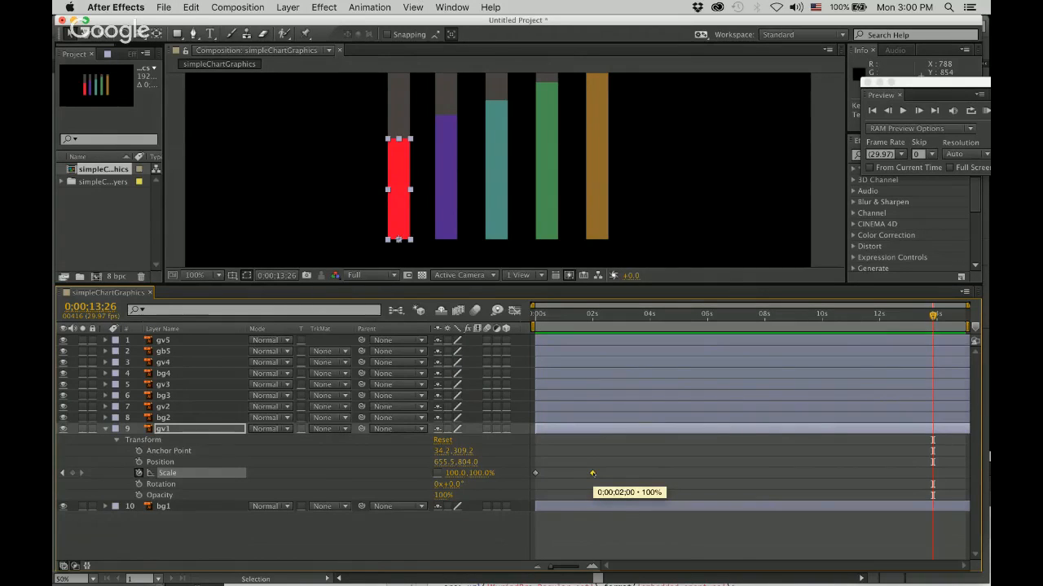
right_click(593, 473)
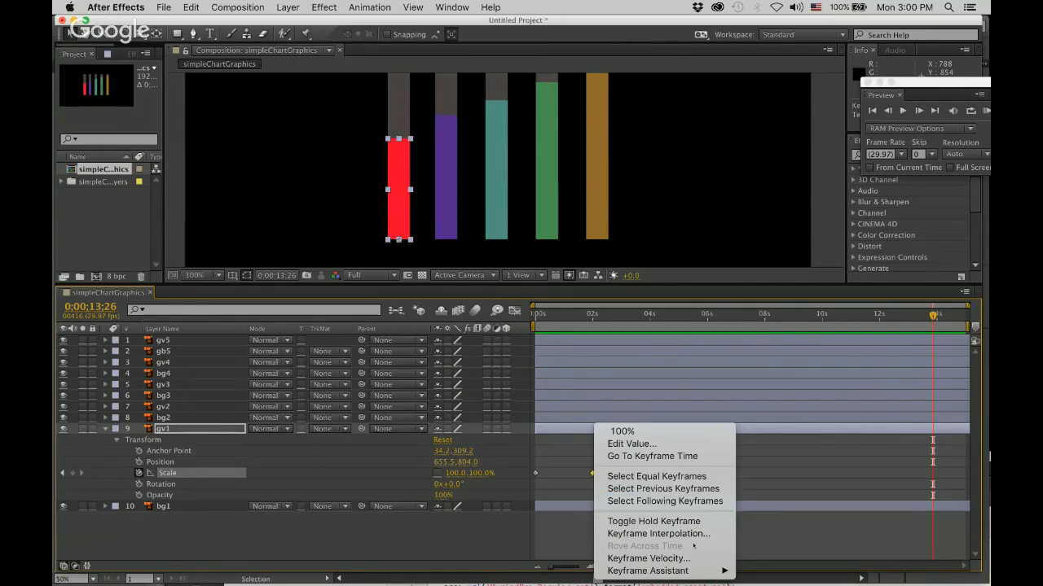
mouse_move(702, 570)
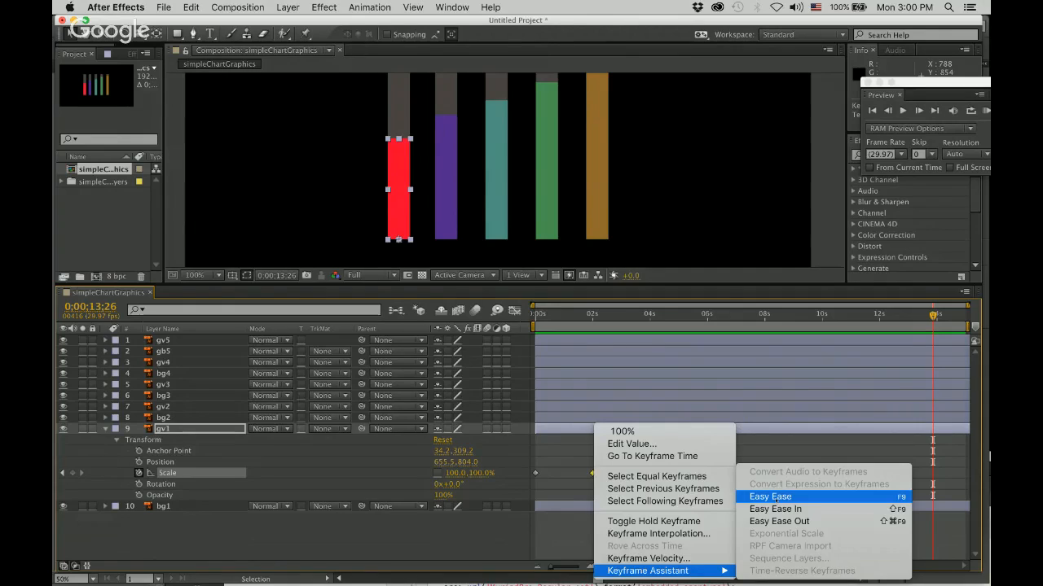
click(769, 497)
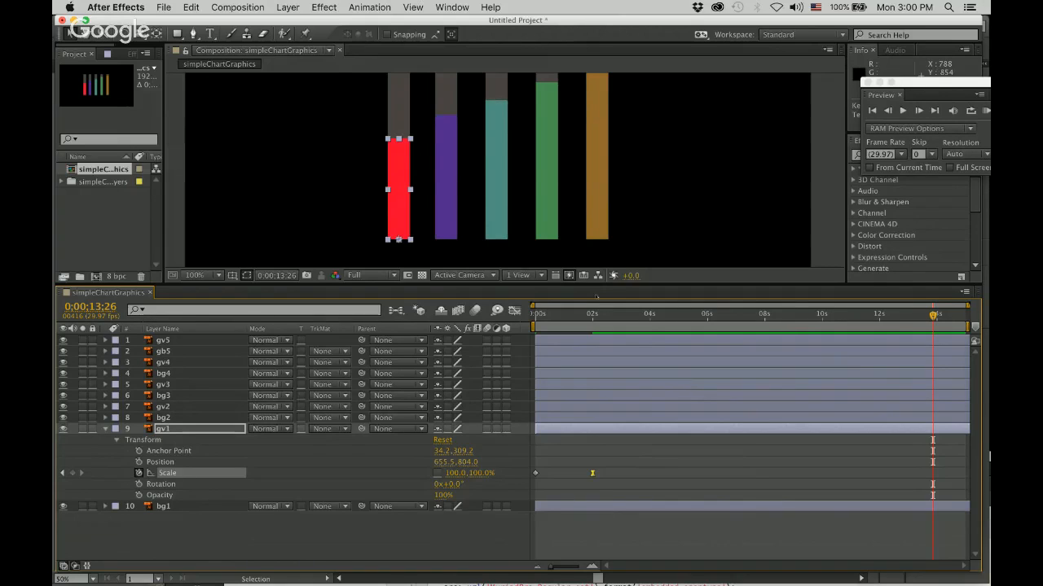
Enlarge the composition view and preview the animation from 0;00;00;00 to compare gv1's eased growth with the other bars.
drag(589, 288, 589, 366)
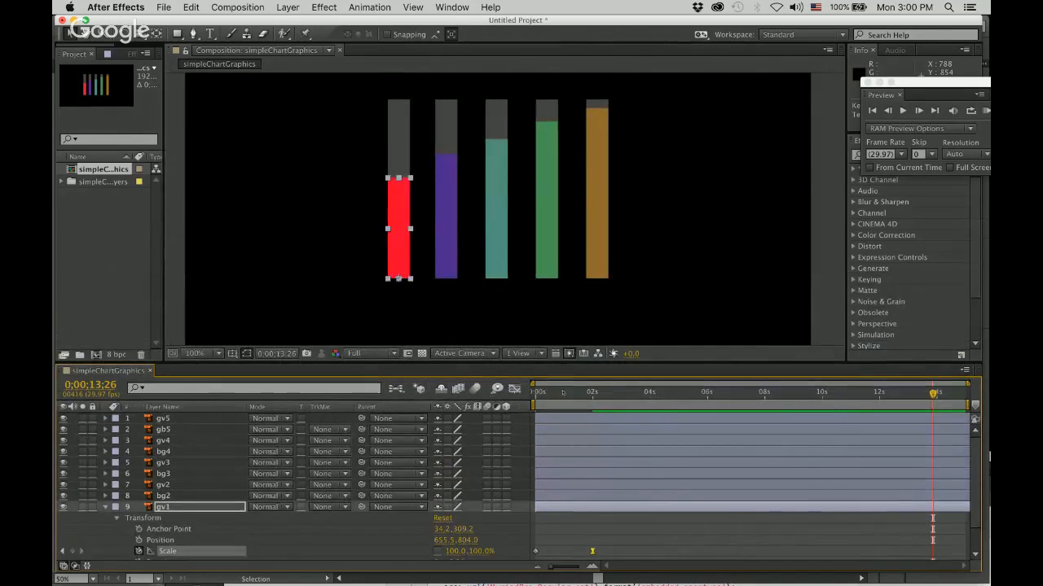
key(Home)
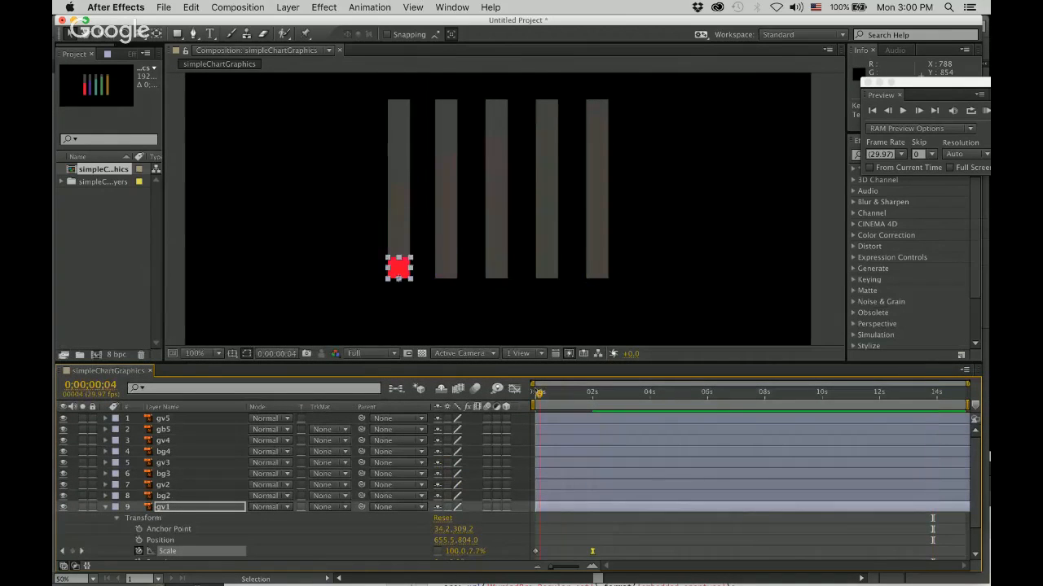
click(283, 267)
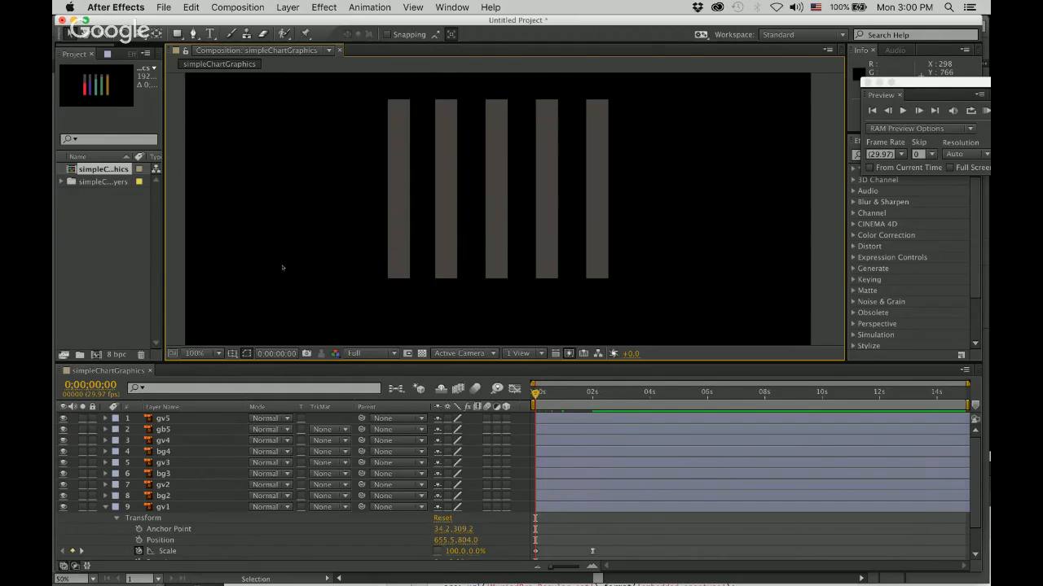
key(space)
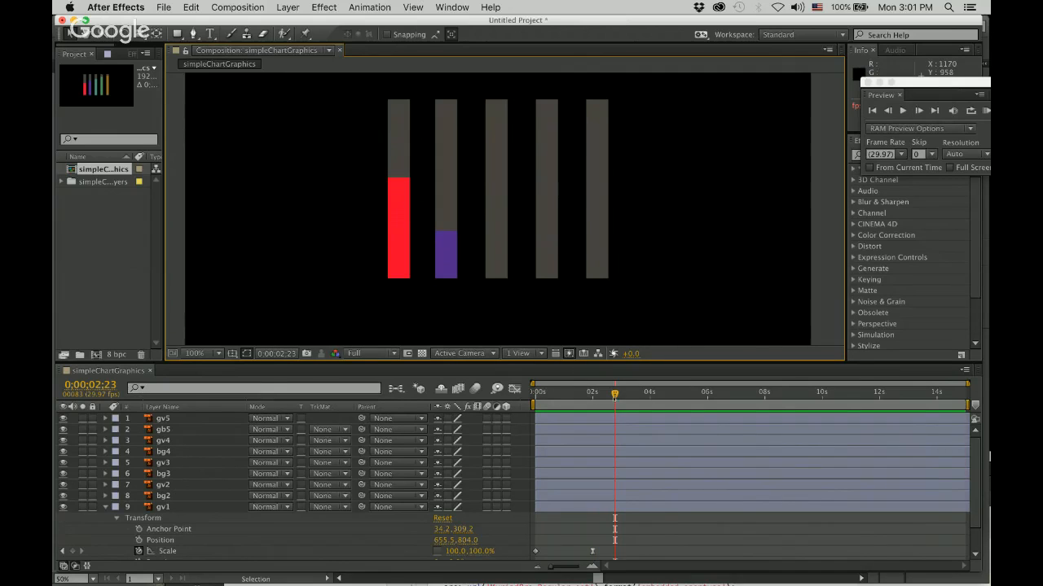
key(space)
key(space)
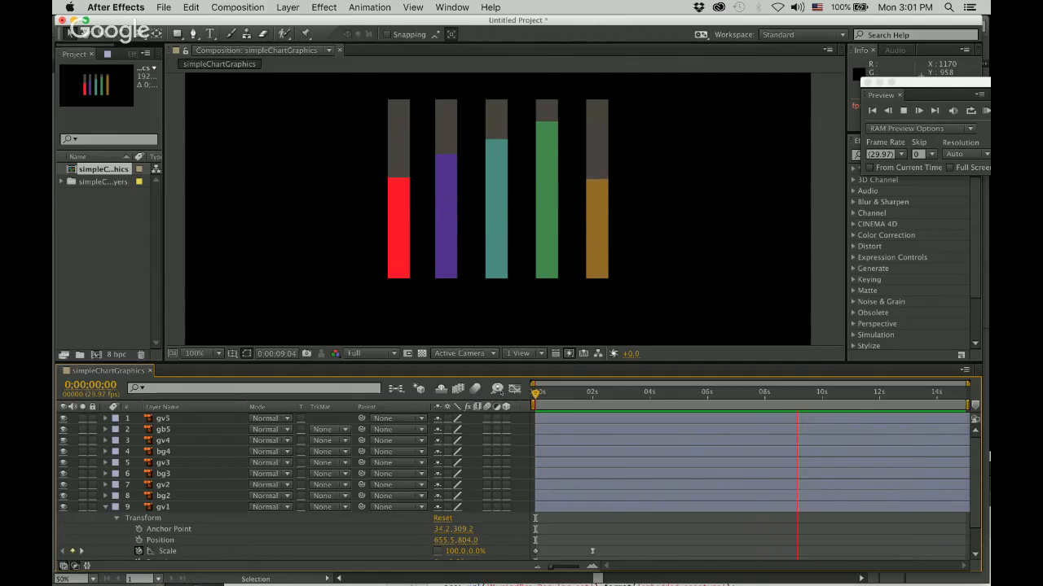
key(space)
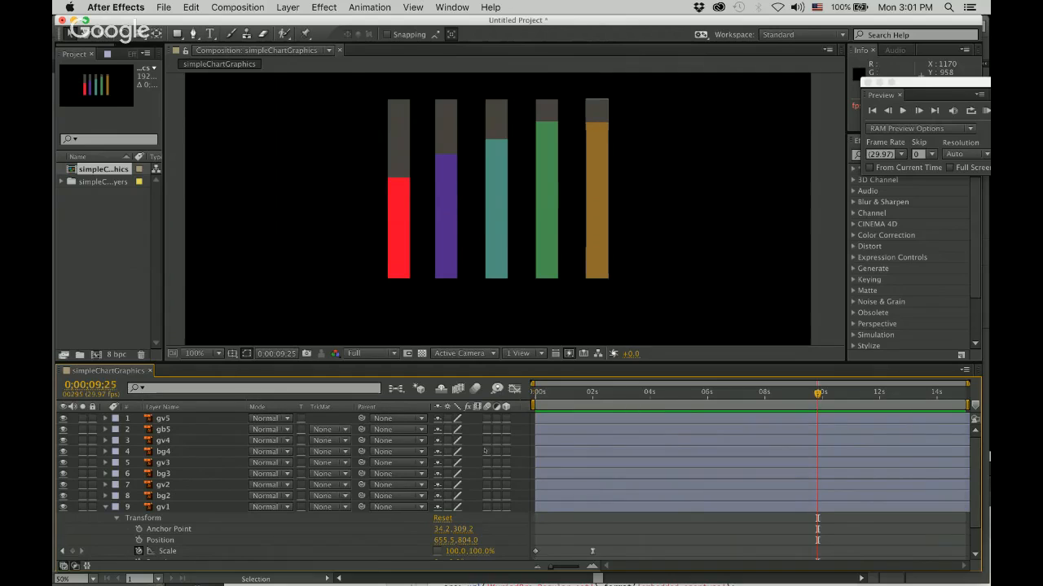
Expand the Transform properties of layers gv2, gv3, gv4 and gv5 and enlarge the timeline to show all Scale keyframes.
click(105, 485)
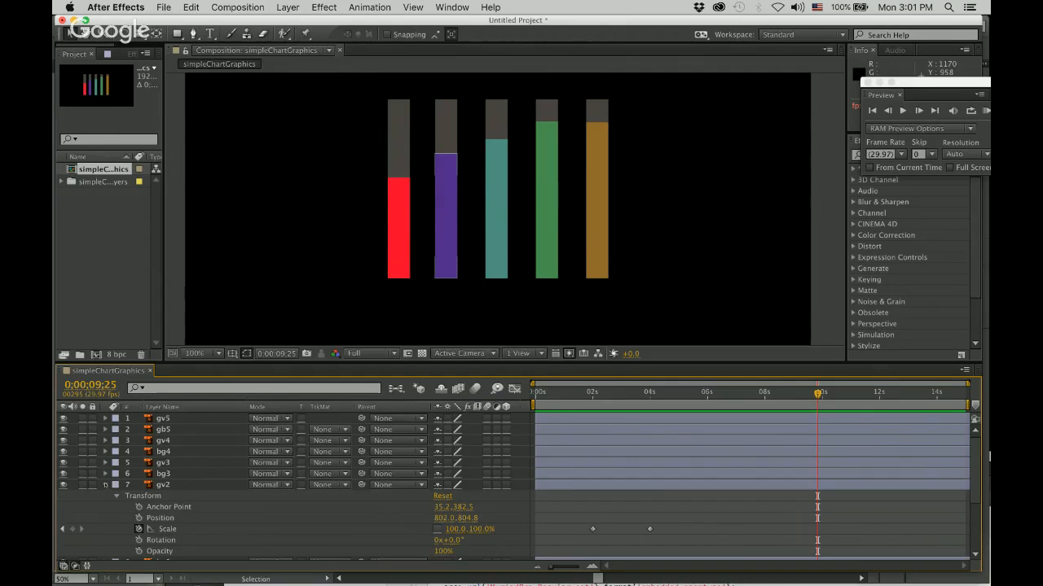
click(105, 463)
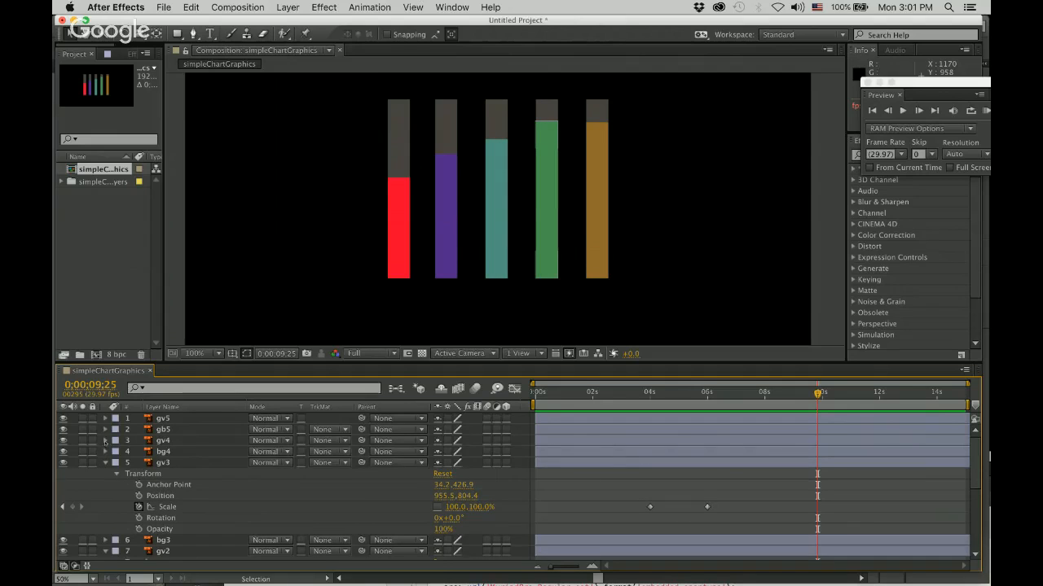
click(105, 441)
click(105, 418)
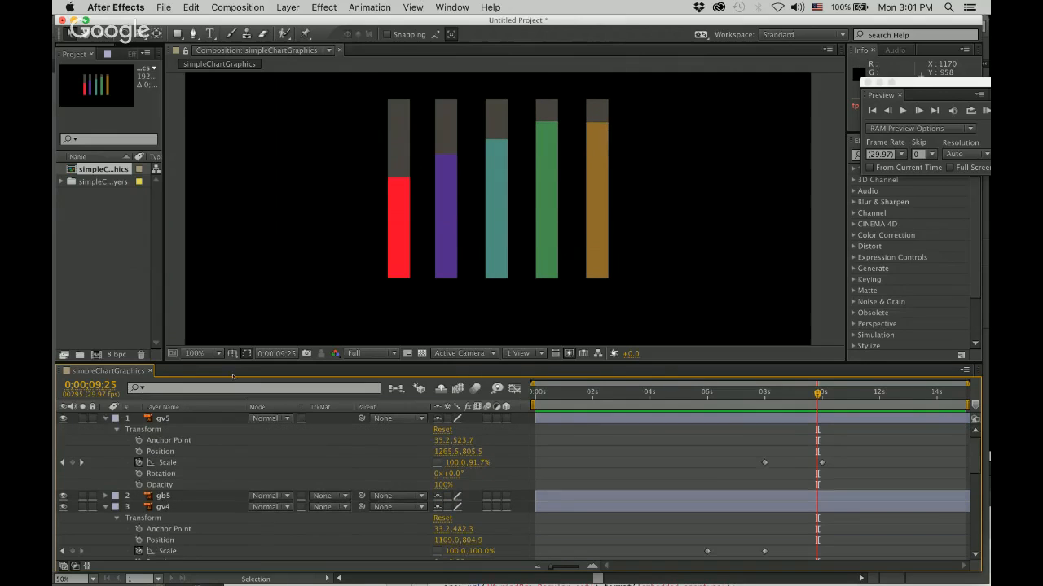
drag(248, 367, 221, 80)
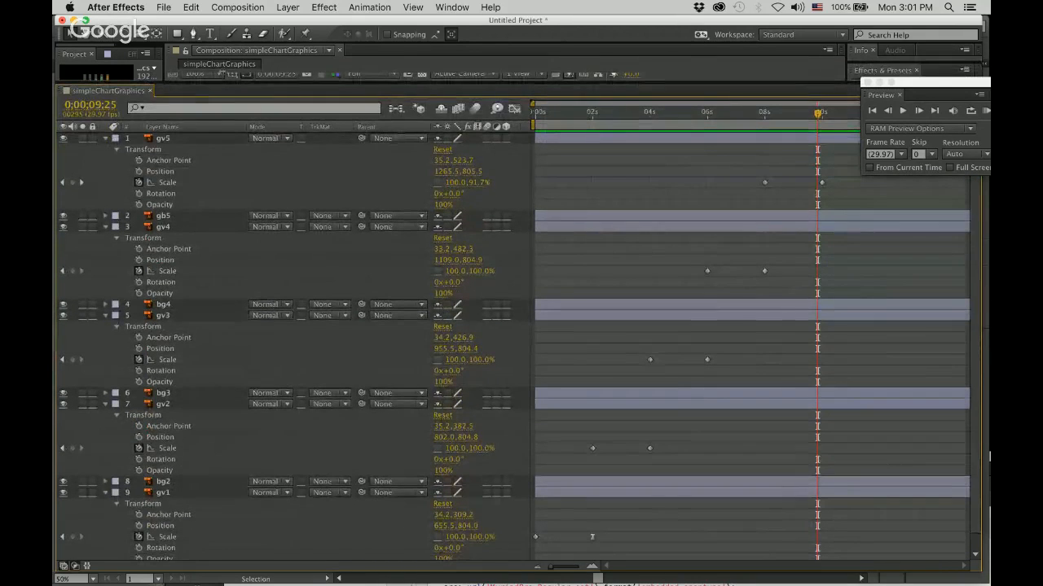
Apply Easy Ease to the ending Scale keyframes of layers gv5, gv4, gv3 and gv2 together.
click(821, 182)
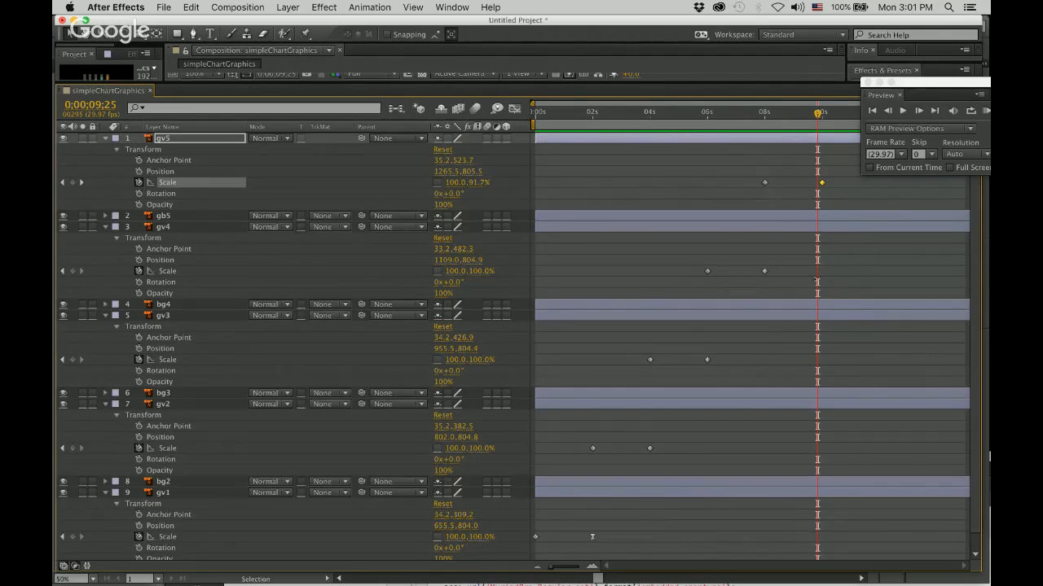
click(764, 272)
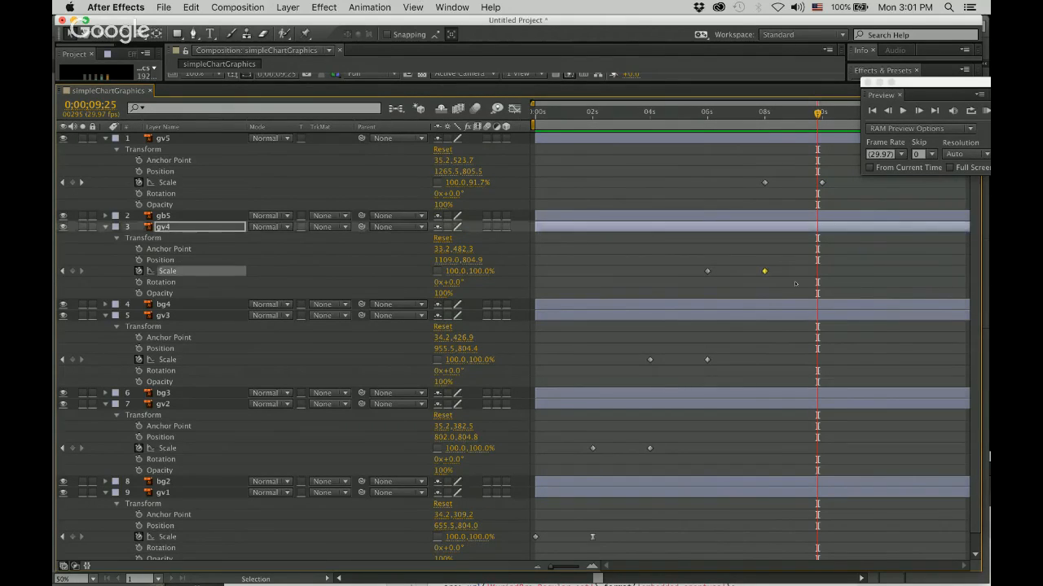
click(821, 182)
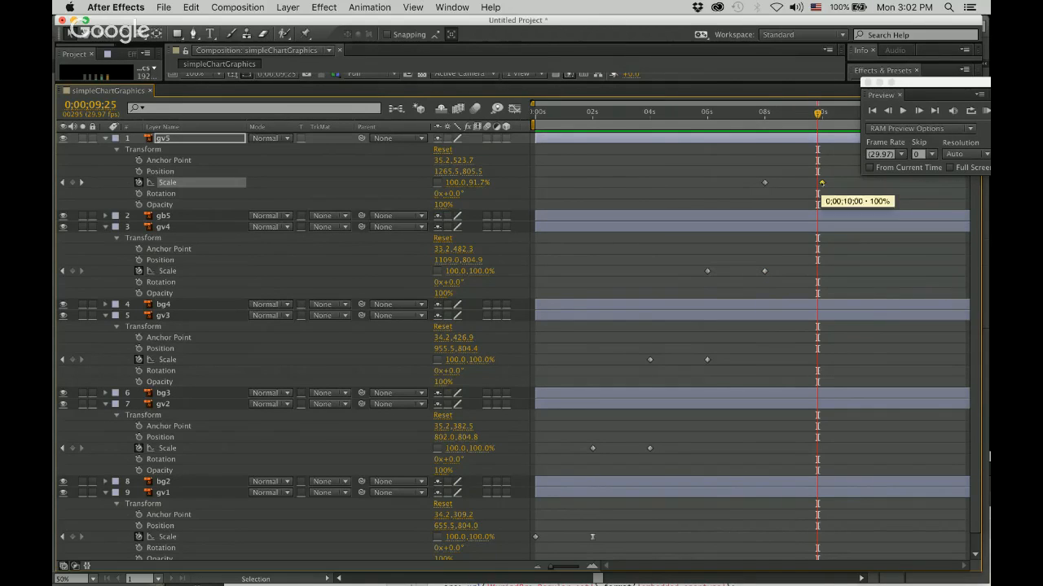
shift+click(764, 271)
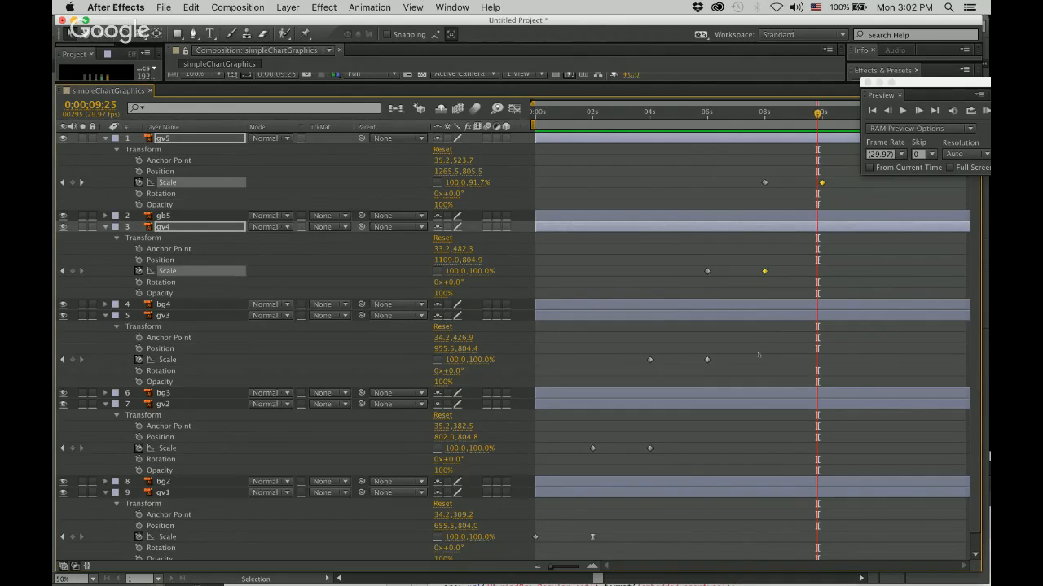
shift+click(707, 360)
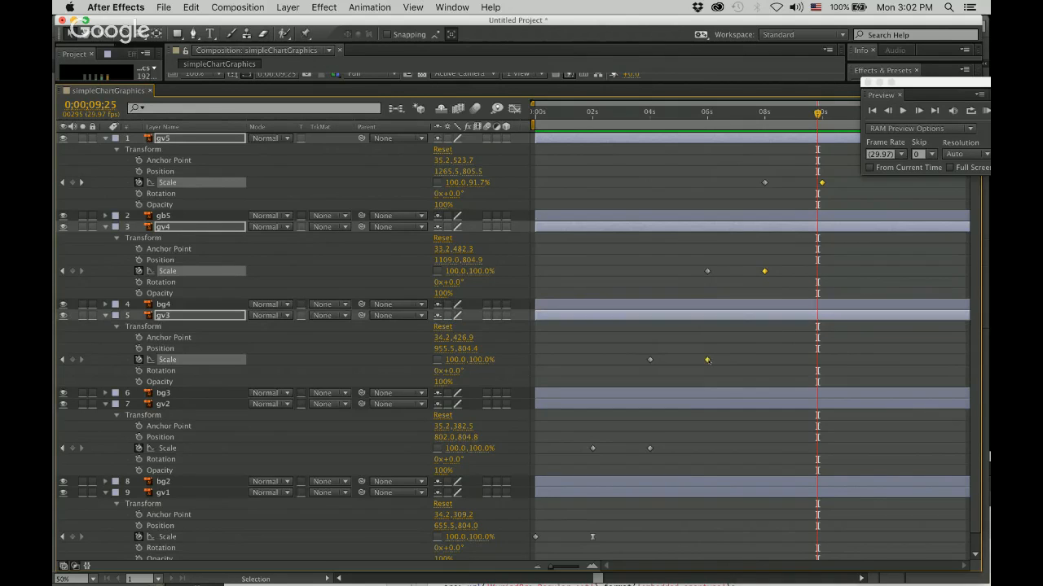
shift+click(650, 448)
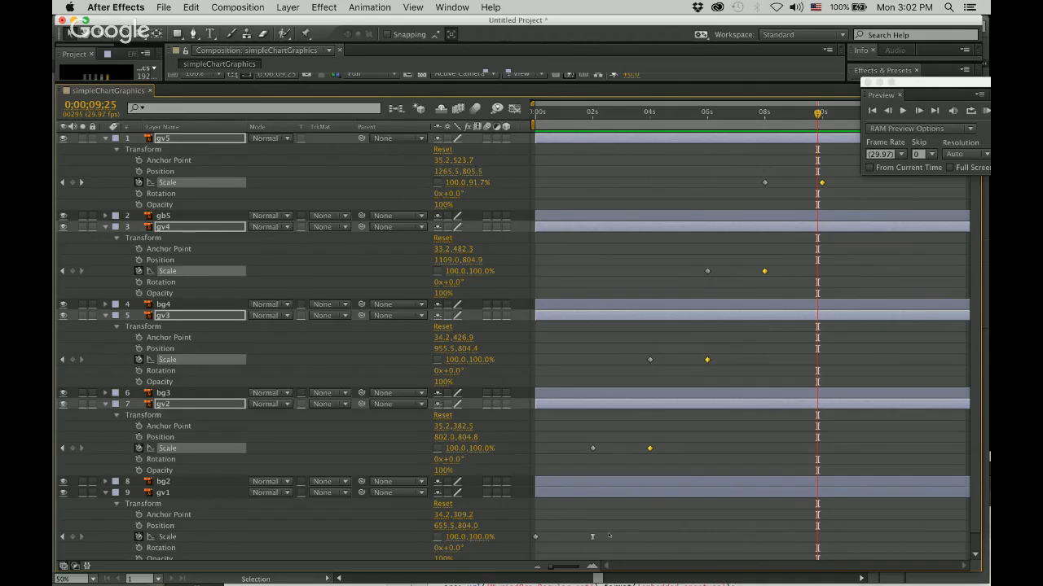
right_click(650, 449)
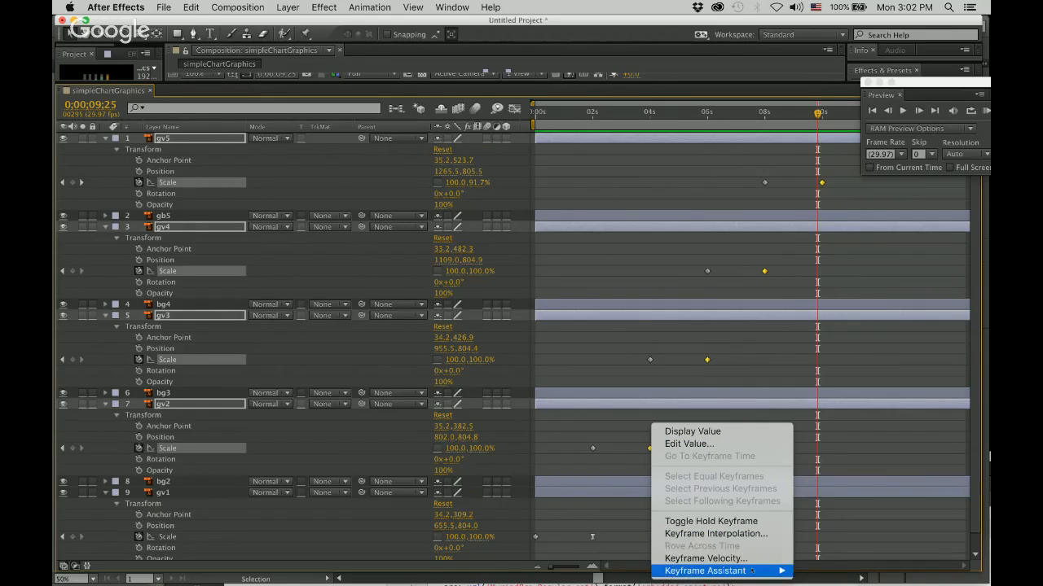
mouse_move(753, 571)
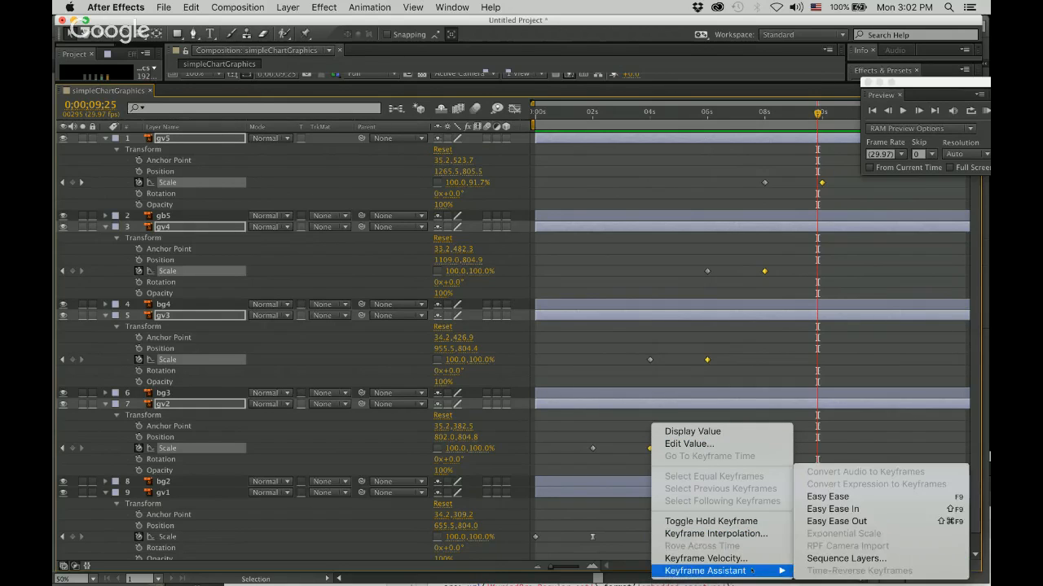
click(827, 497)
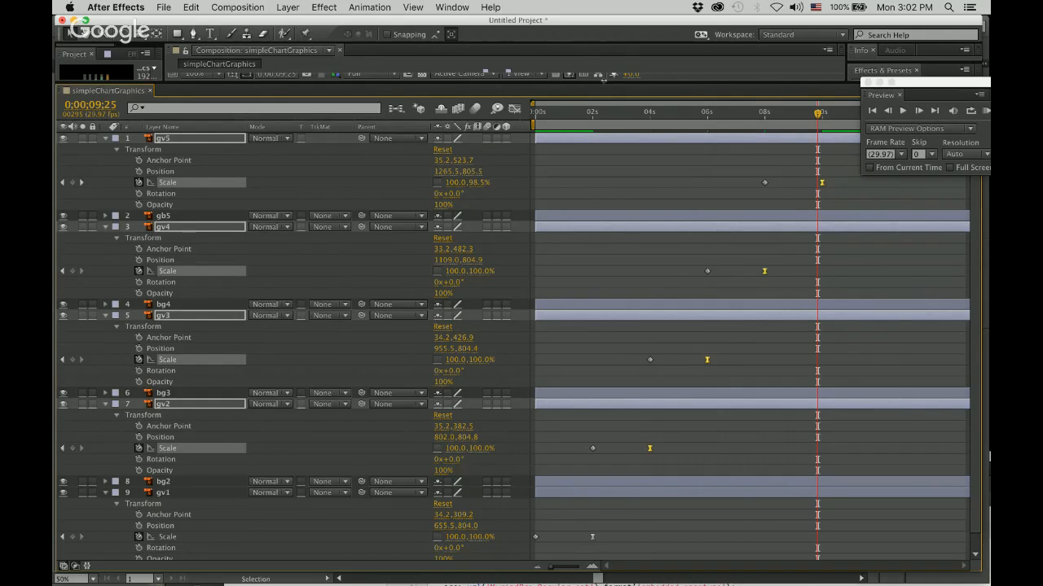
Enlarge the composition view and preview the eased growth of all five bars from 0;00;00;00.
drag(604, 80, 757, 443)
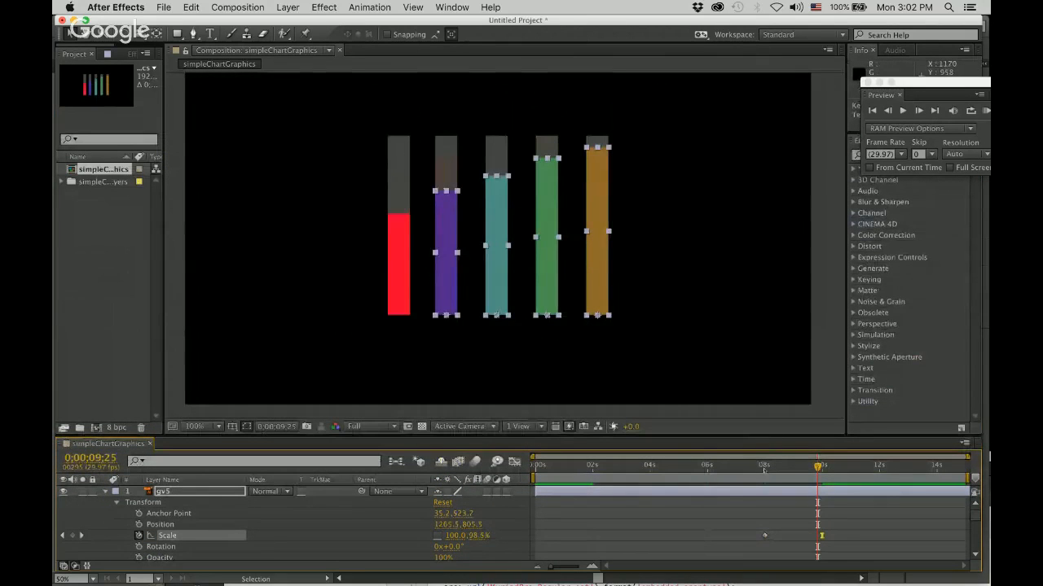
key(space)
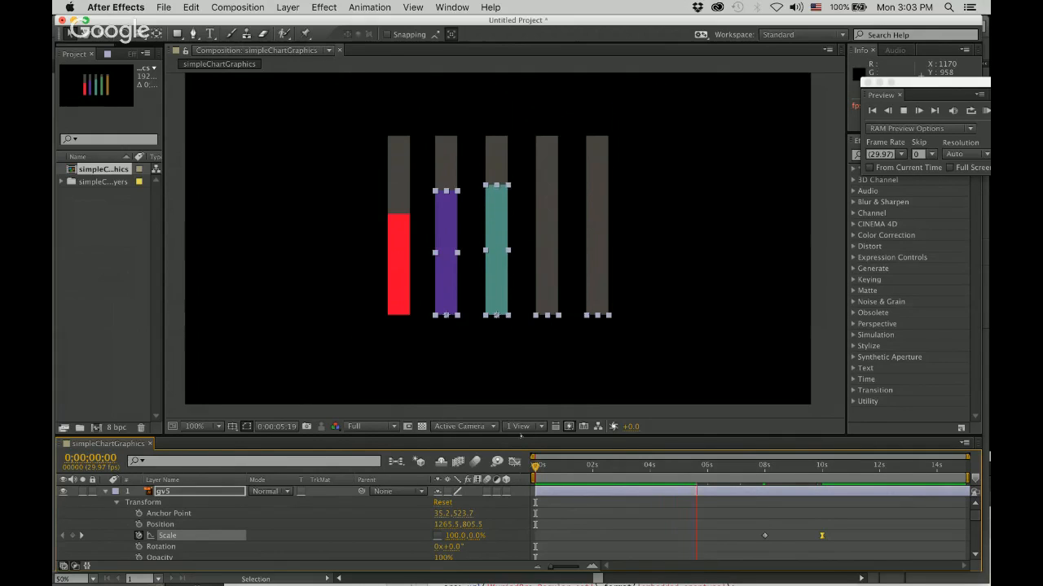
drag(921, 79, 882, 147)
key(space)
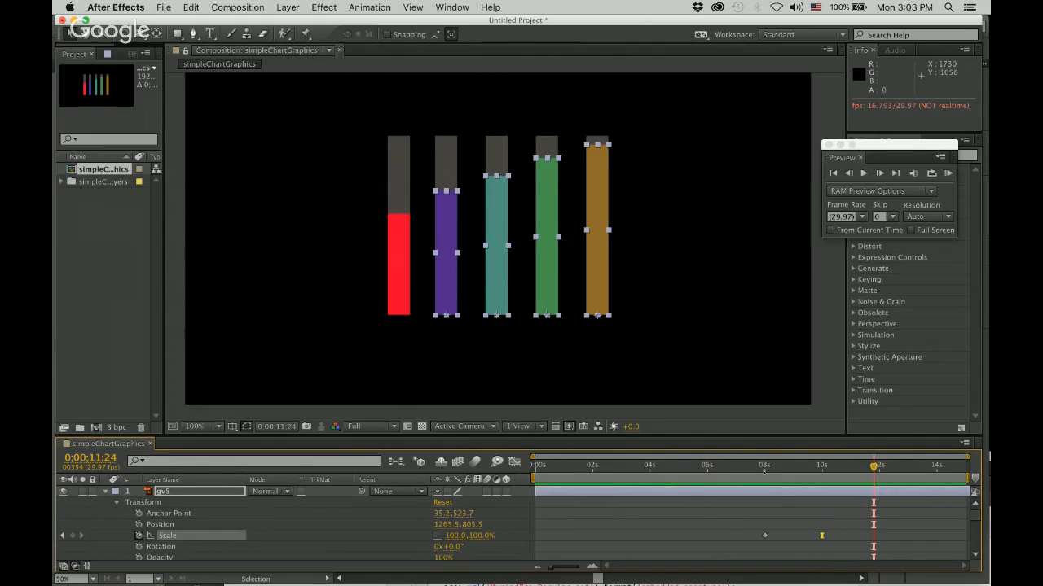
click(654, 470)
drag(654, 475, 500, 471)
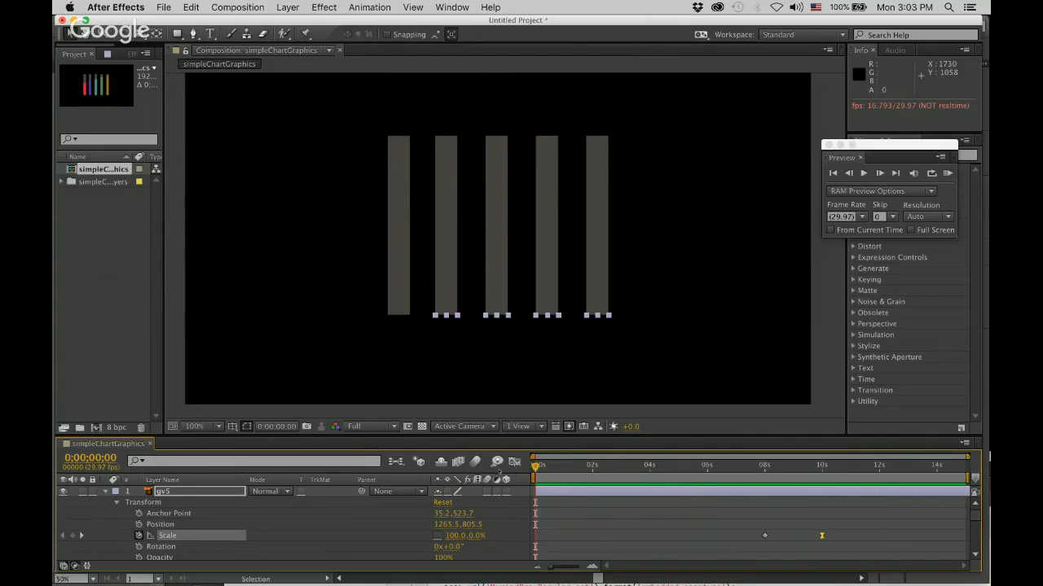
key(space)
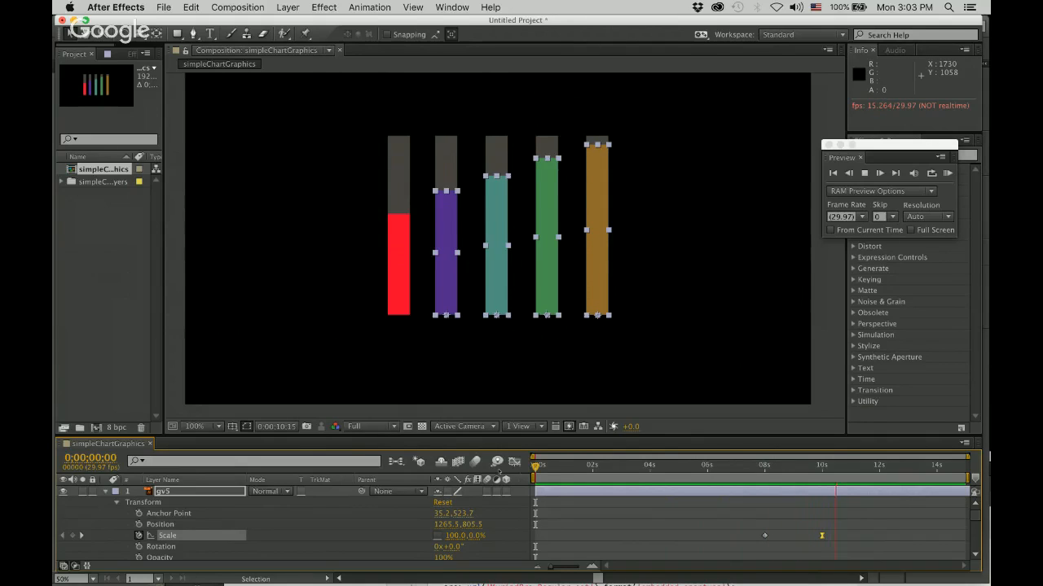
key(space)
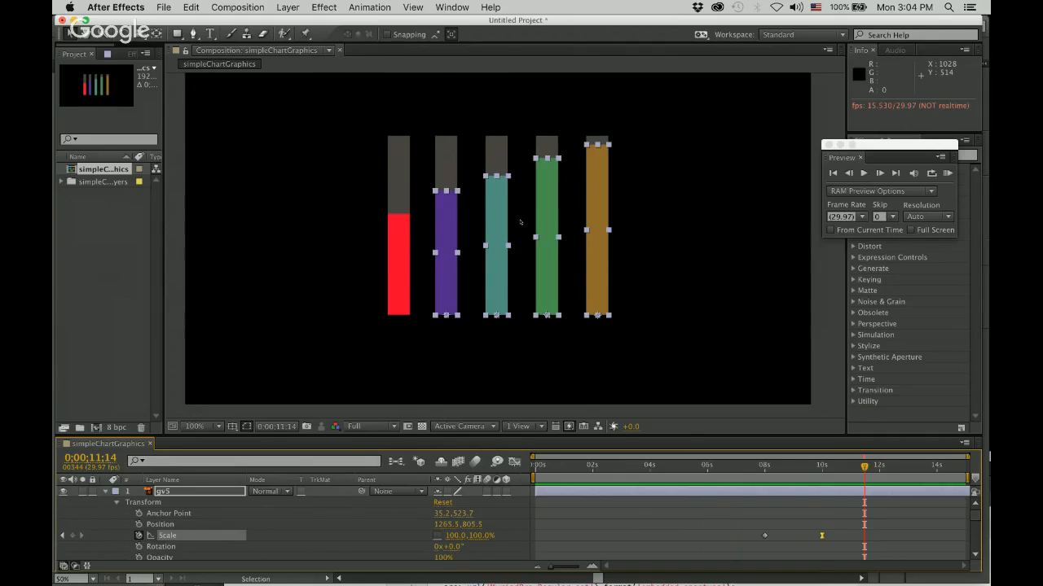
Deselect all layers and collapse the properties of every gv layer in the timeline.
key(comma)
key(comma)
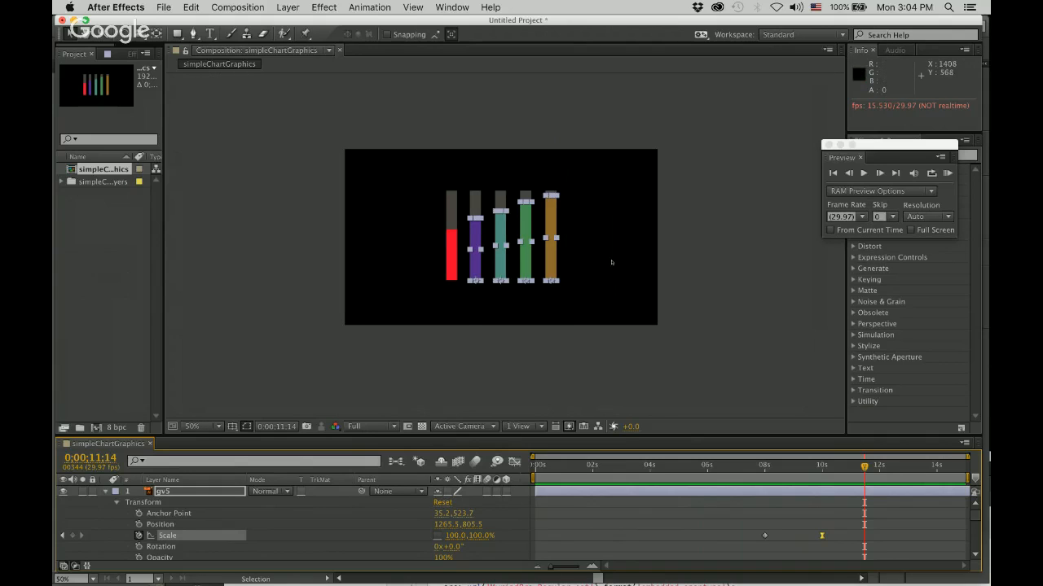
click(680, 292)
key(period)
key(period)
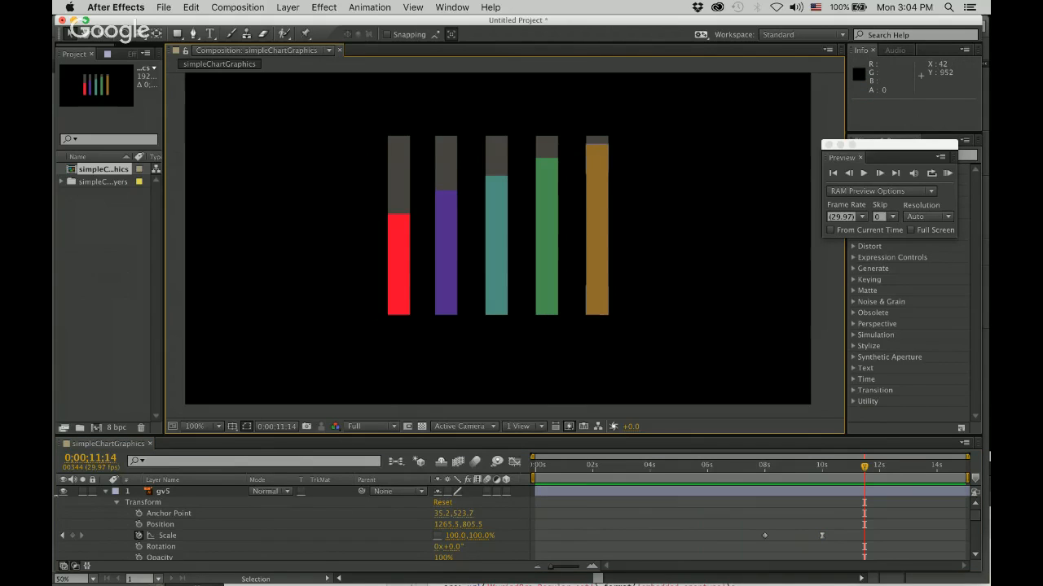
click(106, 491)
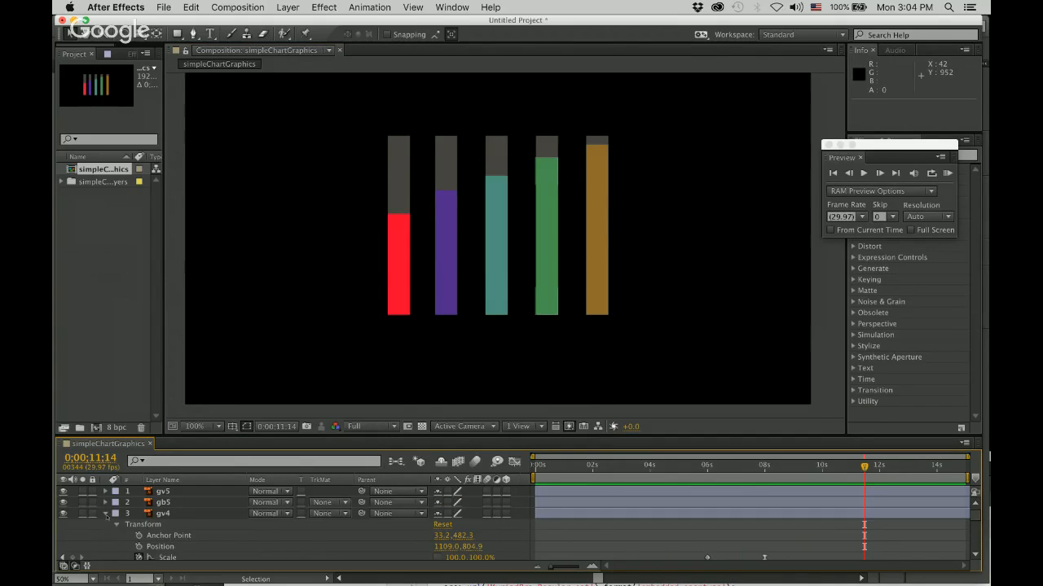
click(106, 513)
click(106, 535)
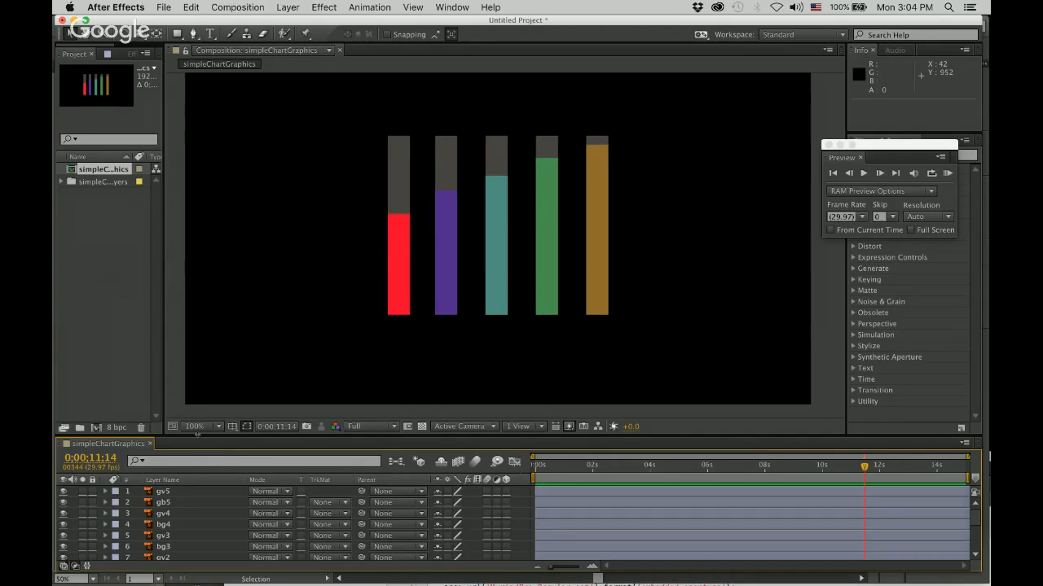
drag(197, 434, 198, 374)
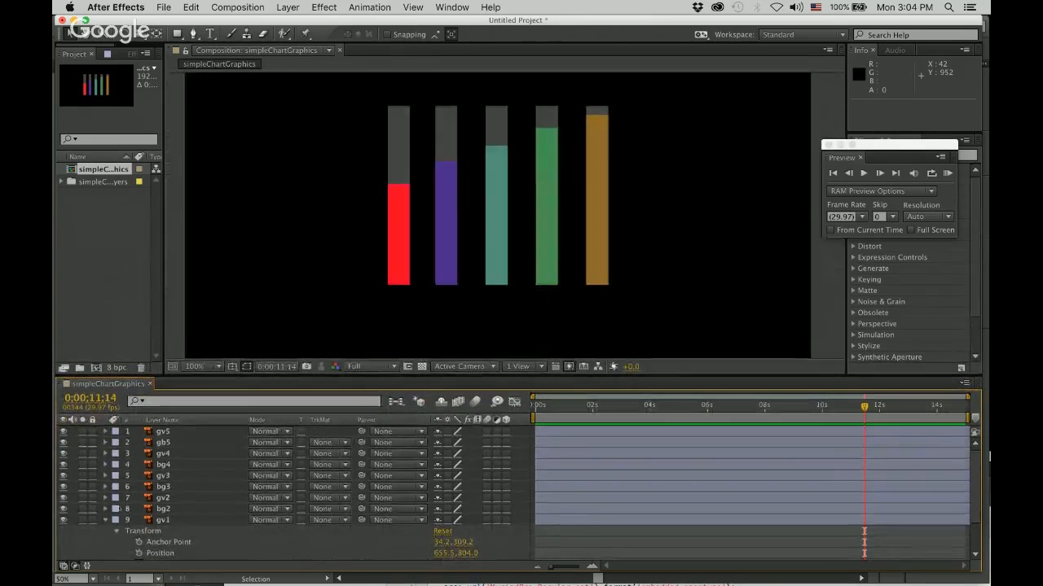
click(106, 520)
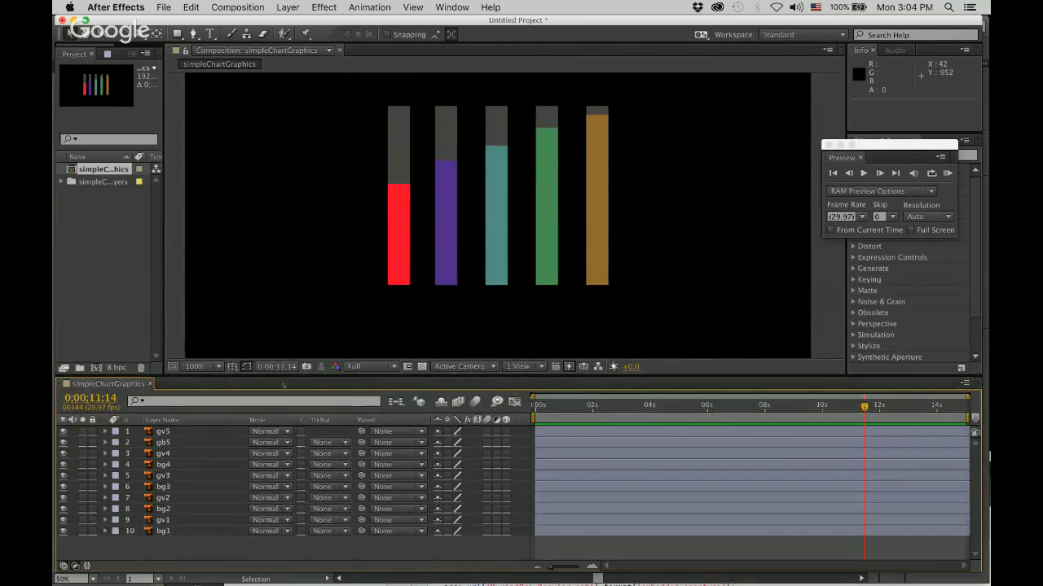
drag(282, 381, 282, 437)
Activate the Type tool, uncover the character settings and set the text to Myriad Pro Bold with no stroke color.
scroll(306, 208, down, 1)
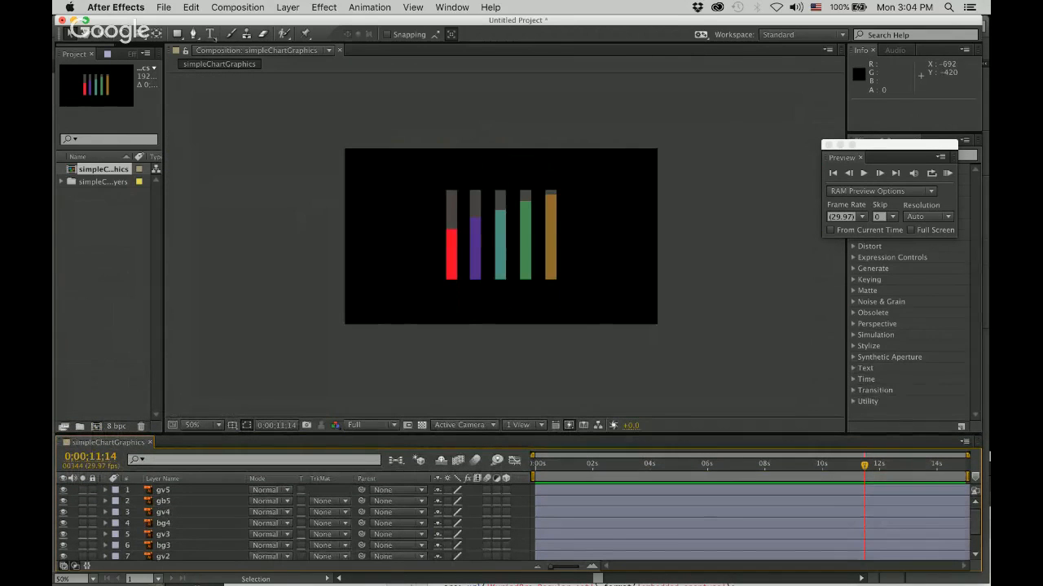
click(210, 34)
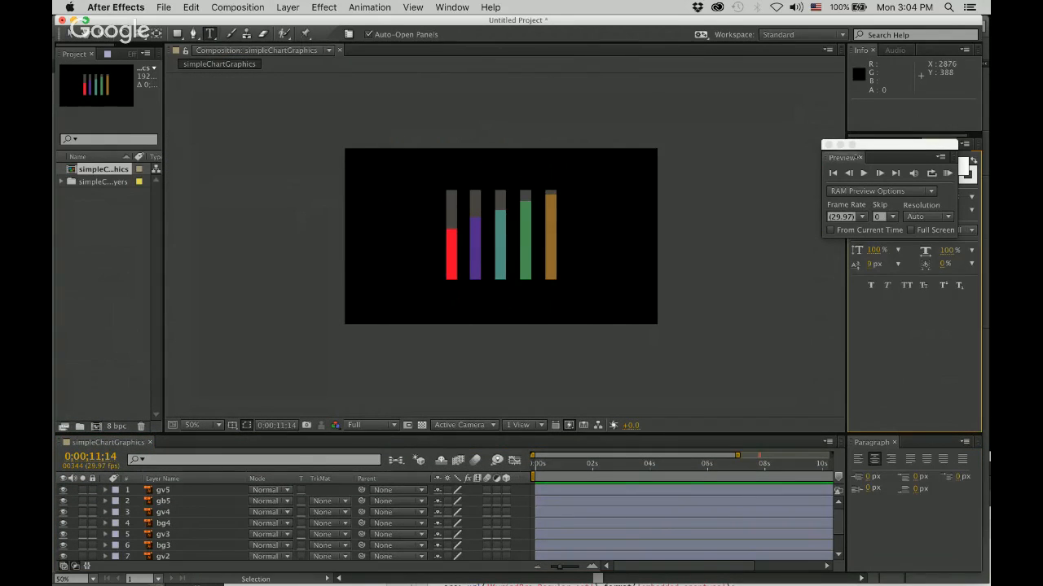
drag(875, 149, 729, 74)
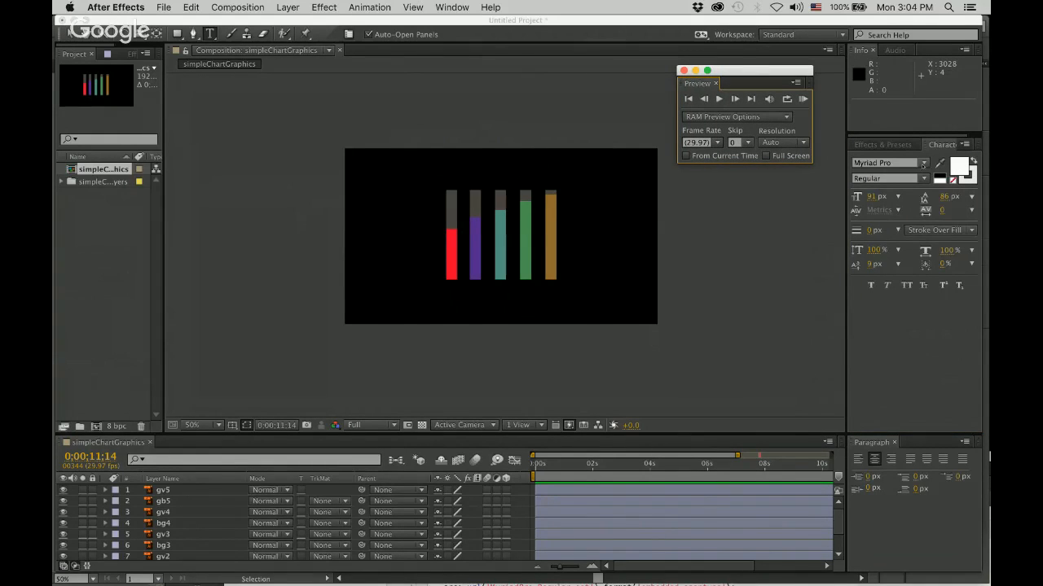
click(924, 163)
click(921, 173)
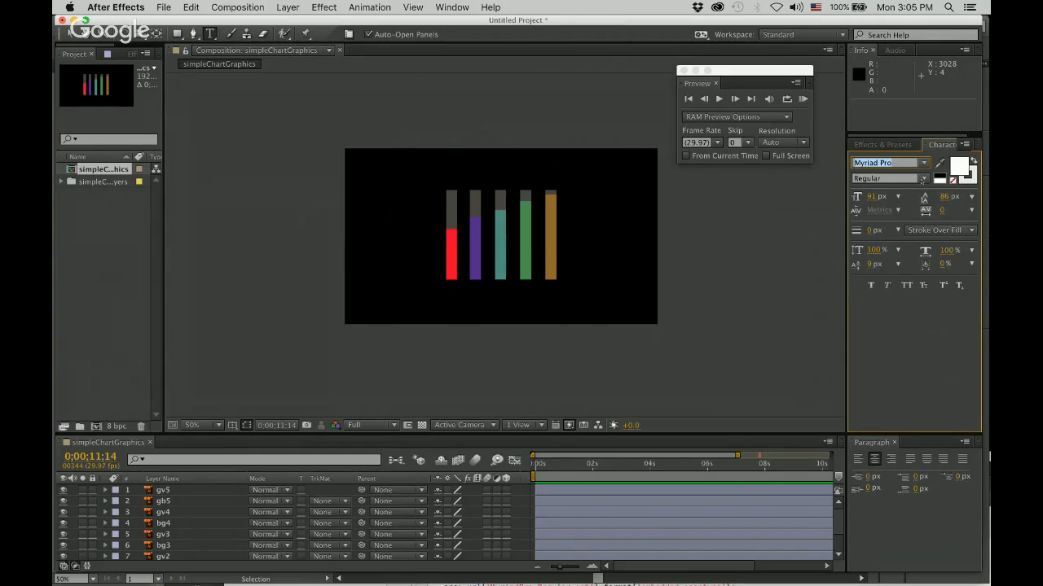
click(923, 178)
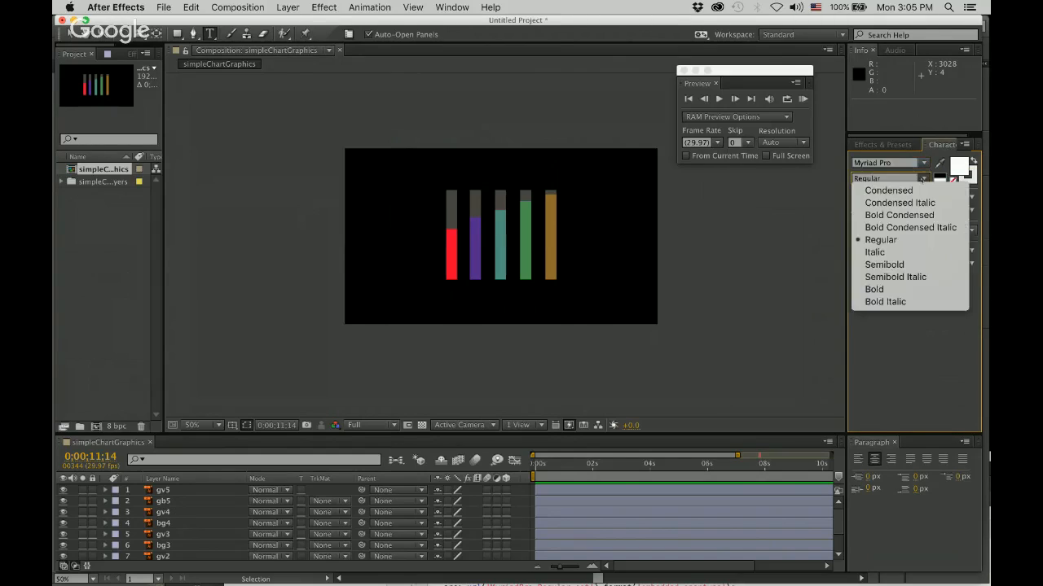
click(906, 291)
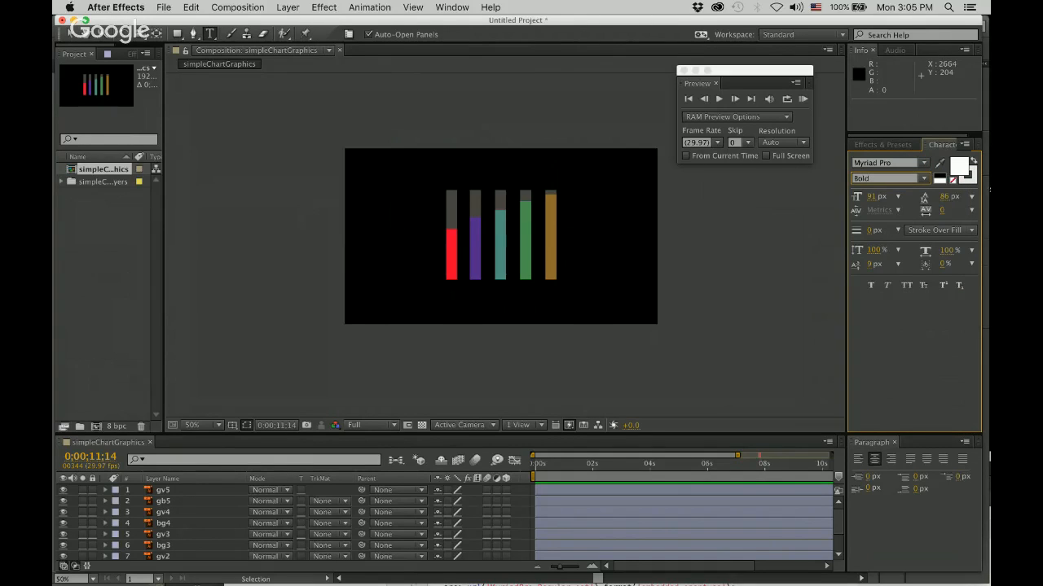
click(967, 173)
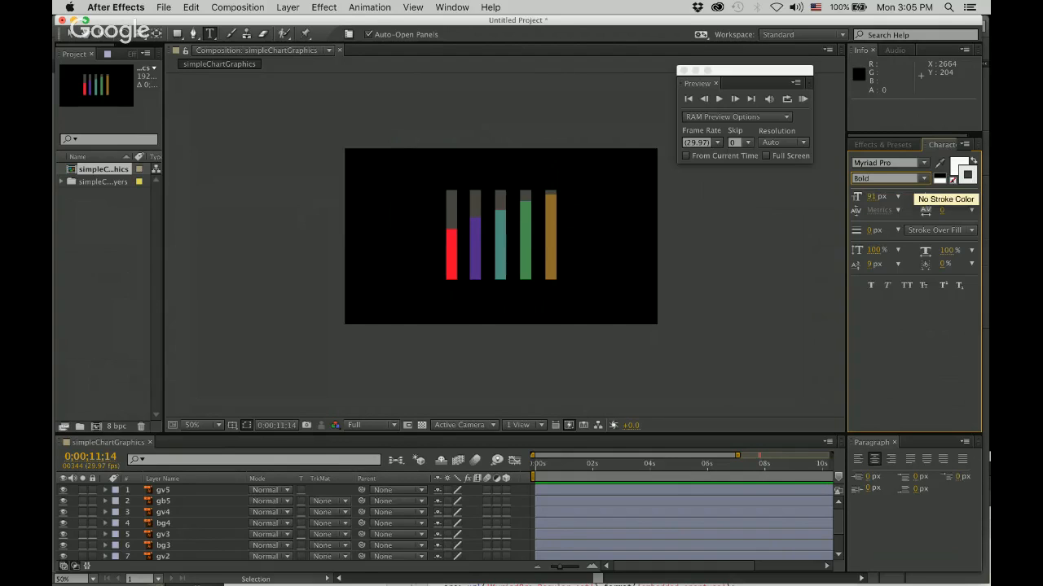
click(953, 180)
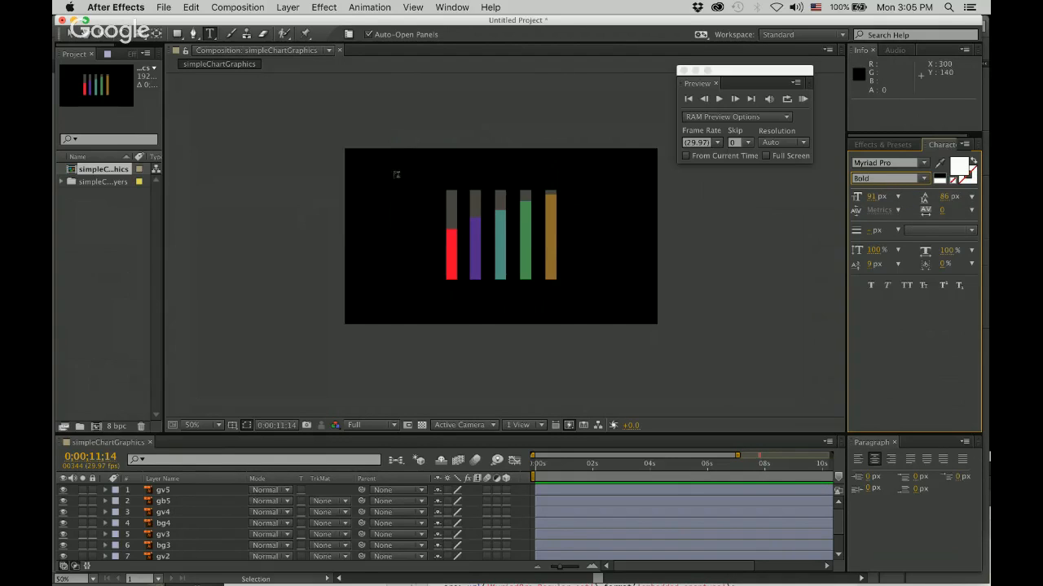
Add a text layer near the composition's upper-left corner reading "Alcohol Consuption by Type".
click(358, 160)
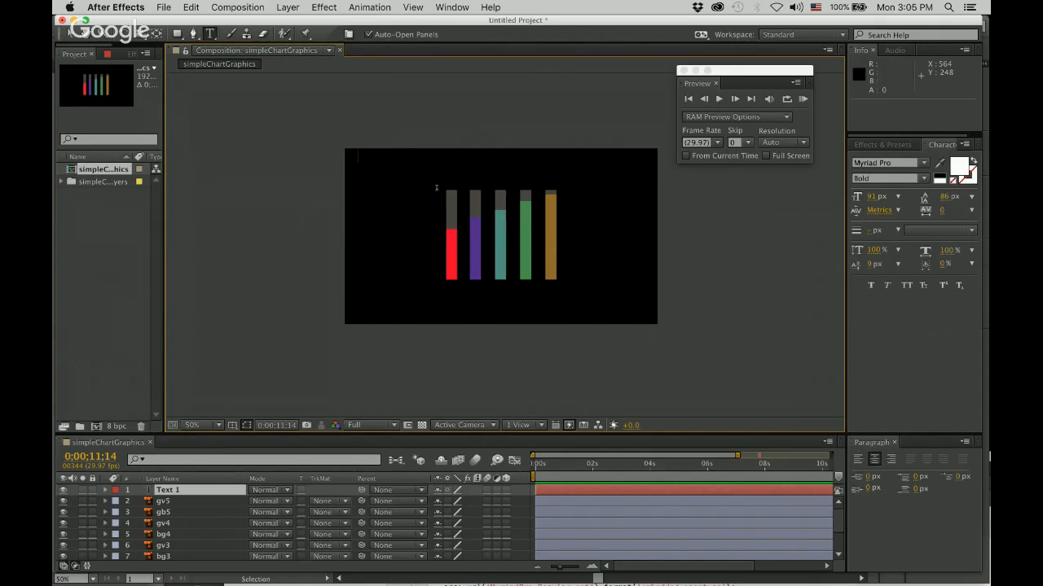
text(Per)
key(BackSpace)
key(BackSpace)
key(BackSpace)
text(Alchol)
key(BackSpace)
key(BackSpace)
key(BackSpace)
text(ohol Consuption)
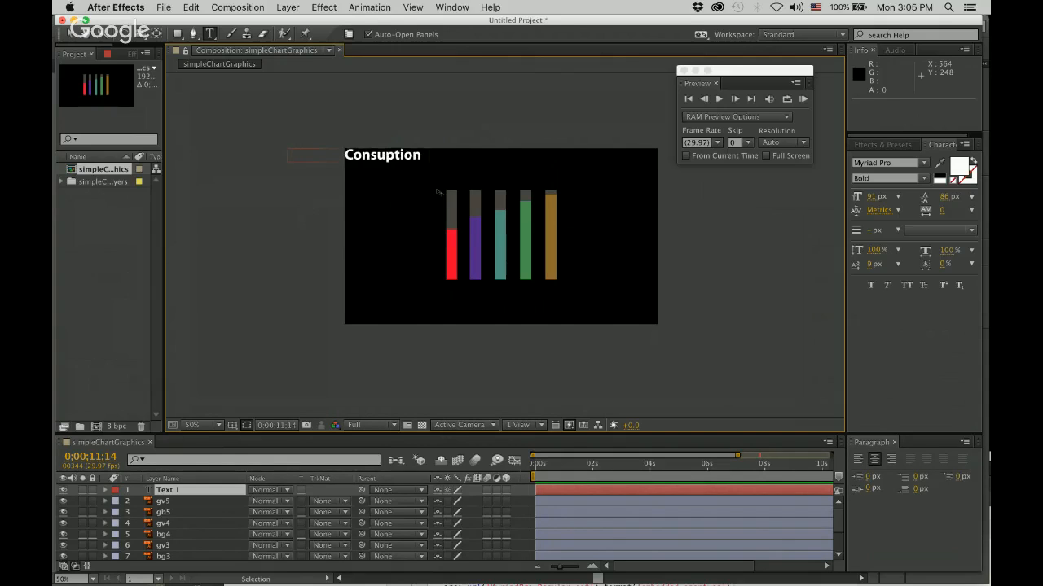
text( by Type)
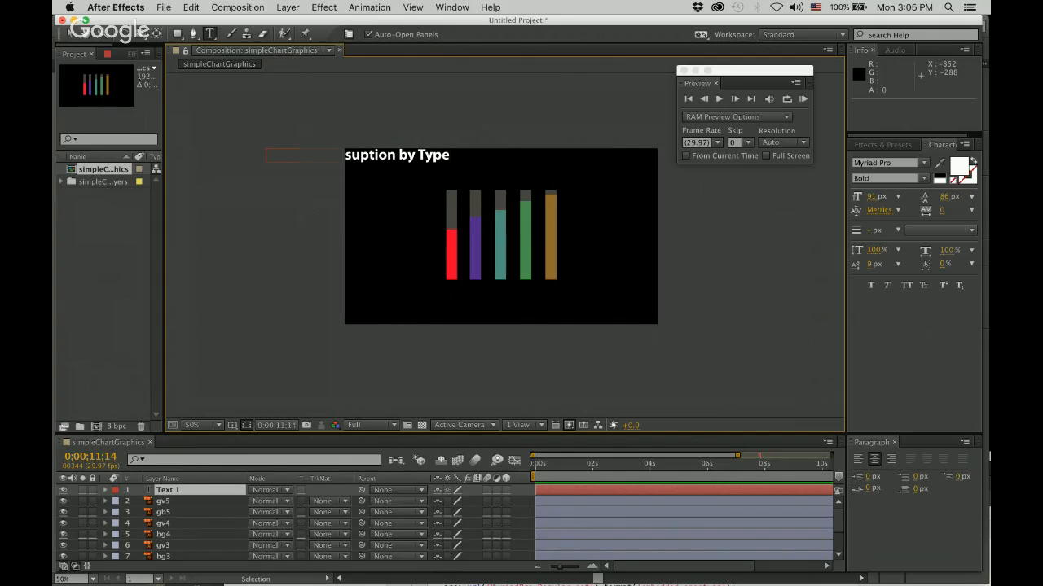
Move the title text fully inside the frame above the bars, to about position 636, 140.
click(69, 34)
drag(371, 156, 467, 163)
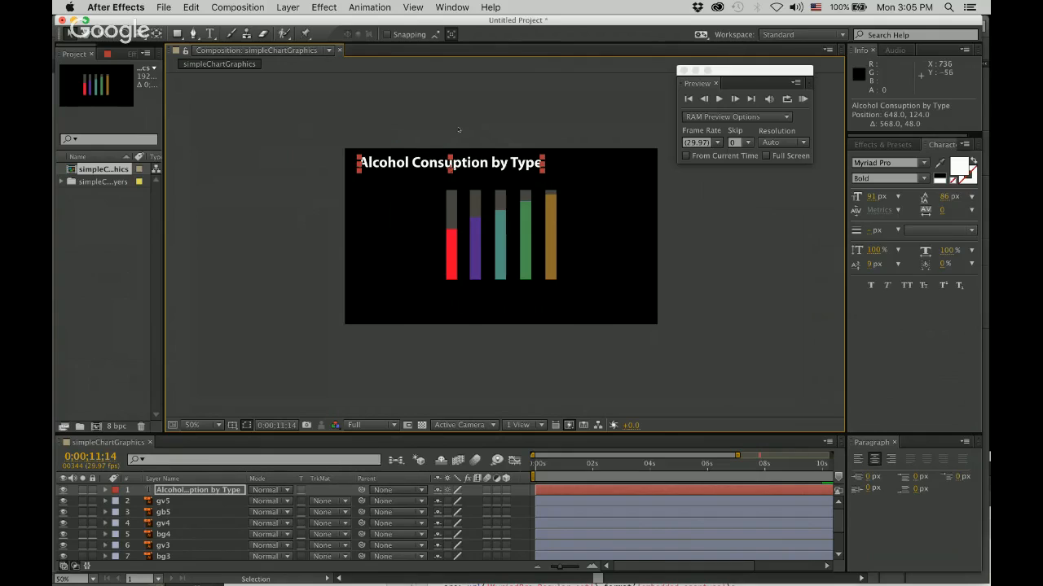
click(483, 195)
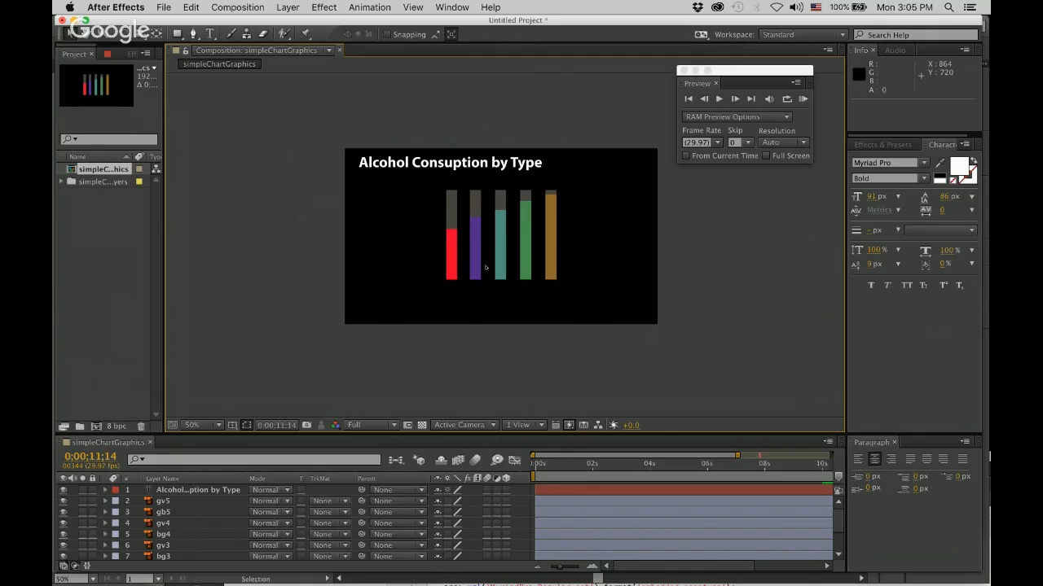
drag(457, 163, 454, 172)
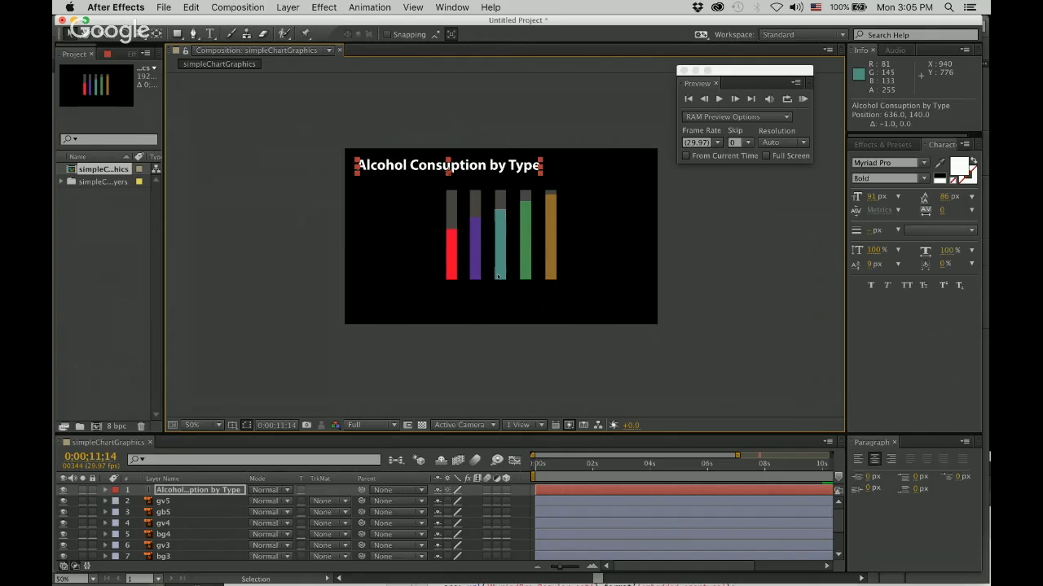
Spread the bars and their gray backgrounds evenly across the frame, moving the red and purple ones leftward and the green and brown ones rightward.
right_click(624, 291)
click(684, 235)
click(586, 298)
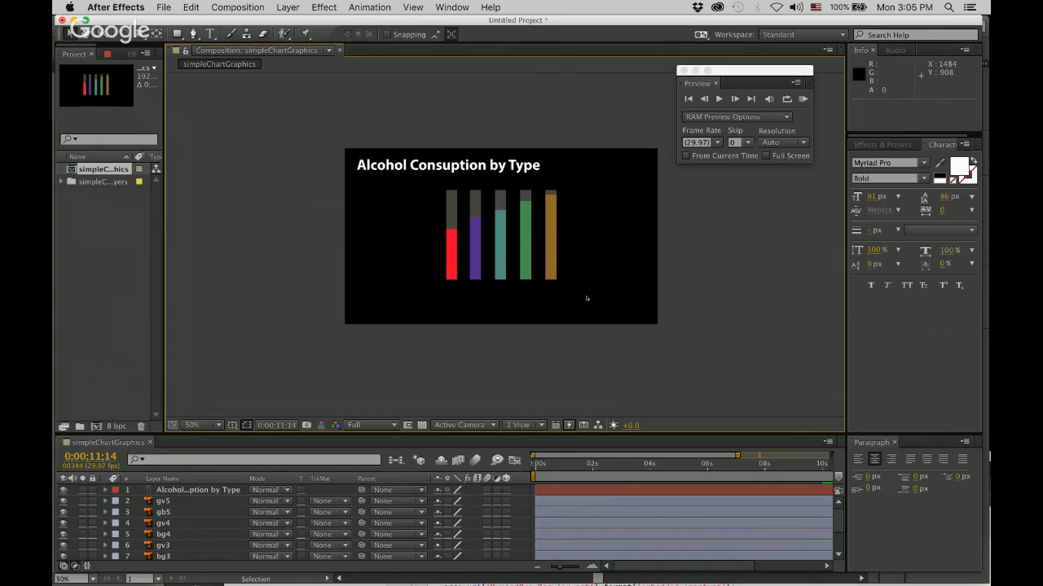
key(period)
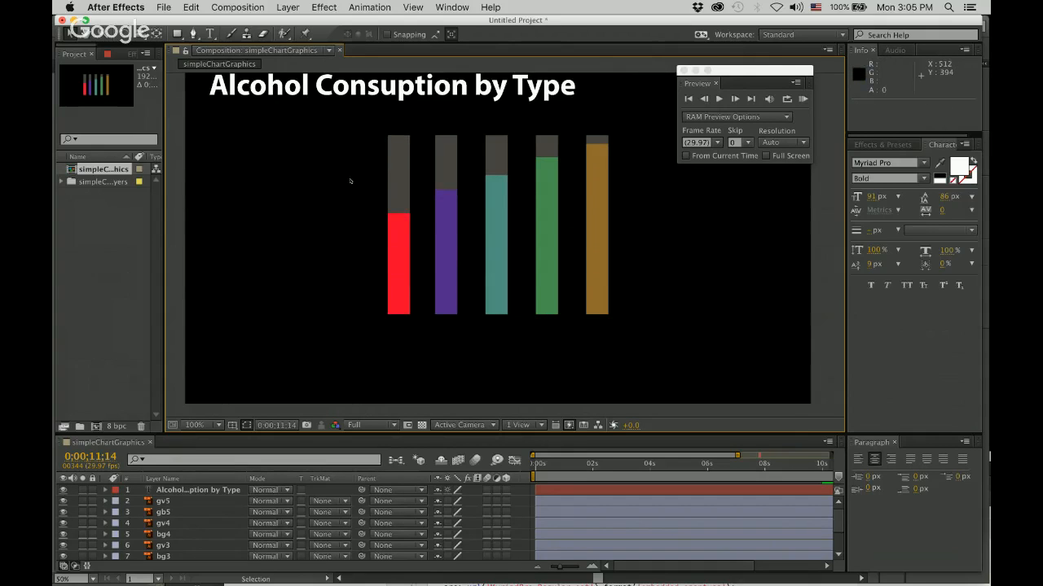
drag(349, 178, 409, 257)
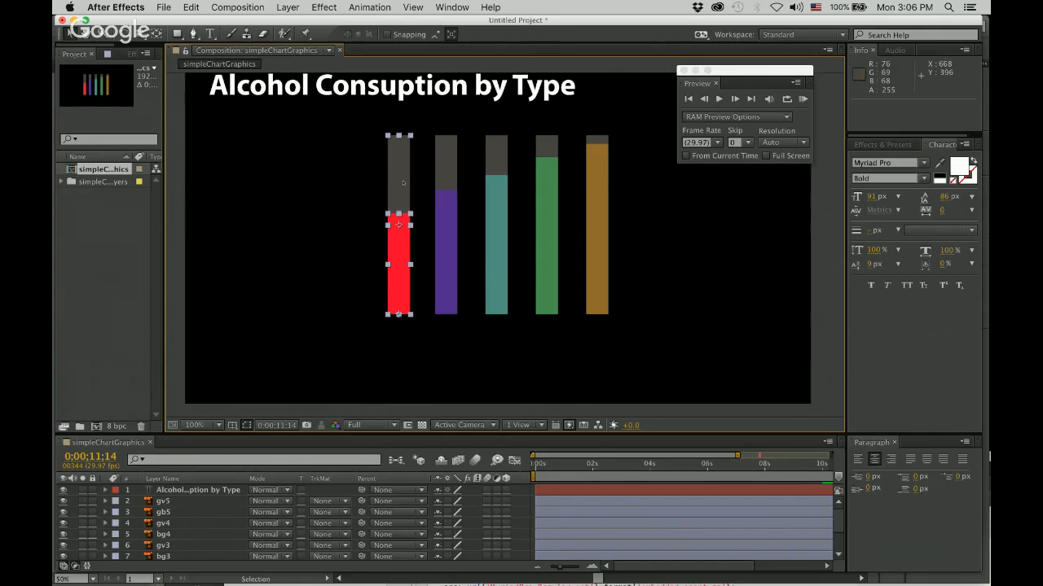
drag(397, 182, 288, 182)
click(444, 163)
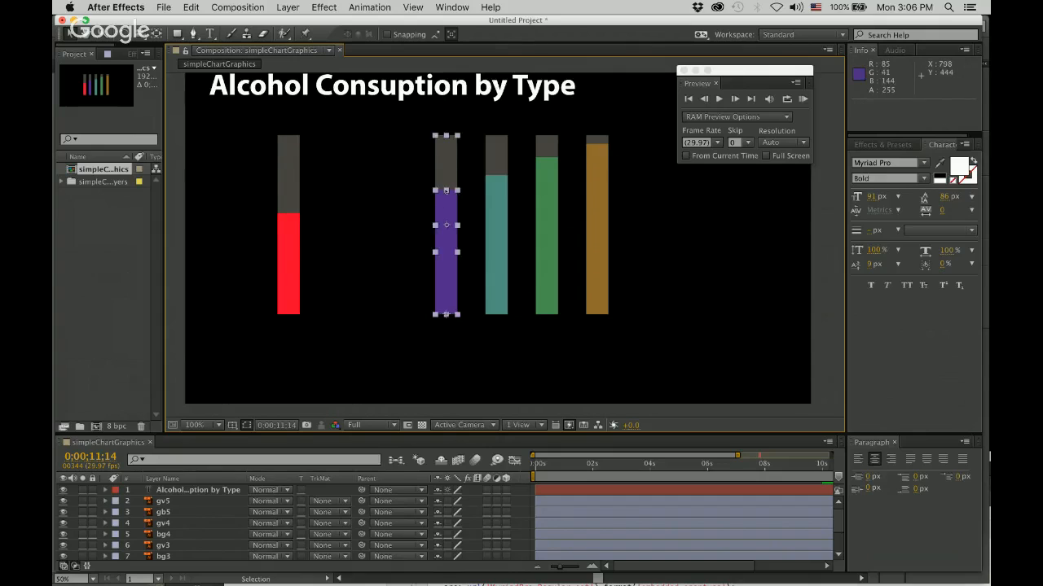
drag(443, 179, 388, 177)
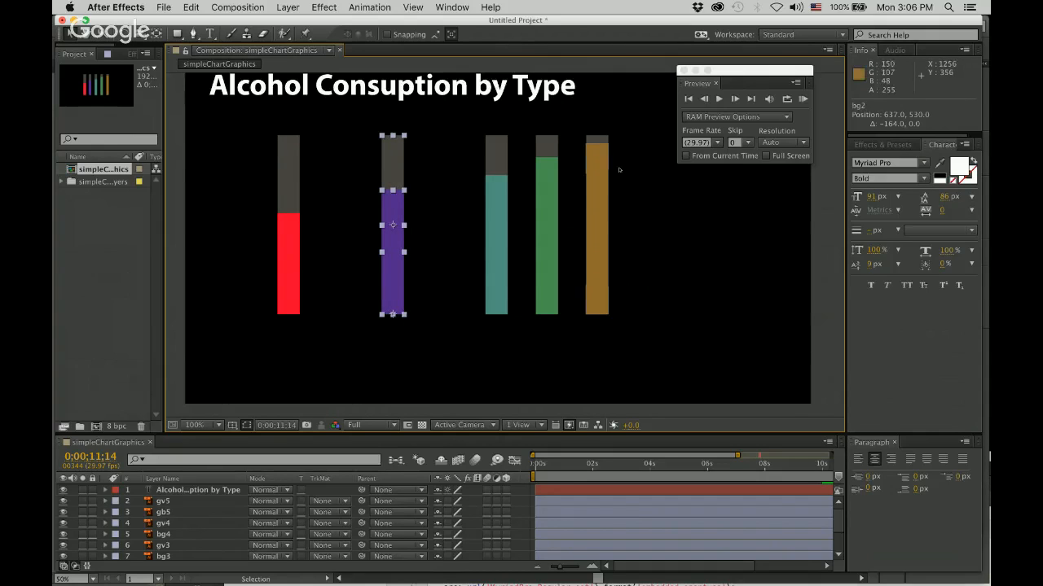
drag(633, 182, 690, 139)
drag(619, 212, 595, 151)
click(533, 200)
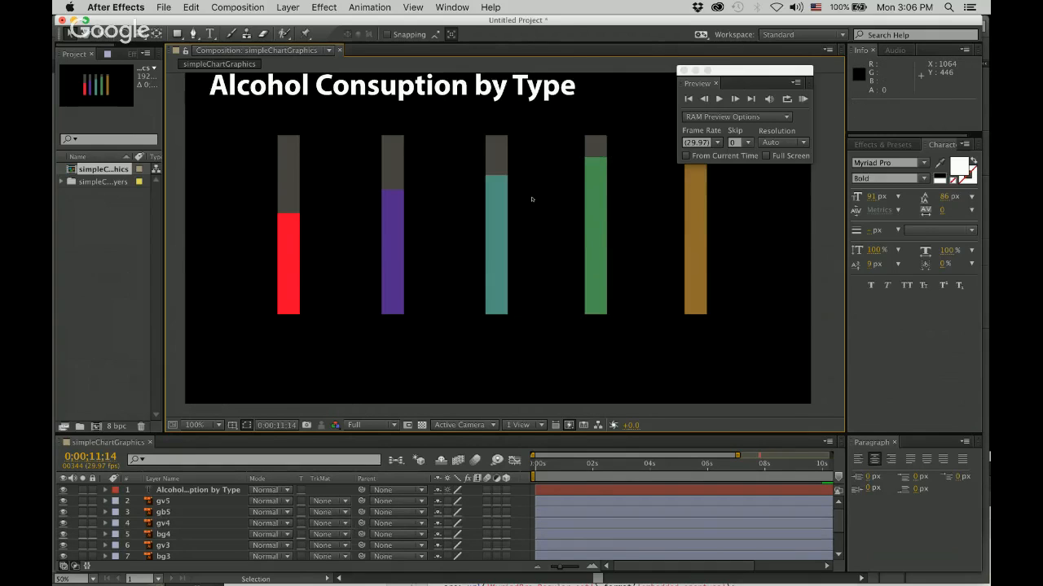
Move the Preview panel off the composition, set the text size to 50 px and start an empty text layer below the red bar.
drag(731, 72, 872, 310)
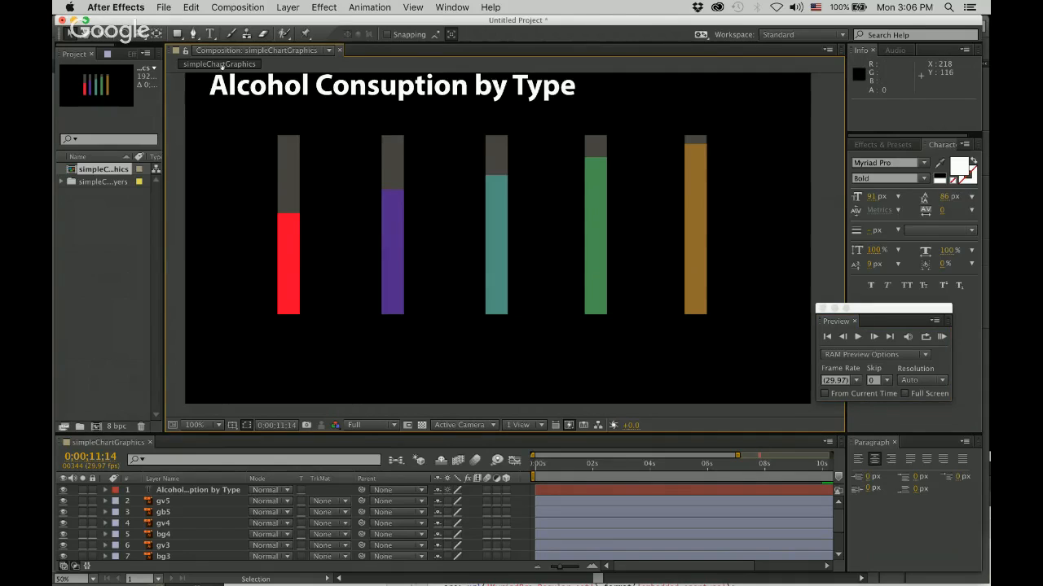
click(210, 34)
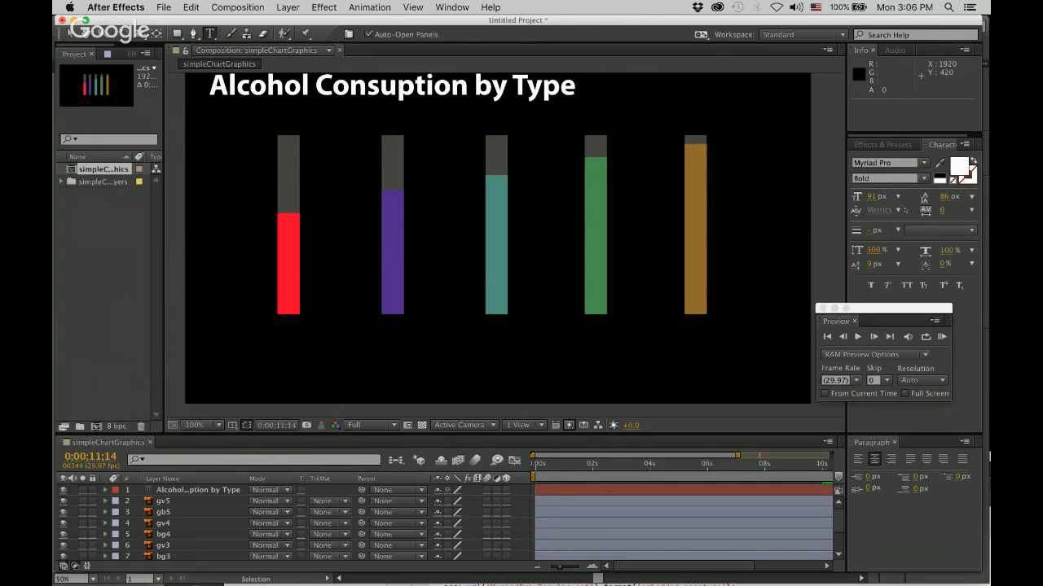
click(871, 196)
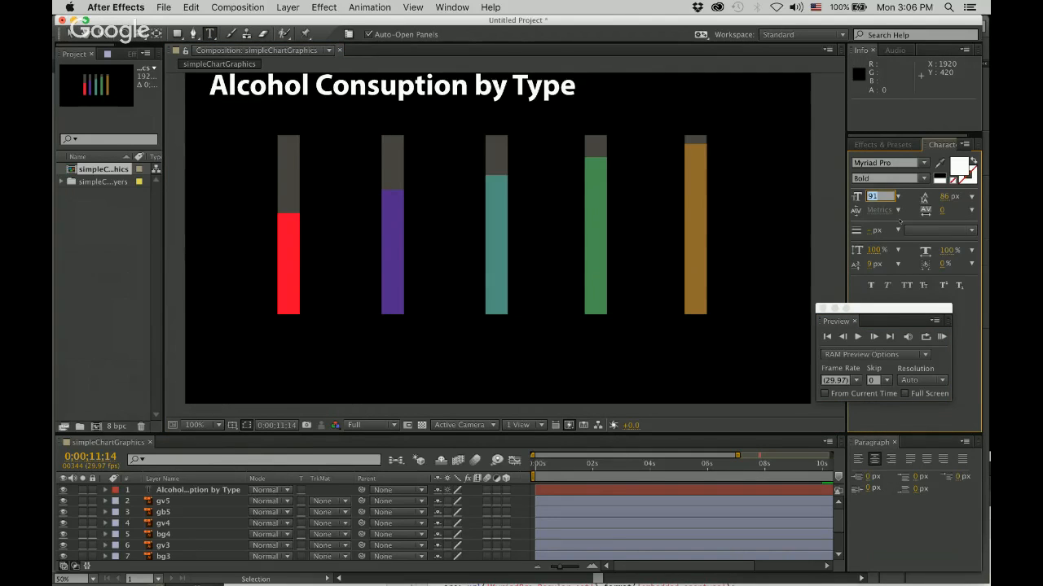
text(60)
key(Return)
click(895, 178)
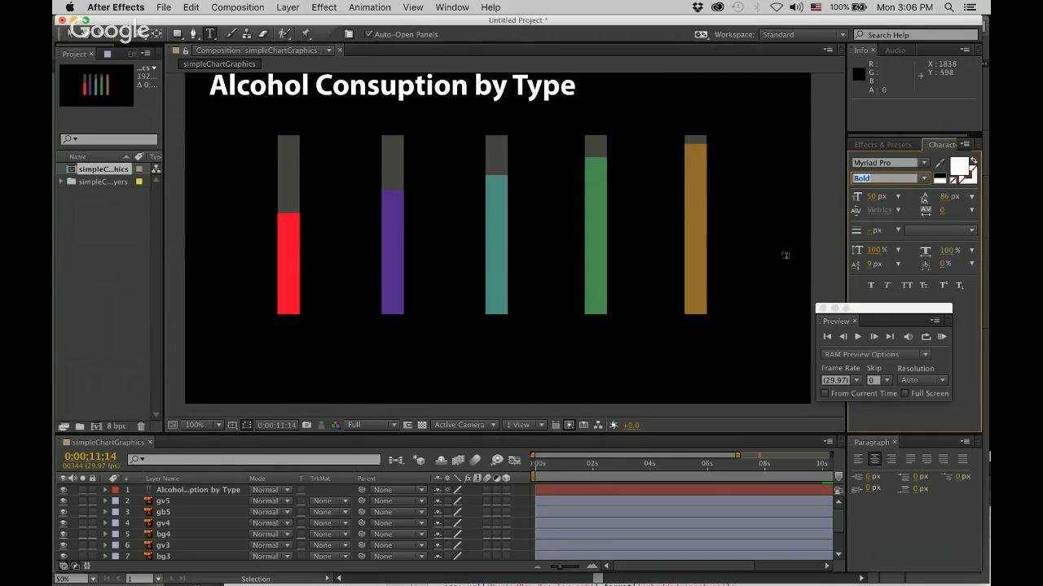
click(250, 341)
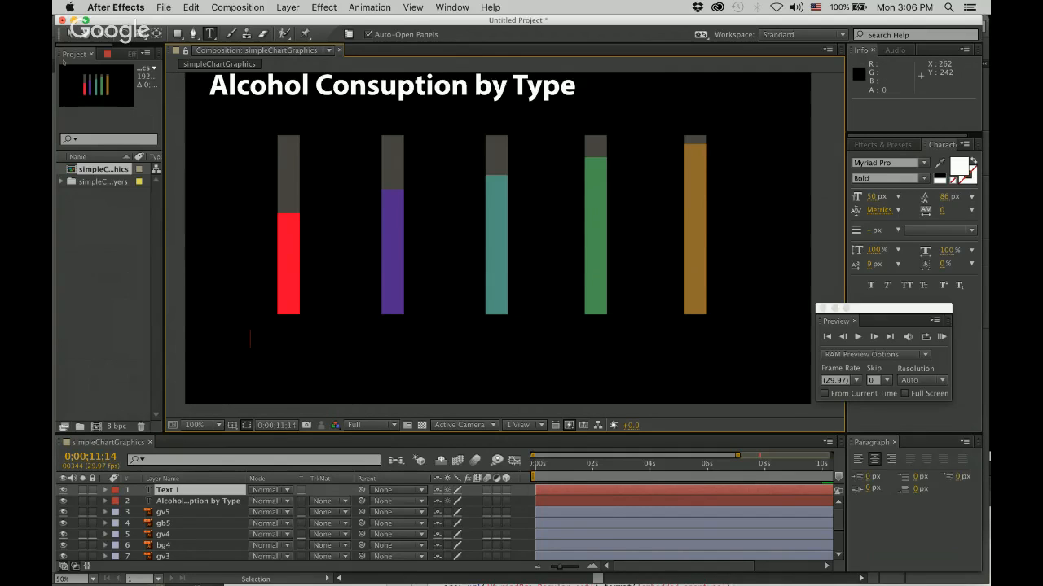
click(68, 33)
Correct the title to read "Alcohol Consumption by Type" and move it to about position 702, 162.
double_click(396, 92)
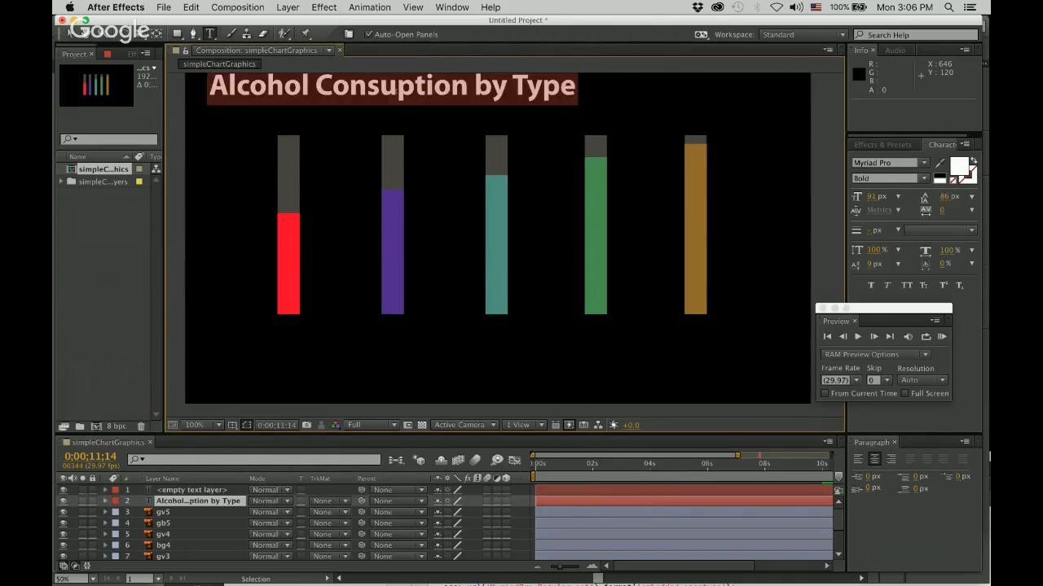
click(396, 92)
text(m)
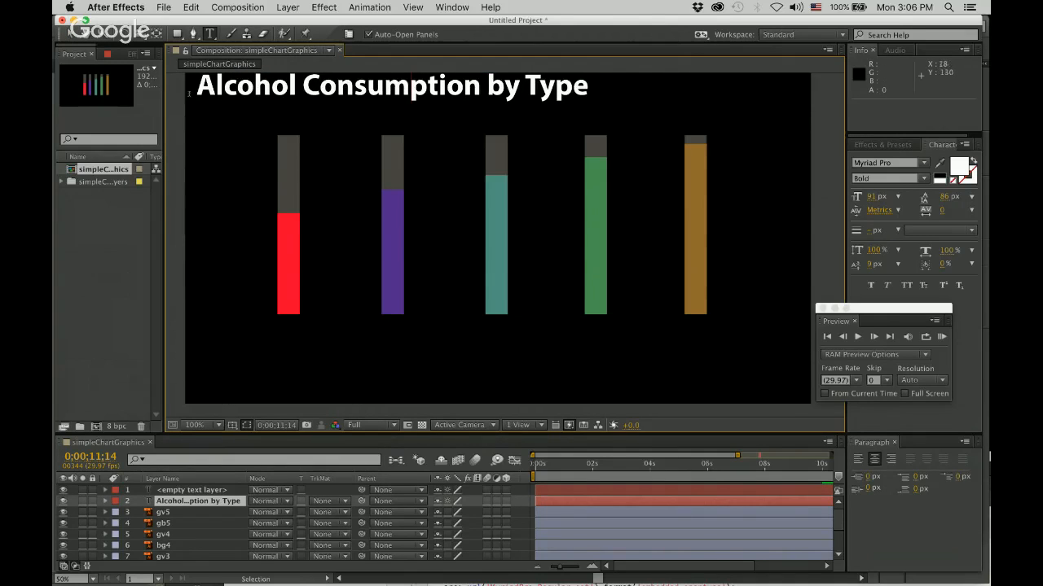
click(68, 34)
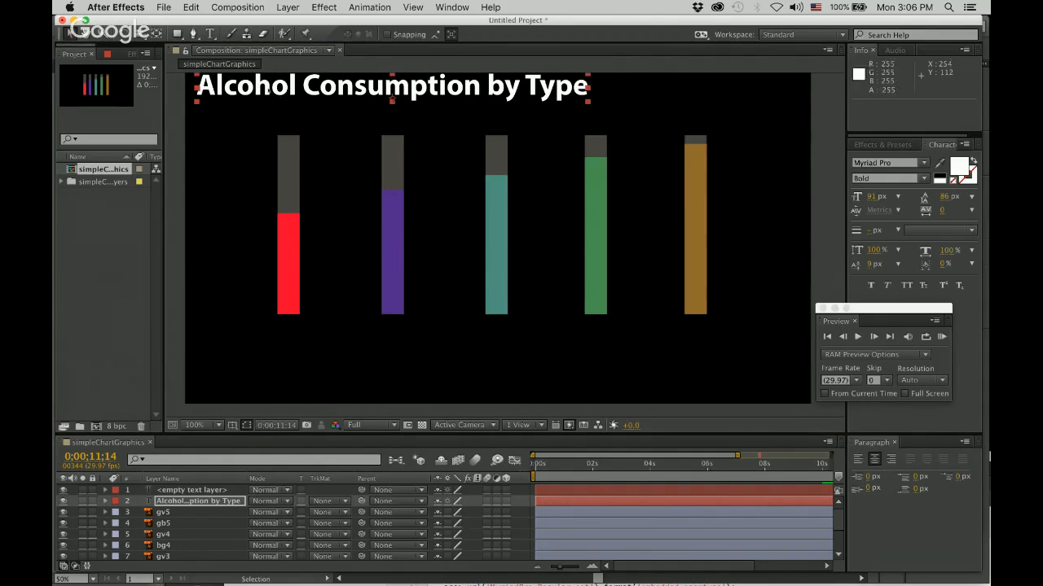
drag(278, 94, 299, 102)
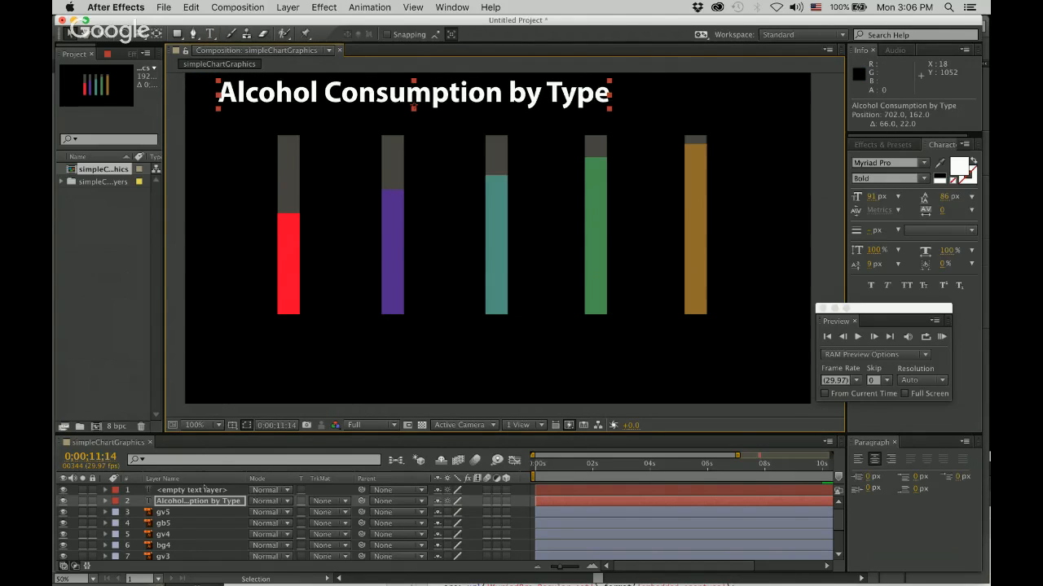
Delete the empty text layer and add a "Liquor" label centered beneath the red bar, at about position 314, 900.
click(206, 490)
key(Delete)
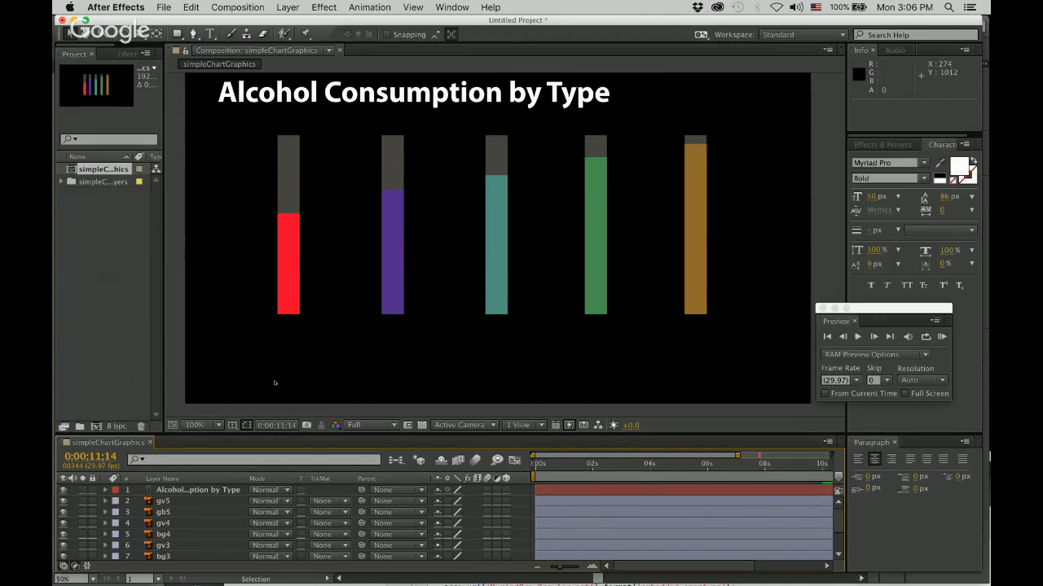
click(210, 34)
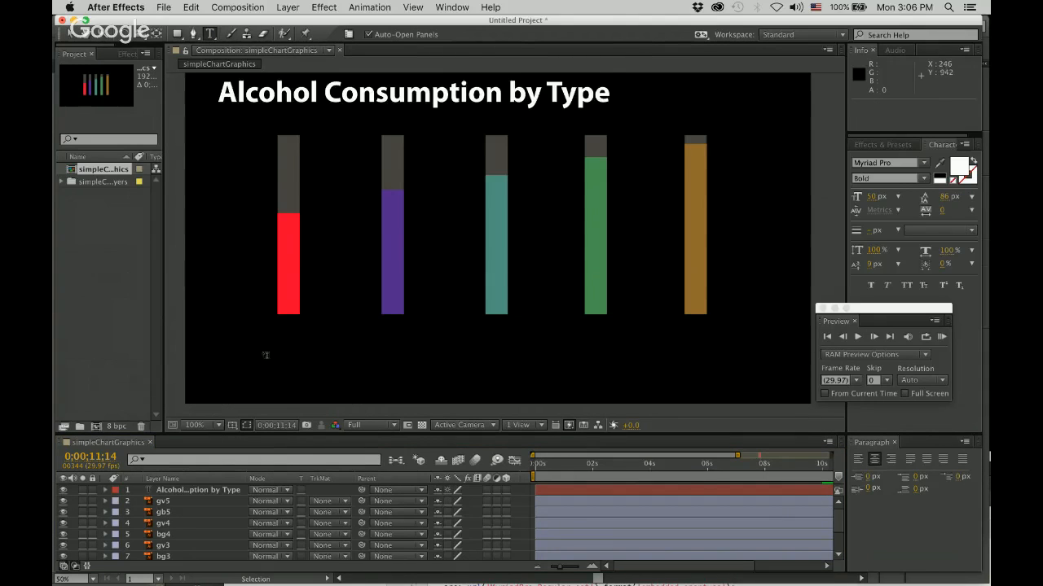
click(248, 335)
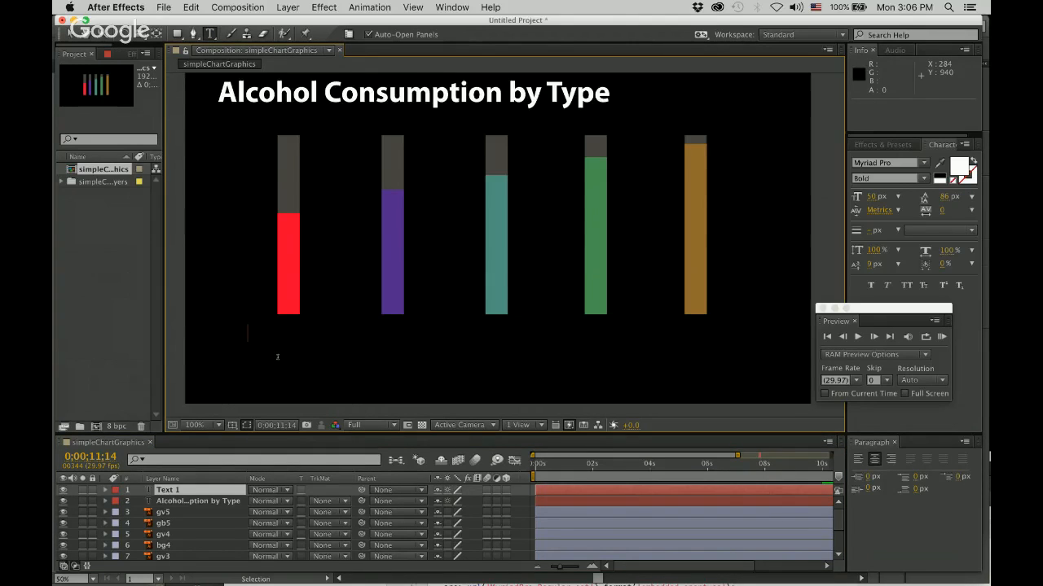
text(S)
key(BackSpace)
text(Liquor)
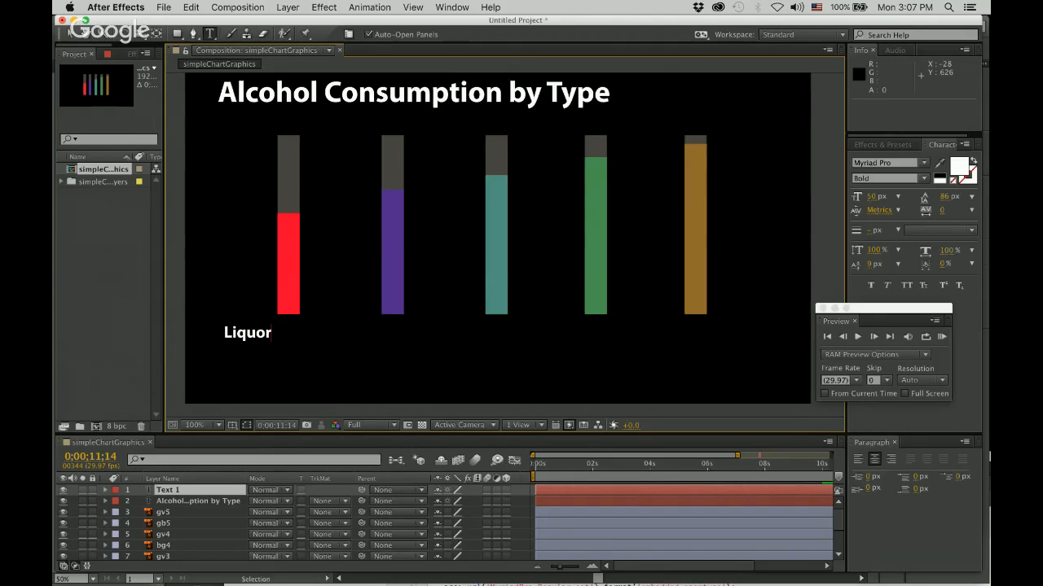
click(70, 34)
drag(258, 327, 299, 328)
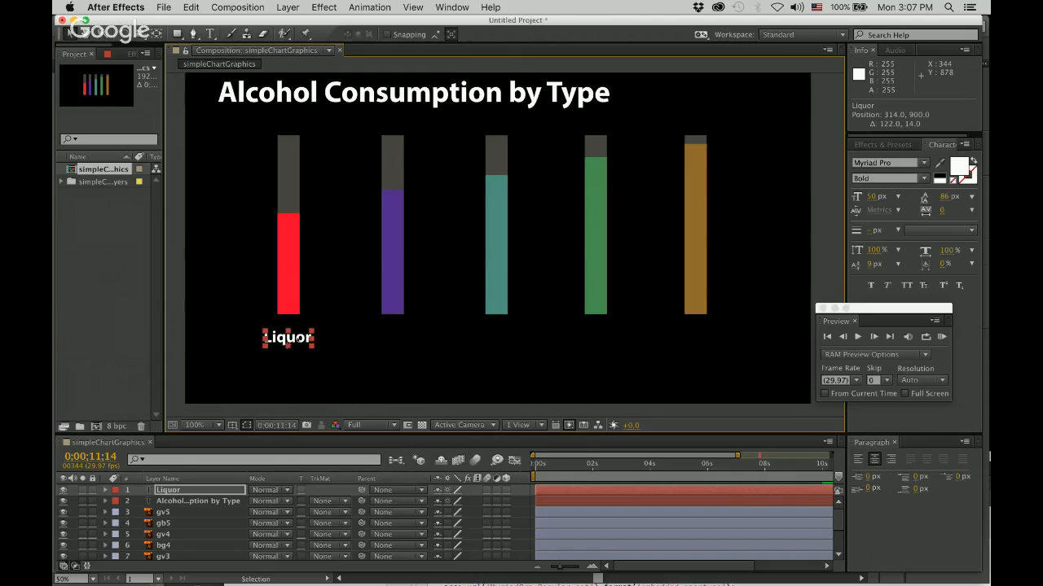
drag(298, 330, 399, 337)
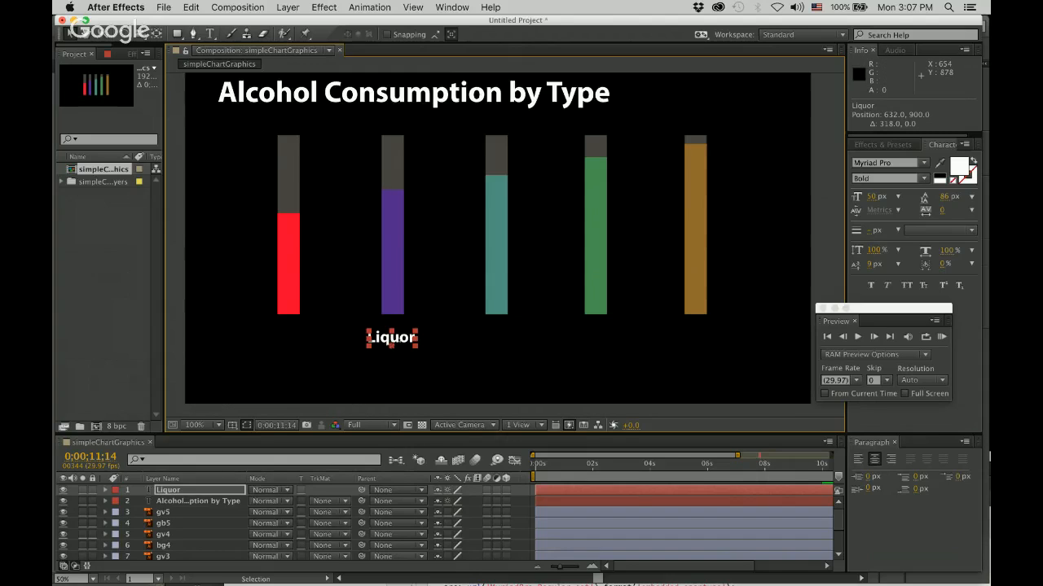
key(super+z)
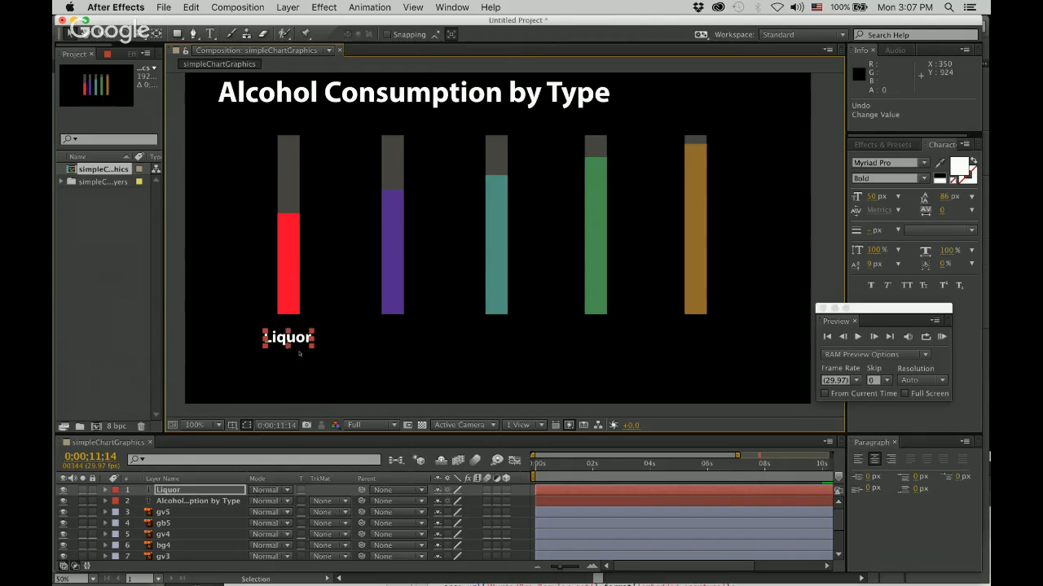
drag(298, 337, 400, 337)
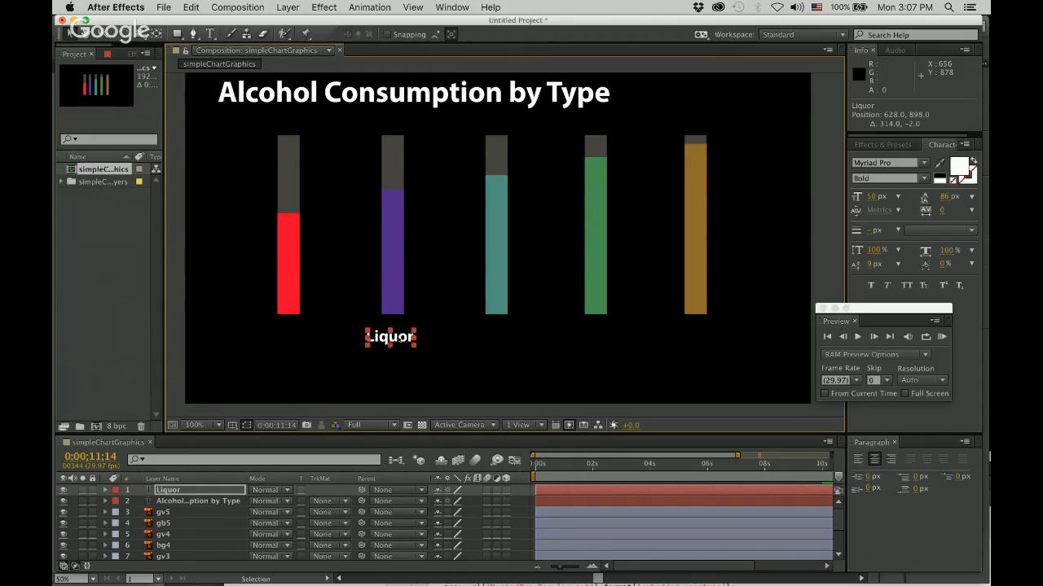
key(super+z)
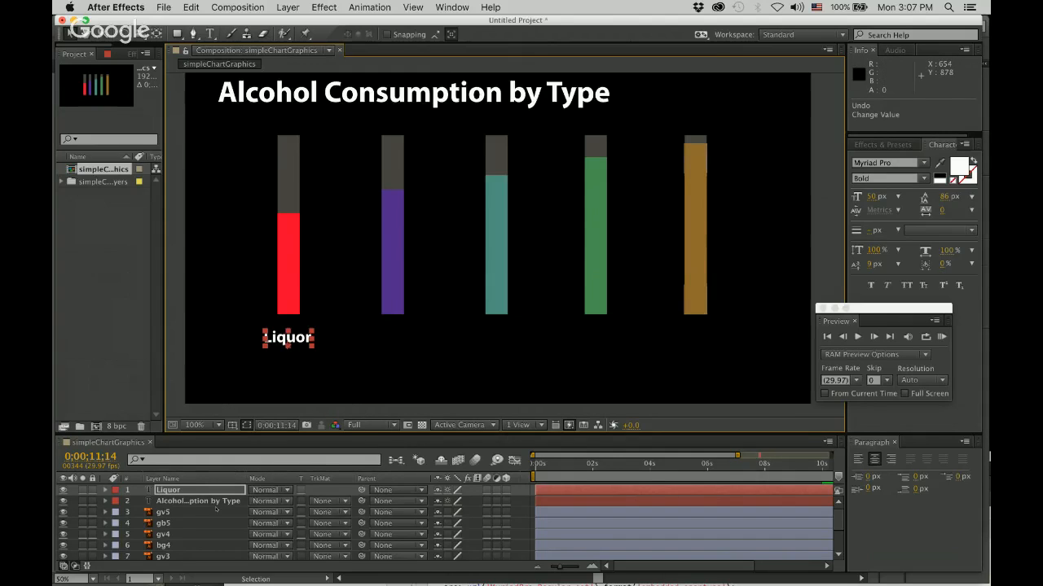
Duplicate the Liquor label, place the copy beneath the purple bar at about position 634, 900, and change its text to "Wine".
click(283, 7)
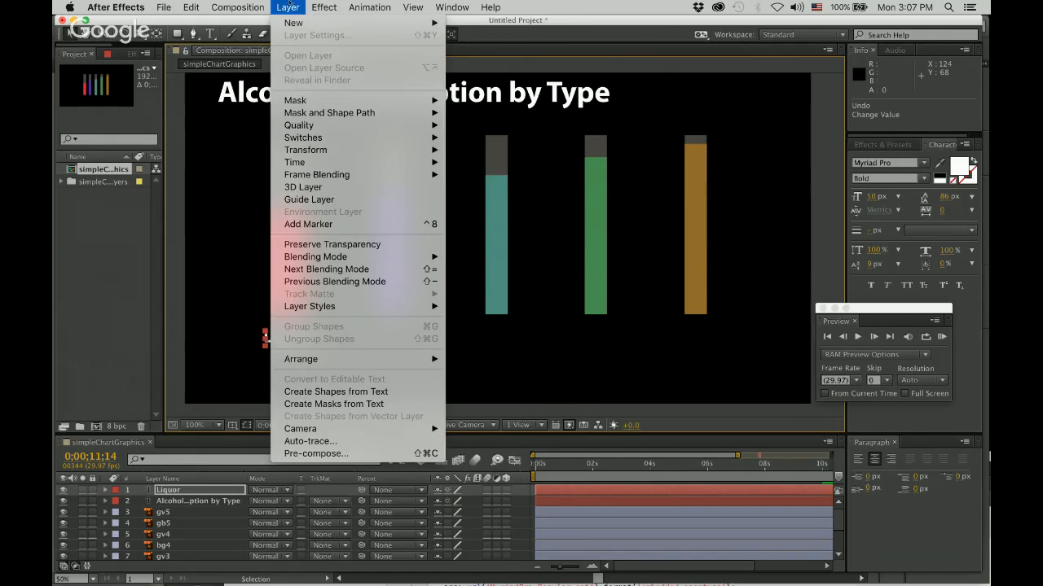
mouse_move(192, 7)
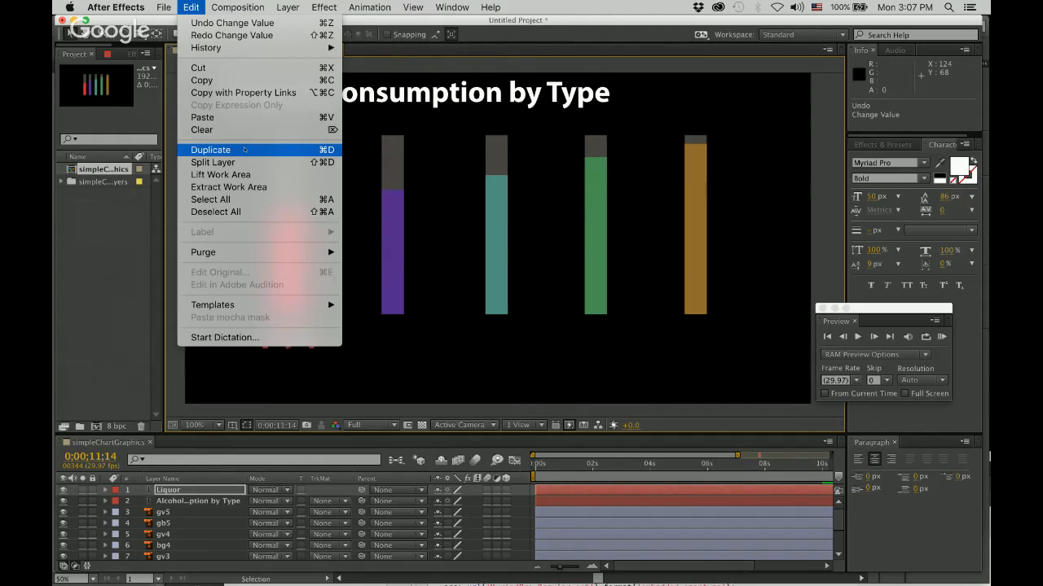
click(210, 150)
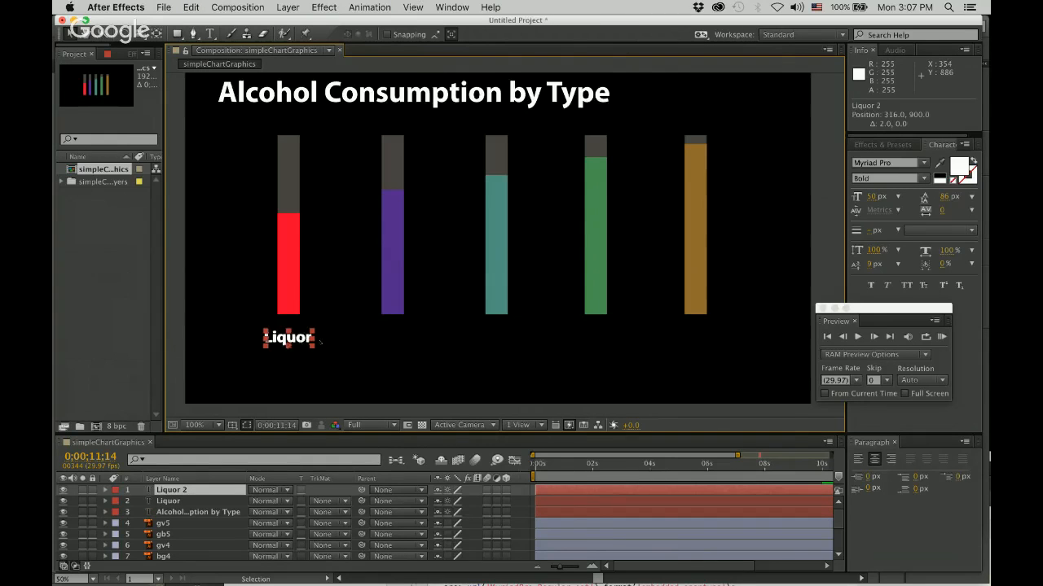
drag(299, 339, 405, 342)
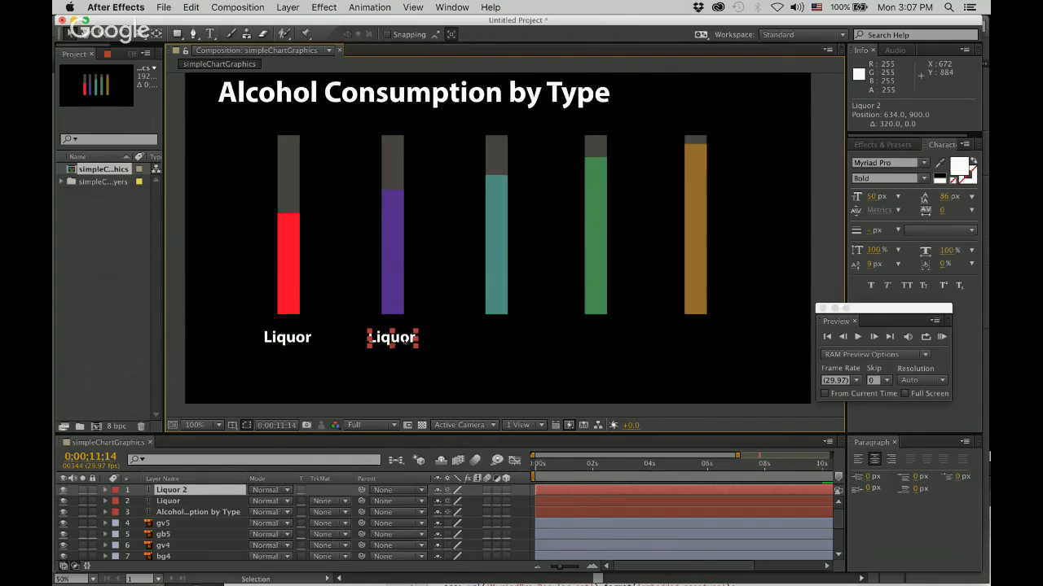
key(Return)
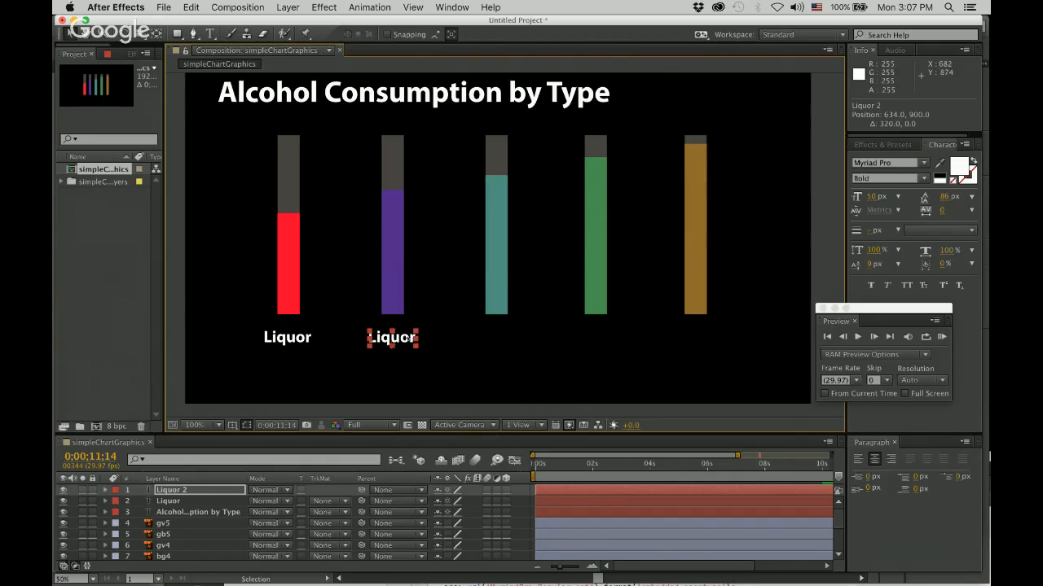
double_click(395, 339)
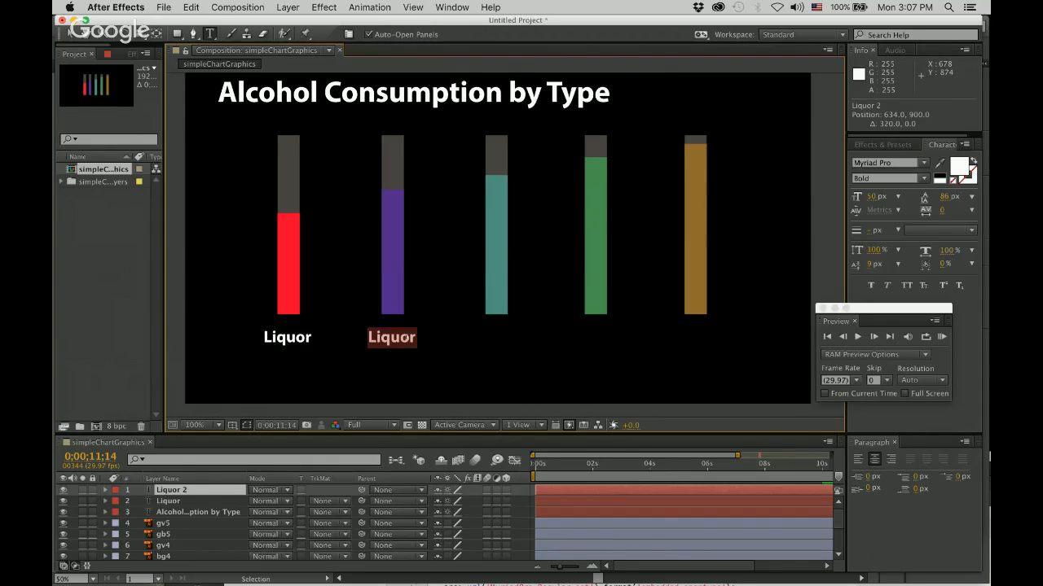
text(Wine)
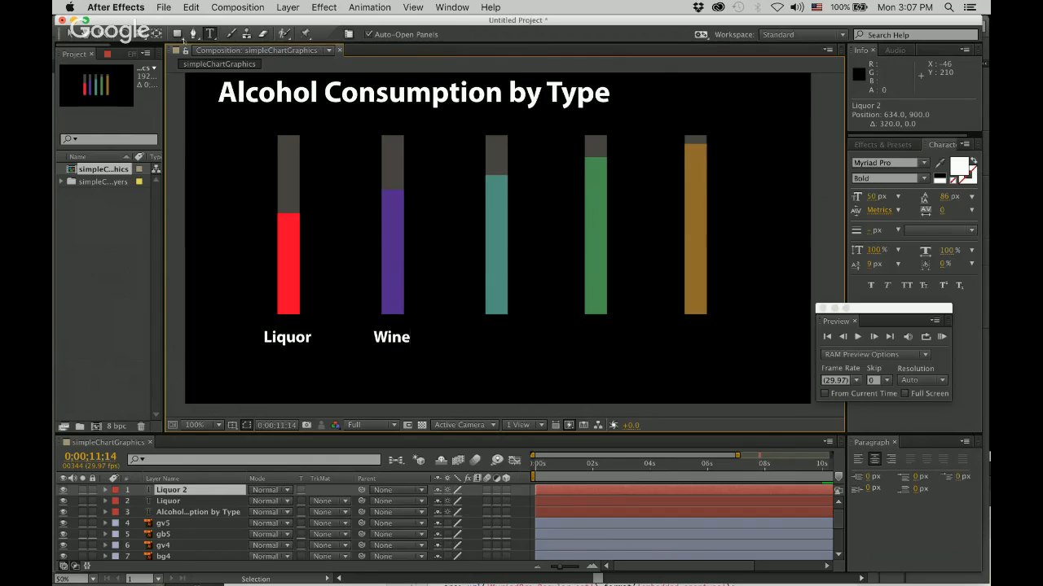
click(177, 33)
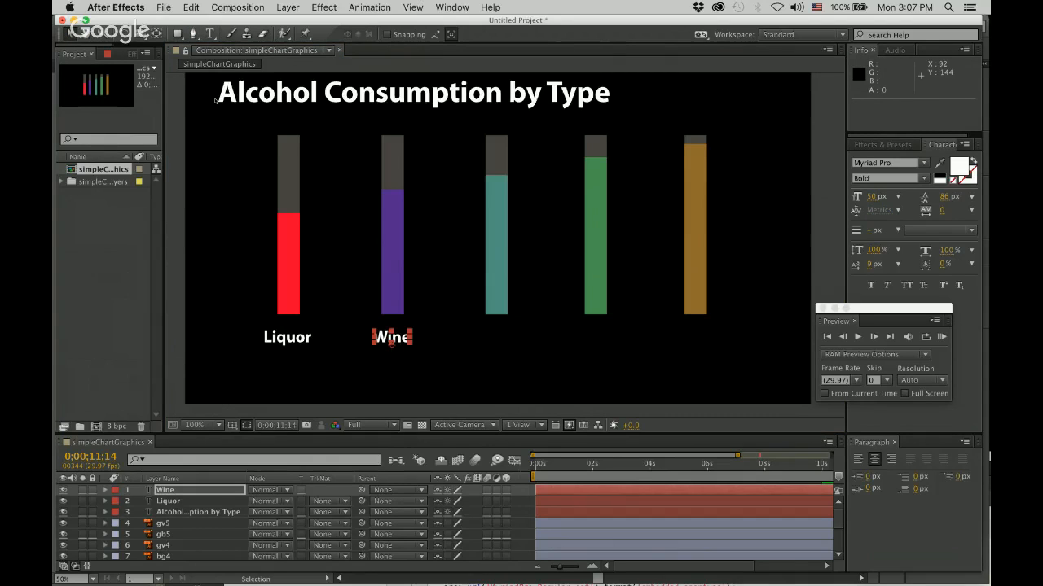
Duplicate the Wine label, place the copy beneath the teal bar at about position 952, 900, and open its text for editing.
key(super+d)
drag(392, 342, 495, 342)
key(Return)
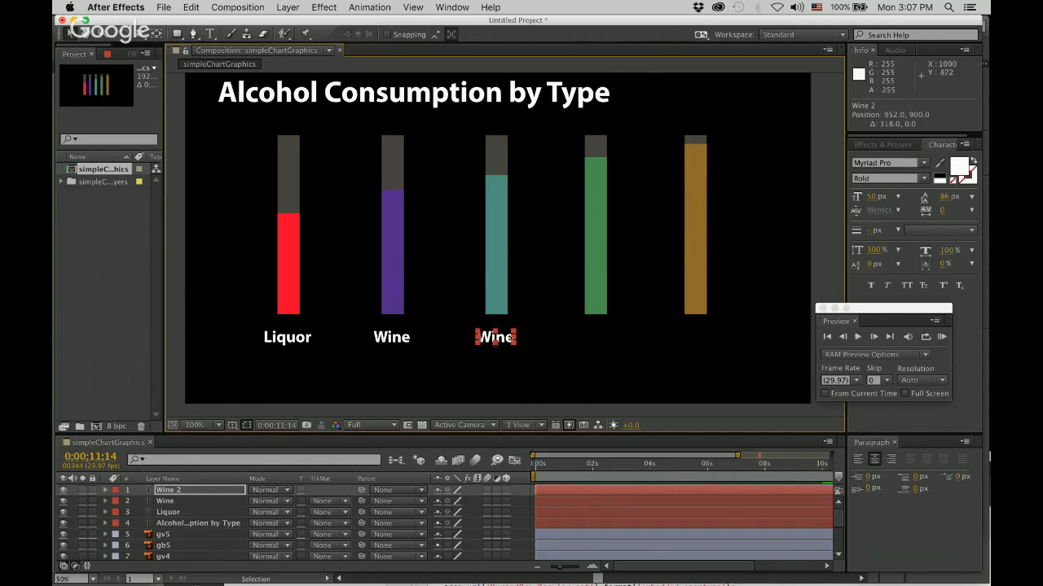
double_click(501, 336)
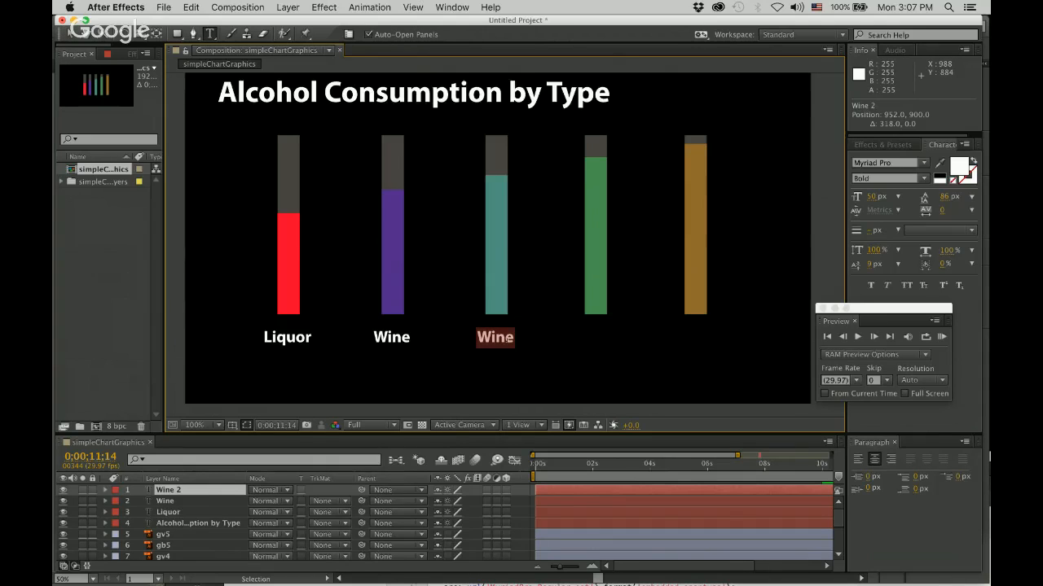
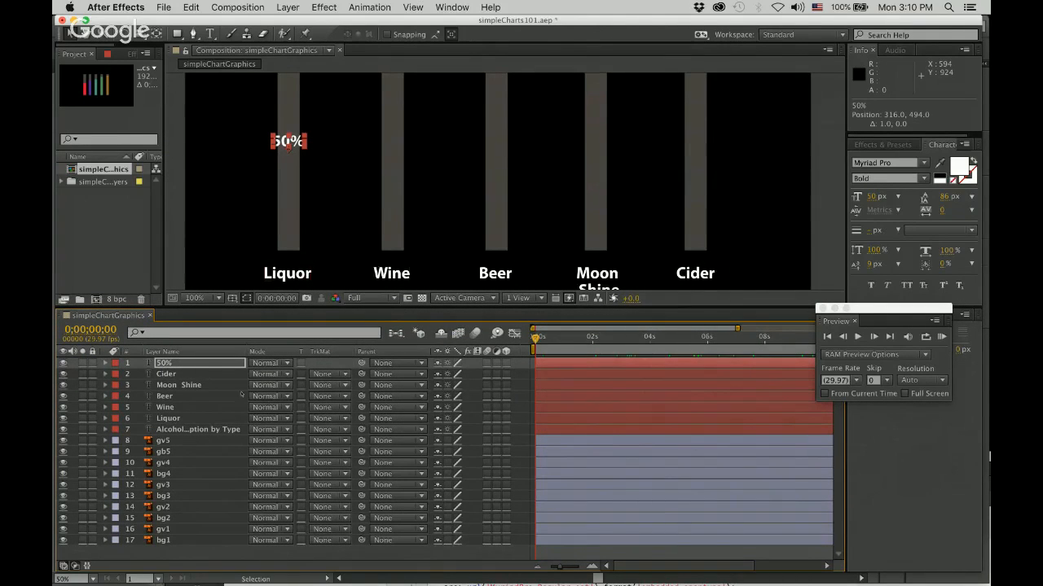
Move the 50% text layer directly above gv1 in the layer stack and reveal the properties of both layers.
drag(163, 363, 174, 523)
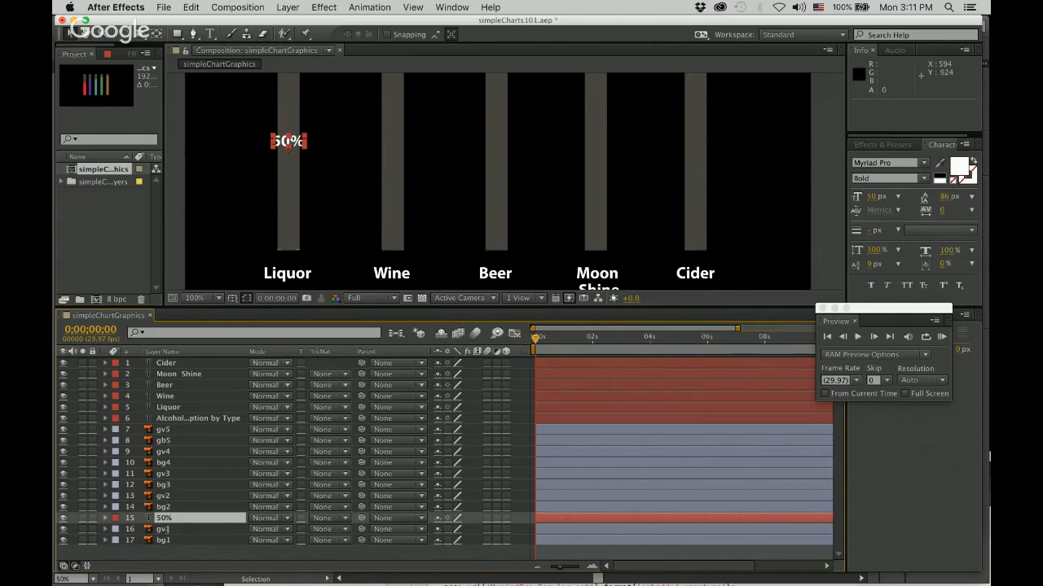
click(105, 530)
scroll(344, 491, down, 3)
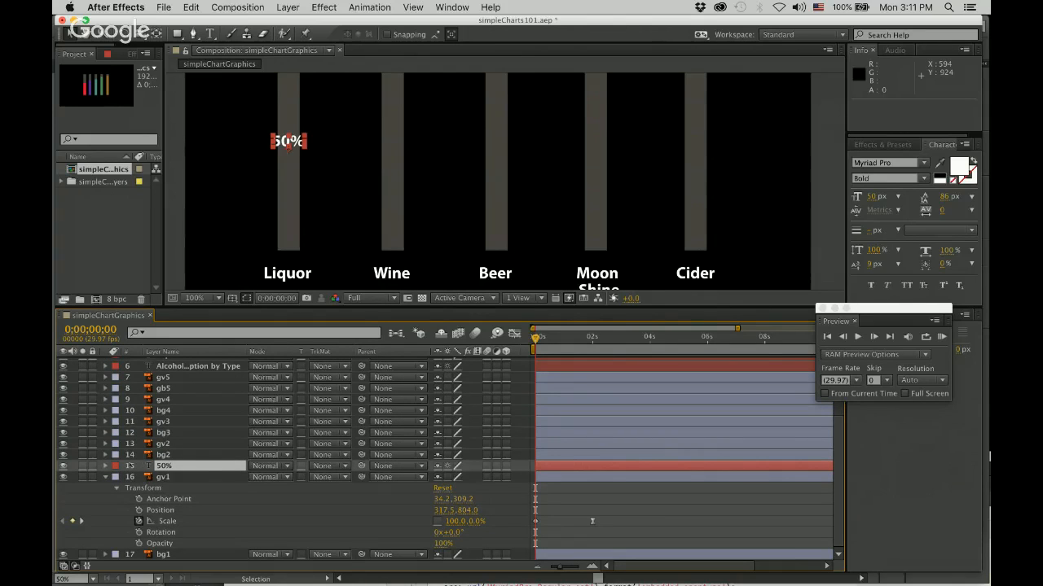
click(105, 465)
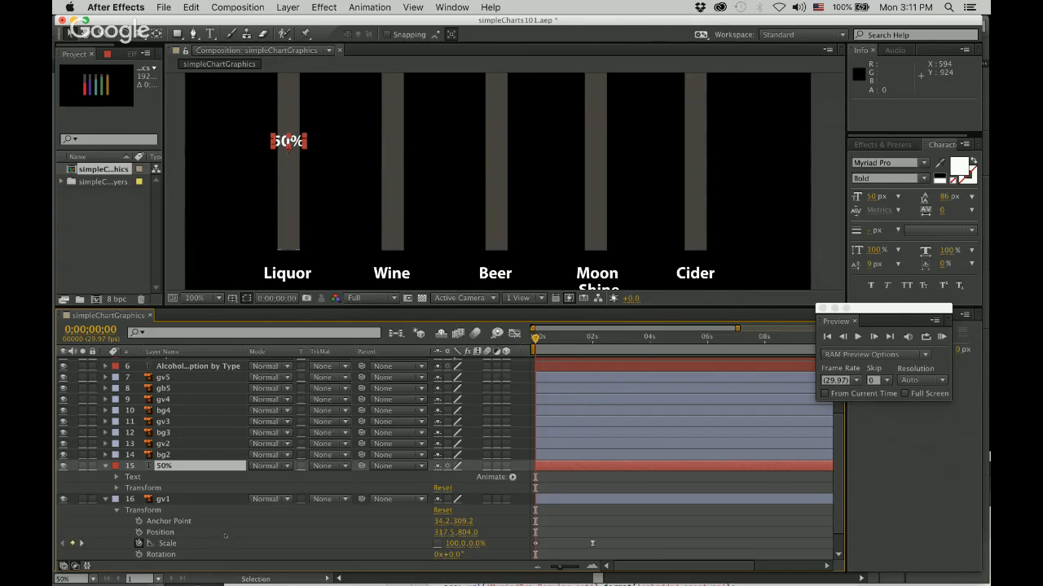
Start Position keyframing on the 50% text layer with a keyframe at 0;00;02;00, where the red bar is fully grown.
drag(535, 338, 592, 338)
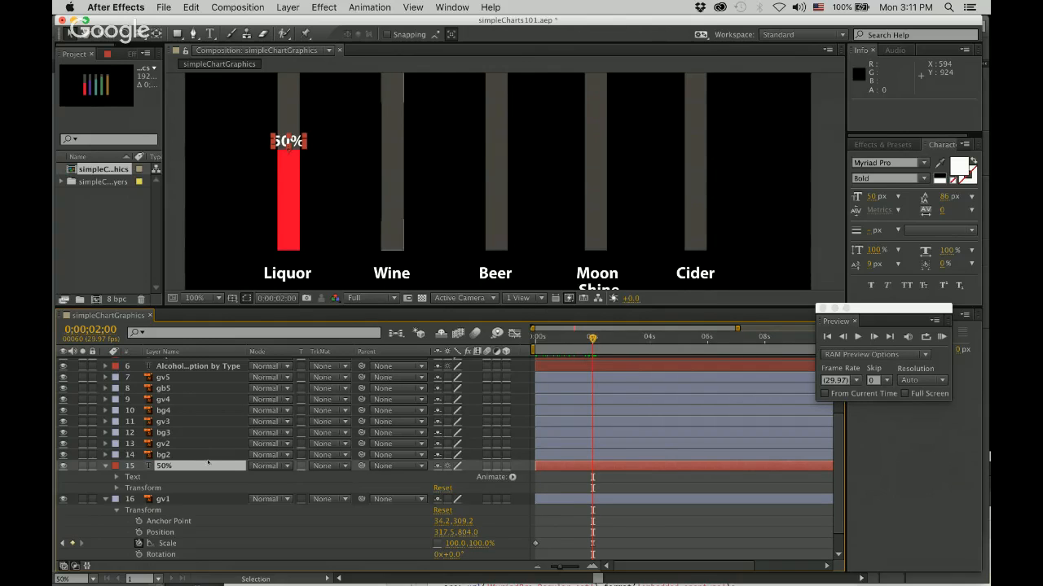
click(118, 488)
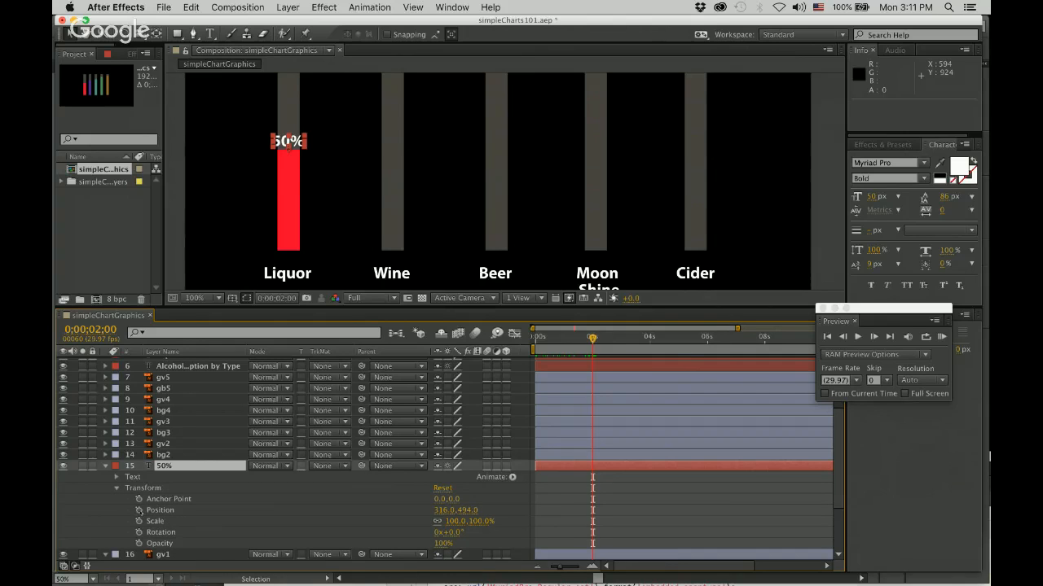
click(139, 509)
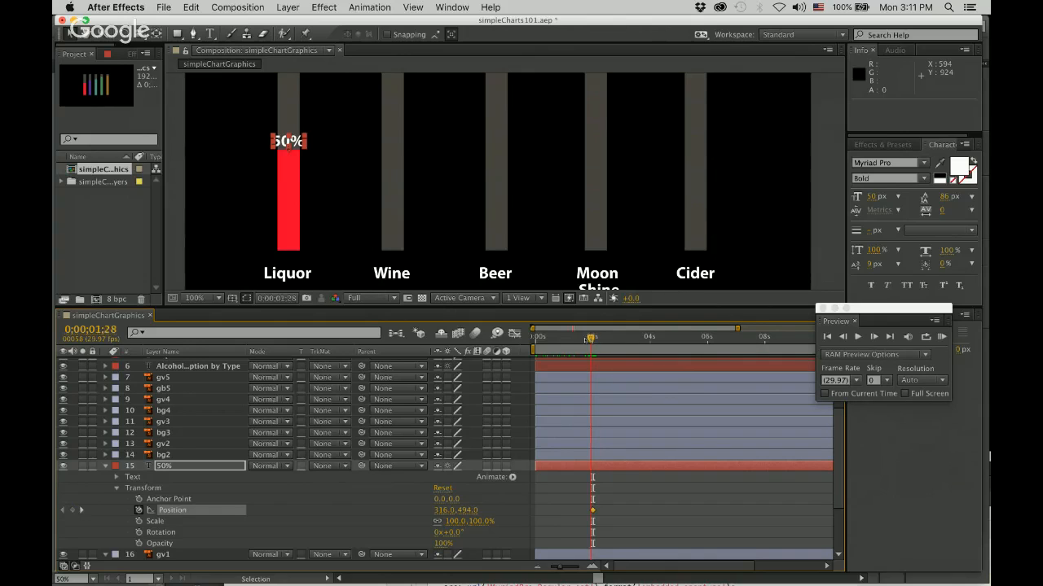
Add a Position keyframe at 0;00;00;00 with the 50% label lowered to the red bar's base, about 316, 806, and preview the motion.
drag(593, 336, 535, 337)
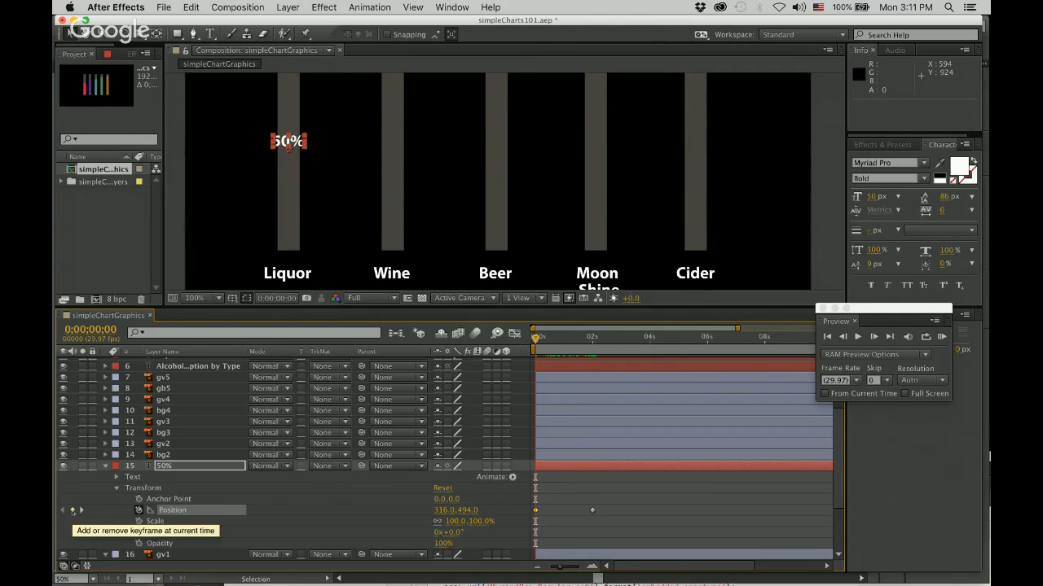
click(72, 510)
drag(288, 142, 307, 244)
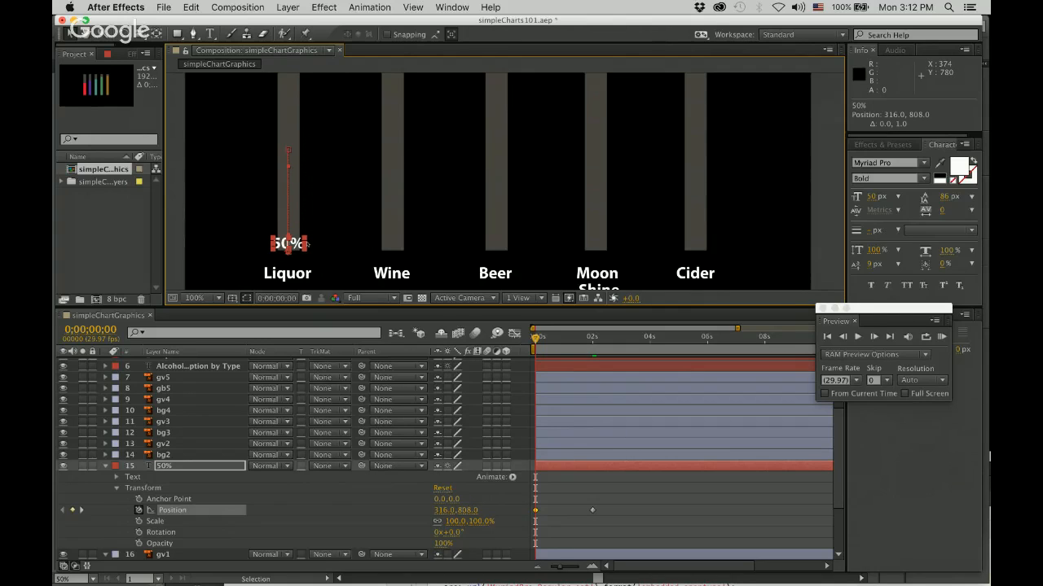
key(space)
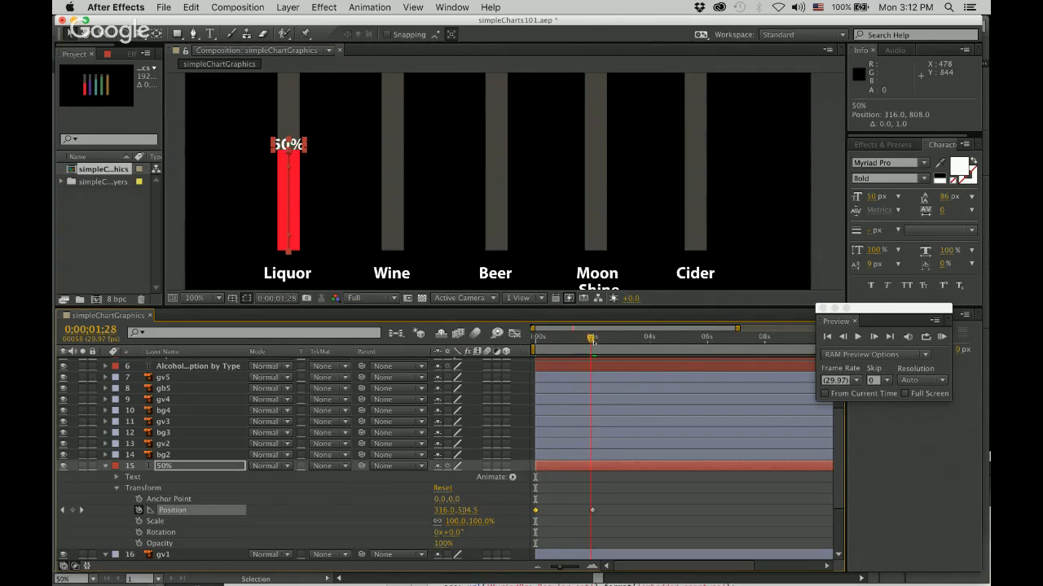
click(592, 339)
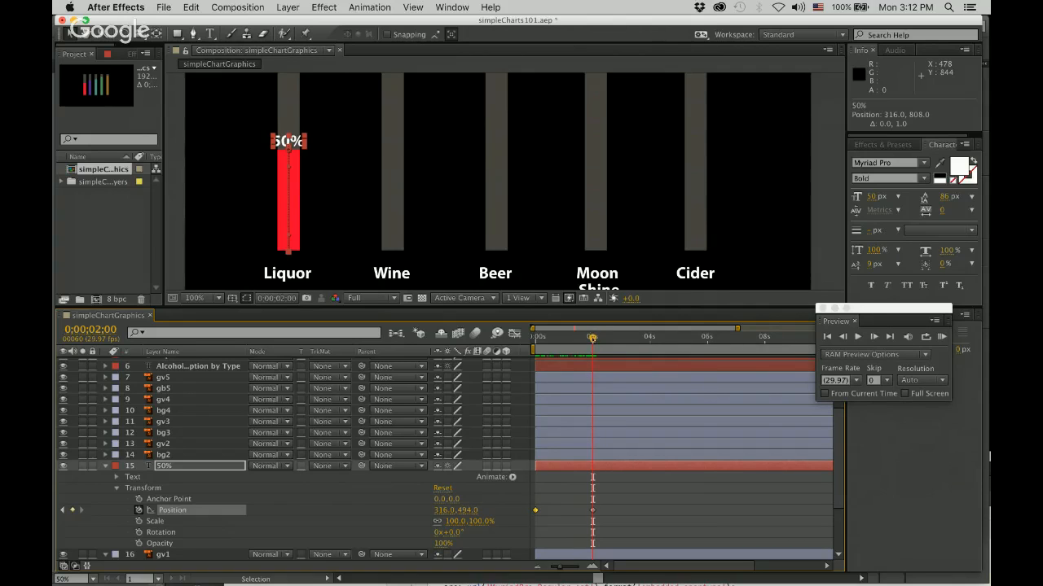
drag(593, 338, 535, 338)
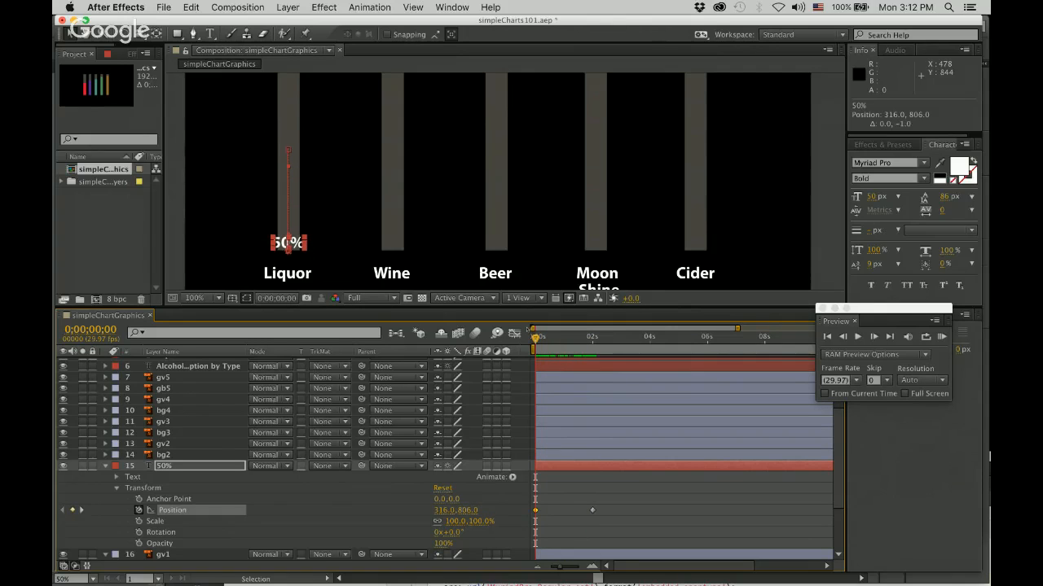
key(space)
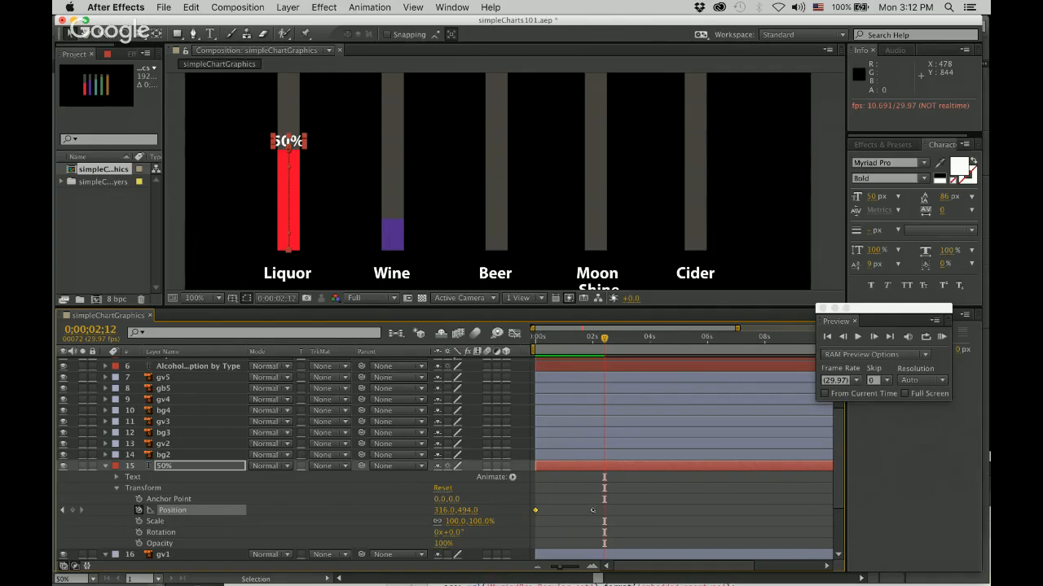
Shift the 50% label's end Position keyframe to 0;00;01;27 and raise its start position to about 316, 802.
drag(605, 339, 596, 339)
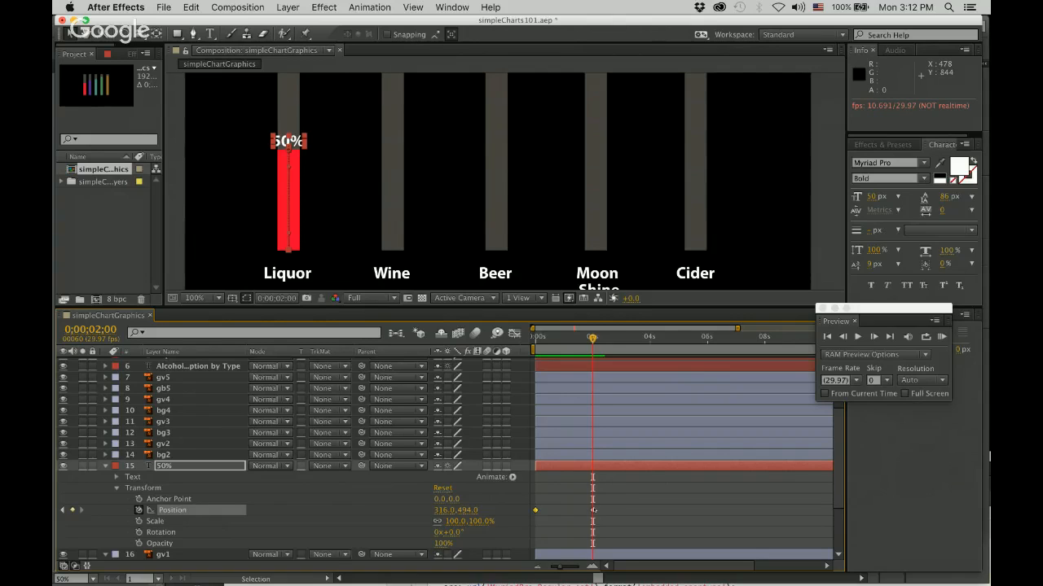
drag(593, 511, 590, 510)
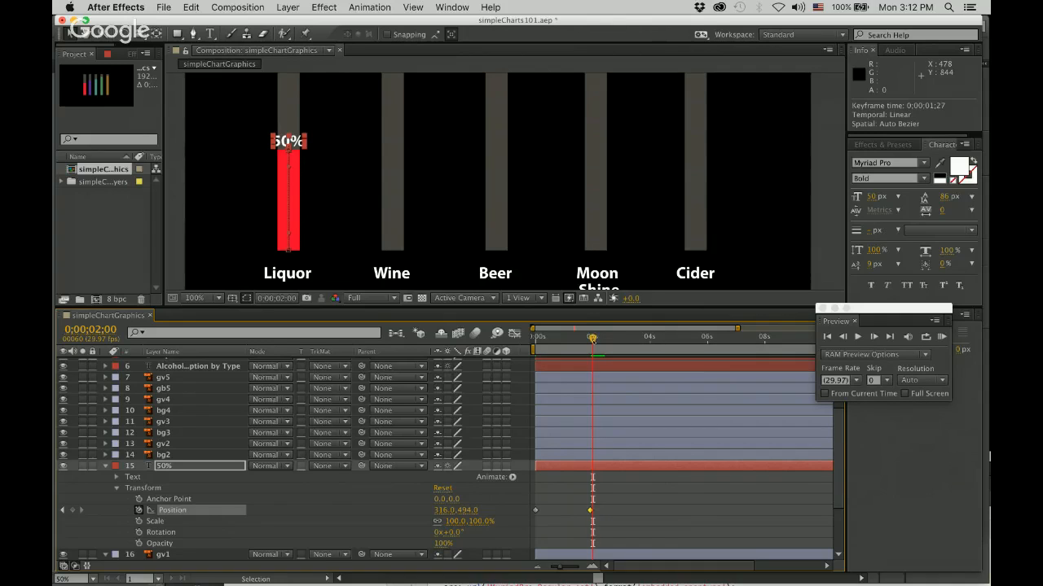
drag(592, 339, 535, 339)
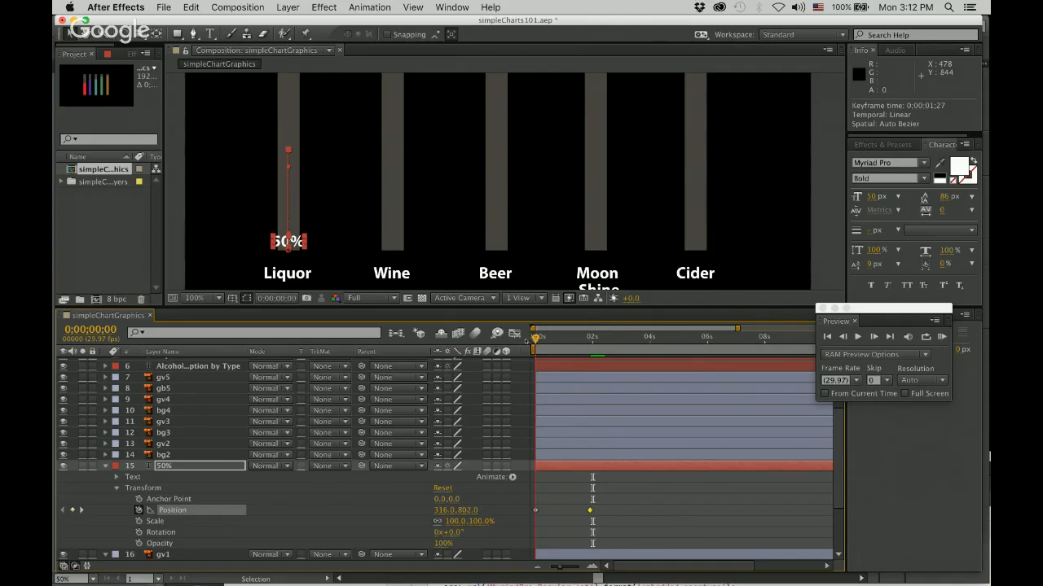
key(space)
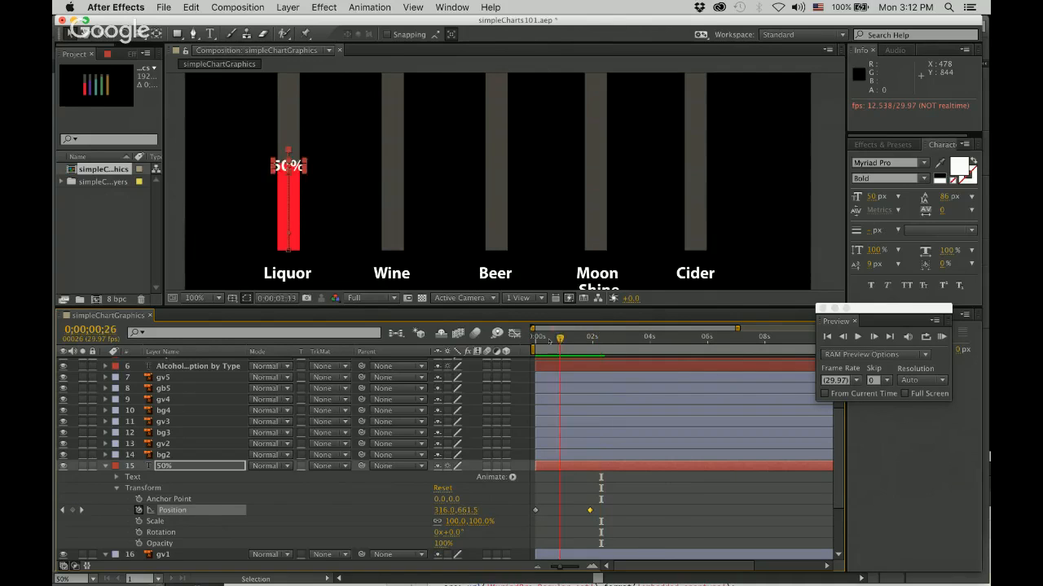
key(space)
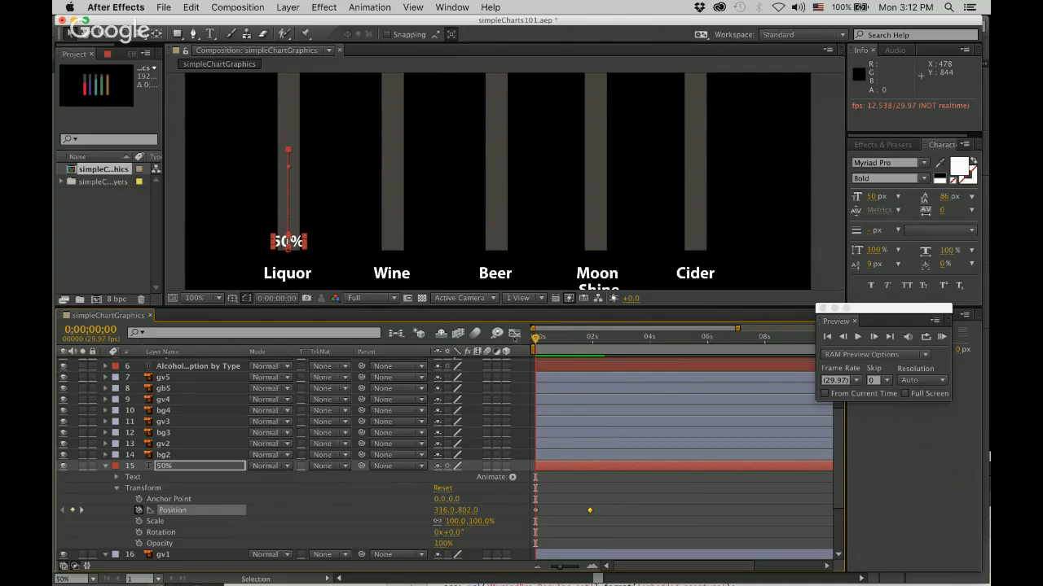
Apply Easy Ease to the 50% label's end Position keyframe and move that keyframe to 0;00;02;00.
right_click(590, 511)
mouse_move(646, 571)
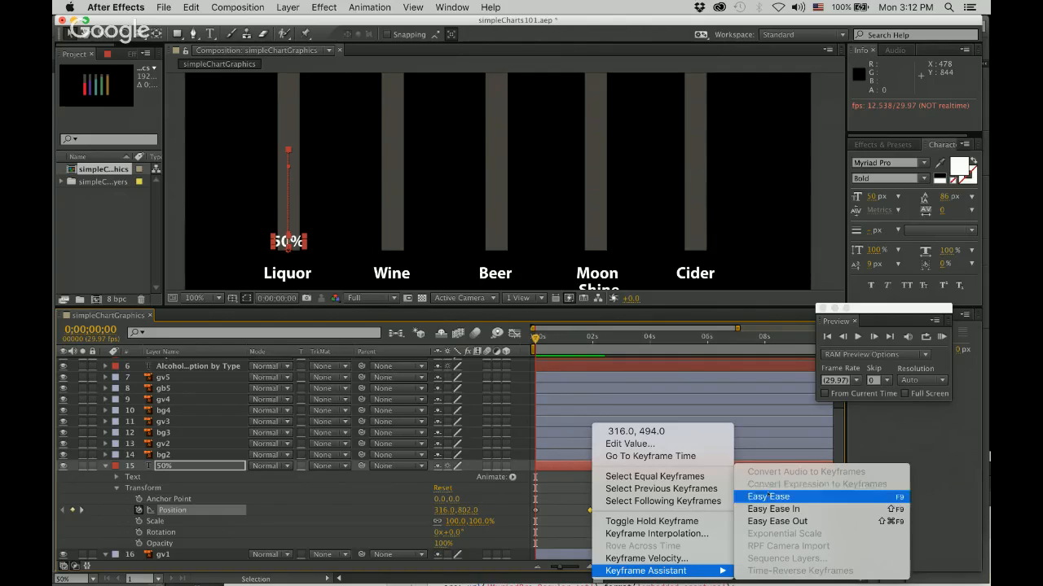
click(814, 497)
scroll(611, 521, down, 2)
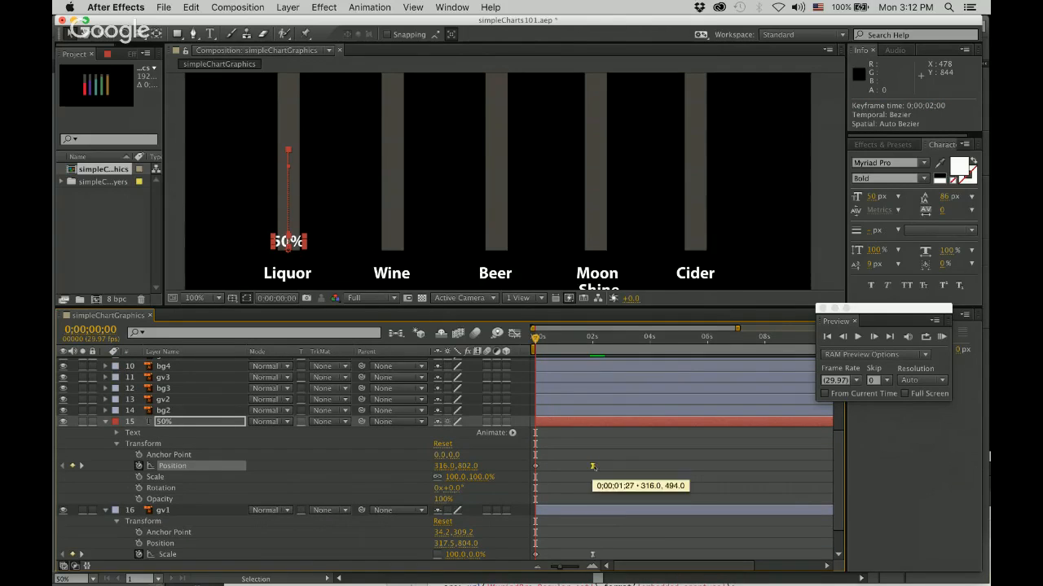
Preview the animation and check how the 50% label follows the top of the growing red bar.
key(space)
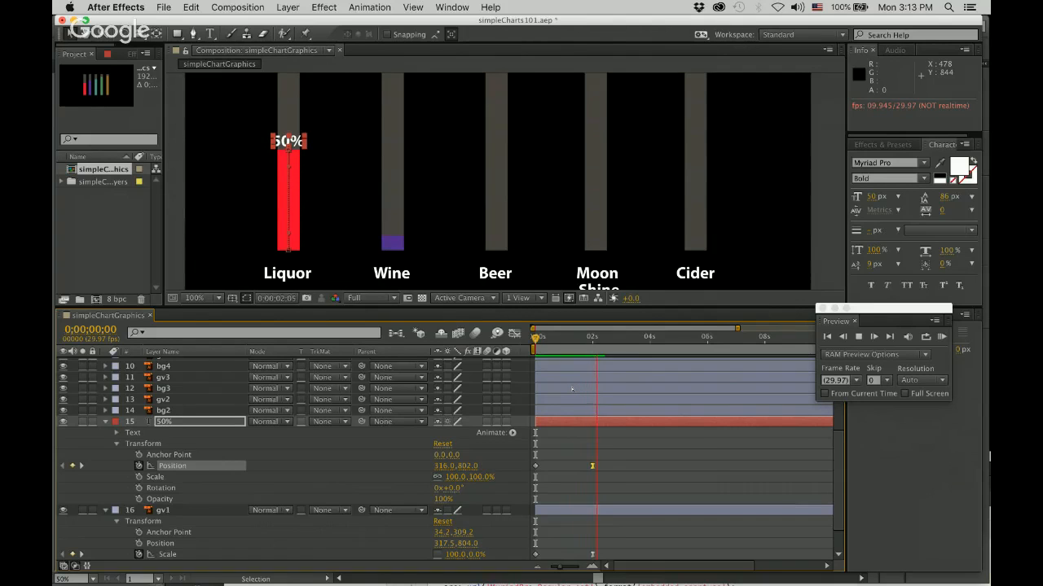
click(401, 258)
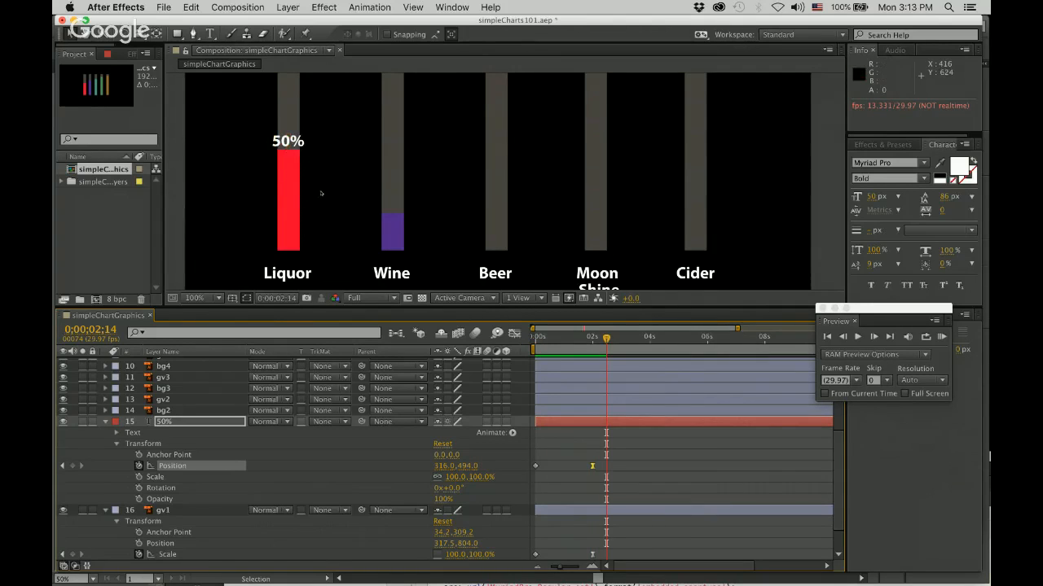
key(KP_0)
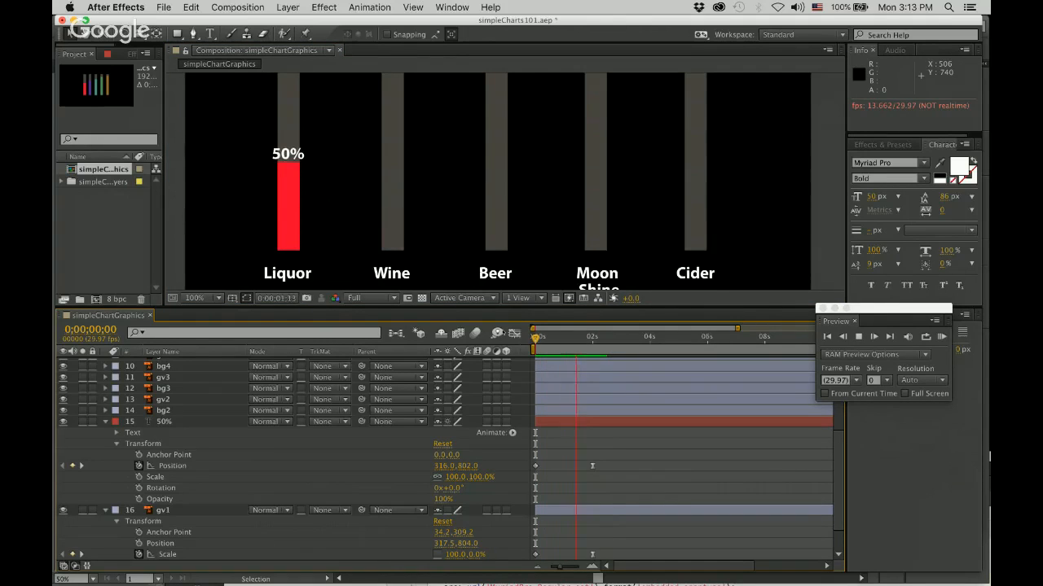
key(space)
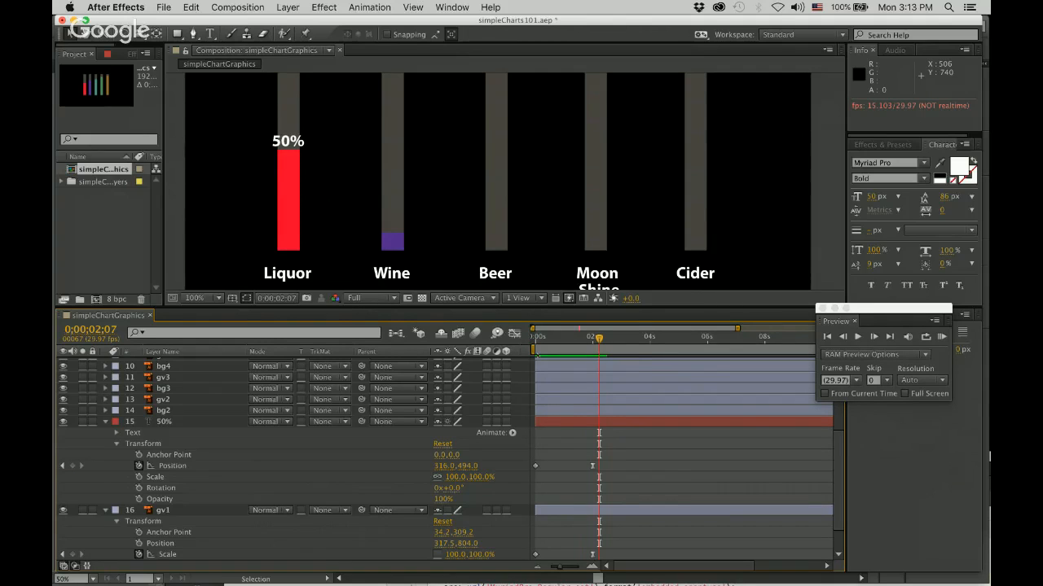
drag(600, 340, 594, 340)
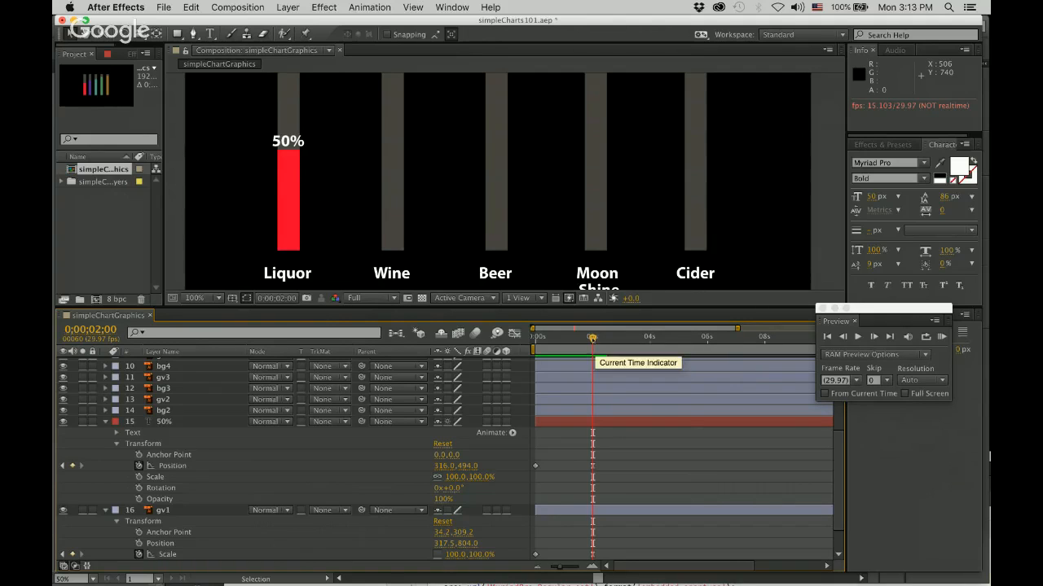
Add Opacity keyframes of 100% to the 50% label at 0;00;00;00 and 0;00;01;01.
drag(592, 338, 526, 336)
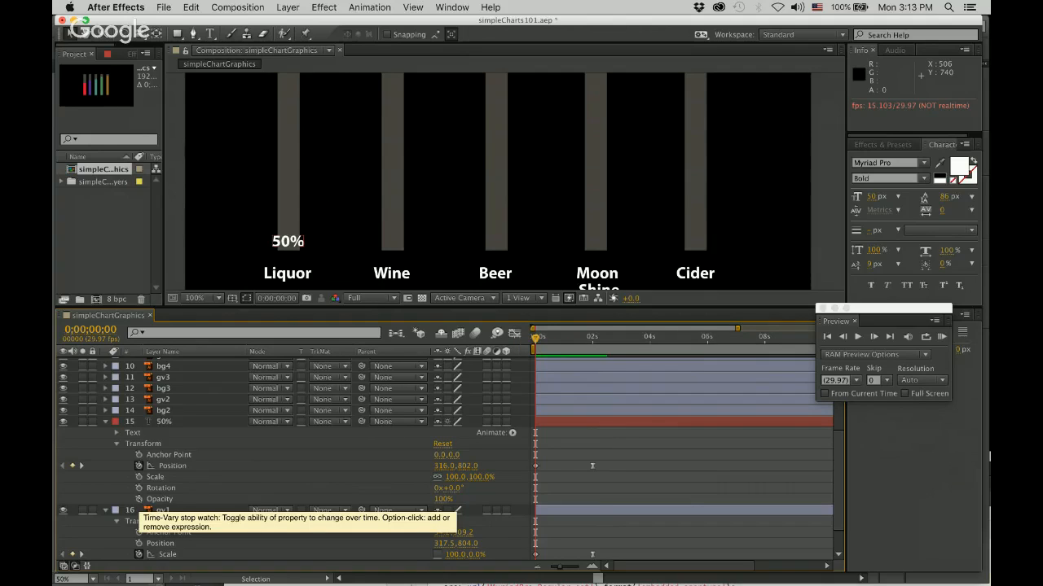
click(139, 498)
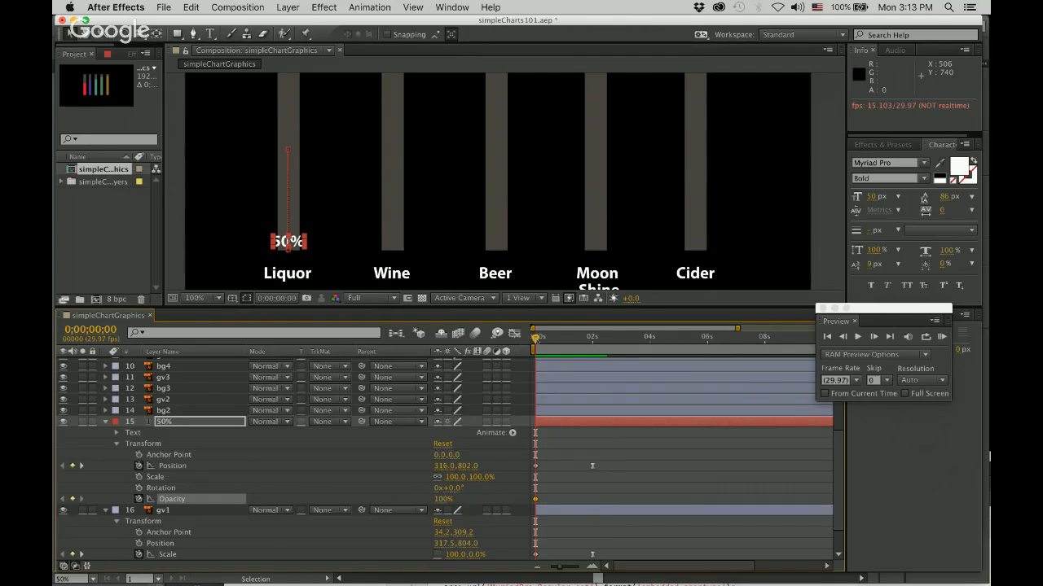
key(space)
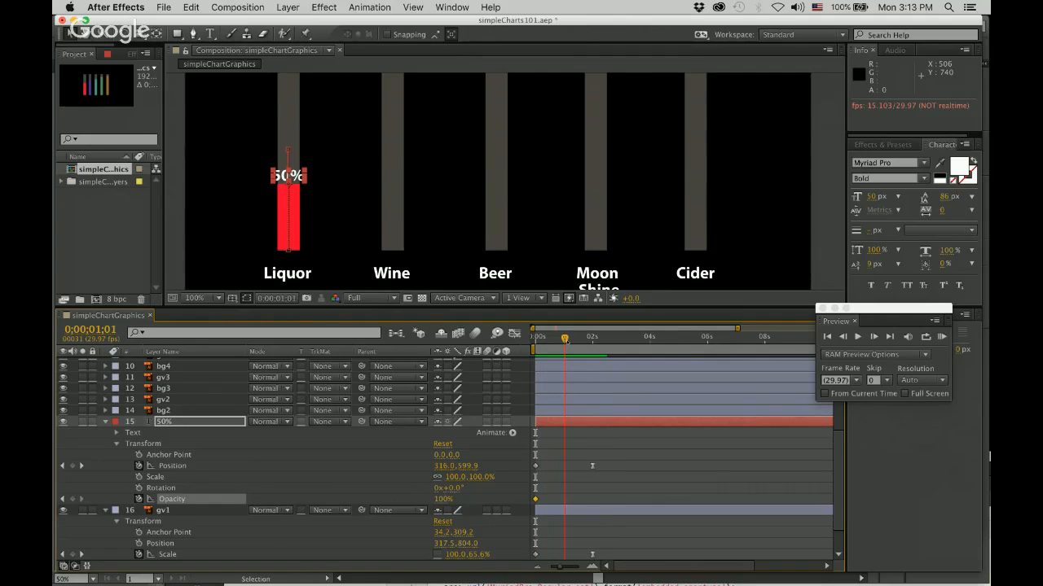
key(Page_Up)
key(Home)
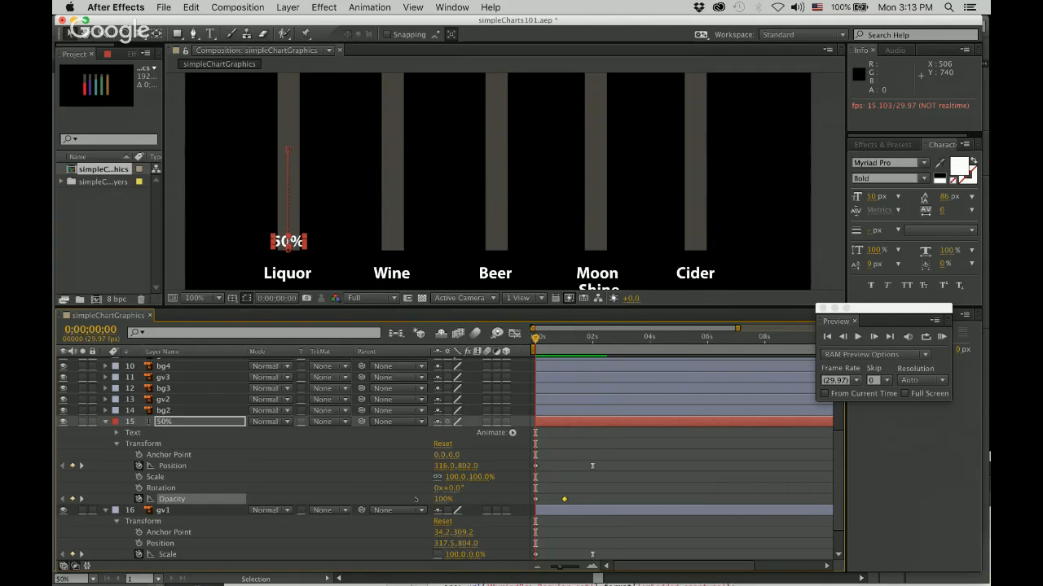
Set the 50% label's opacity to 0% at 0;00;00;00 and preview the fade-in.
click(452, 499)
text(0)
key(Return)
key(space)
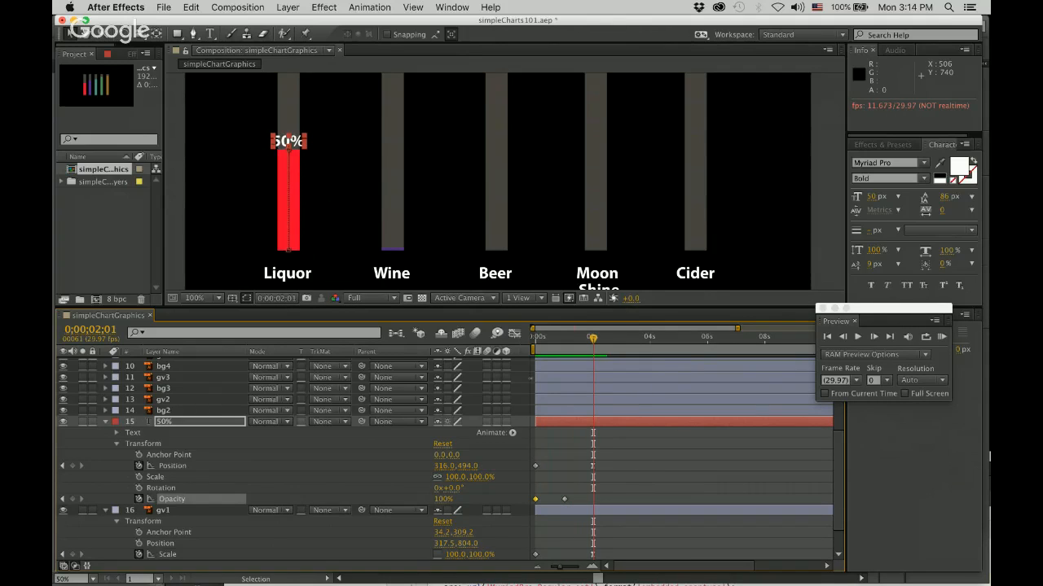
click(333, 222)
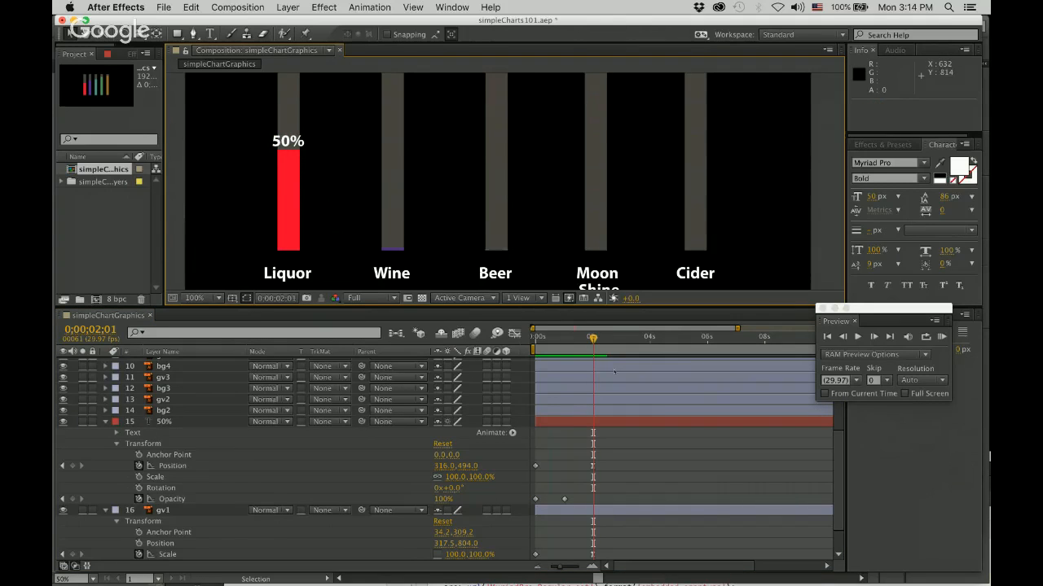
key(space)
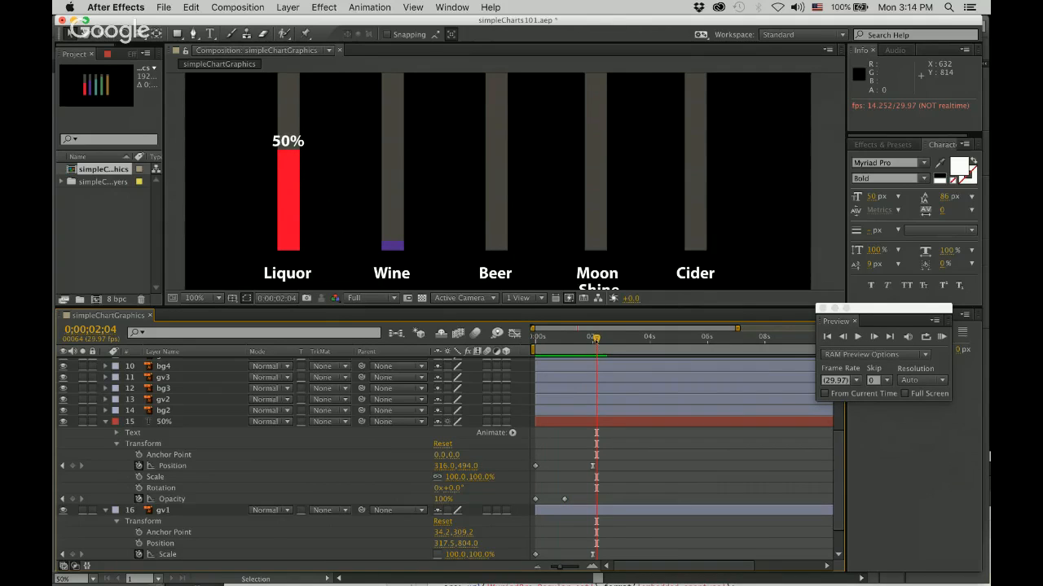
Apply Easy Ease to the 50% label's Opacity keyframe at 0;00;01;01 and preview the result.
drag(597, 339, 565, 338)
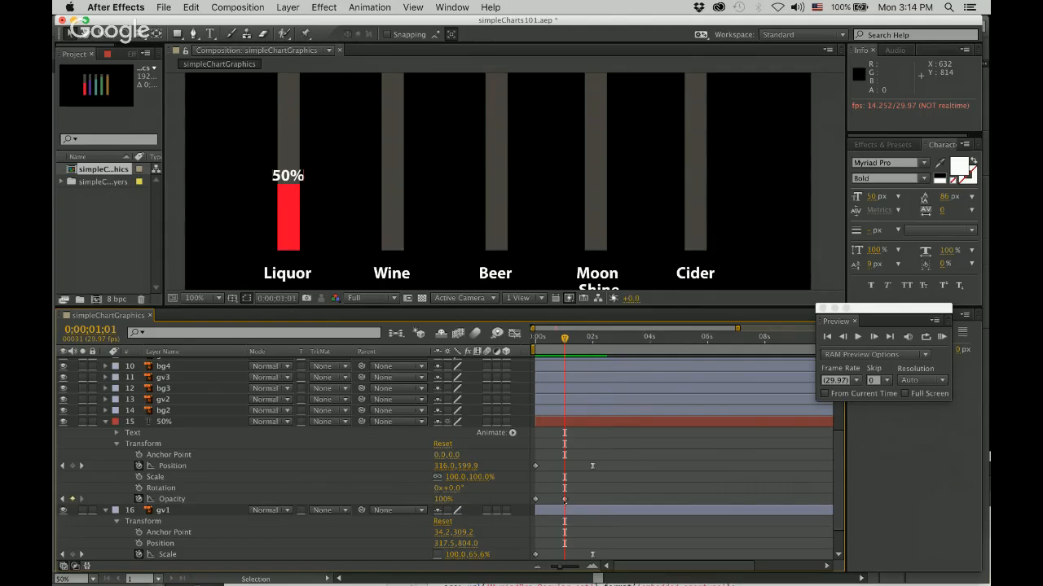
click(564, 498)
right_click(564, 499)
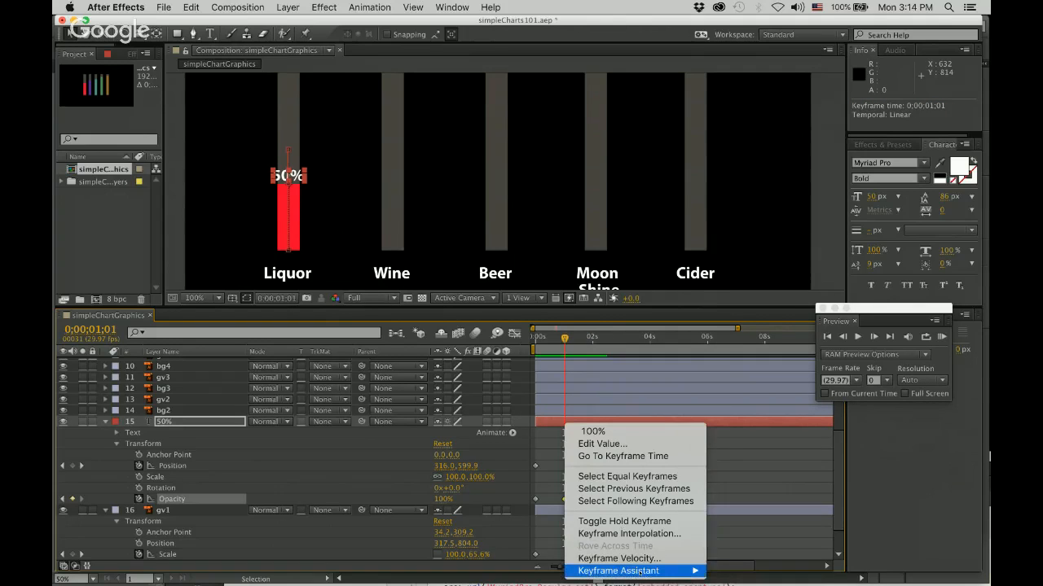
mouse_move(651, 571)
click(777, 497)
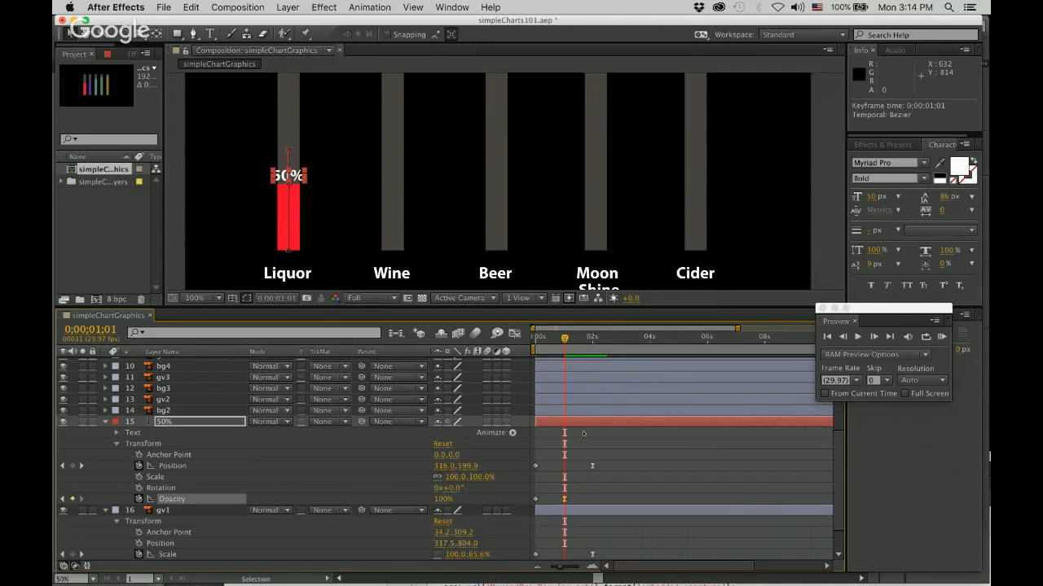
key(space)
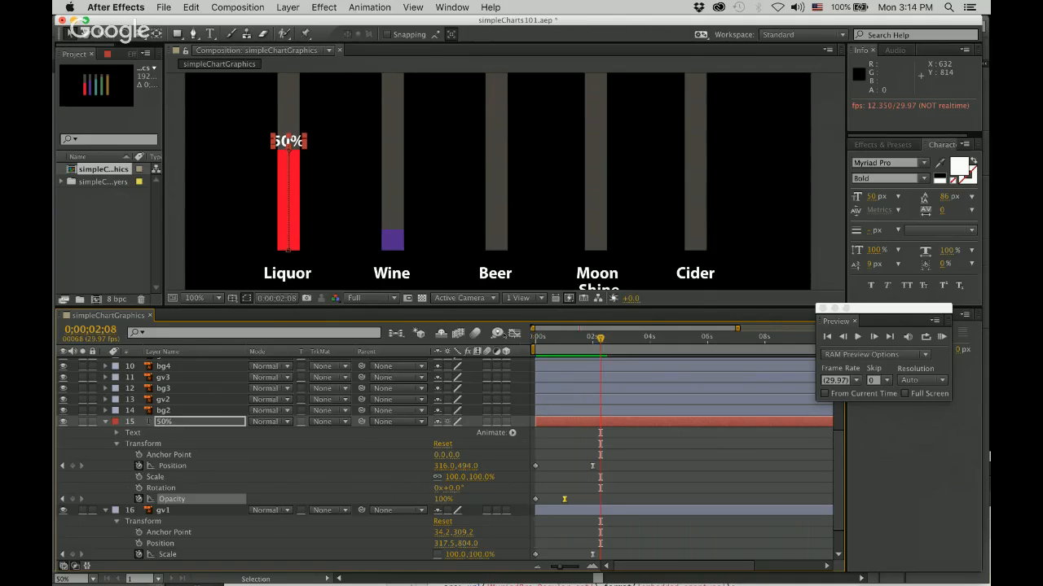
Save the project, then copy the 50% label's Position and Opacity keyframes.
key(super+s)
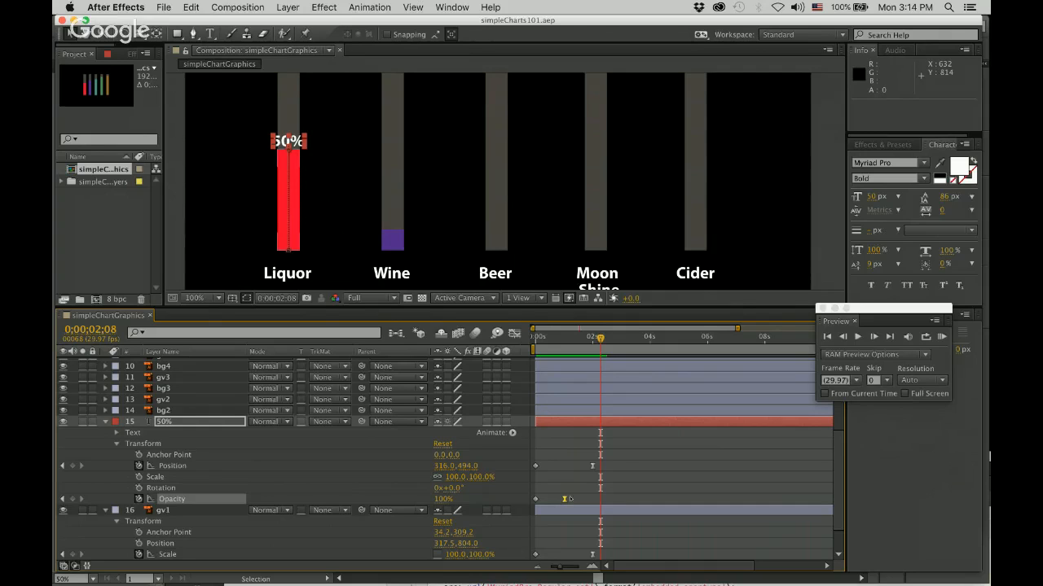
drag(620, 454, 531, 501)
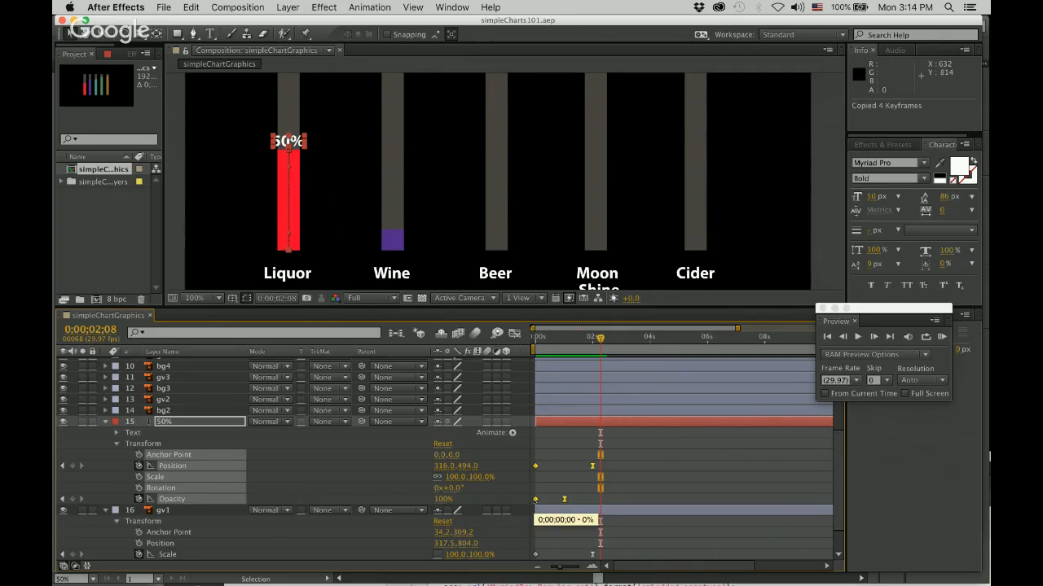
click(296, 468)
scroll(297, 469, up, 5)
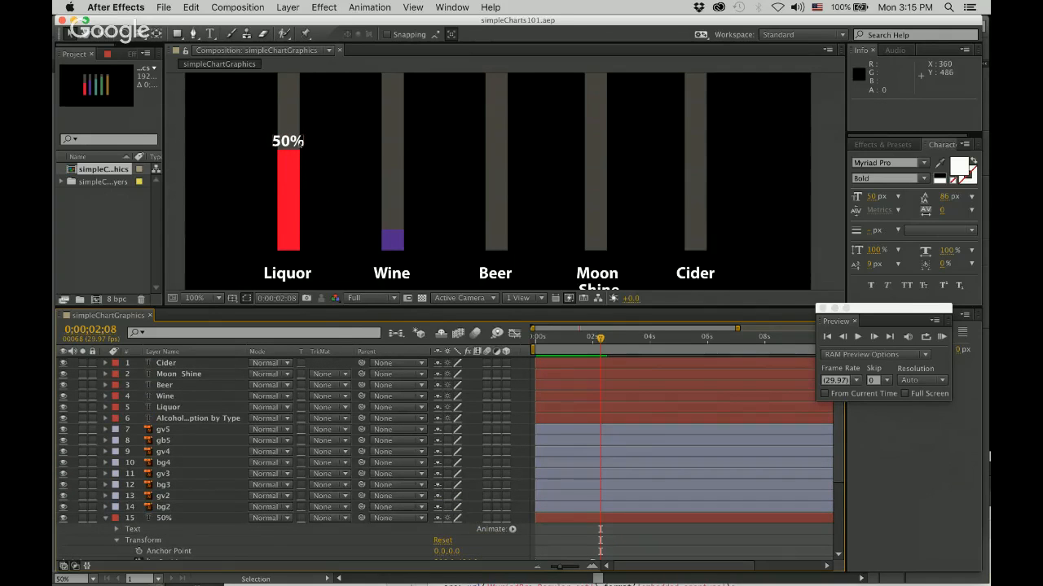
Try to duplicate the collapsed 50% label layer and move the copy over the Wine bar.
click(300, 144)
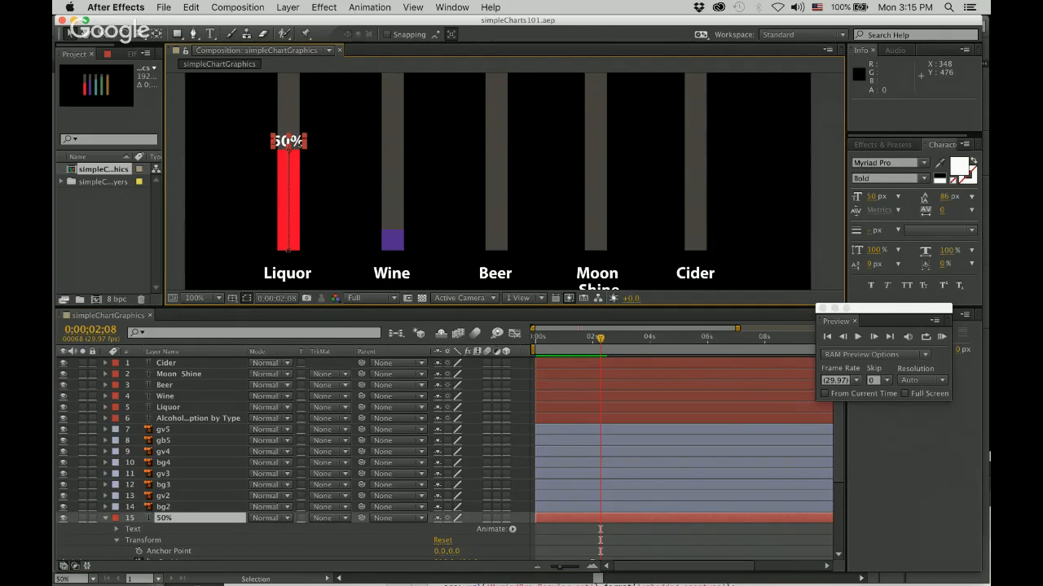
click(105, 518)
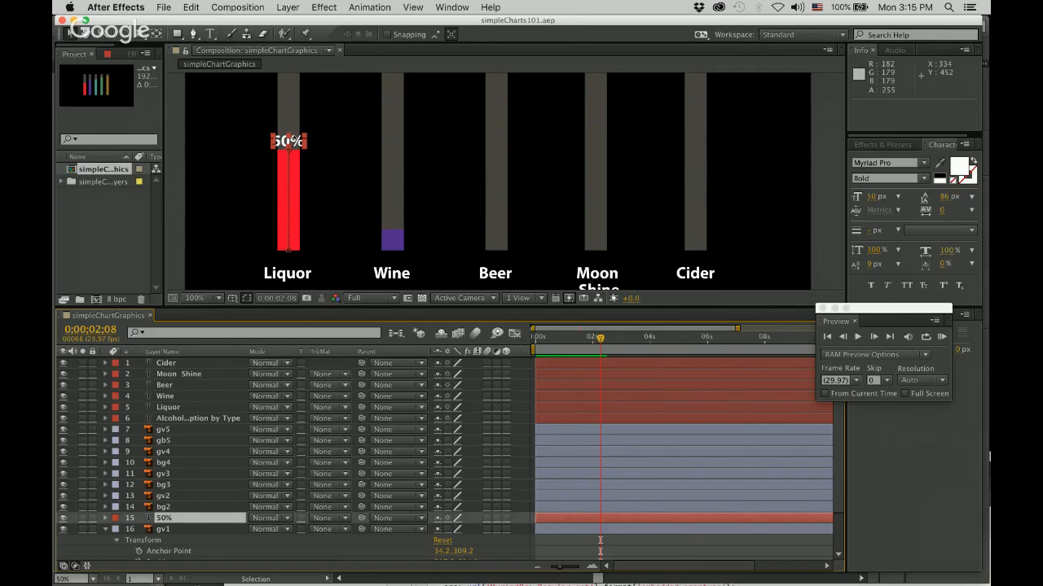
key(super+d)
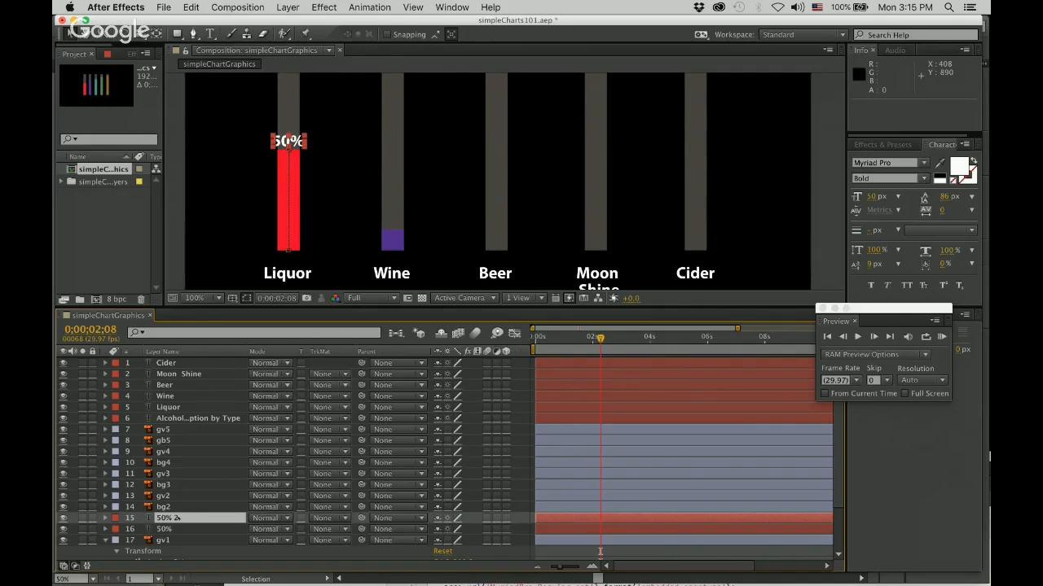
drag(292, 142, 395, 144)
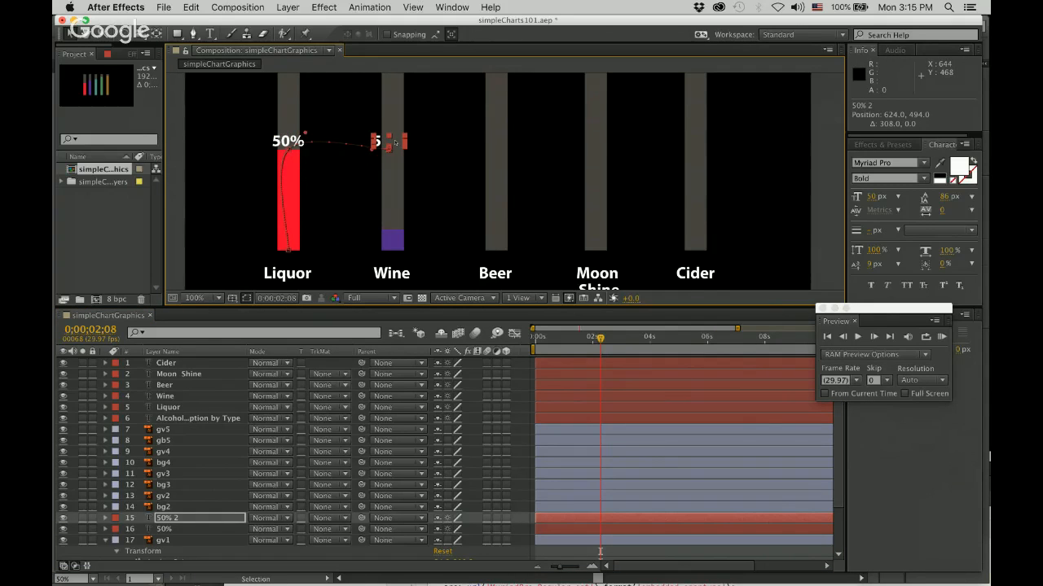
key(super+z)
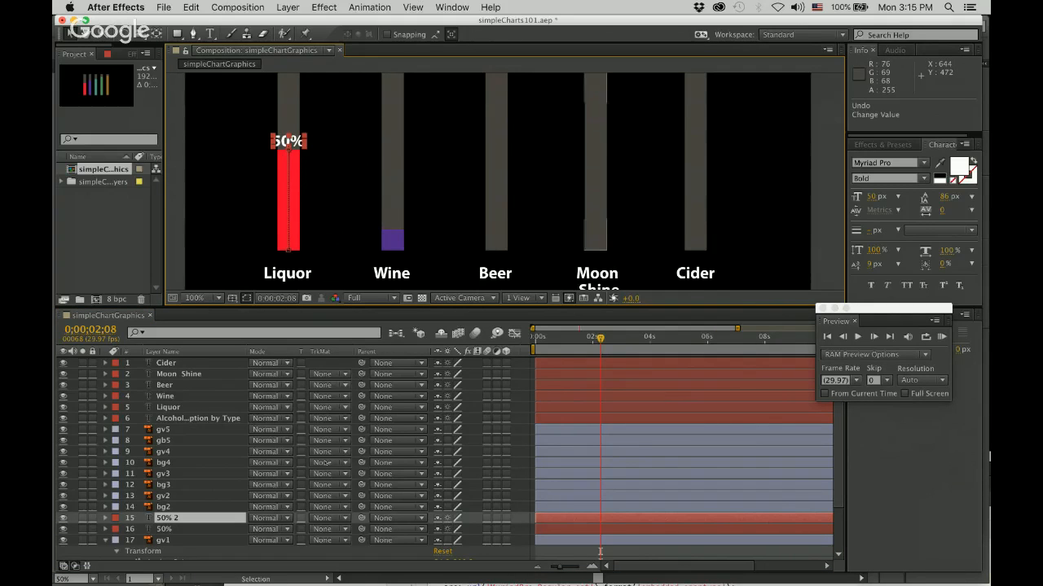
key(Delete)
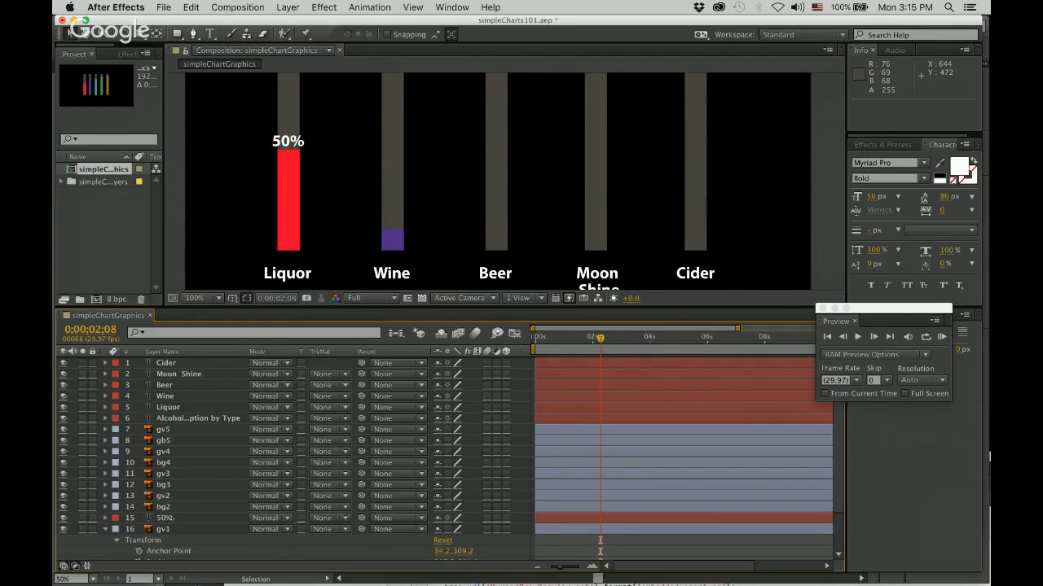
Add a 65% text label beside the Wine bar and place its layer directly above gv2.
click(165, 518)
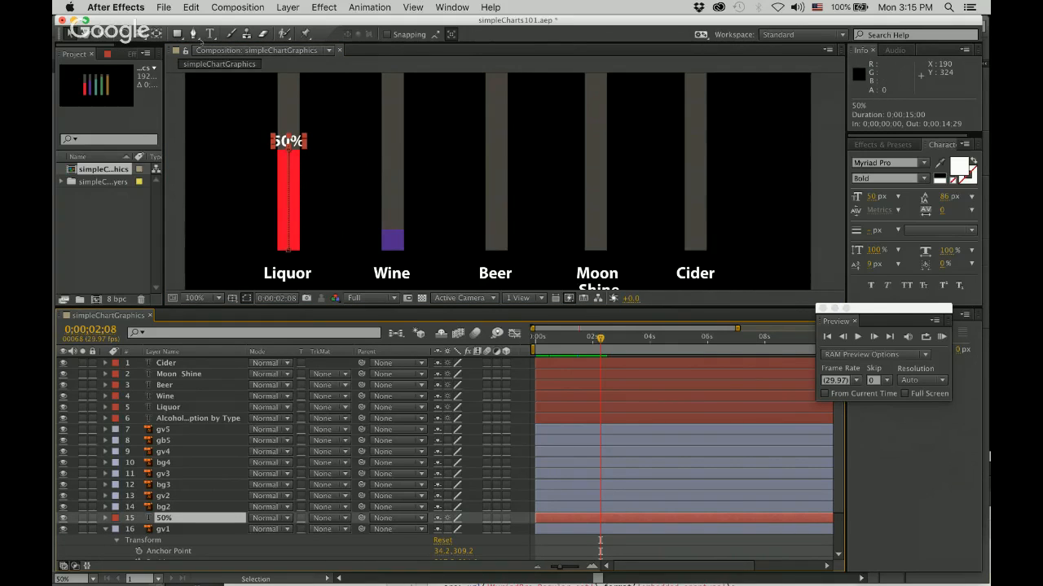
key(ctrl+t)
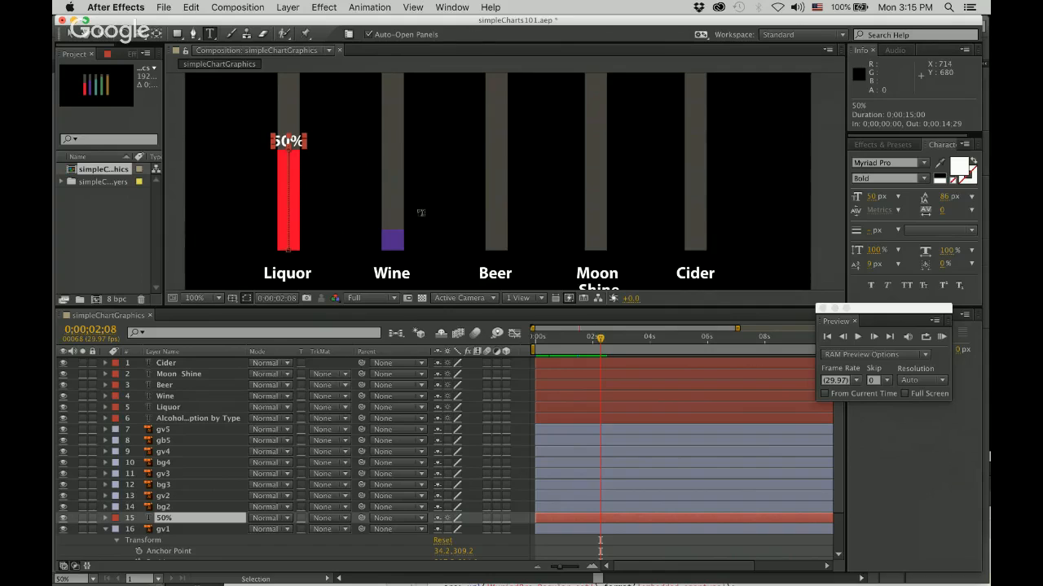
click(413, 206)
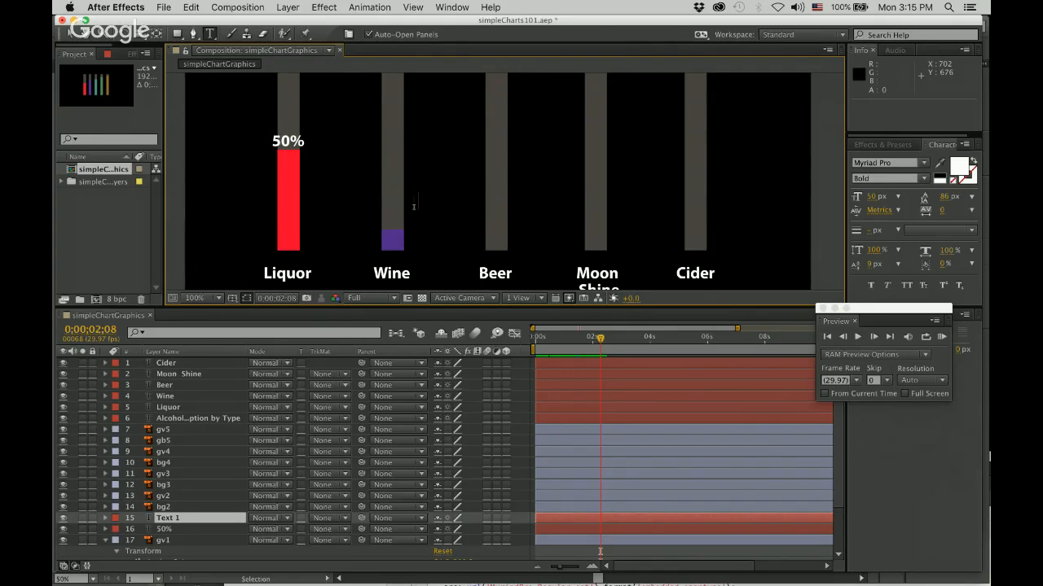
text(65%)
click(169, 518)
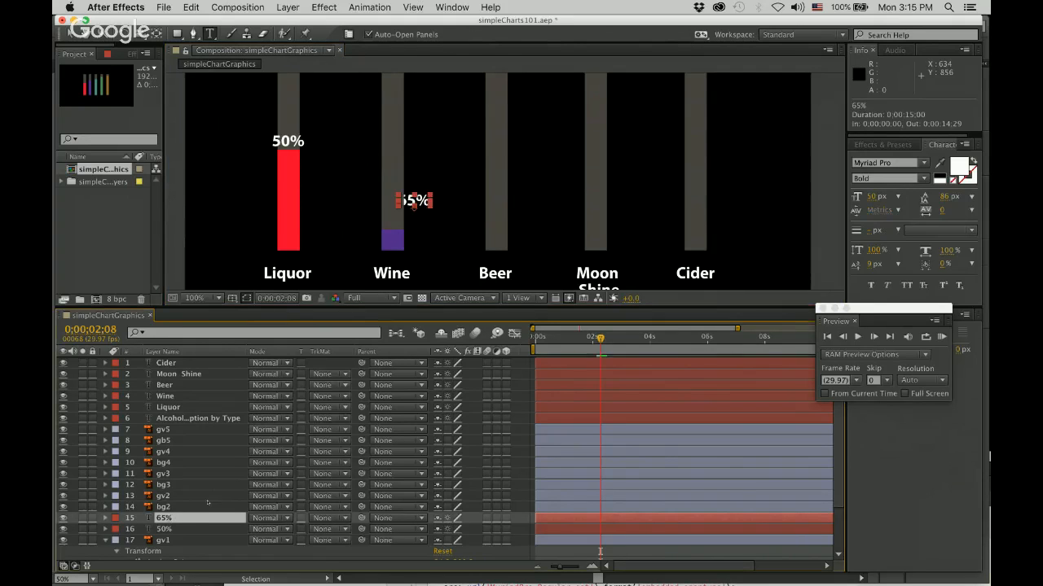
drag(169, 518, 162, 495)
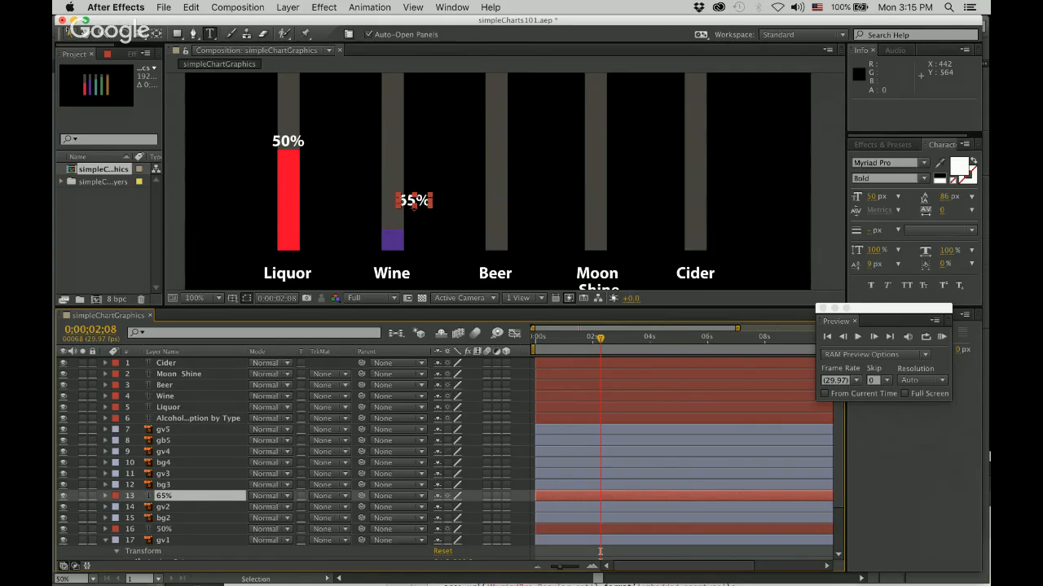
key(v)
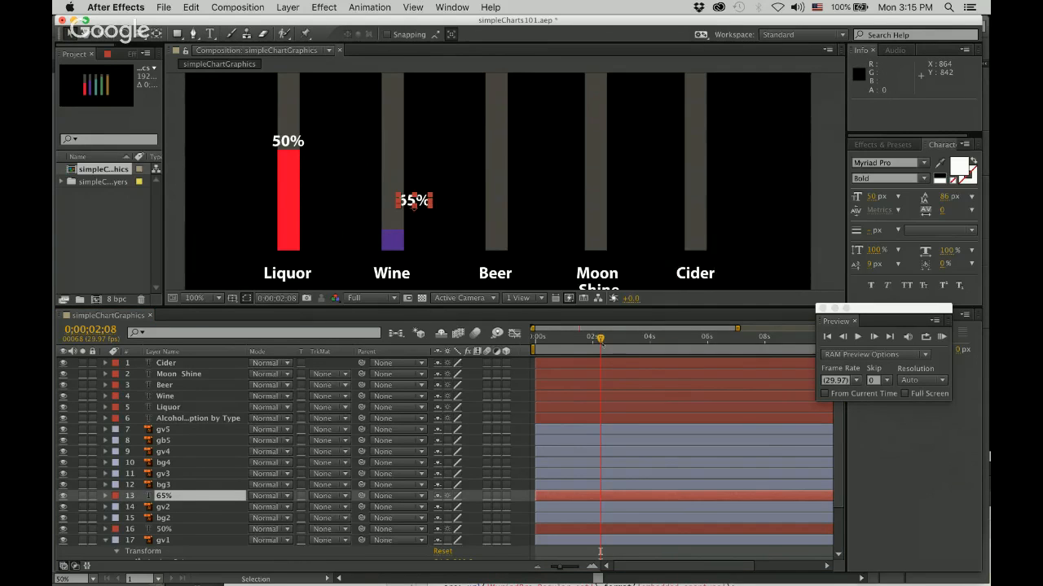
Reveal gv2's Scale keyframes and, at 0;00;04;00, move the 65% label above the purple Wine bar, to about 640, 388.
drag(601, 342, 593, 341)
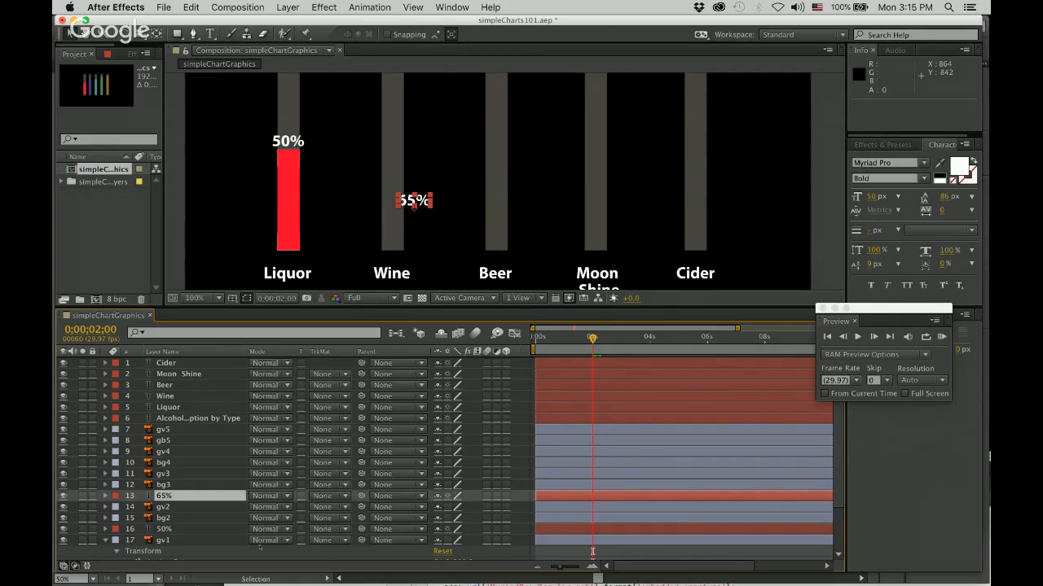
click(104, 507)
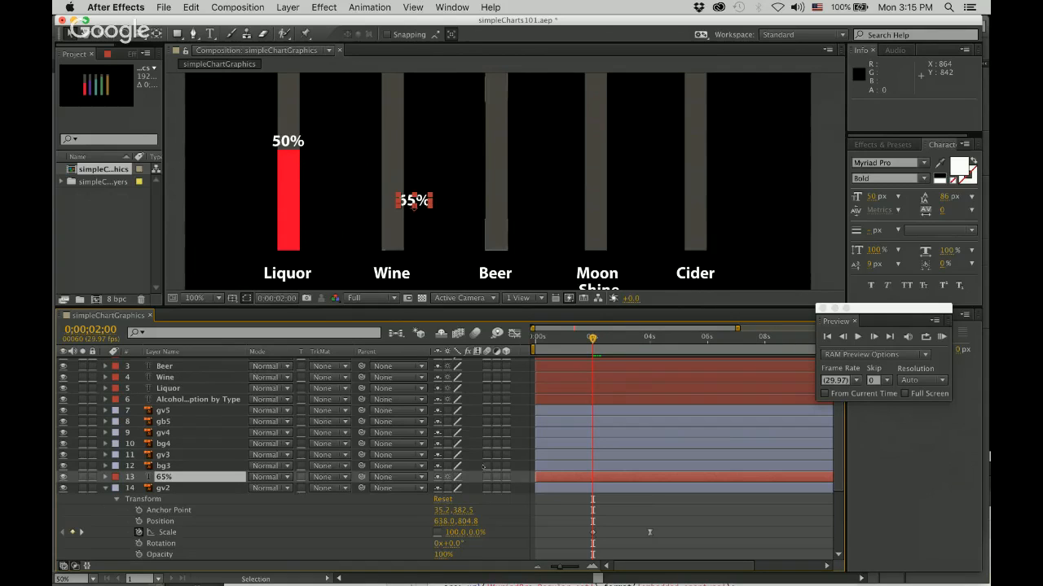
scroll(649, 432, down, 5)
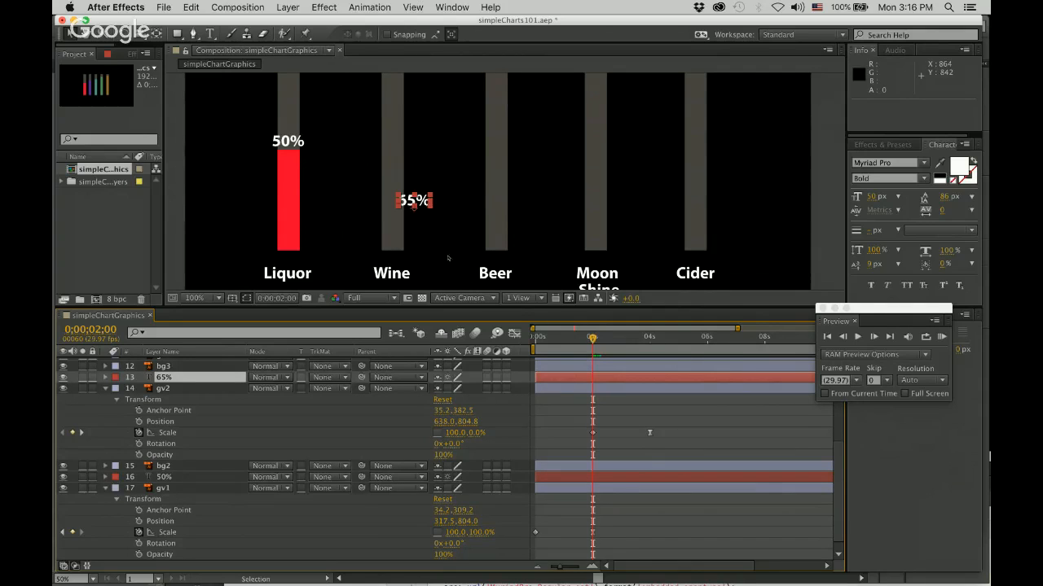
drag(398, 201, 400, 109)
key(super+z)
drag(621, 338, 649, 338)
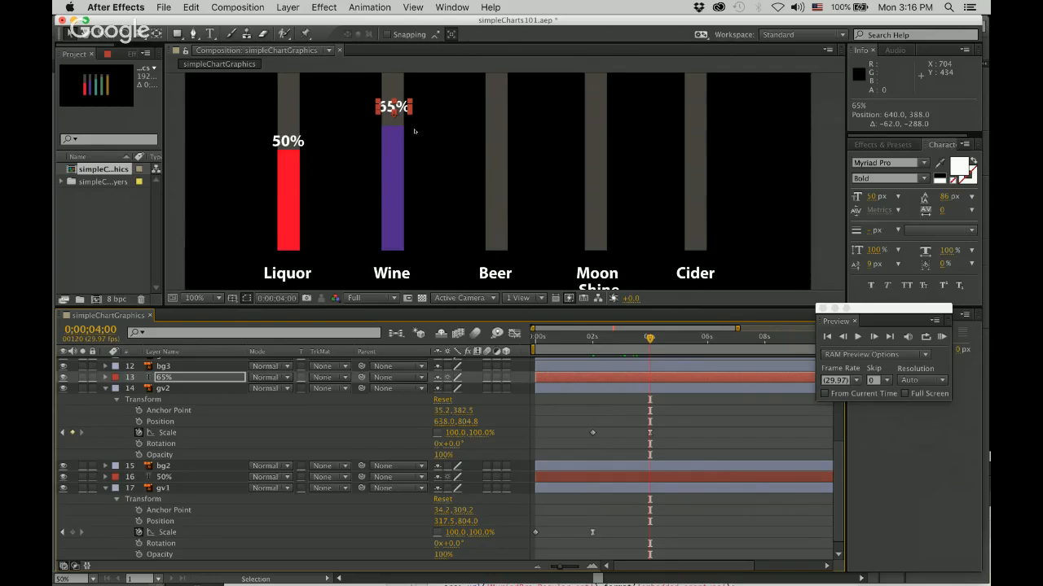
Nudge the 65% label to position 638, 422 so it sits on top of the purple Wine bar.
key(Down)
key(Down)
key(Down)
key(Down)
key(Down)
key(Down)
key(Down)
key(Down)
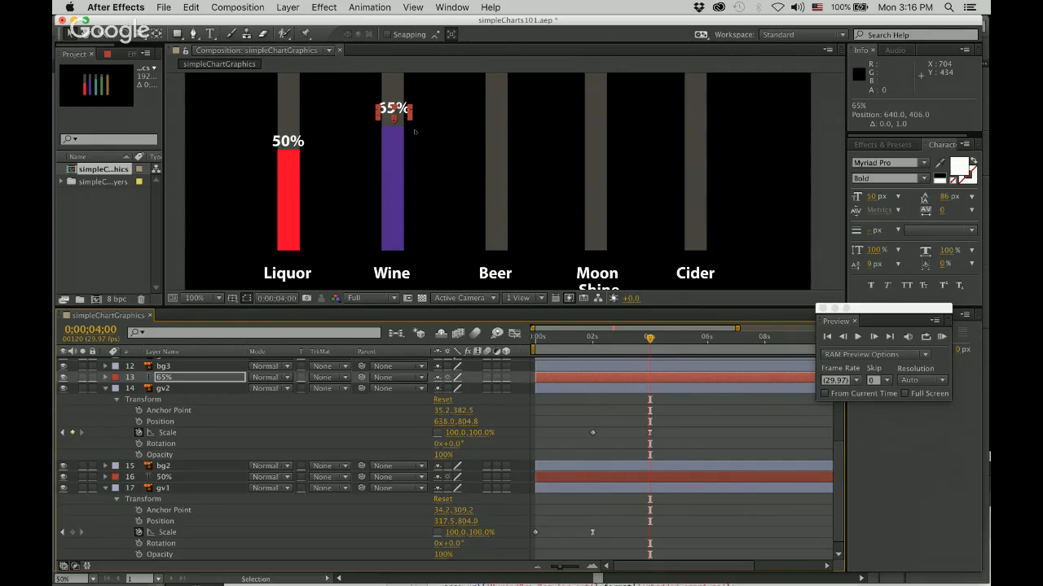
key(Down)
key(Down)
key(Down)
key(Down)
key(Down)
key(Down)
key(Down)
key(Down)
key(Down)
key(Down)
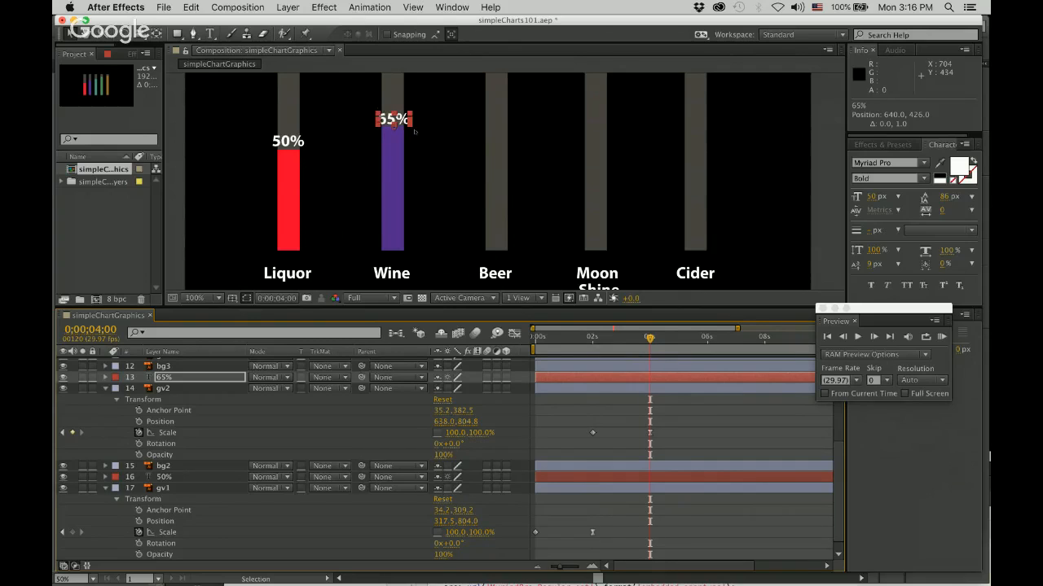
key(Left)
key(Left)
key(Left)
key(Left)
key(Up)
key(Up)
key(Up)
key(Up)
key(Right)
key(Right)
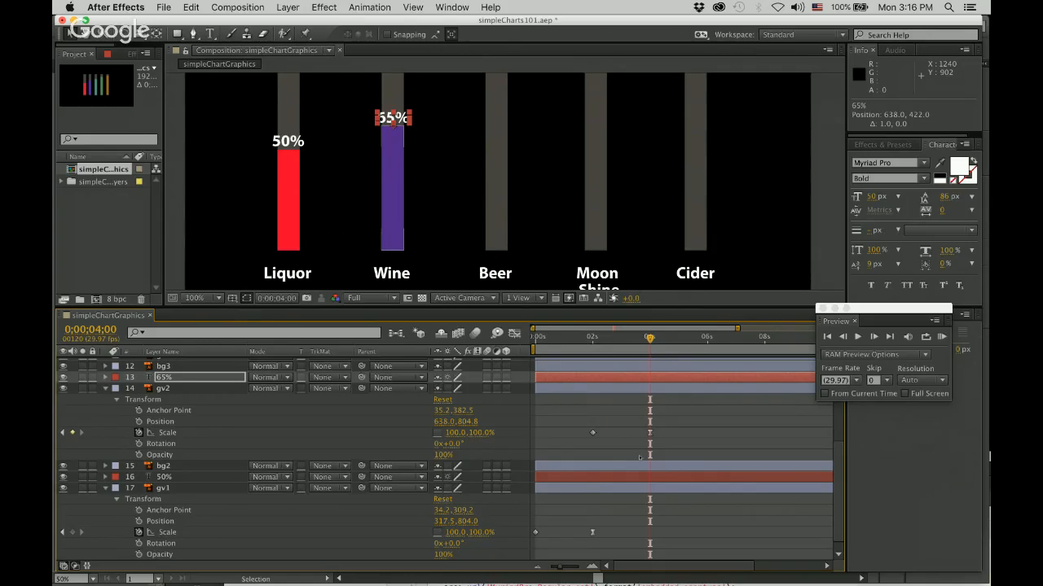
Keyframe the 65% label's Position at 0;00;04;00, and at 0;00;02;00 with the label moved down to the bar's base at 638, 806.
click(105, 377)
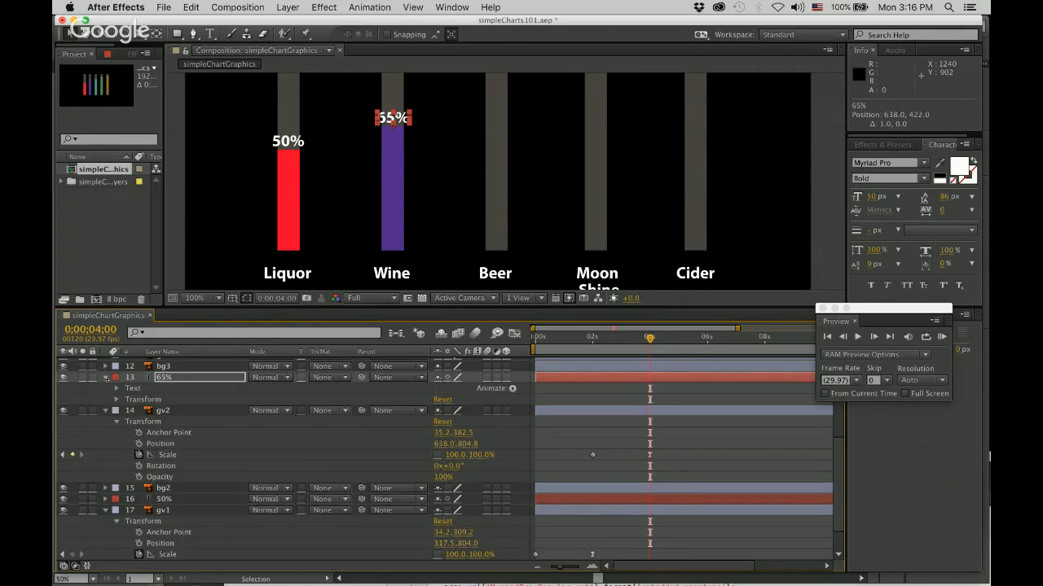
click(116, 400)
click(145, 420)
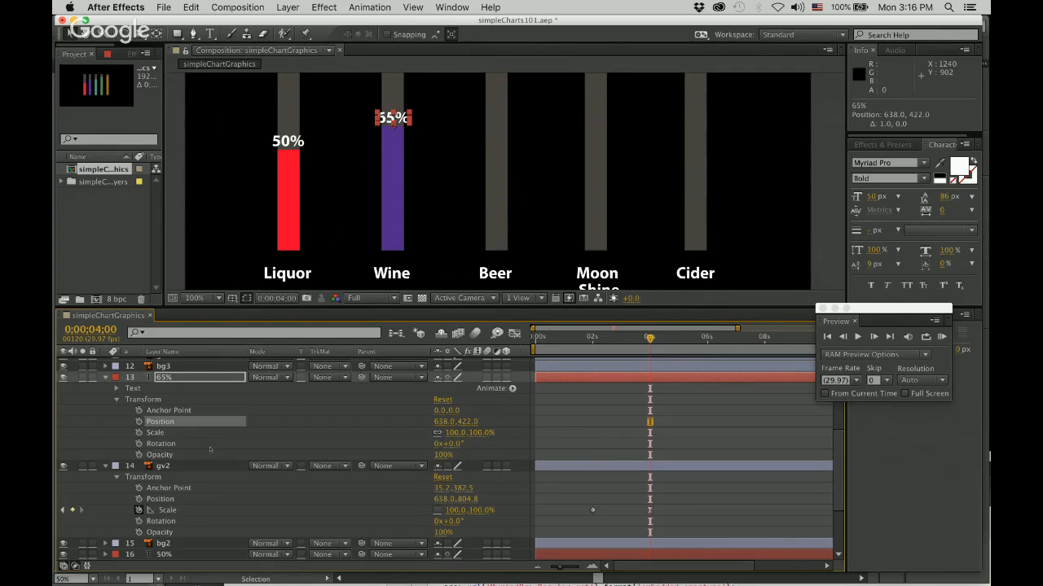
click(139, 421)
drag(650, 338, 593, 338)
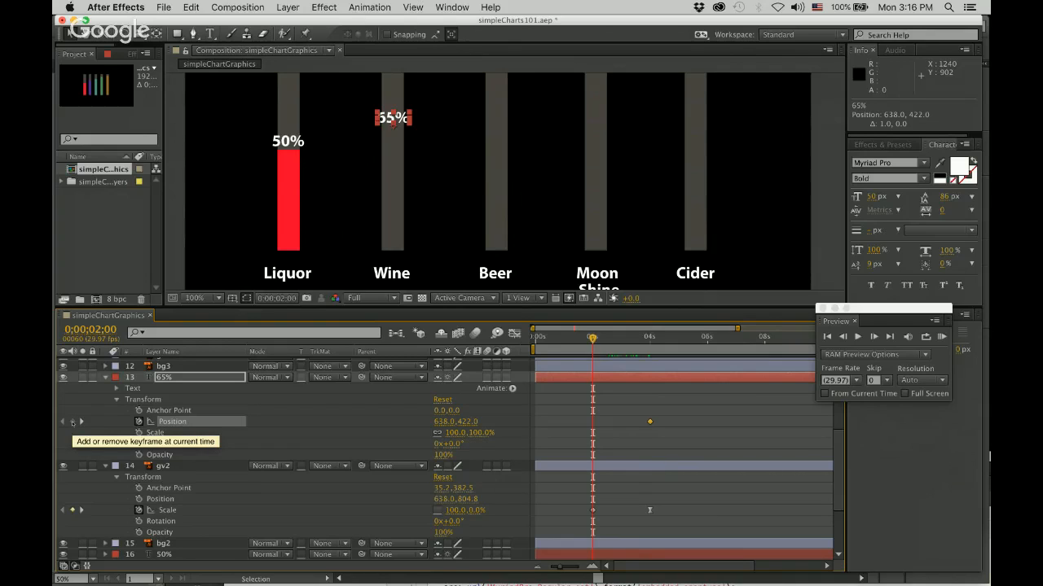
click(72, 421)
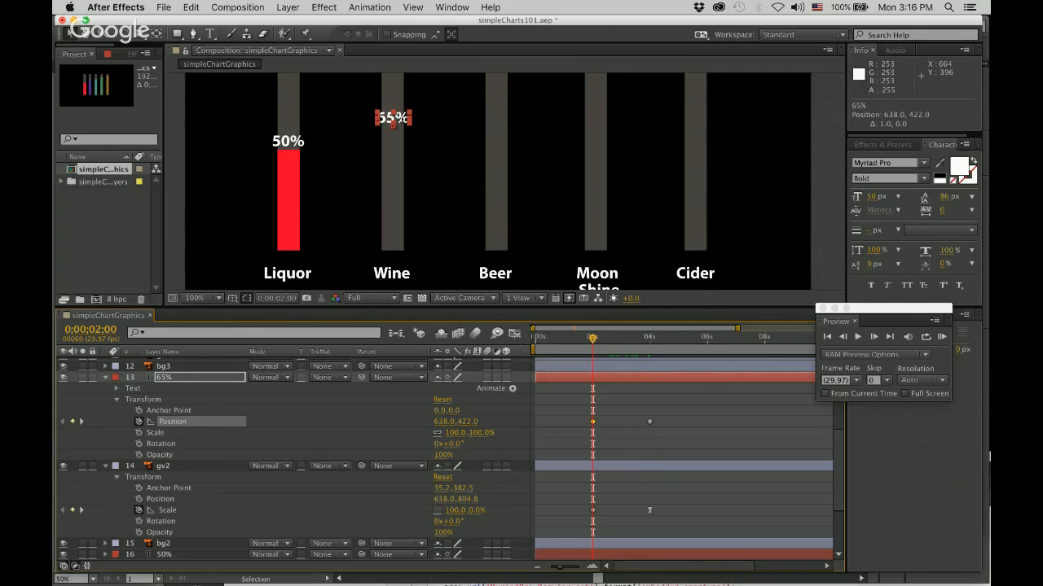
drag(401, 113, 415, 244)
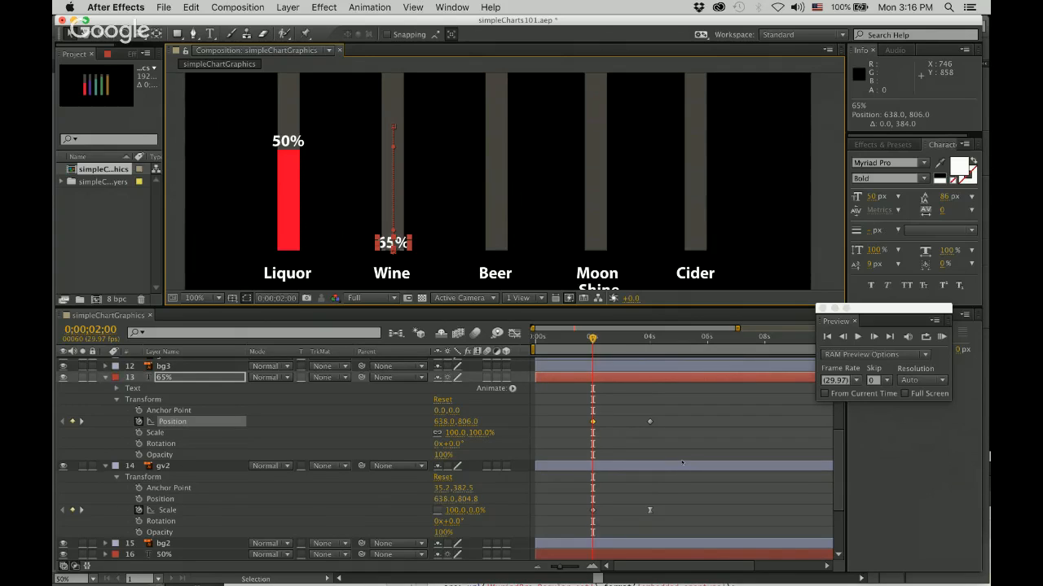
Add Opacity keyframes to the 65% label, 0% at 0;00;02;00 and 100% at 0;00;02;29.
scroll(682, 463, down, 1)
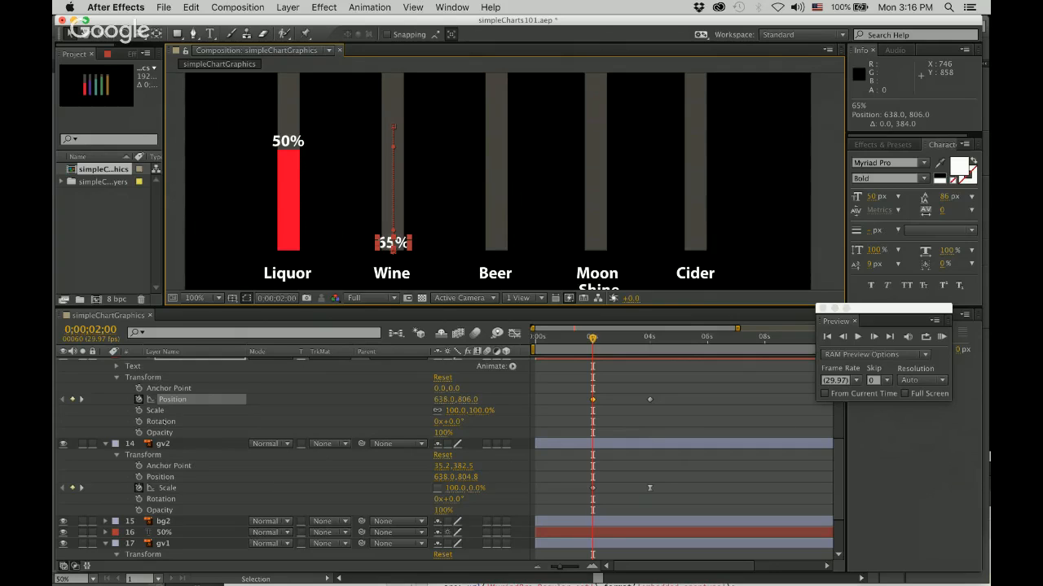
click(139, 433)
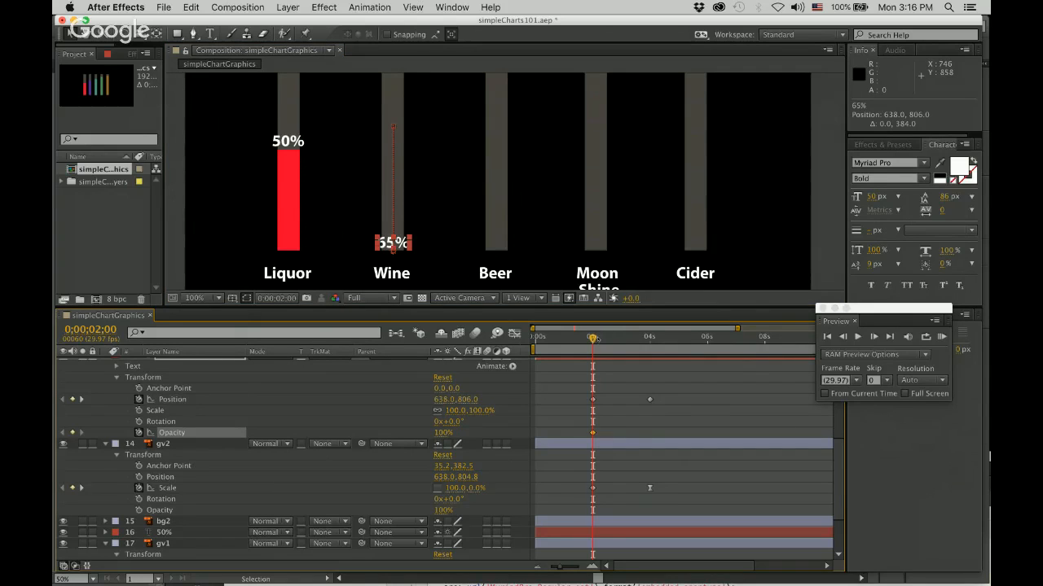
drag(593, 337, 620, 338)
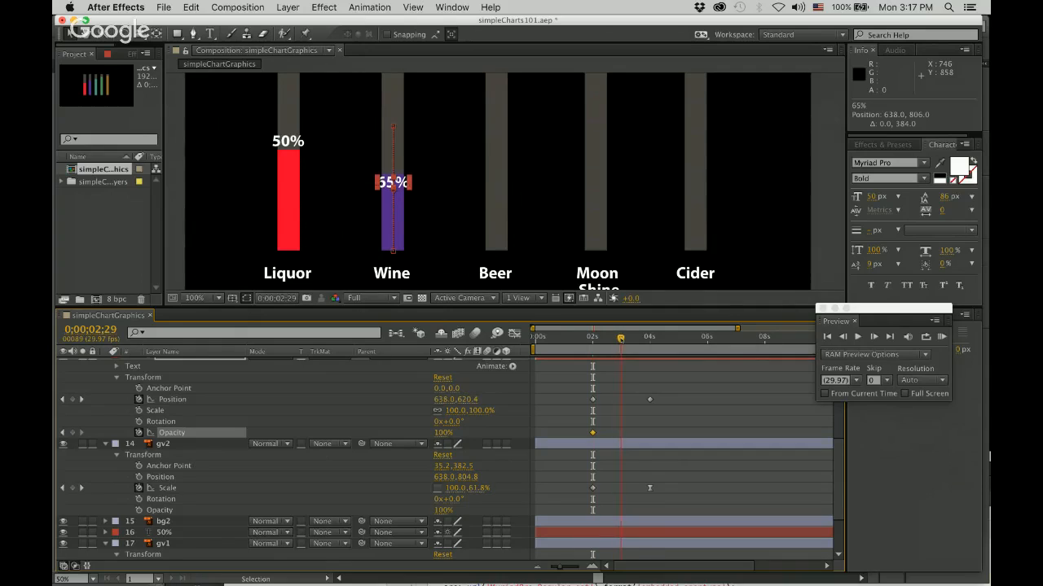
click(73, 433)
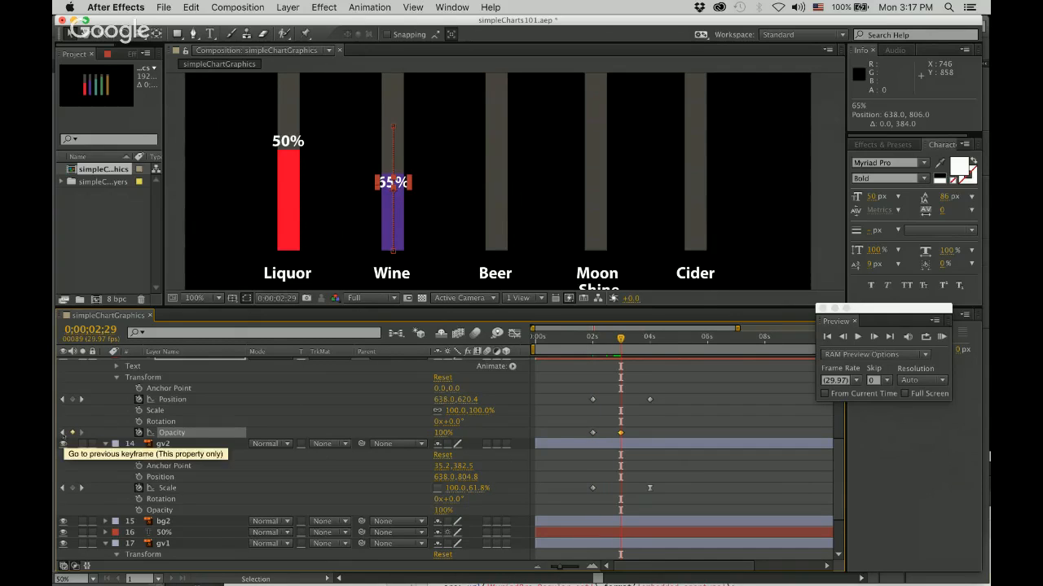
click(63, 433)
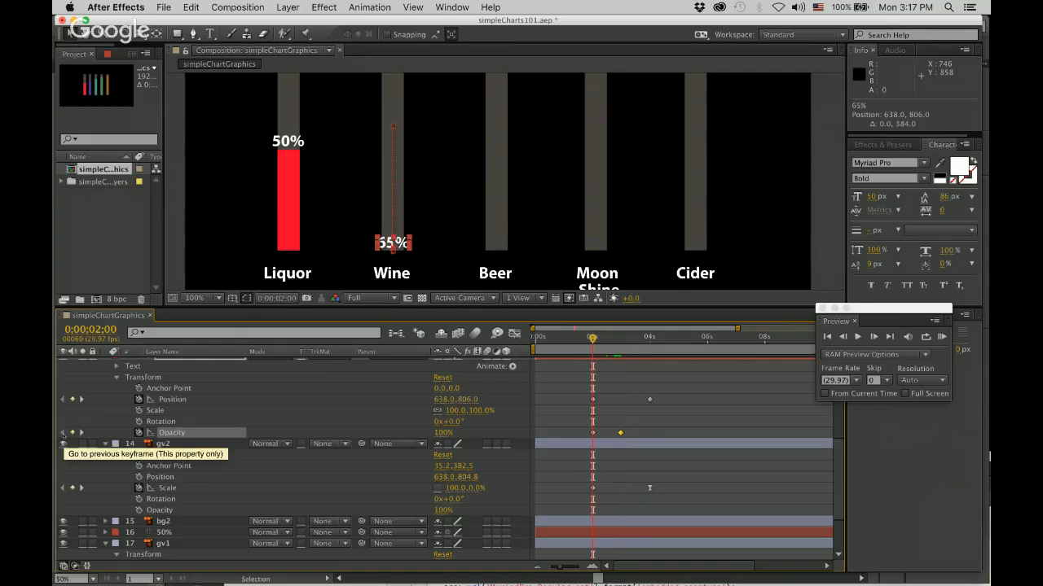
click(445, 432)
text(0)
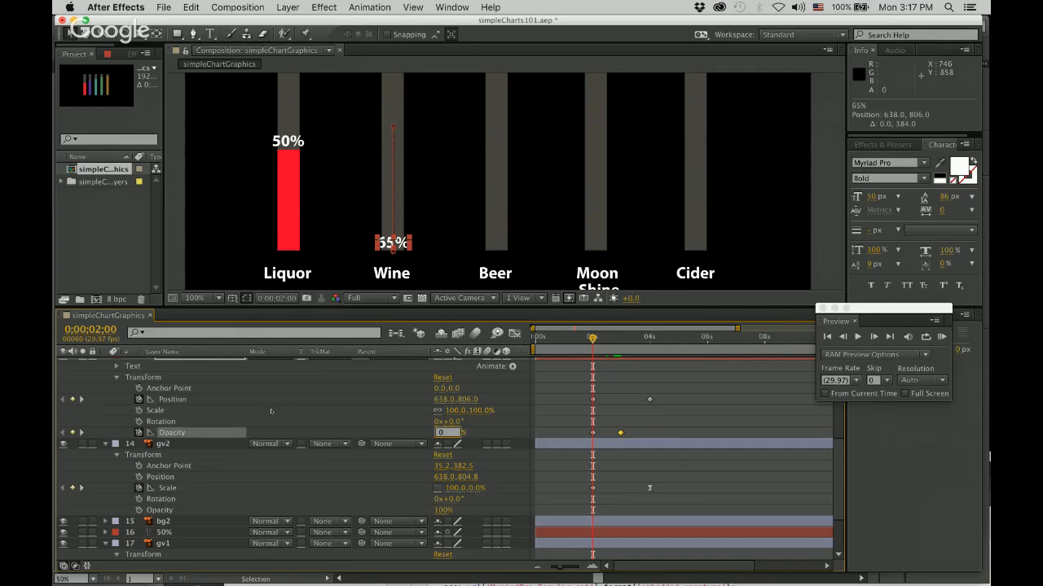
key(Return)
click(80, 433)
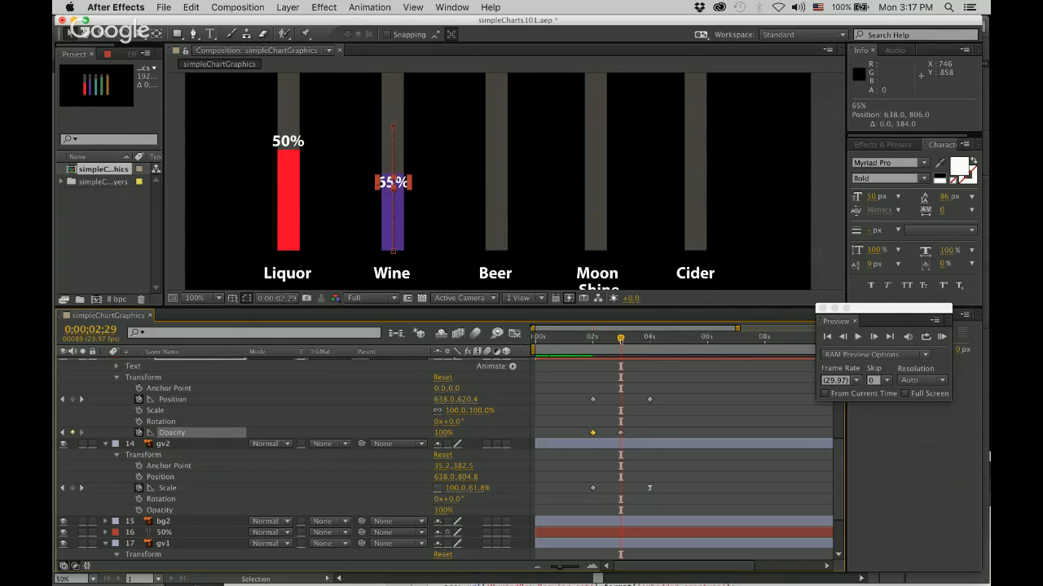
Apply Easy Ease to the 65% label's Position keyframe at 0;00;04;00, and collapse gv2 and the label's Transform properties.
drag(626, 340, 649, 339)
click(649, 400)
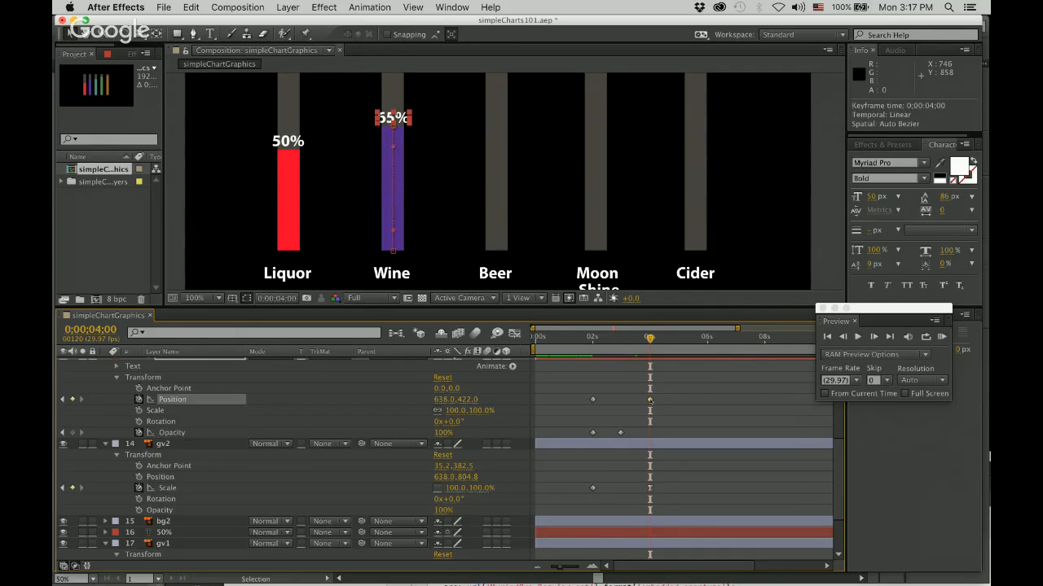
right_click(649, 400)
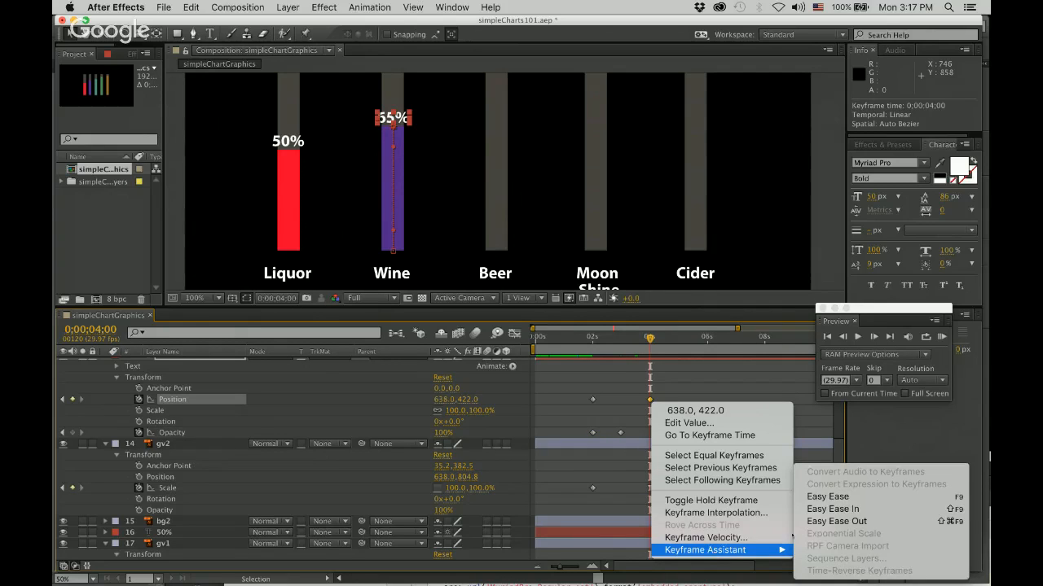
mouse_move(790, 553)
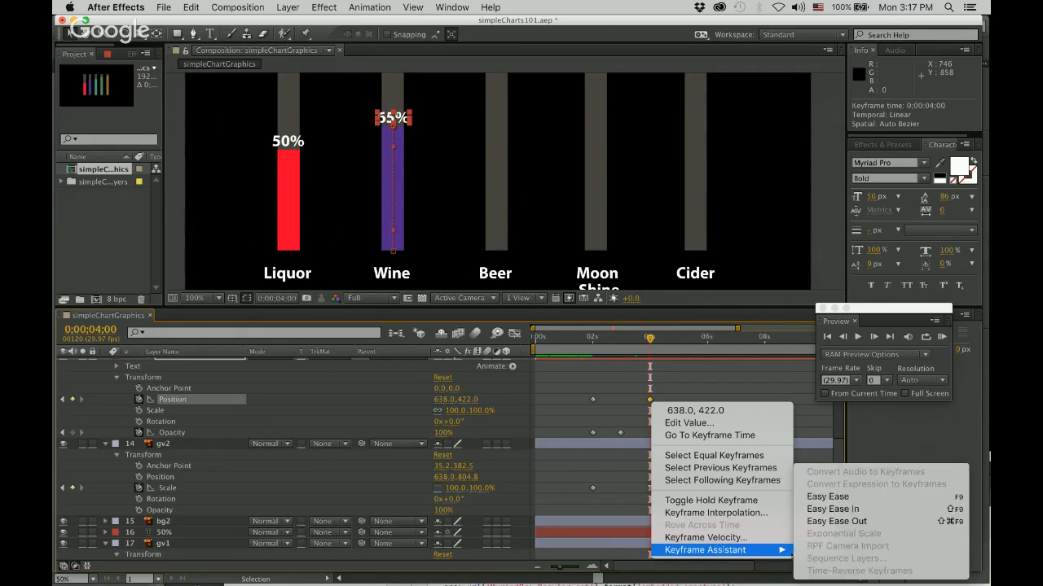
click(828, 496)
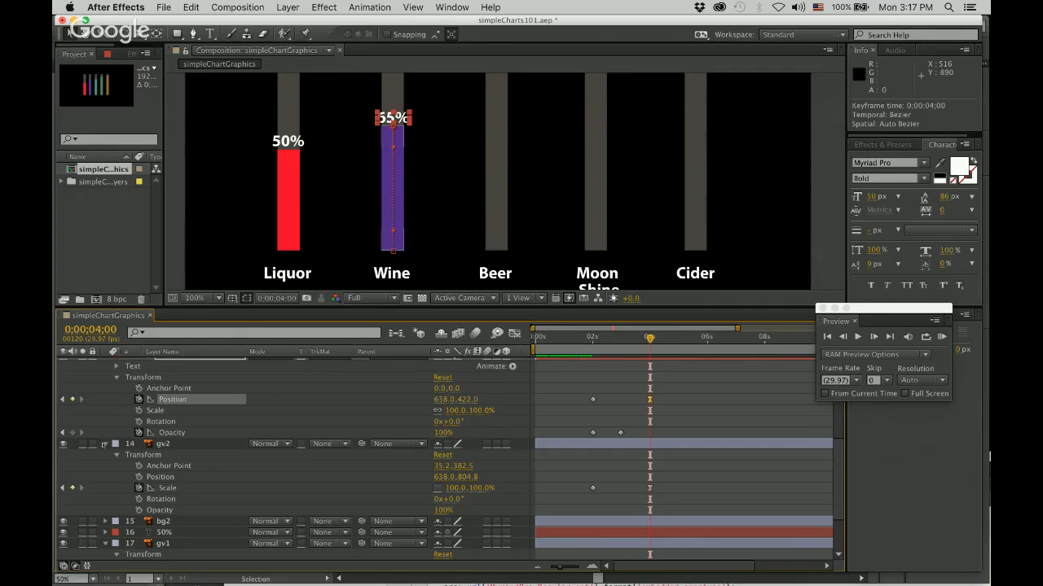
click(105, 444)
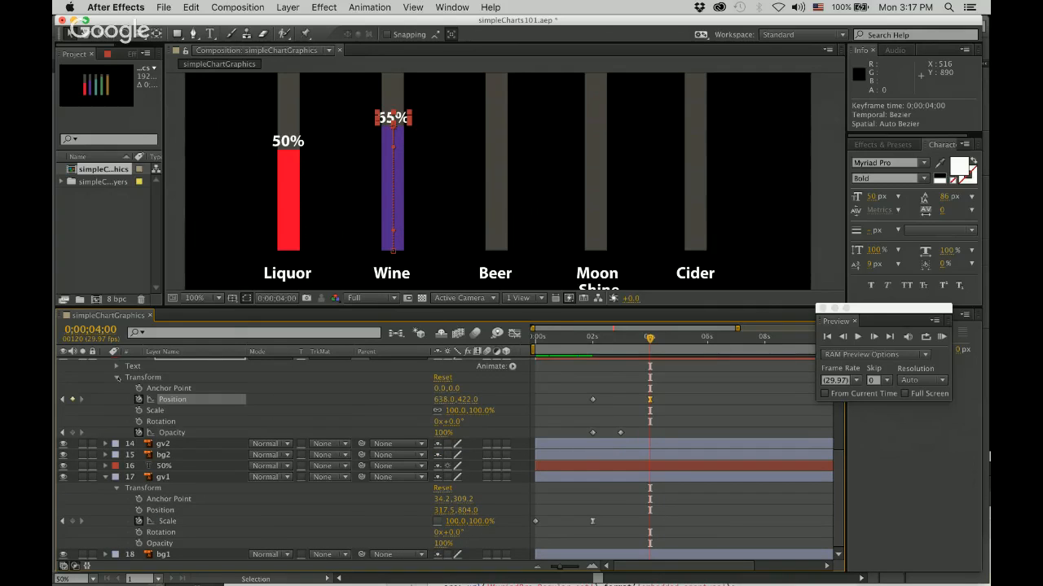
click(118, 378)
scroll(184, 410, up, 3)
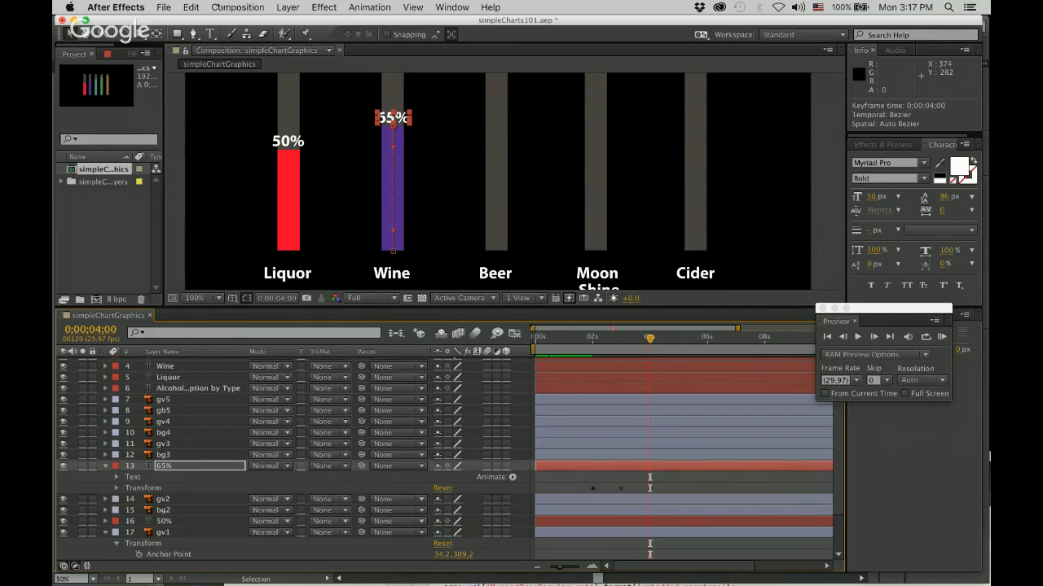
Add a 68% text label beside the top of the teal Beer bar and move its layer directly above gv3.
click(210, 33)
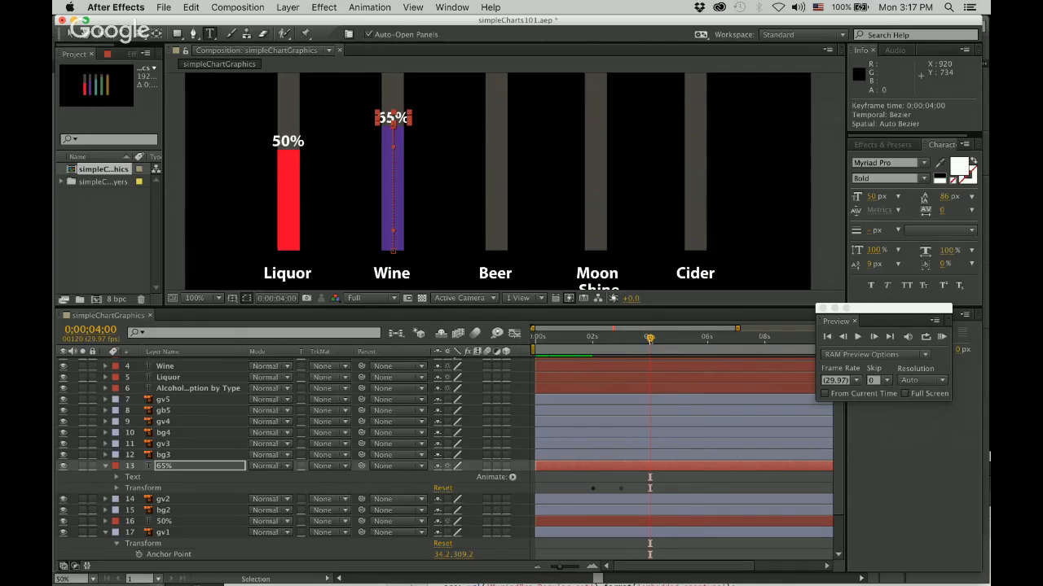
drag(649, 336, 733, 336)
key(period)
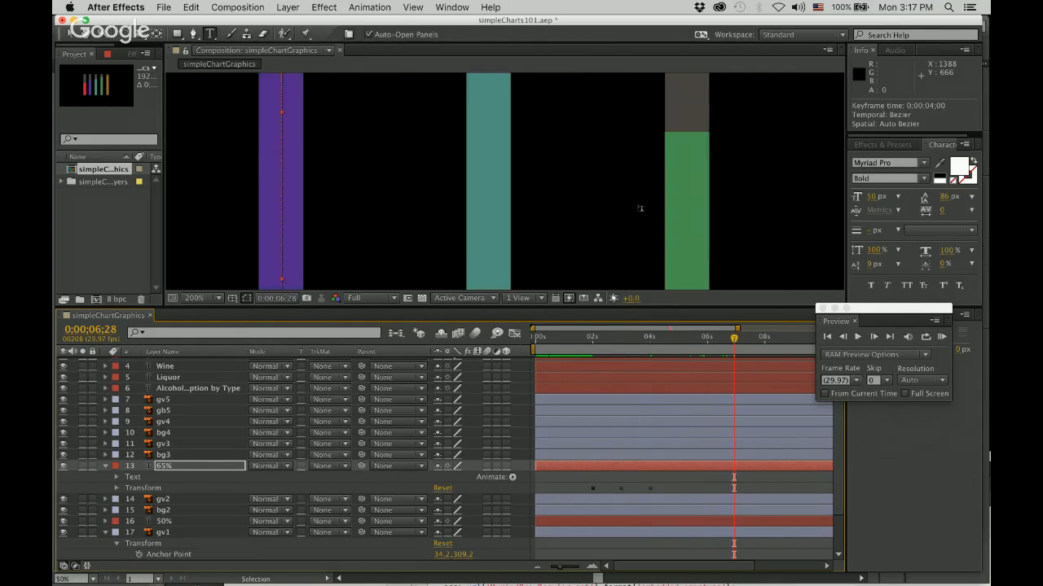
key(comma)
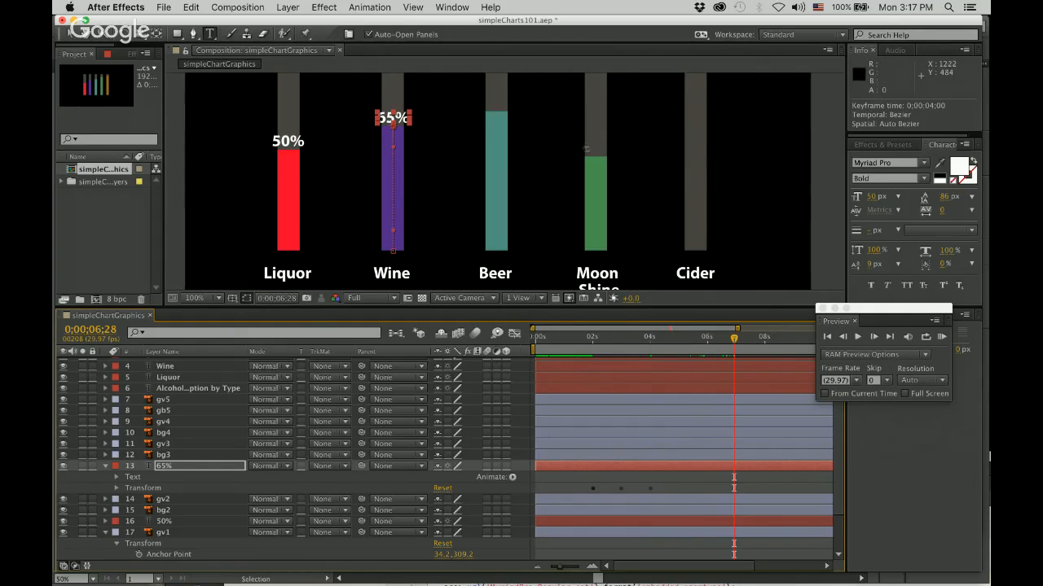
click(526, 108)
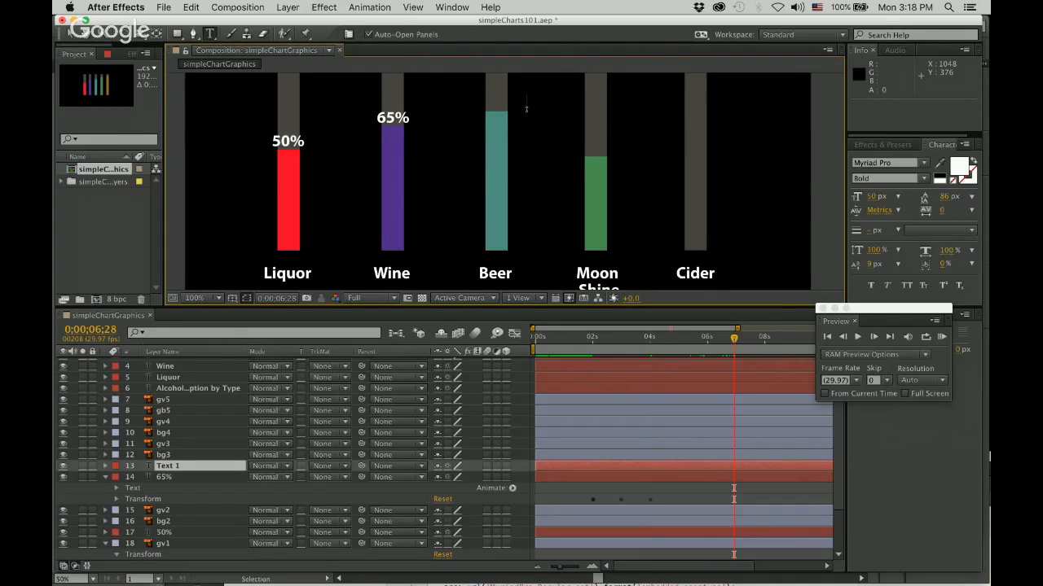
text(68%)
click(171, 476)
drag(164, 466, 165, 443)
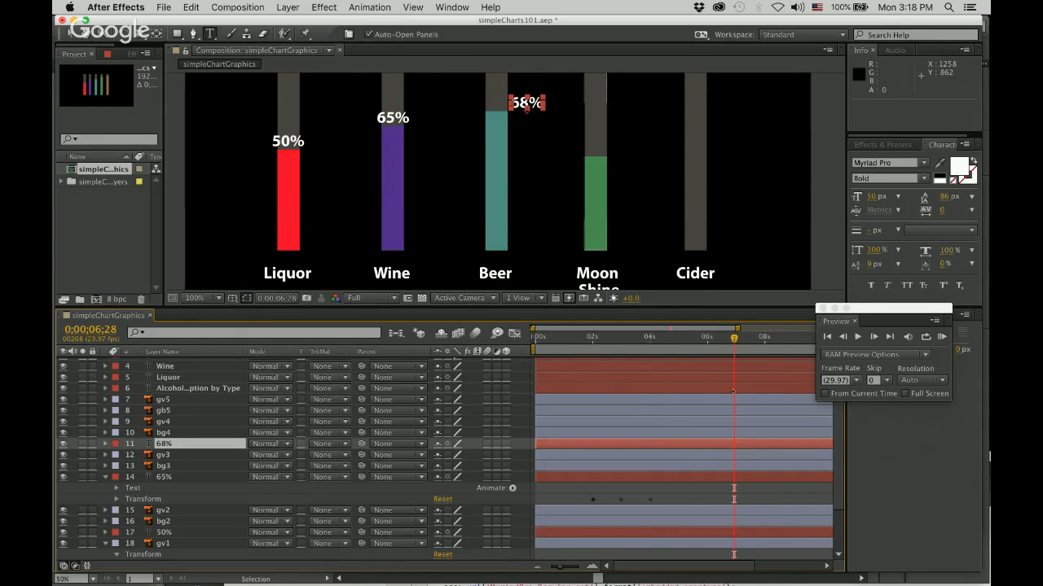
Reveal the Transform properties of gv3 and the 68% label, and add a 100% Opacity keyframe to the label at 0;00;04;00.
drag(734, 338, 648, 338)
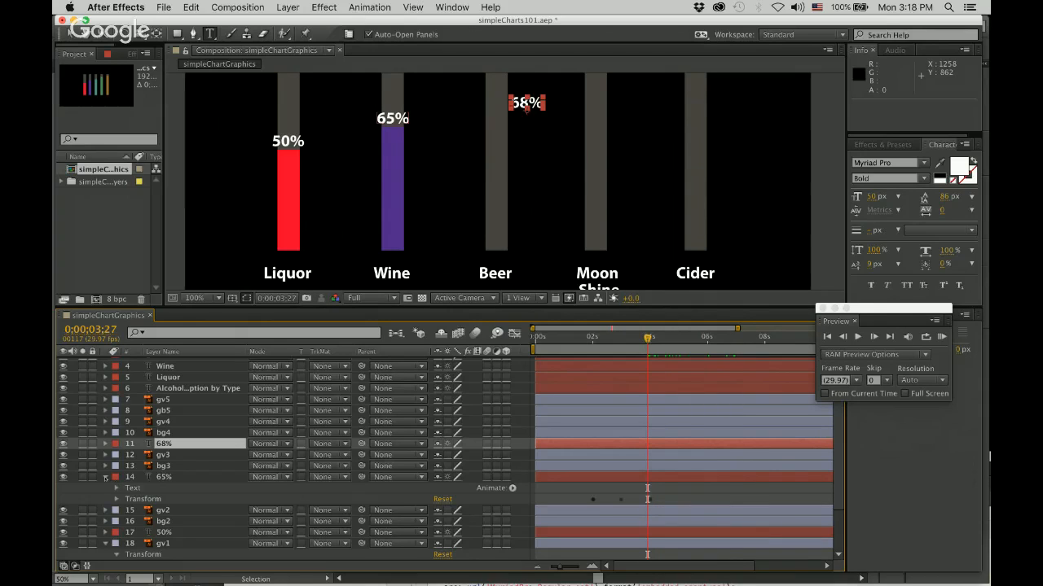
click(116, 498)
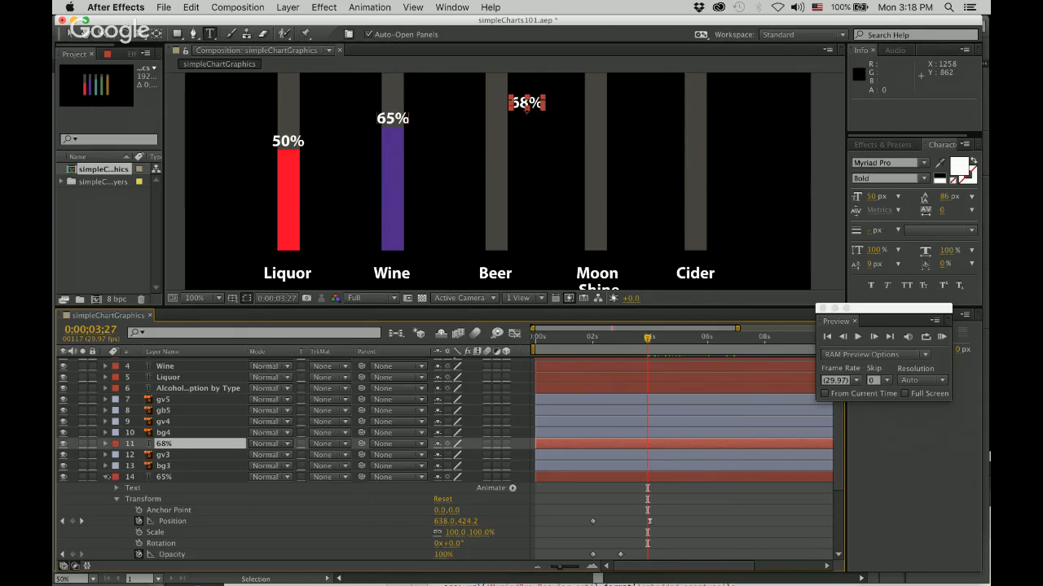
click(105, 476)
click(106, 455)
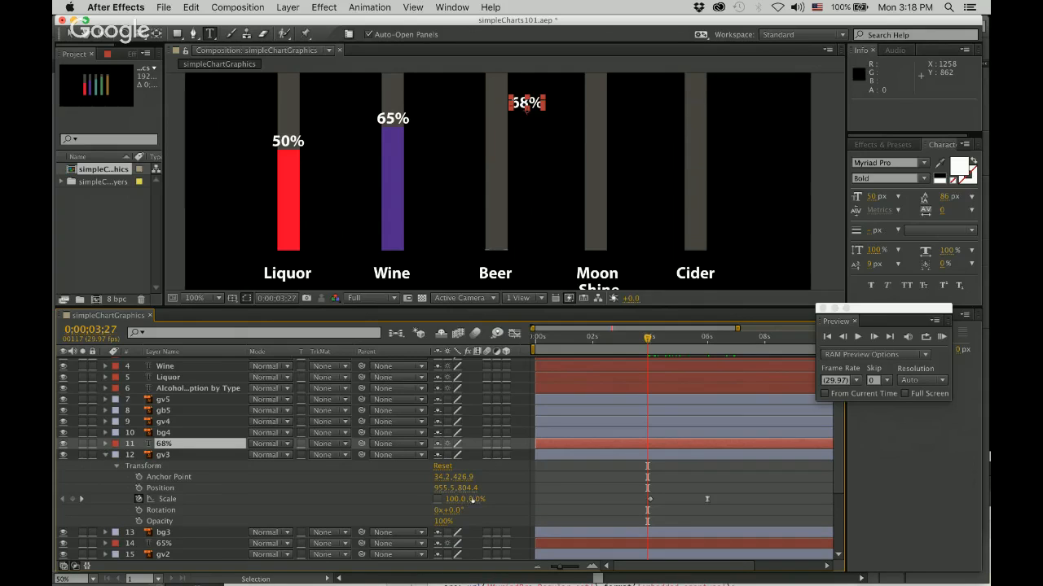
drag(646, 337, 656, 341)
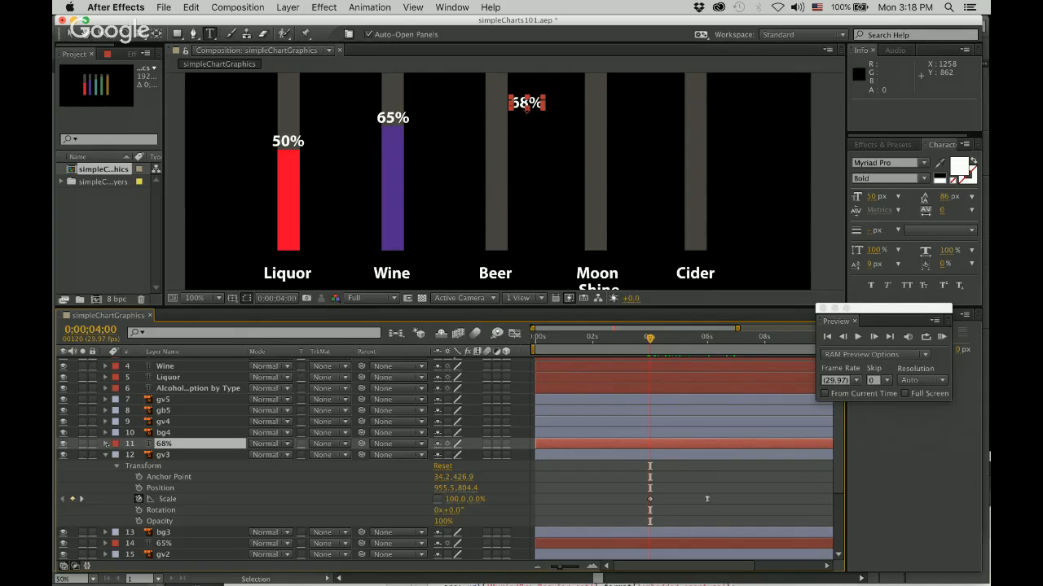
click(106, 444)
click(118, 467)
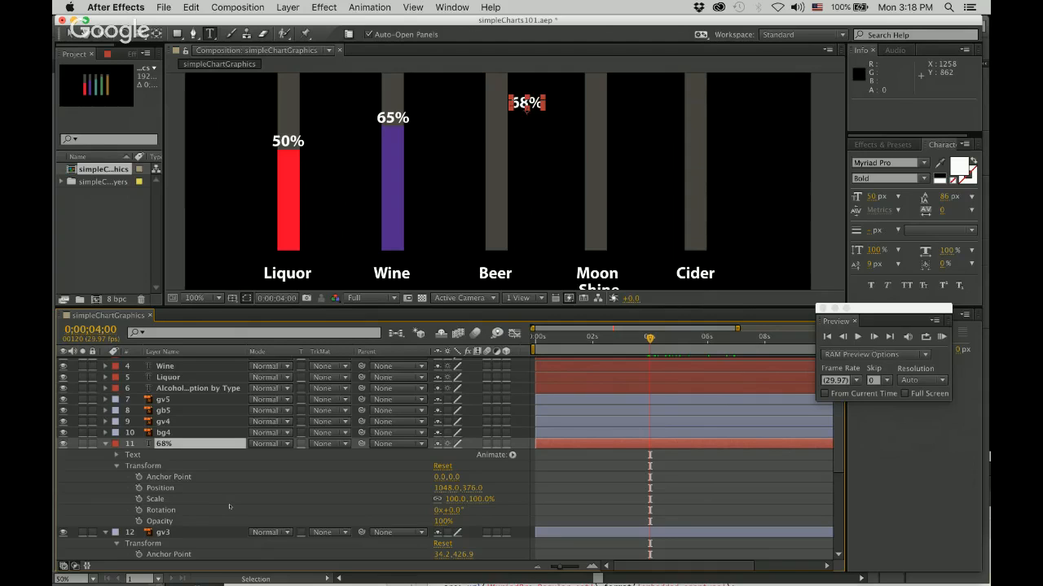
click(139, 521)
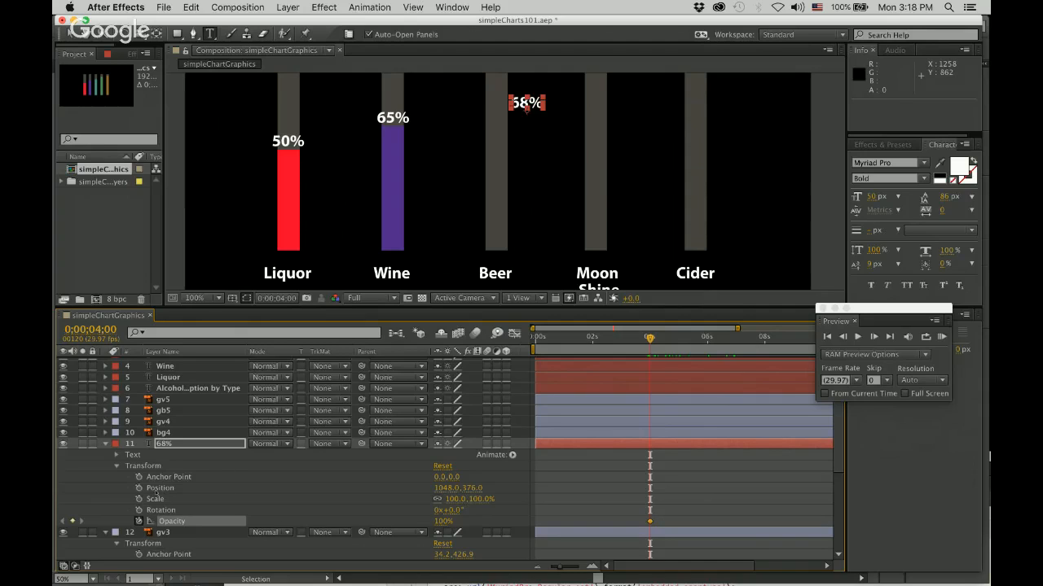
Move the 68% label to position 958, 376, centred over the Beer bar, and check it against the growing bar.
click(139, 488)
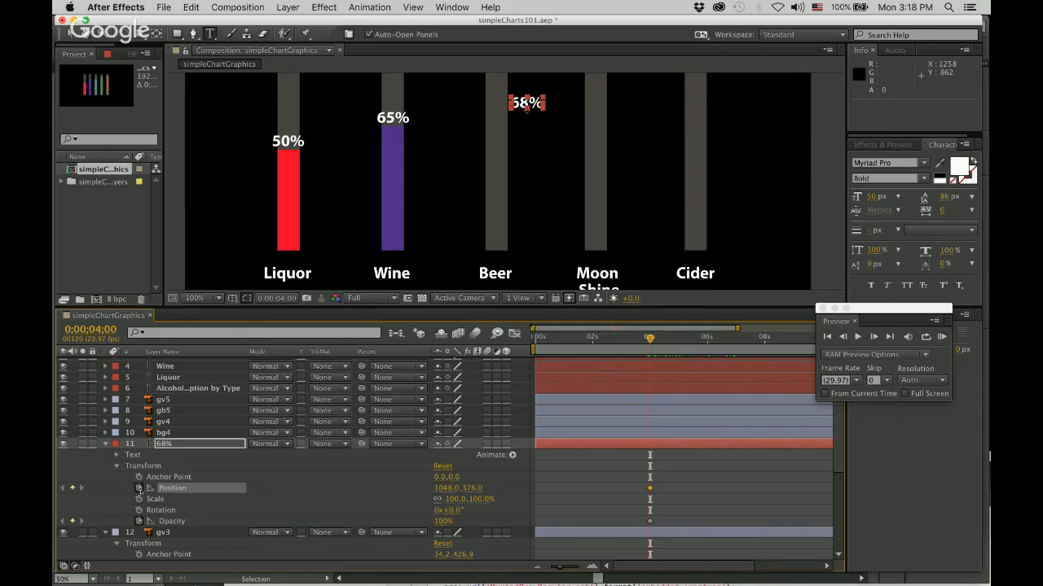
click(139, 489)
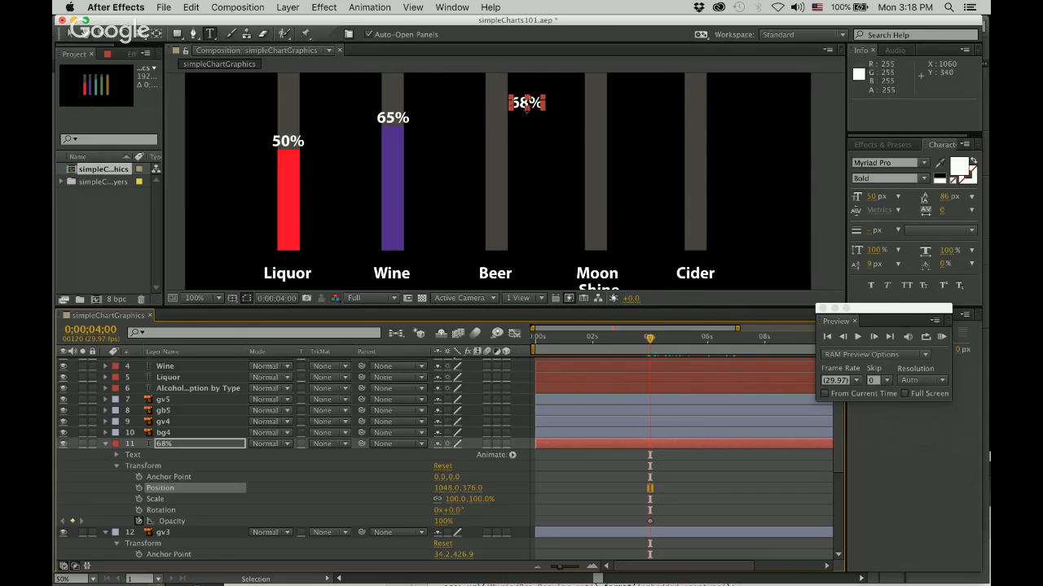
key(v)
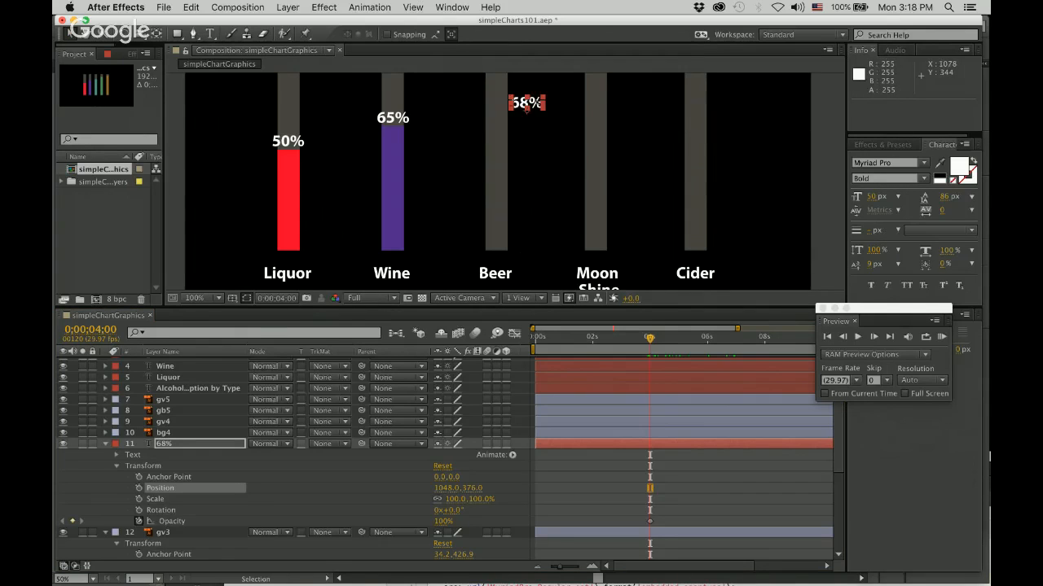
drag(527, 106, 497, 104)
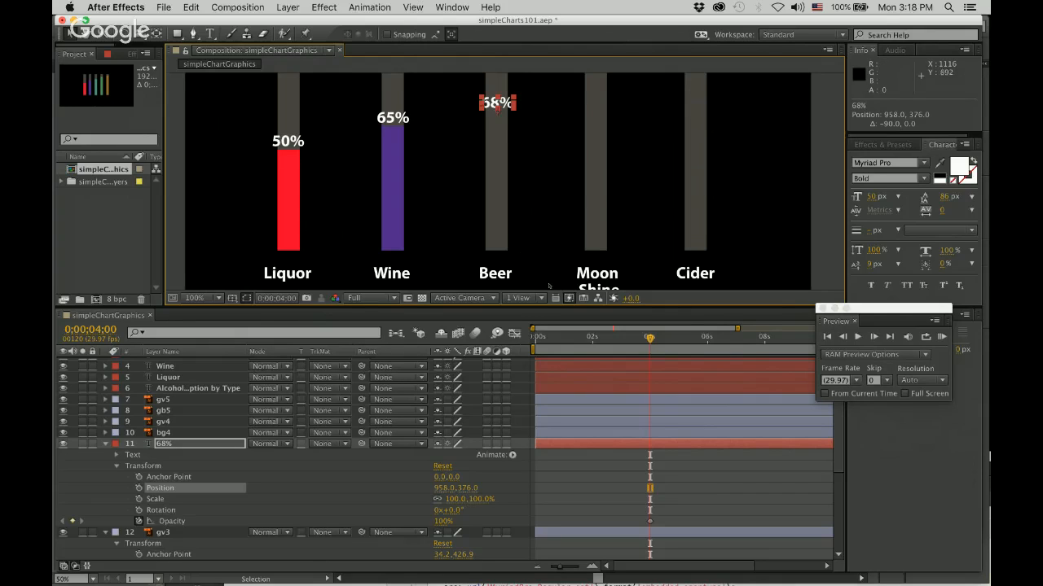
mouse_move(545, 186)
mouse_down()
mouse_move(542, 217)
mouse_move(539, 199)
mouse_up()
key(space)
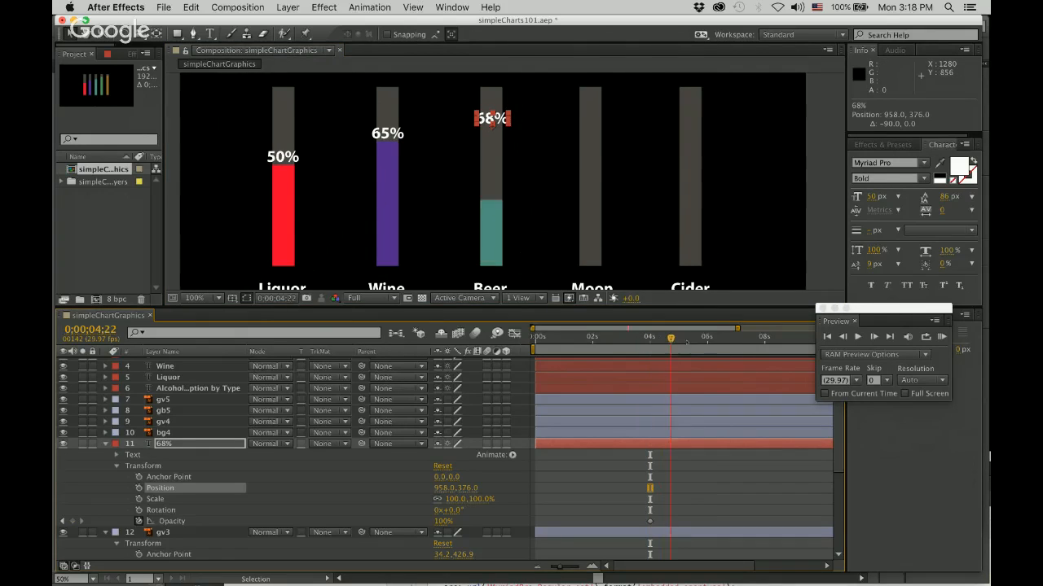
key(space)
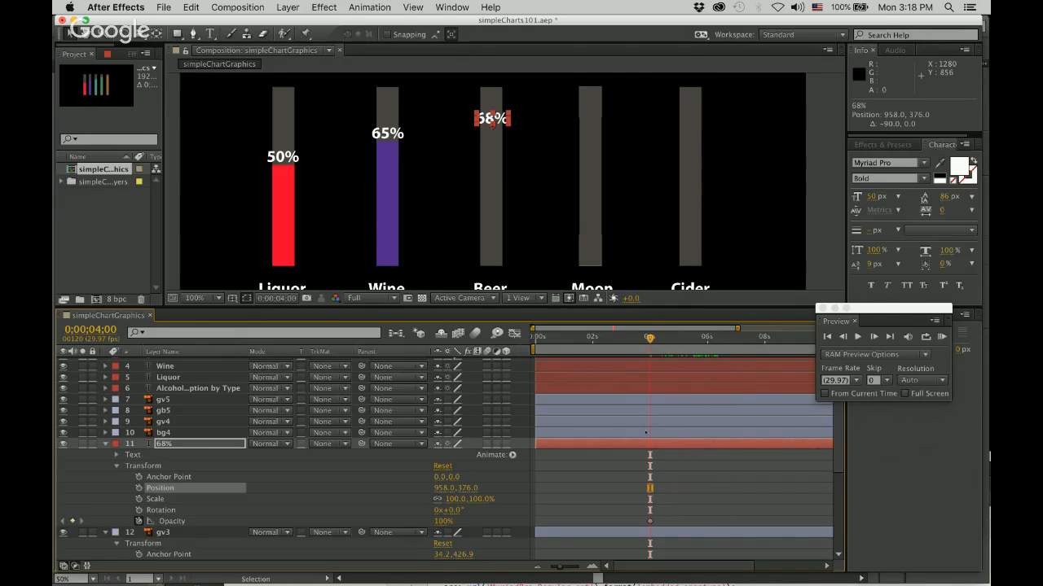
Keyframe the 68% label's Position at 0;00;04;00 and 0;00;06;00, and its Opacity at 100% at 0;00;05;02.
click(139, 488)
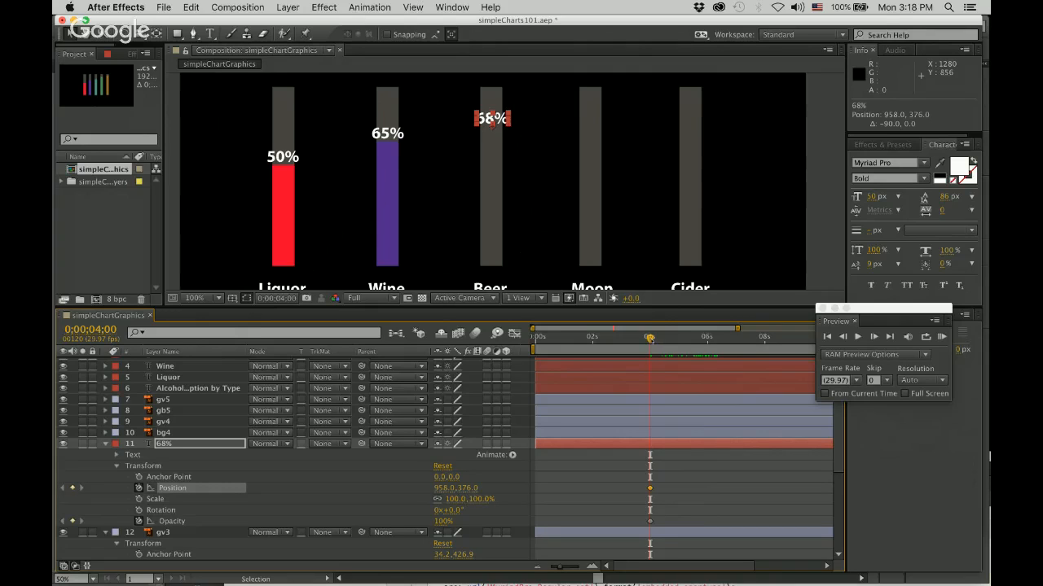
drag(649, 337, 679, 338)
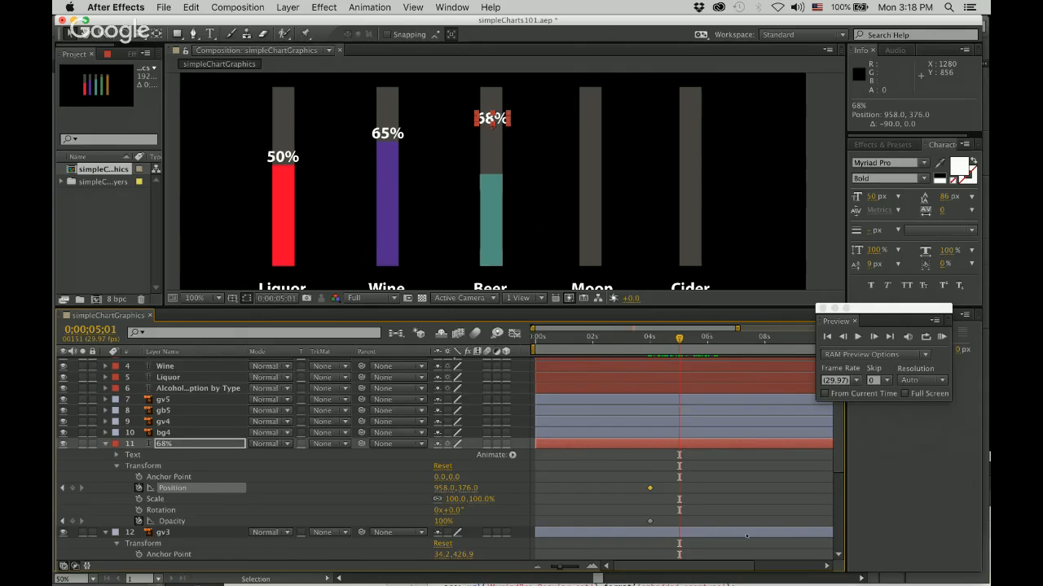
scroll(720, 466, down, 3)
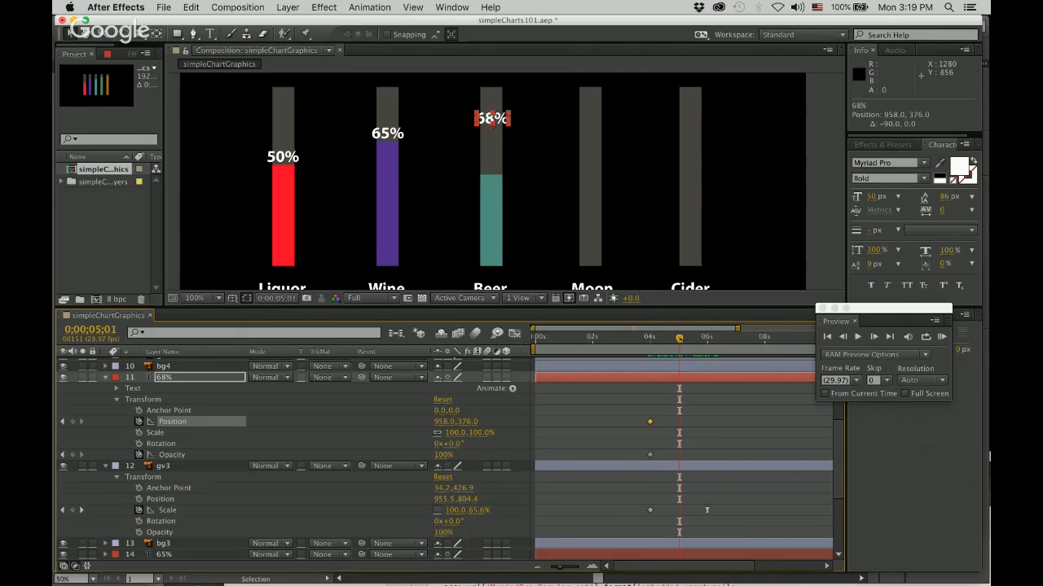
drag(678, 337, 707, 338)
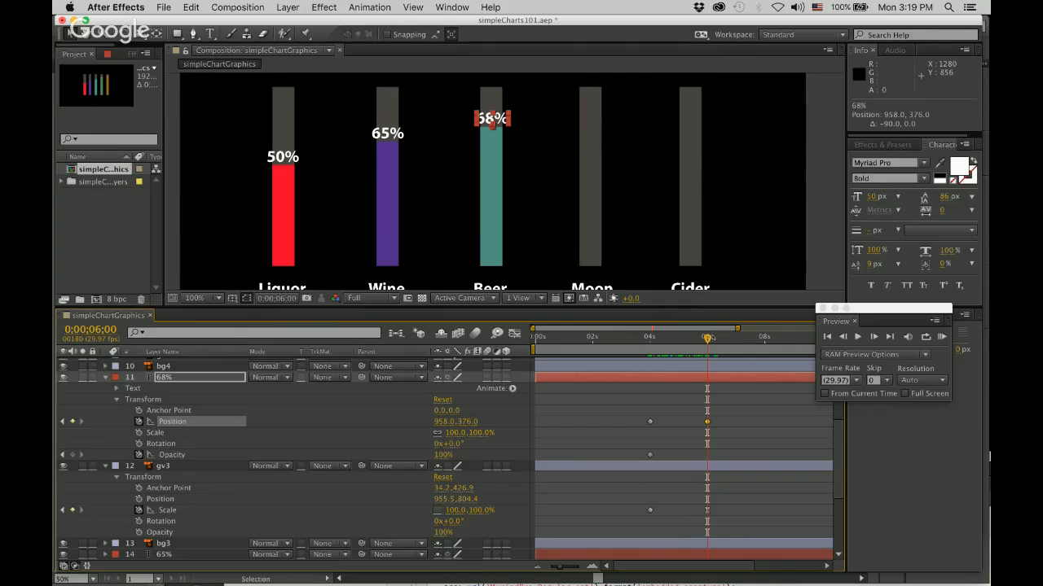
drag(707, 338, 681, 338)
click(72, 454)
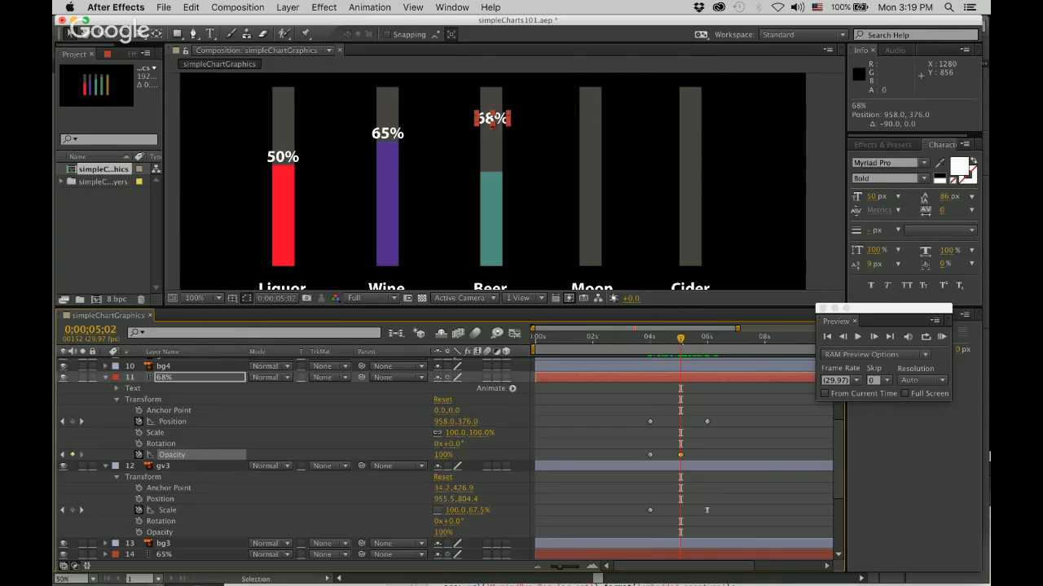
Apply Easy Ease to the 68% label's Position keyframe at 0;00;06;00.
key(k)
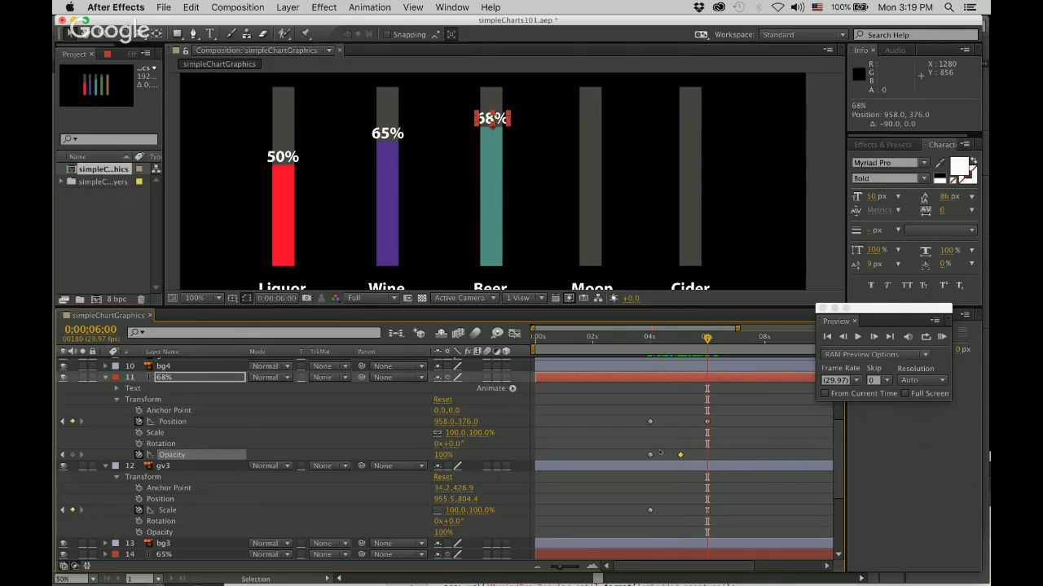
click(708, 423)
right_click(707, 423)
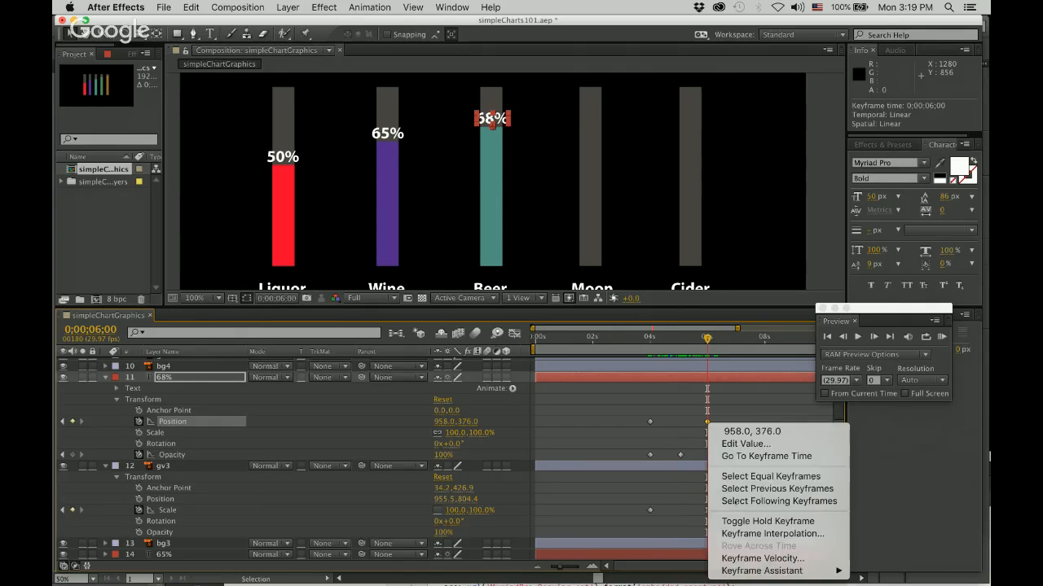
mouse_move(766, 571)
click(671, 497)
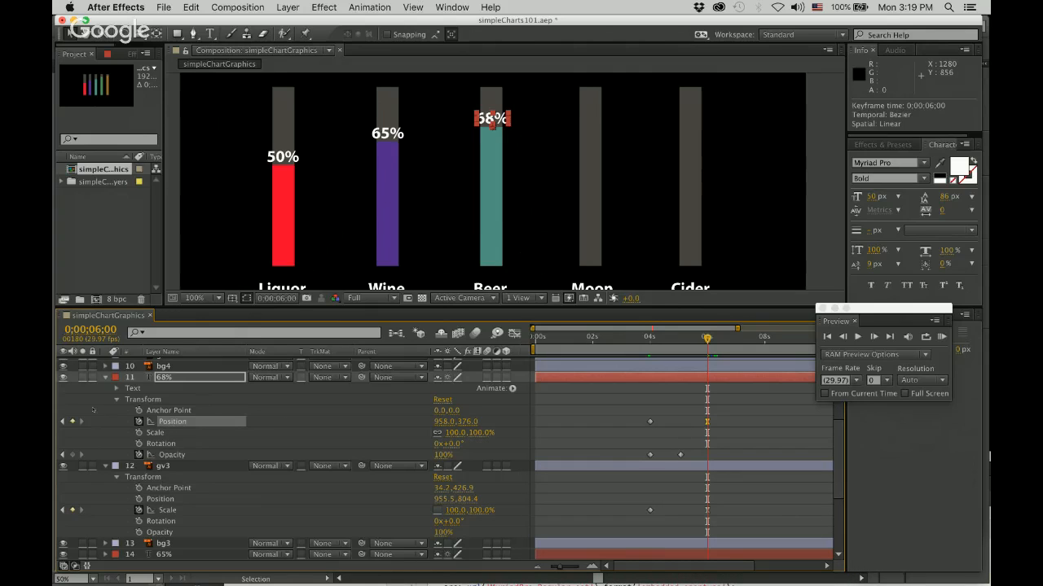
At 0;00;04;00, move the 68% label straight down to the Beer bar's base at position 958, 810.
click(63, 421)
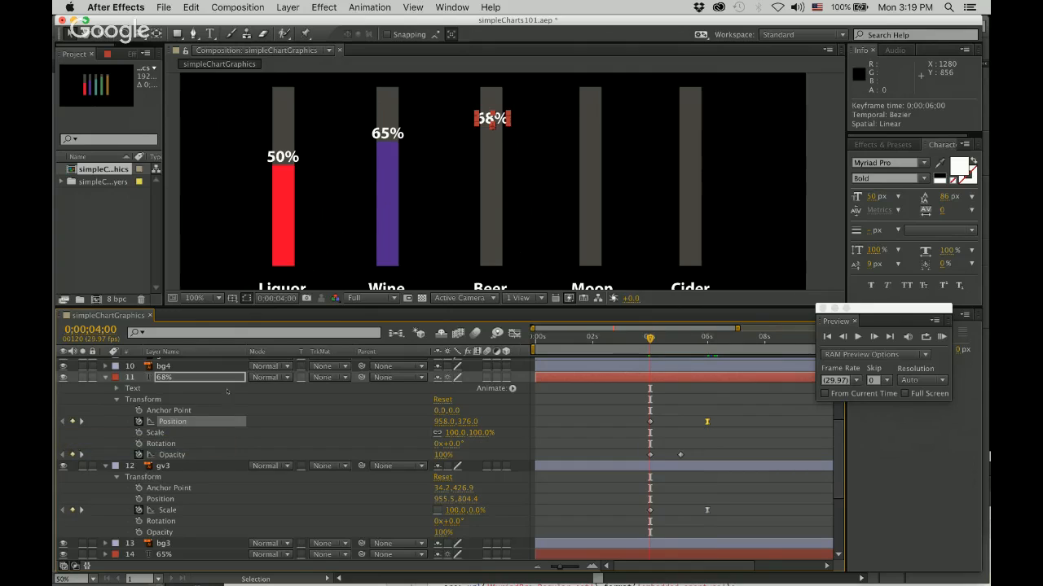
drag(650, 338, 707, 338)
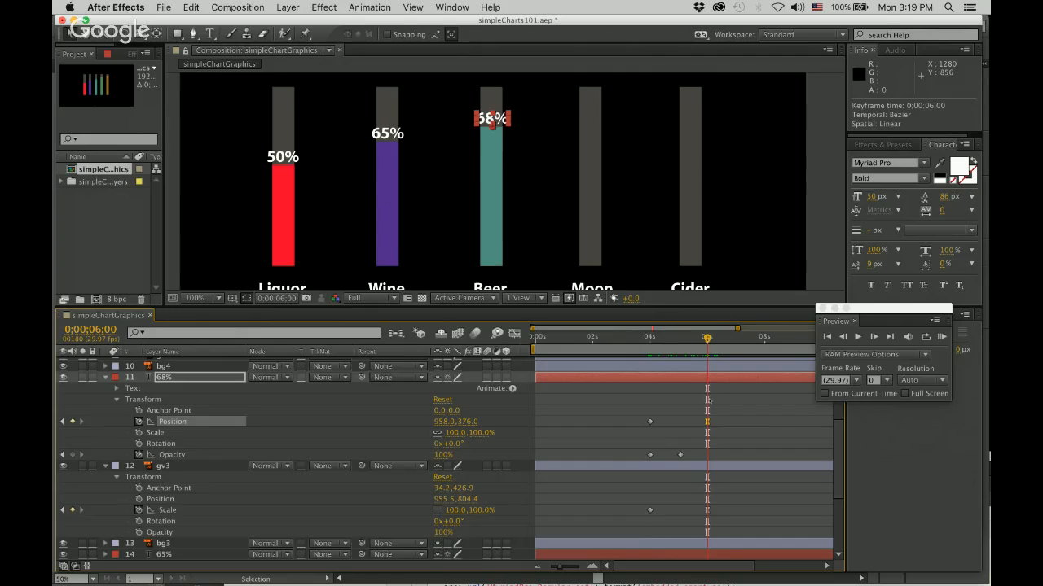
drag(707, 338, 650, 338)
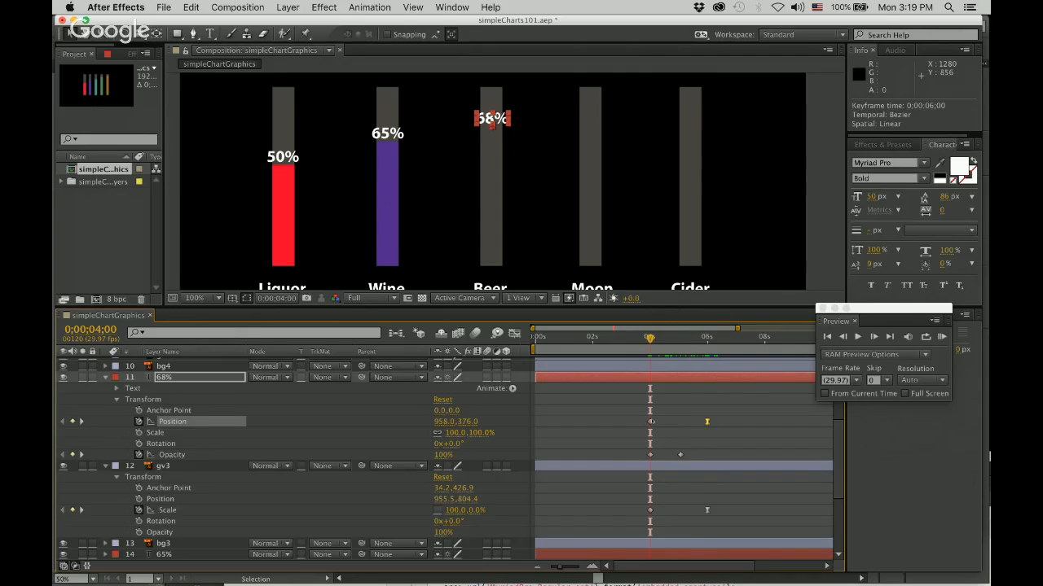
drag(494, 122, 514, 262)
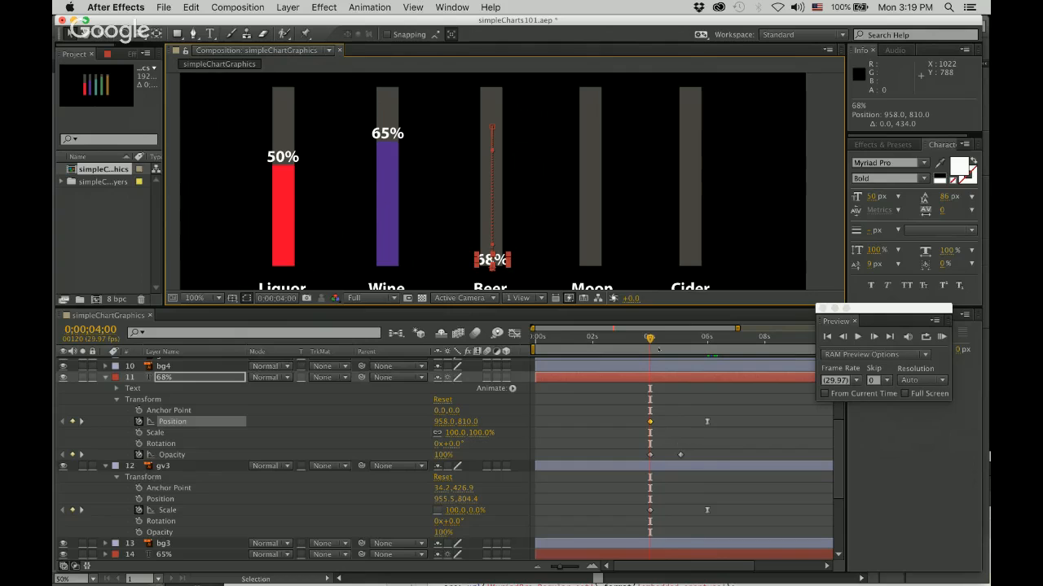
Set the 68% label's Opacity to 0% at 0;00;04;00 and play back its rise and fade-in.
key(space)
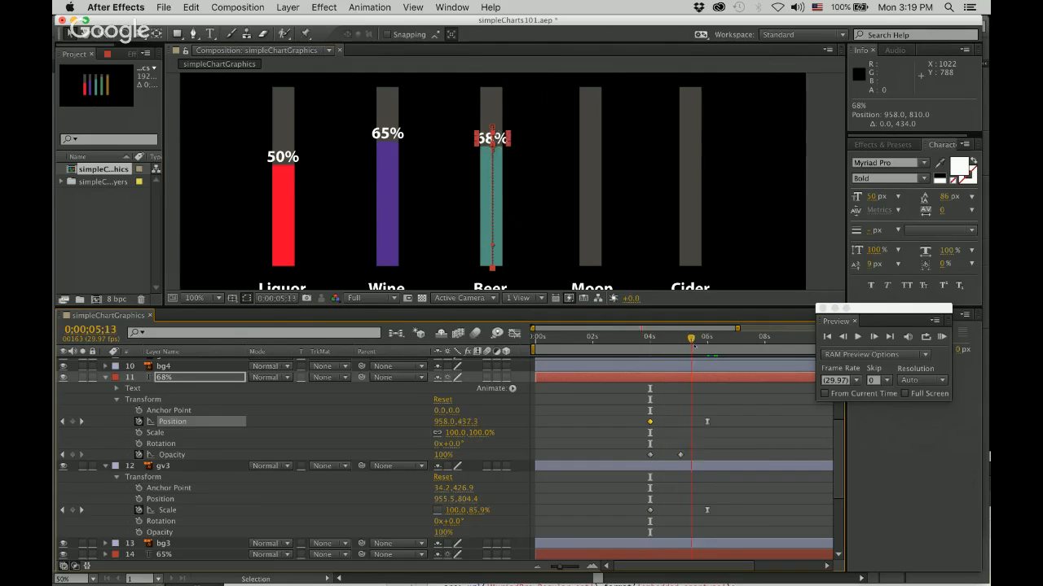
key(space)
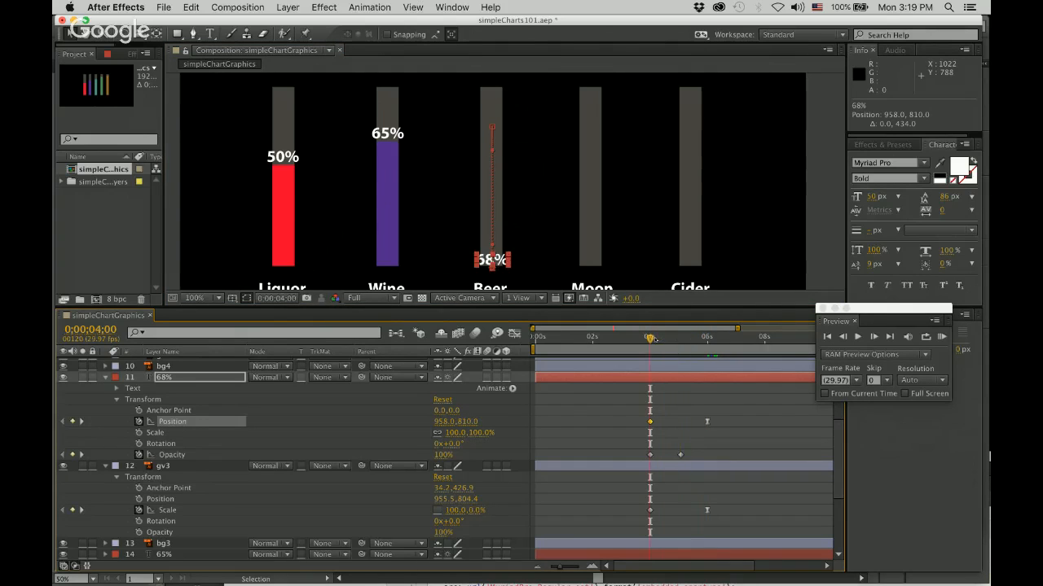
click(443, 455)
text(0)
key(Return)
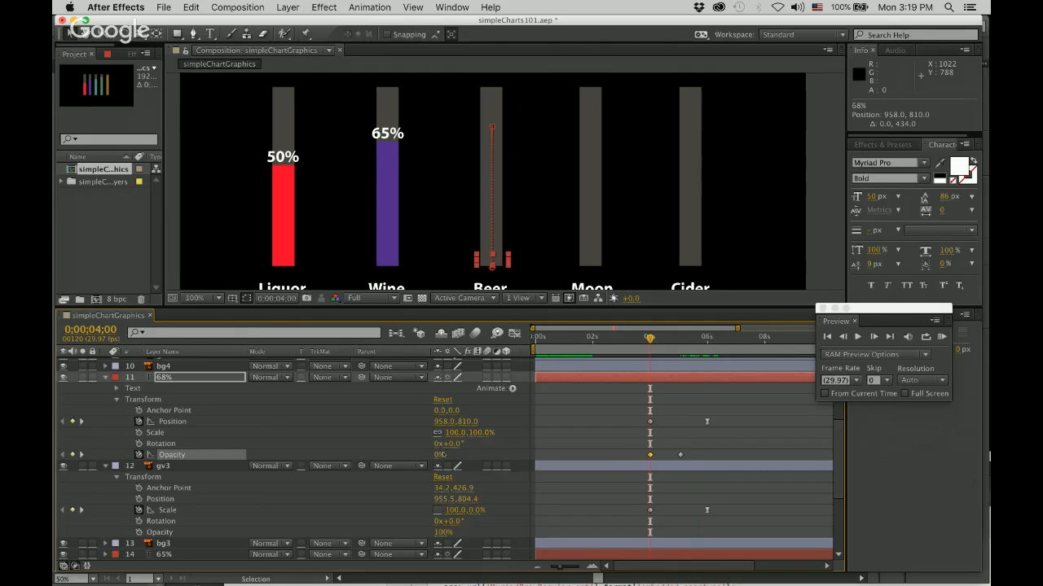
key(space)
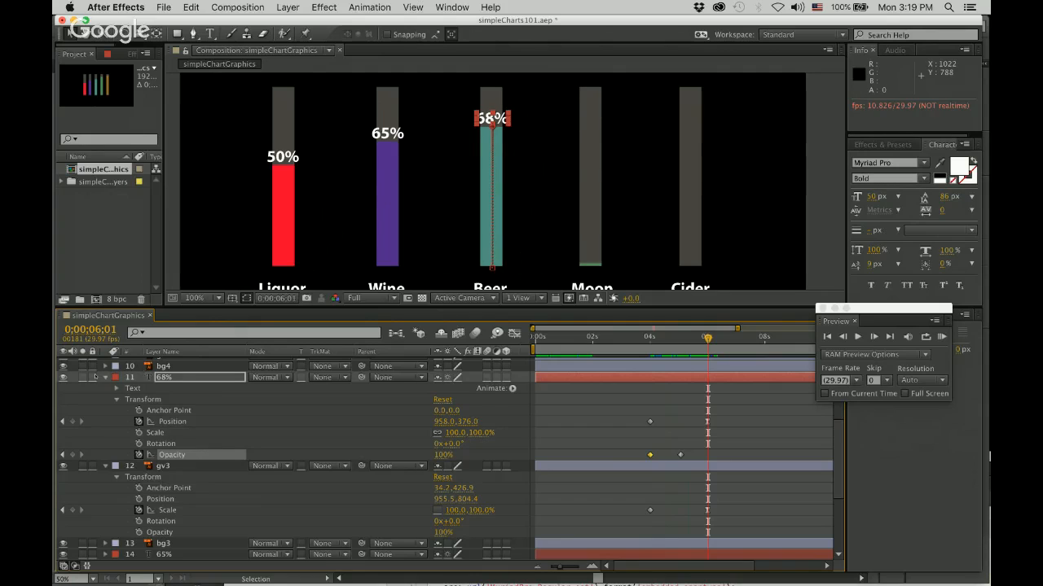
click(105, 377)
scroll(105, 377, up, 2)
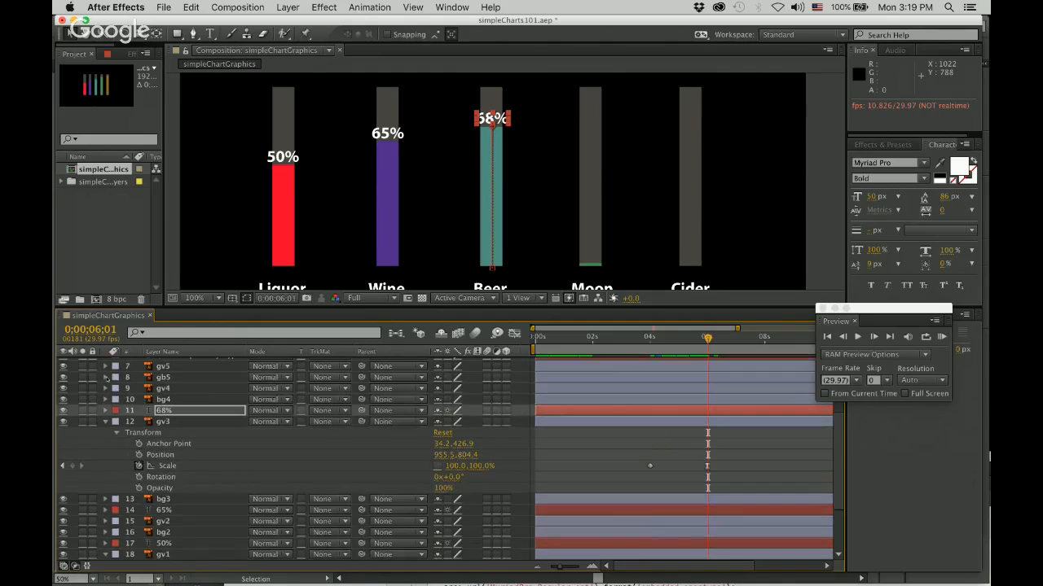
Change the text of the label above the Beer bar to 75%.
click(212, 35)
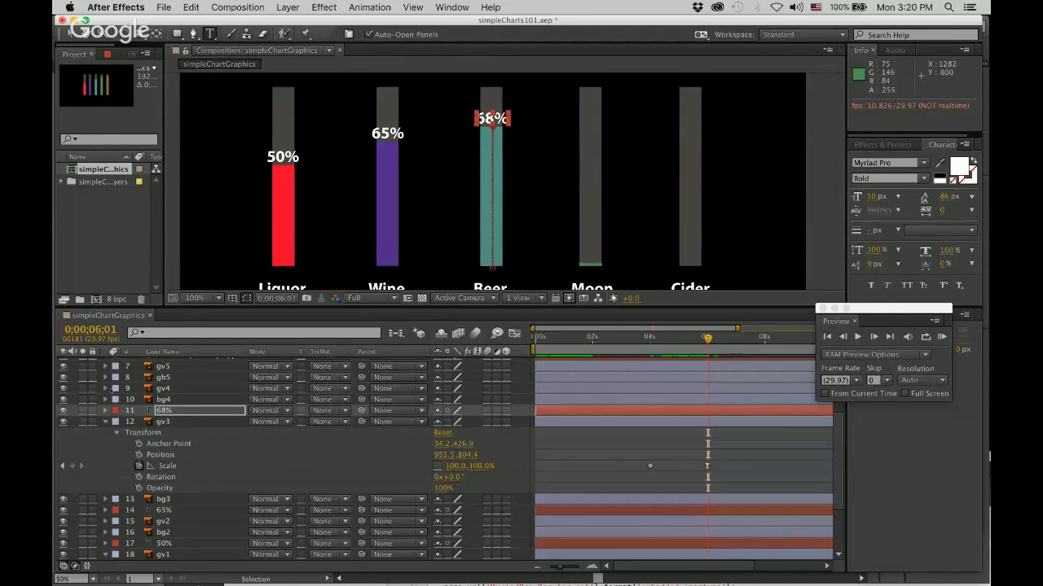
click(106, 388)
drag(708, 339, 764, 340)
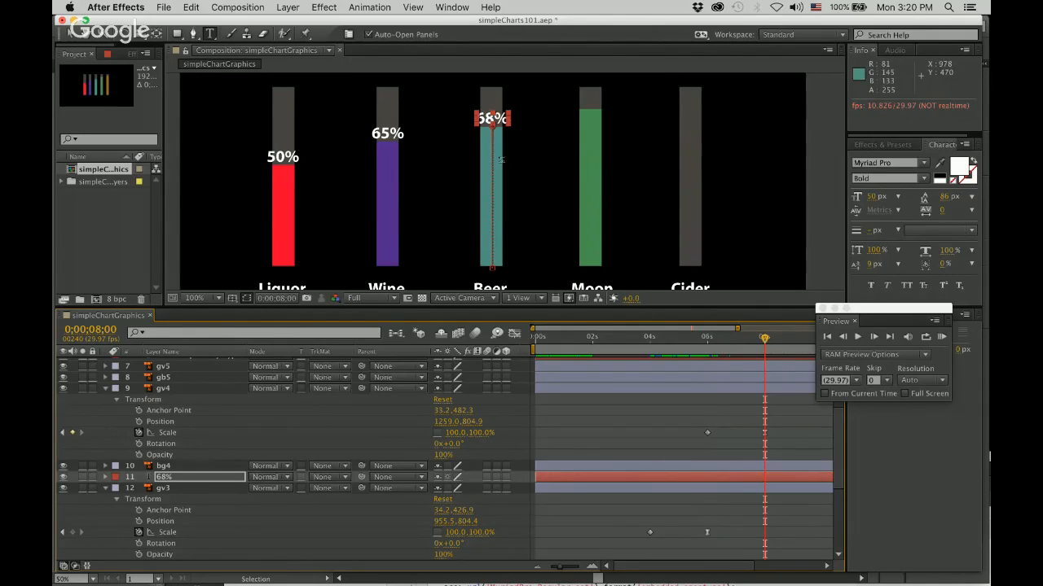
double_click(487, 119)
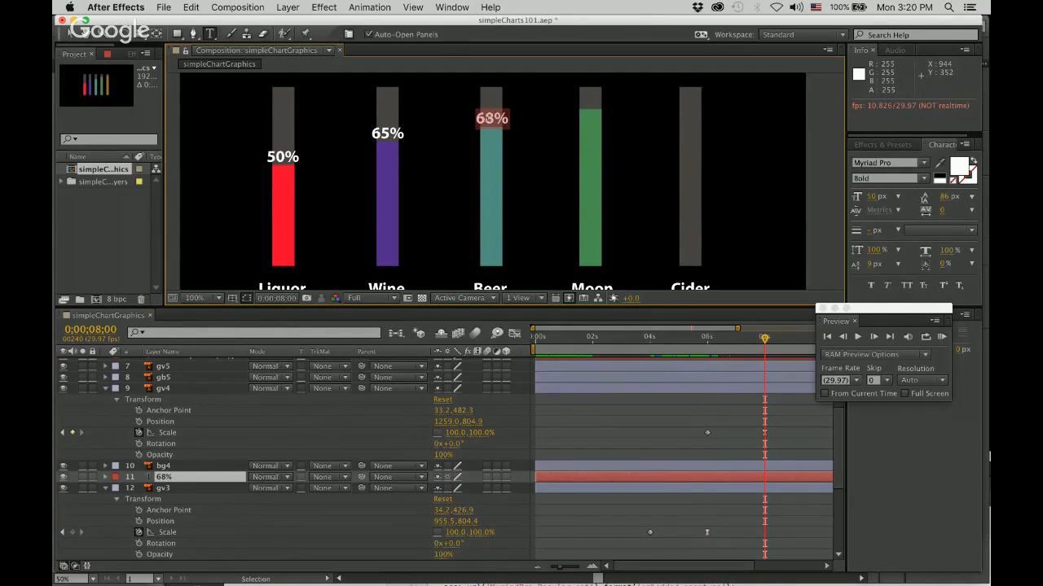
text(75)
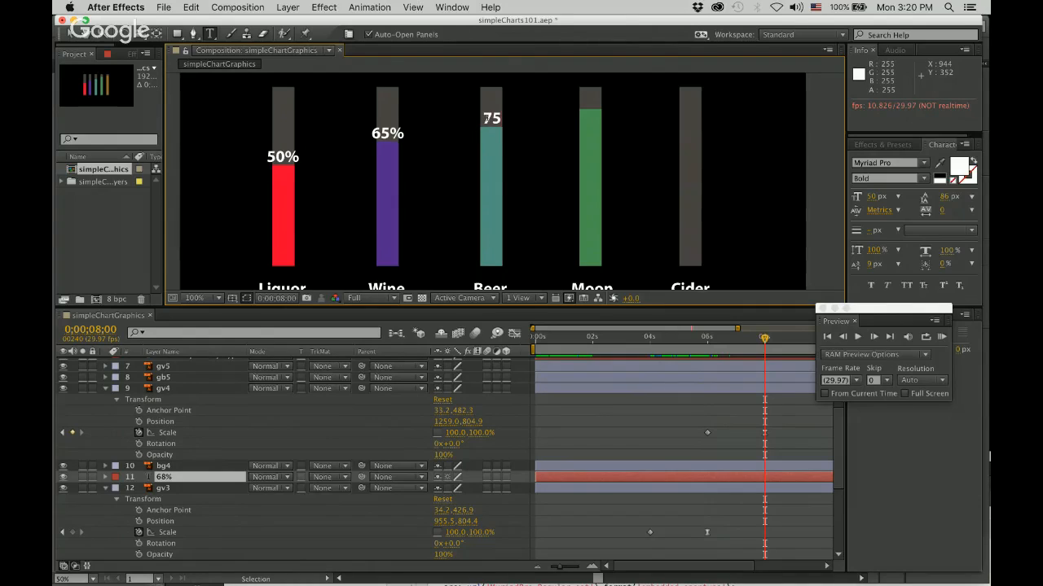
text(%)
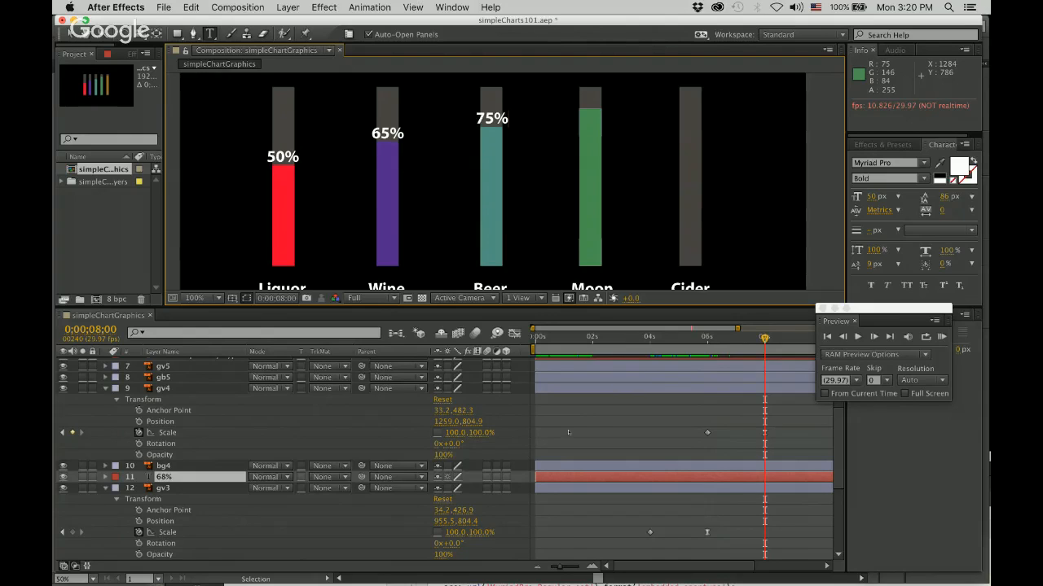
click(596, 421)
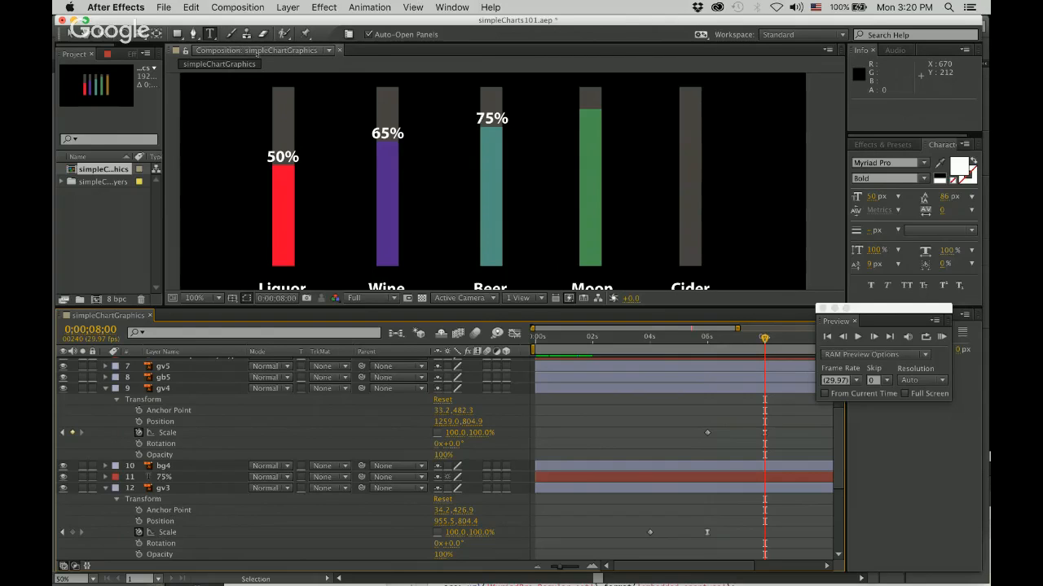
Add an 80% text label above the Moon bar at position 1262, 322 and place a duplicate above the Cider bar at 1566, 288.
click(210, 34)
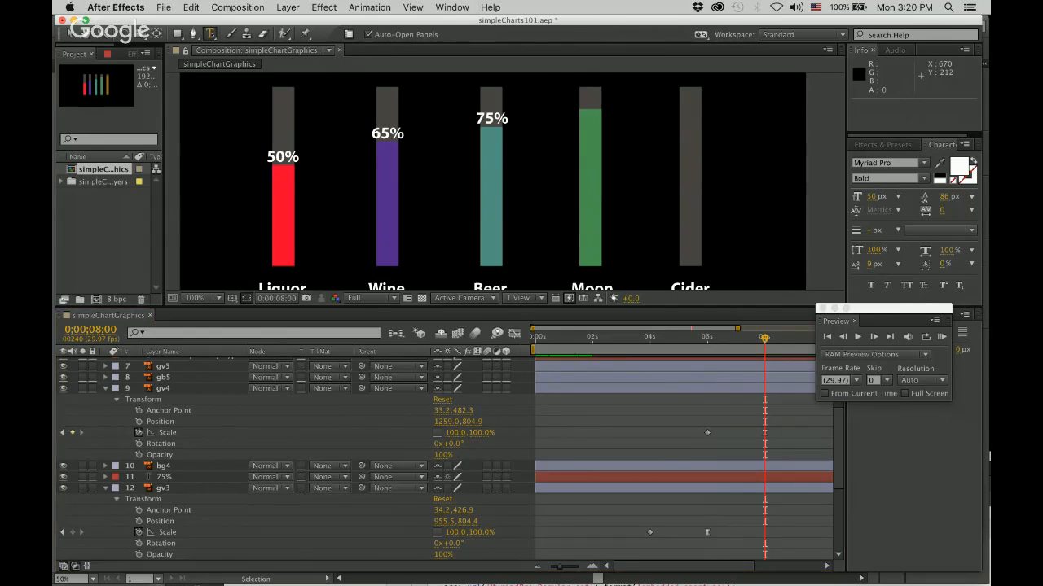
click(563, 99)
text(80)
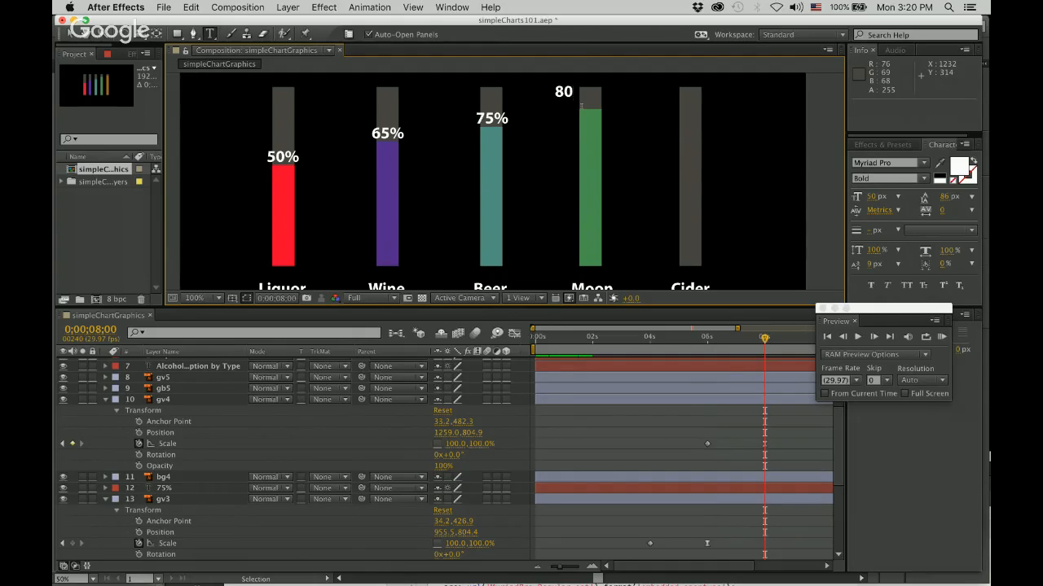
text(%)
click(70, 34)
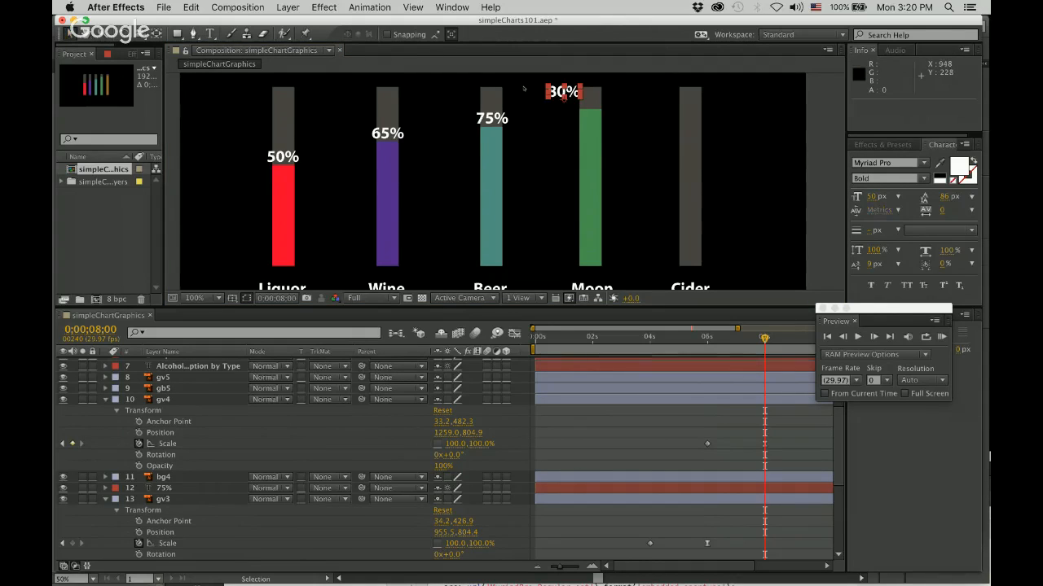
drag(564, 97, 690, 92)
key(super+d)
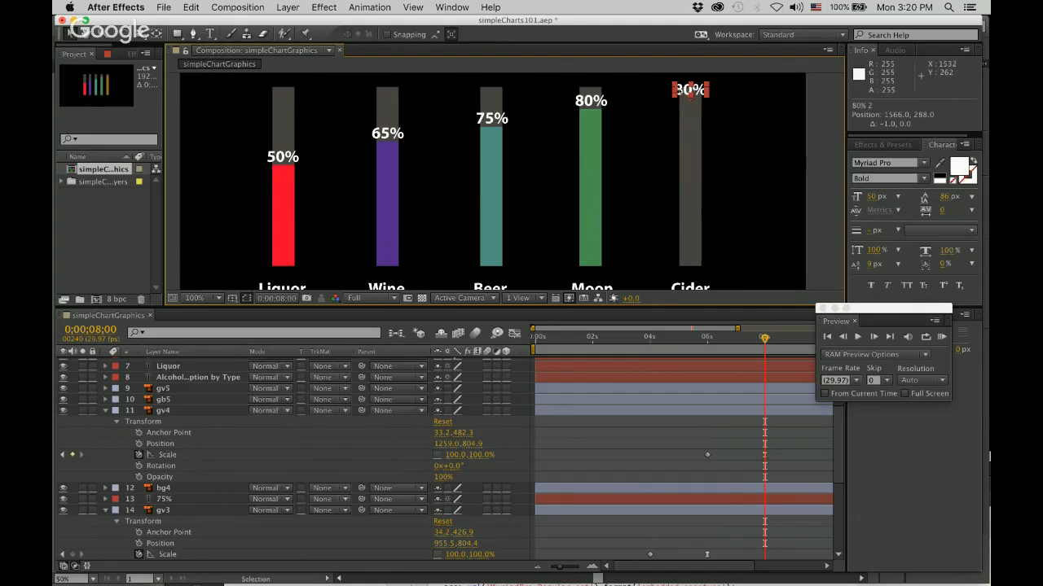
Change the text of the duplicated label above the Cider bar to 98%.
mouse_move(764, 338)
mouse_down()
mouse_move(812, 340)
mouse_move(783, 339)
mouse_up()
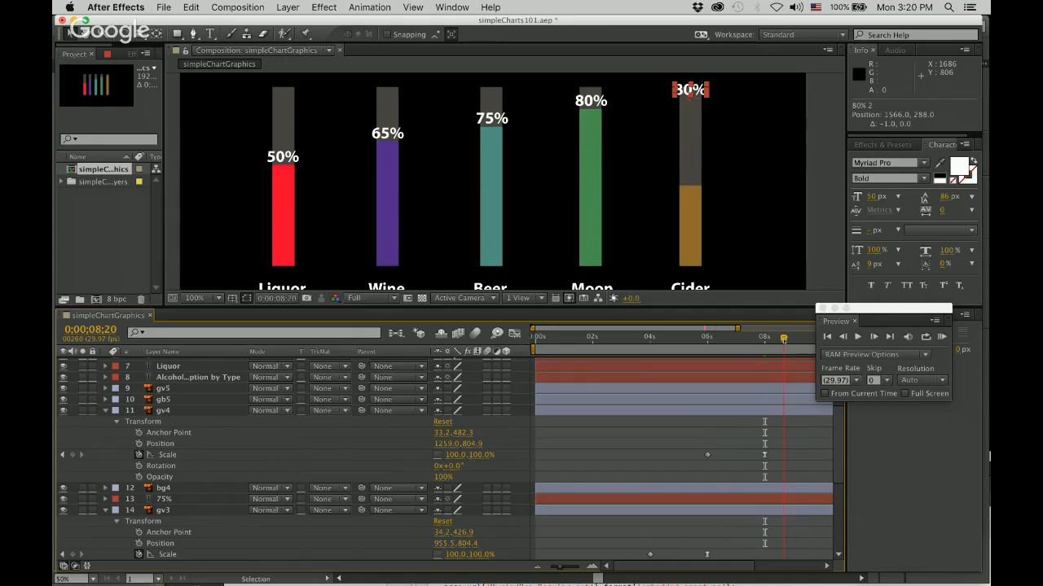
double_click(693, 88)
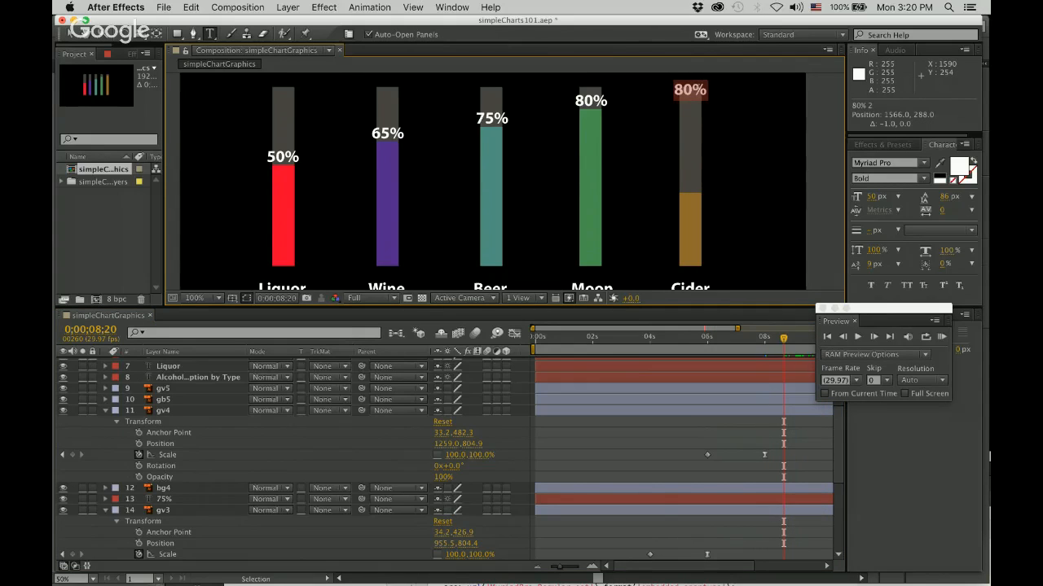
text(98%)
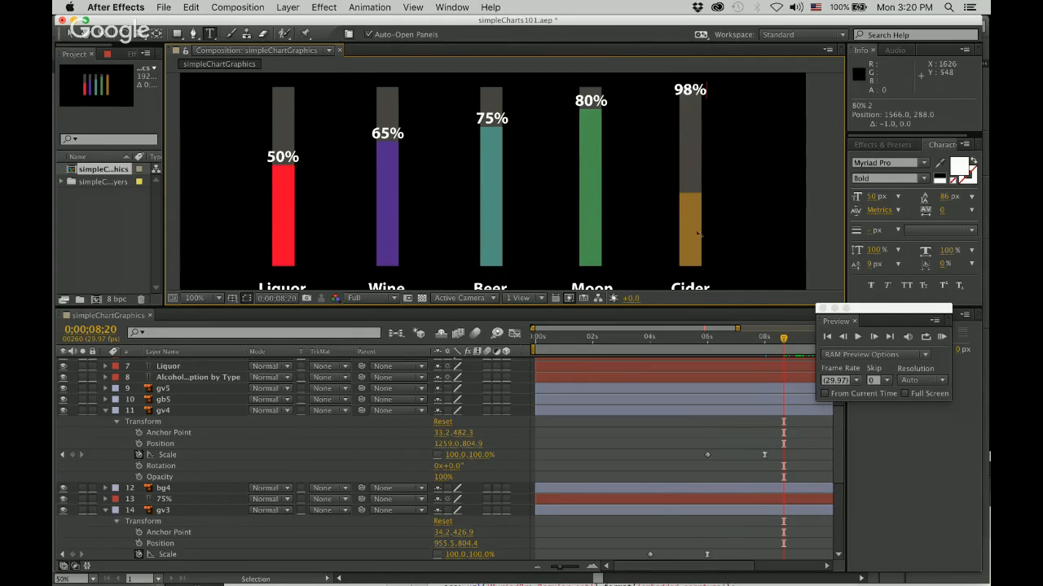
click(69, 34)
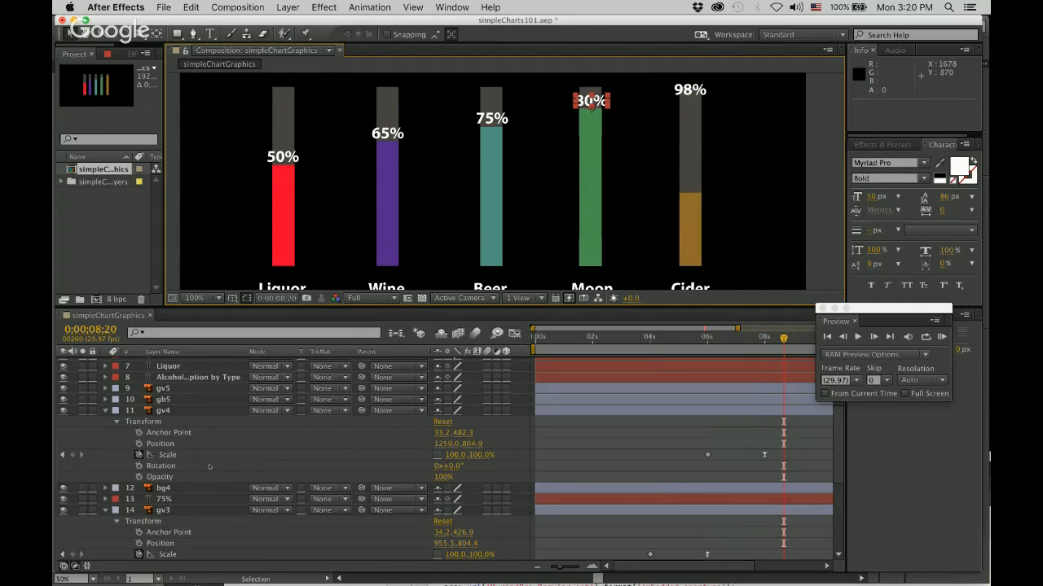
Move the 80% text layer directly above the gv4 layer in the stack and expand it.
scroll(209, 467, up, 5)
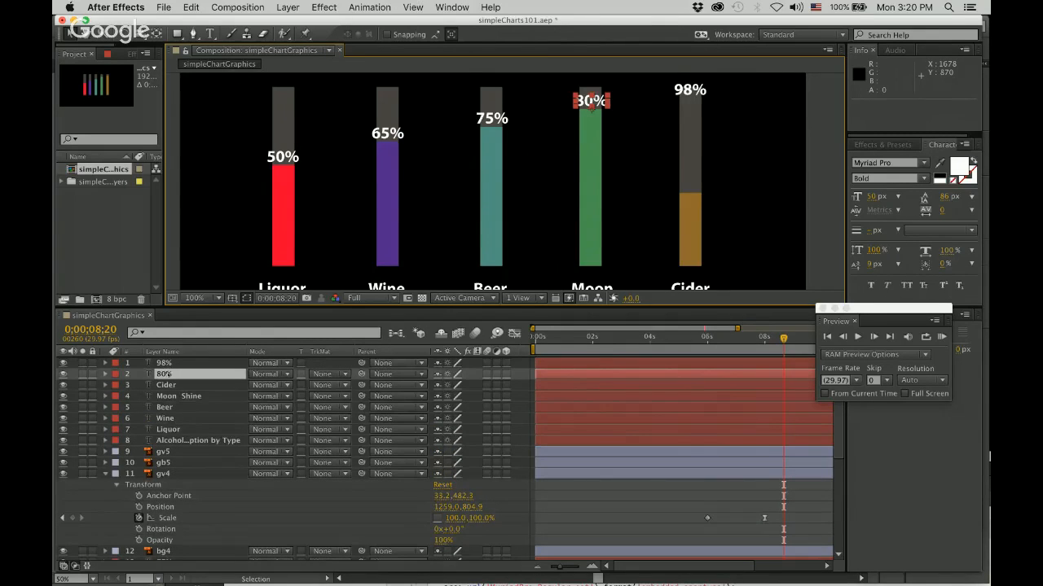
drag(165, 374, 173, 469)
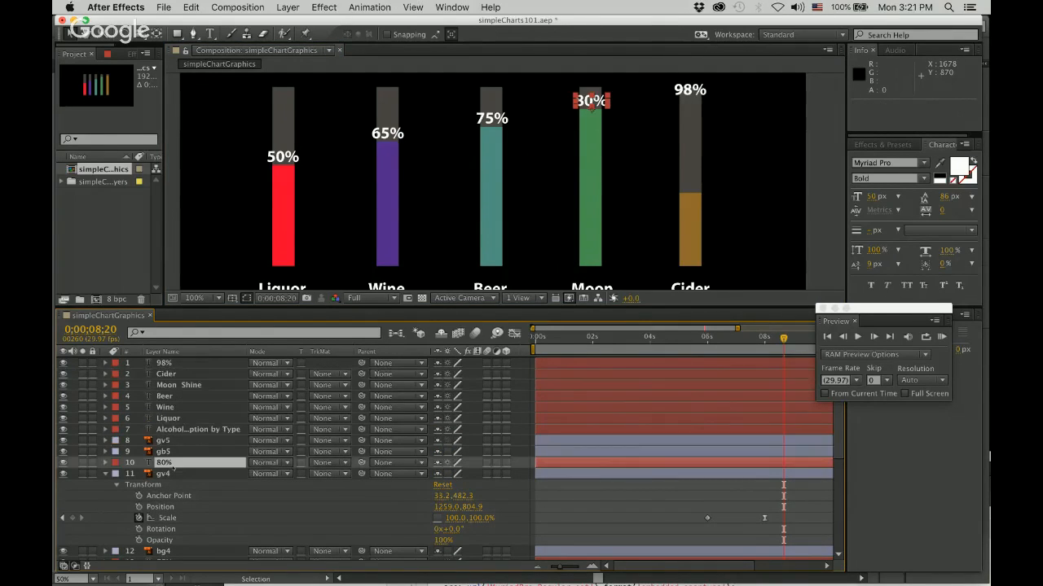
click(105, 463)
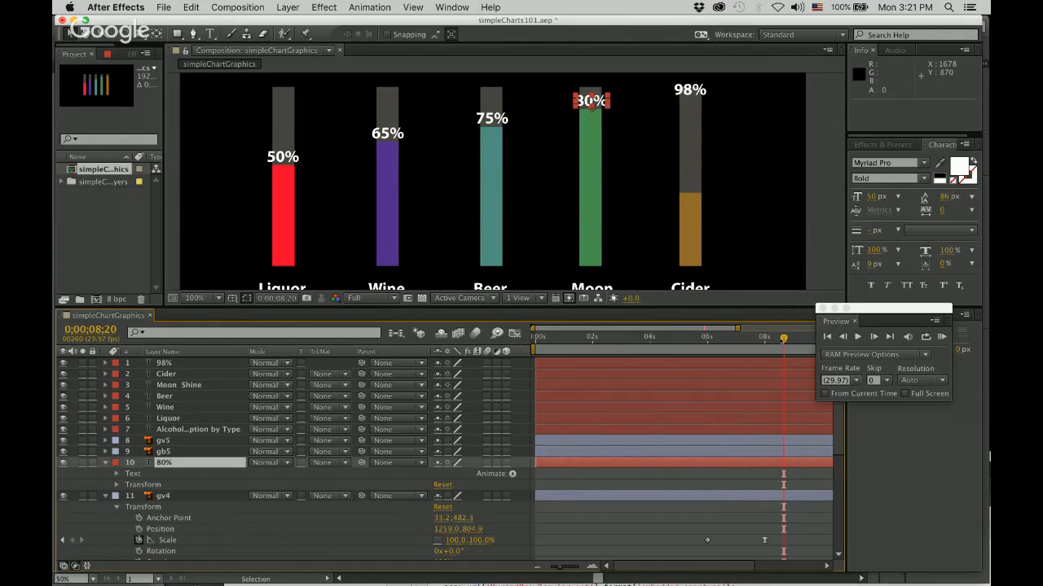
Start Opacity and Position keyframes on the 80% label at 0;00;06;00.
key(j)
key(j)
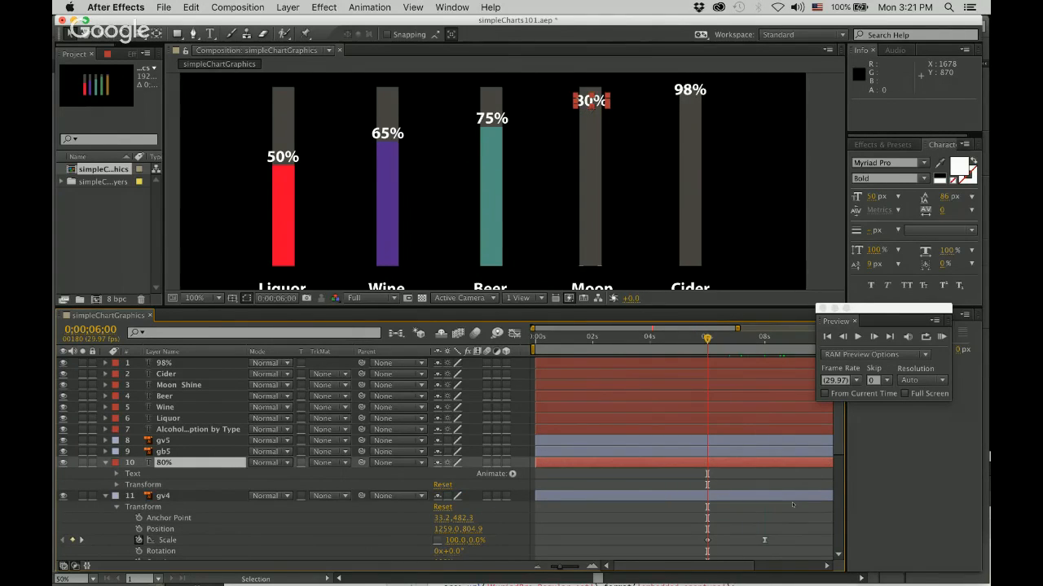
scroll(792, 505, down, 3)
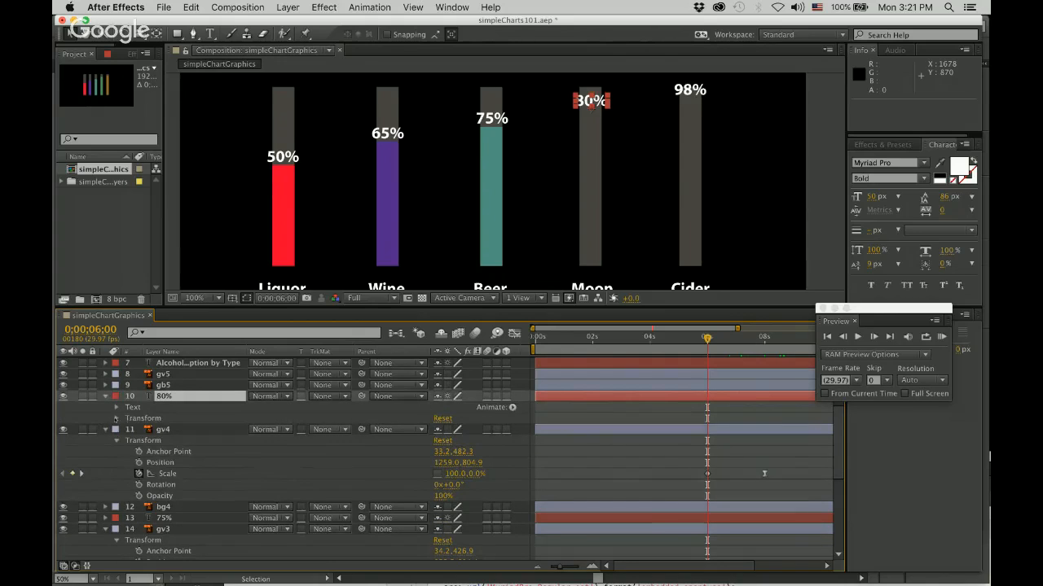
click(116, 418)
click(138, 473)
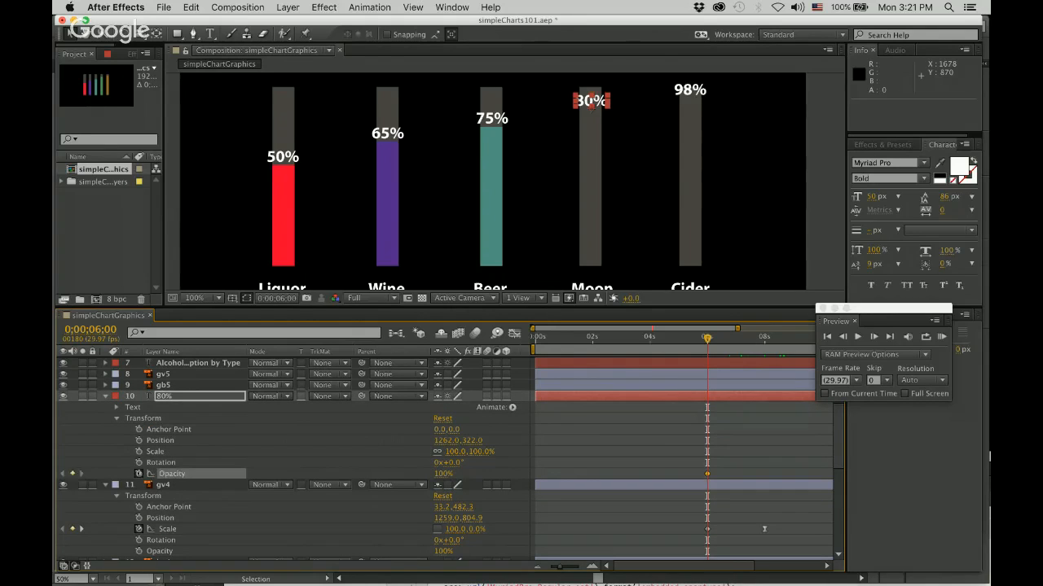
click(139, 440)
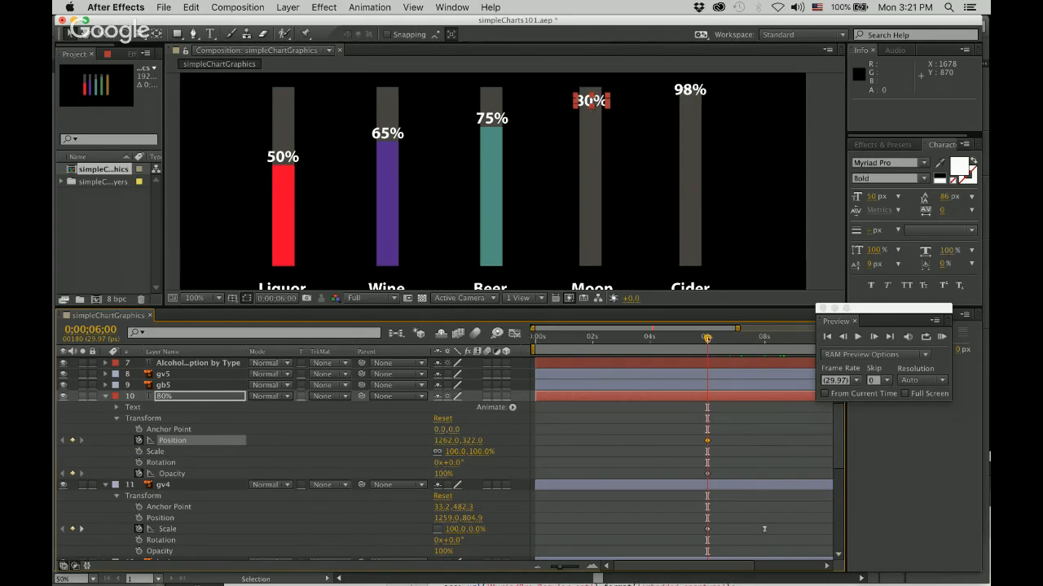
Keyframe the 80% label's Opacity at 100% at 0;00;07;02 and its Position at 0;00;08;00.
key(space)
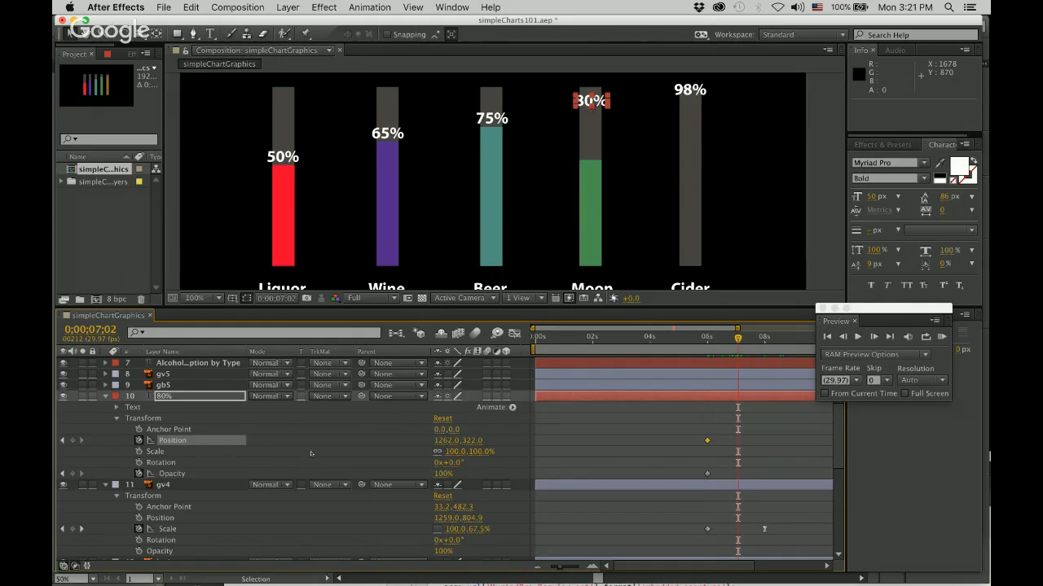
click(72, 474)
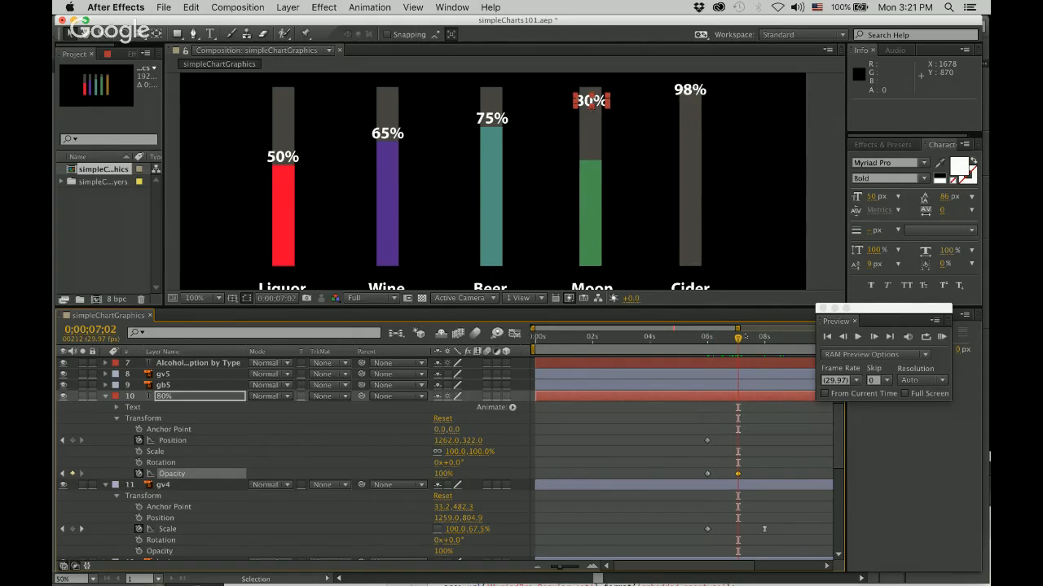
drag(737, 338, 764, 338)
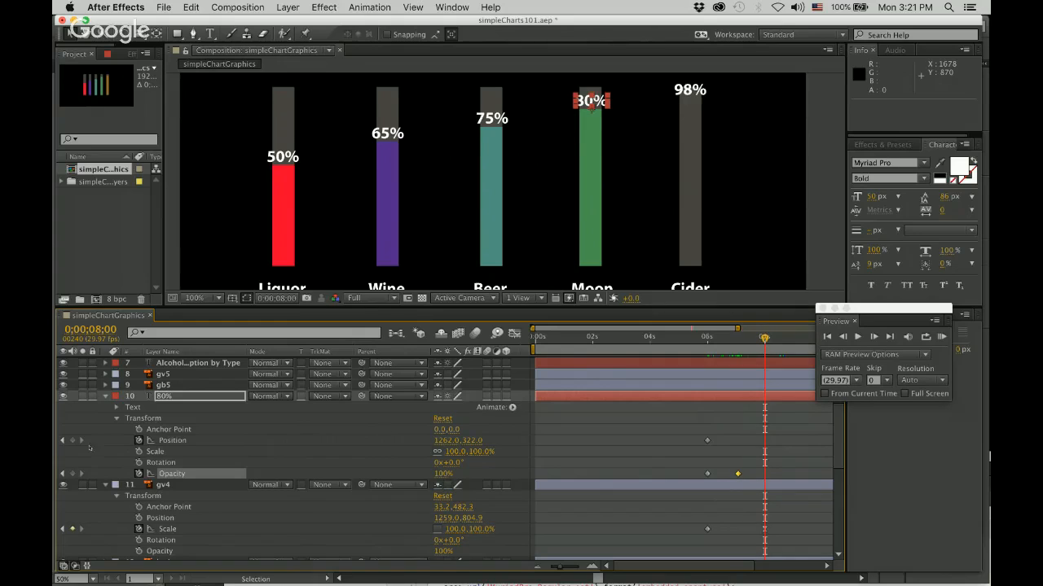
click(73, 440)
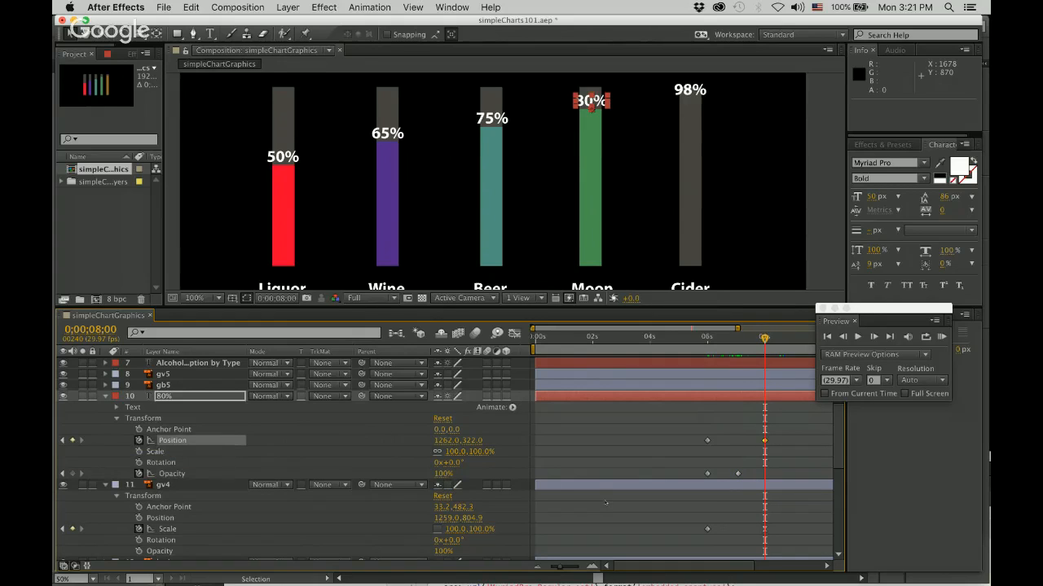
Apply Easy Ease to the 80% label's Position keyframe at 0;00;08;00.
right_click(764, 440)
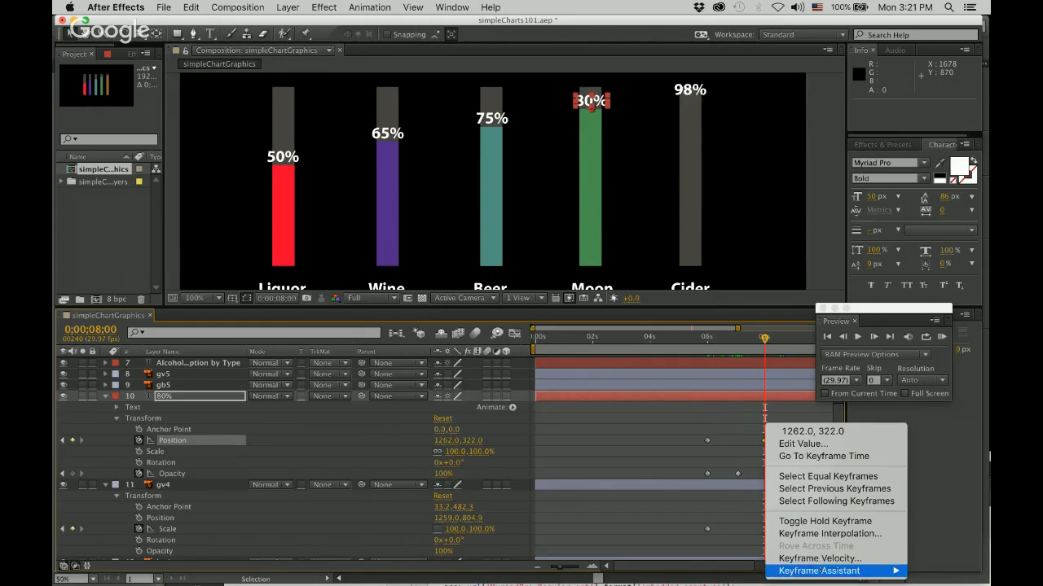
mouse_move(815, 571)
click(711, 496)
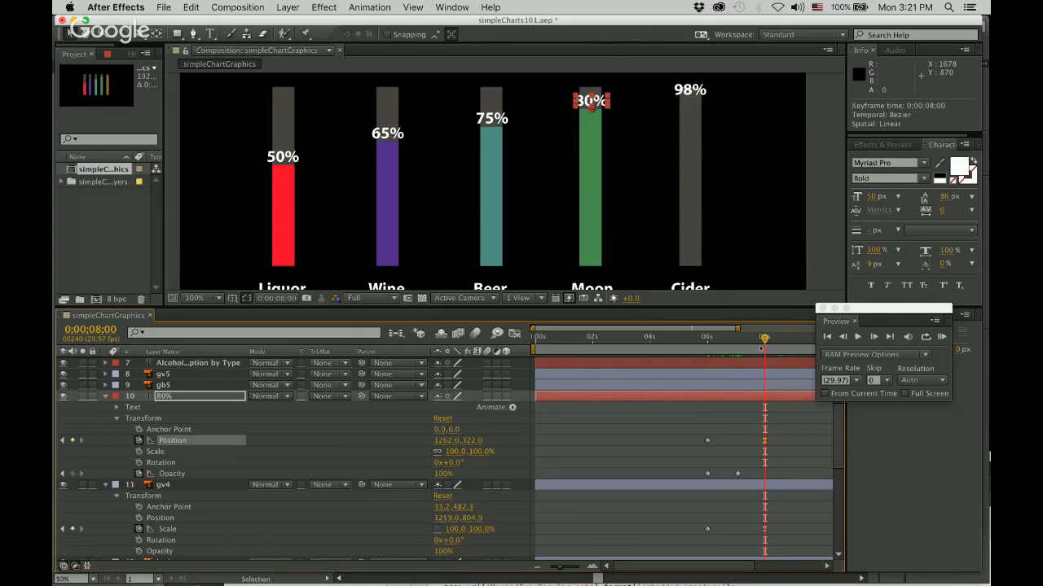
At 0;00;06;00, move the 80% label straight down to the Moon bar's base at position 1262, 806 and set its Opacity to 0%.
drag(764, 337, 707, 336)
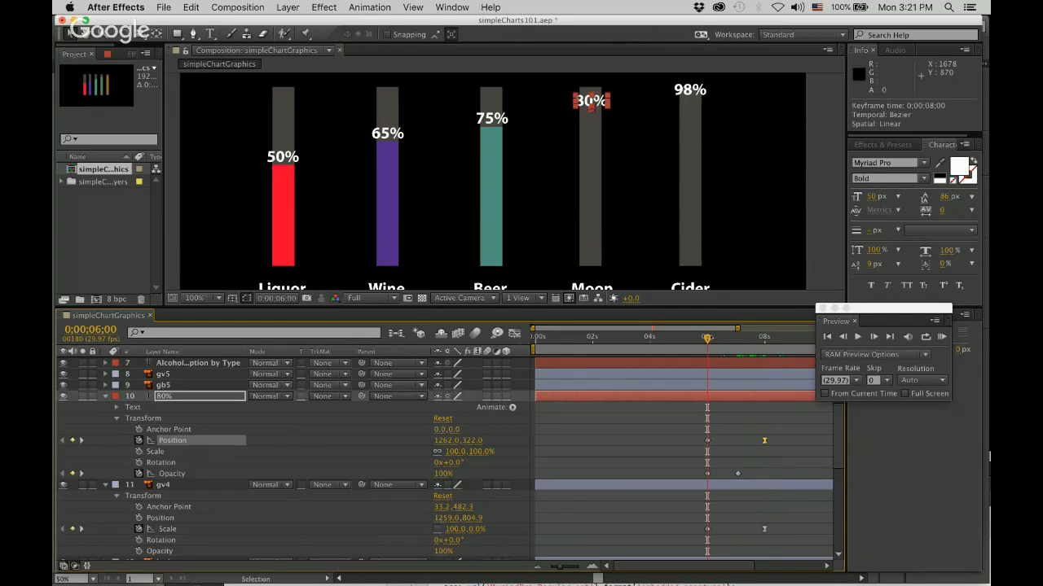
drag(591, 107, 606, 261)
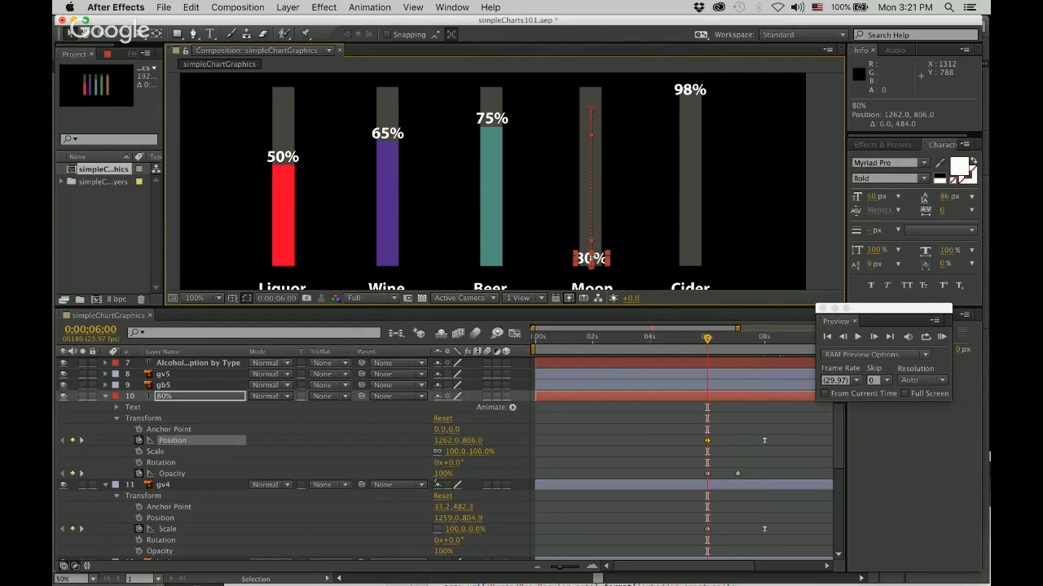
click(441, 474)
text(0)
key(Return)
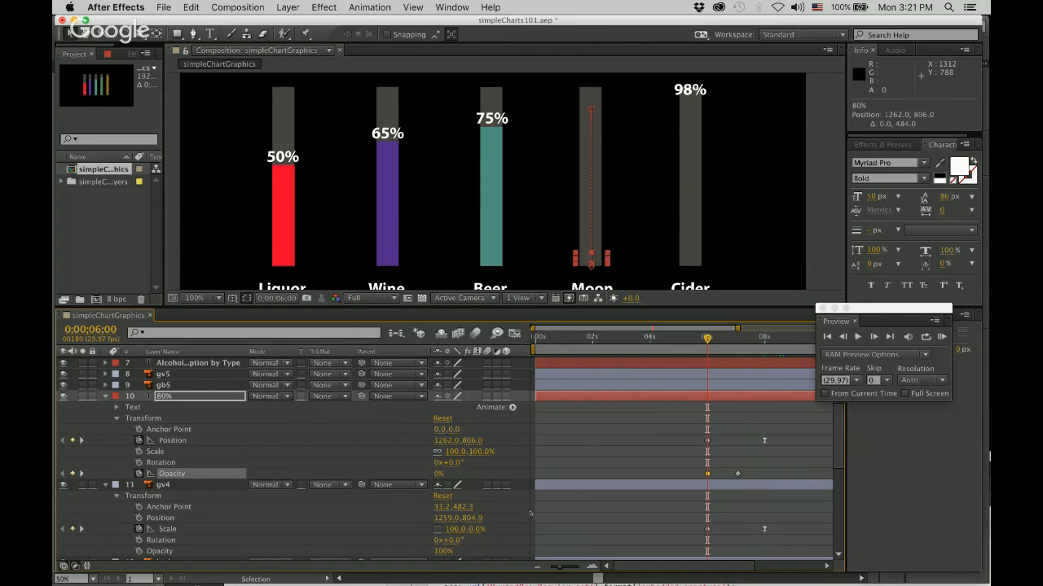
Collapse the 80% layer and move the 98% label layer directly above gv5 in the layer stack.
click(105, 395)
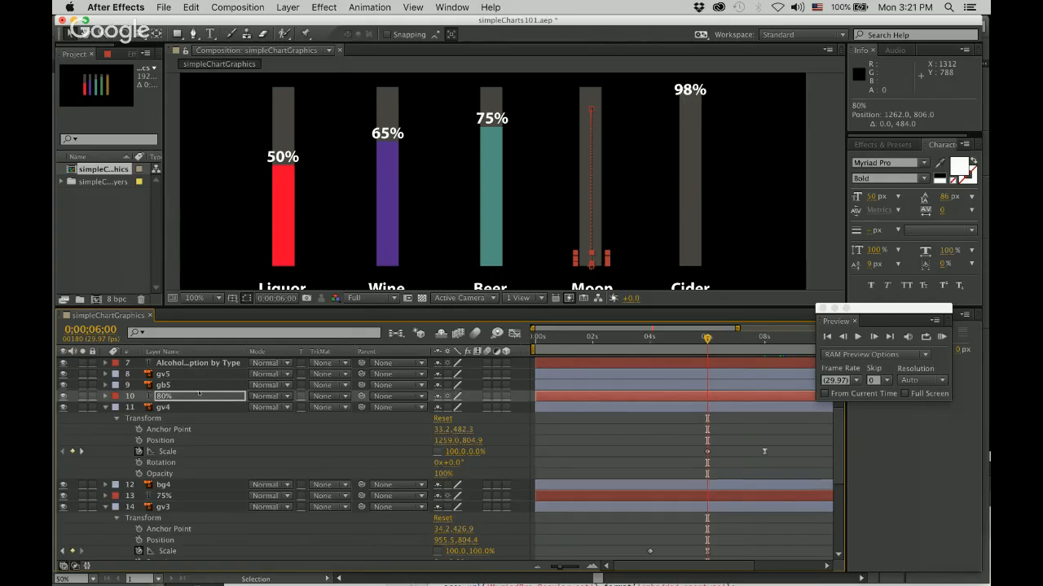
scroll(195, 383, up, 3)
drag(171, 364, 193, 438)
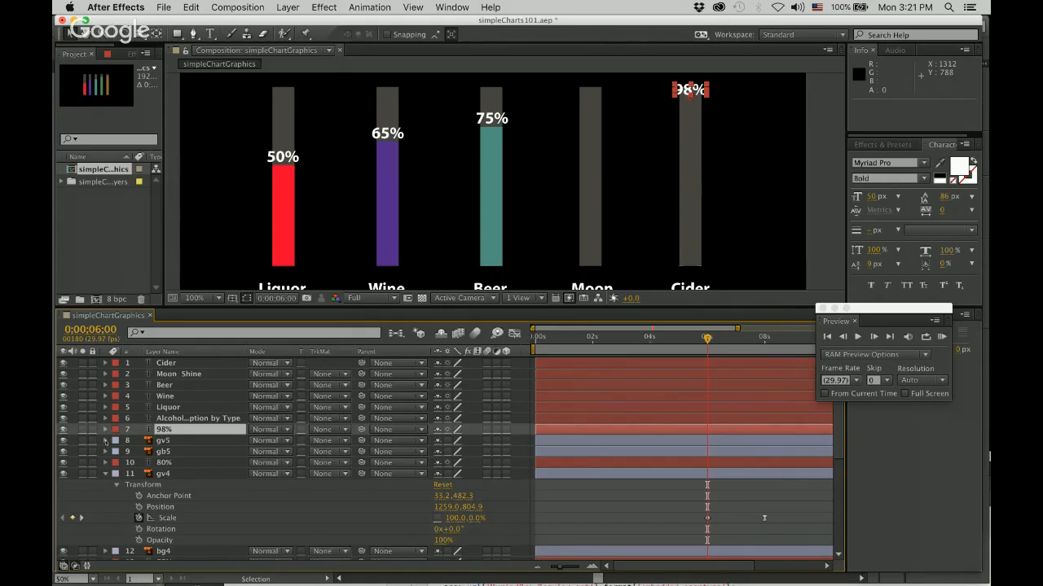
Start Position and Opacity keyframes on the 98% label at 0;00;08;00, where the gv5 bar's Scale animation begins.
click(105, 441)
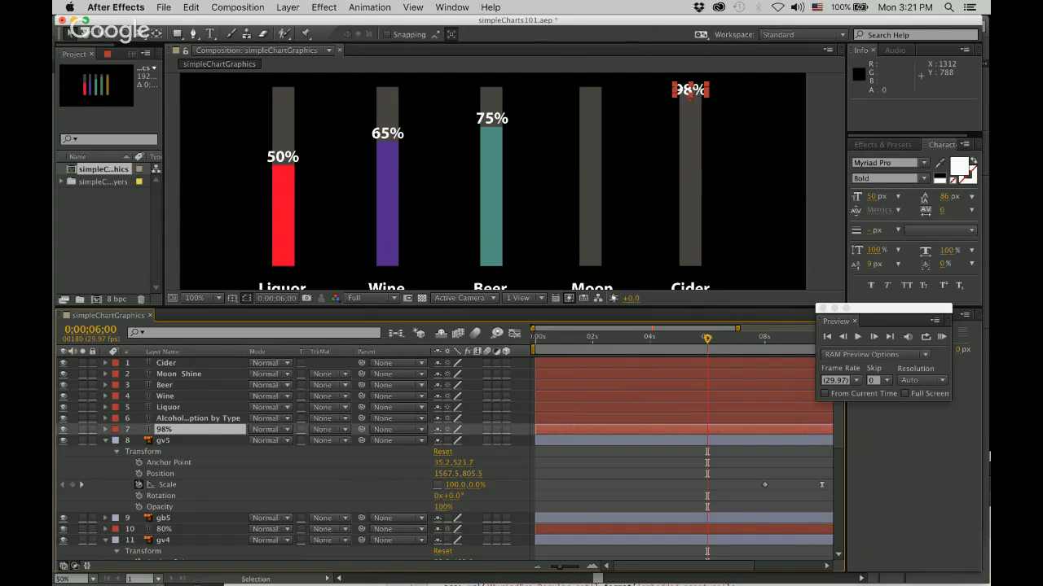
drag(707, 339, 764, 339)
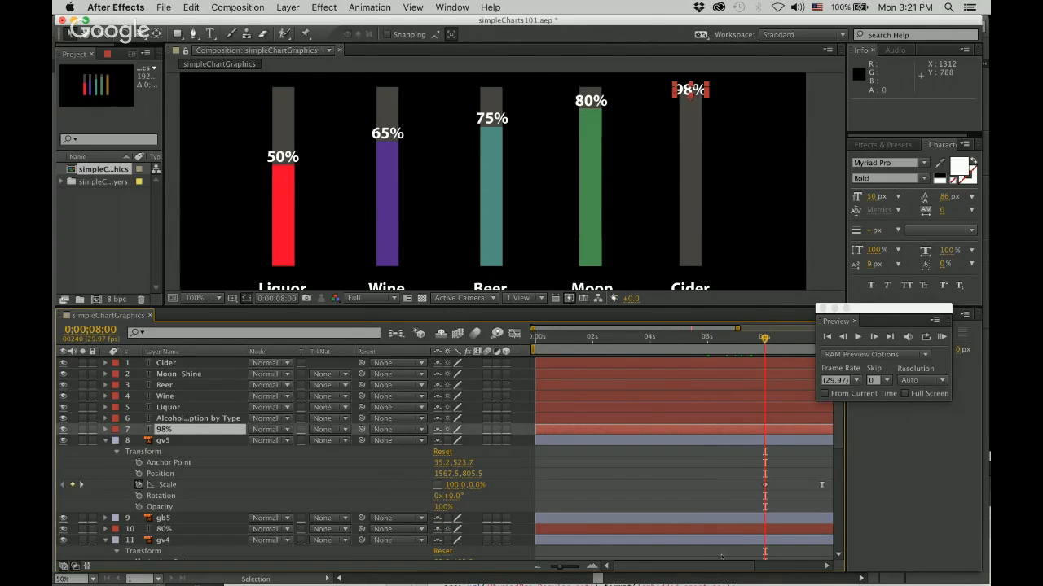
drag(720, 558, 785, 560)
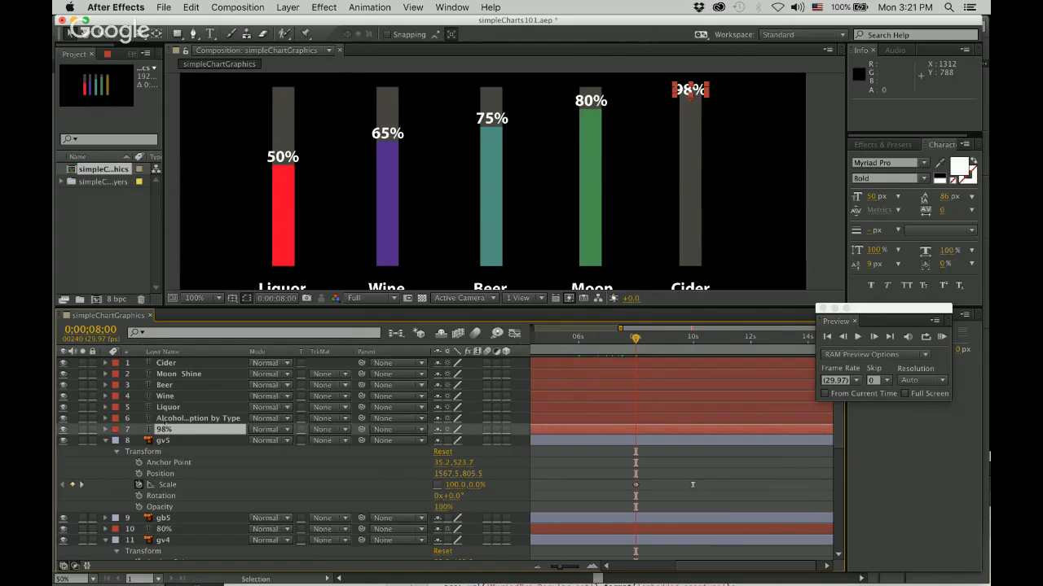
click(105, 430)
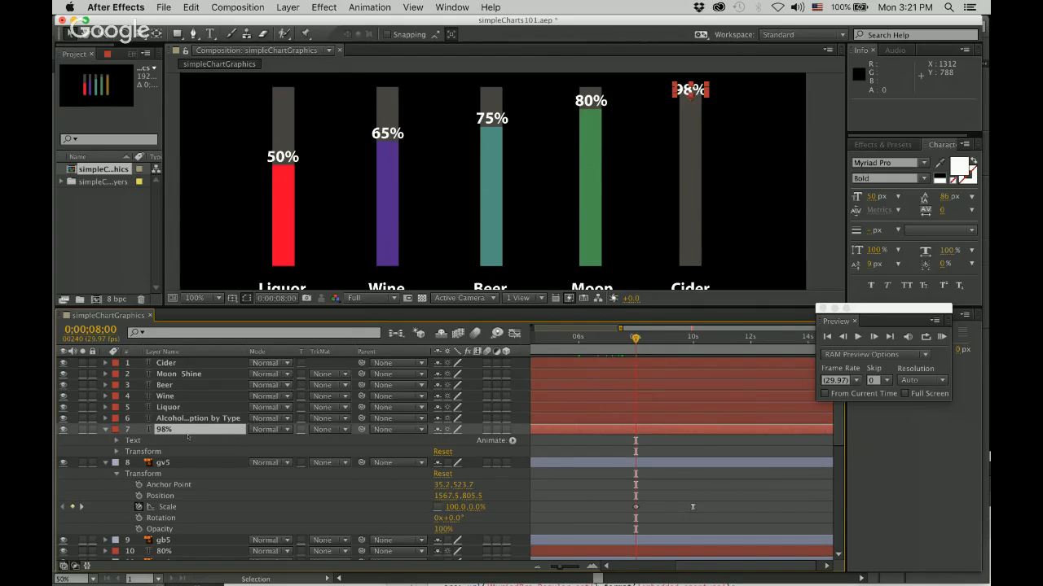
click(116, 452)
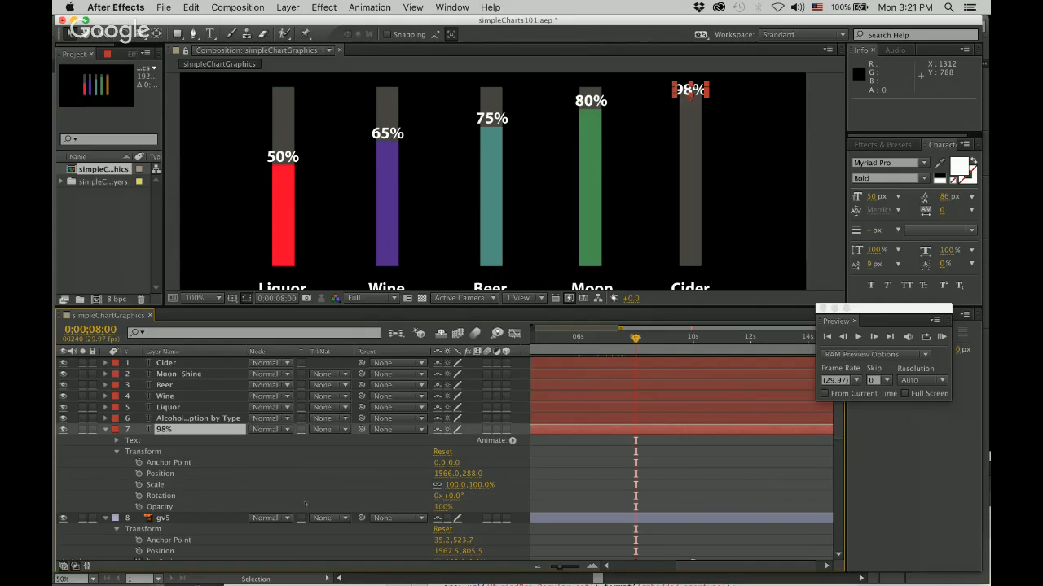
click(140, 474)
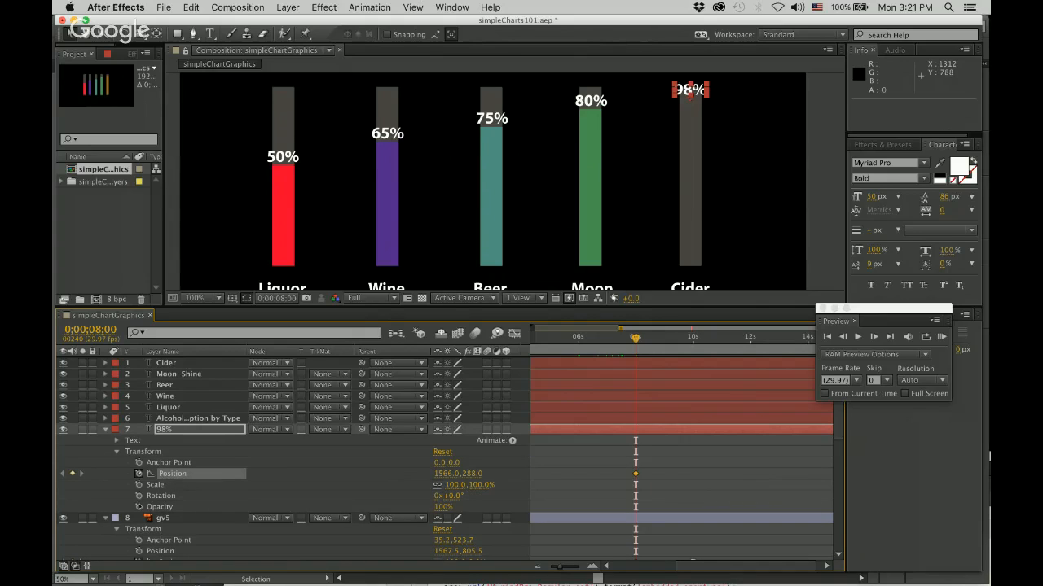
click(139, 507)
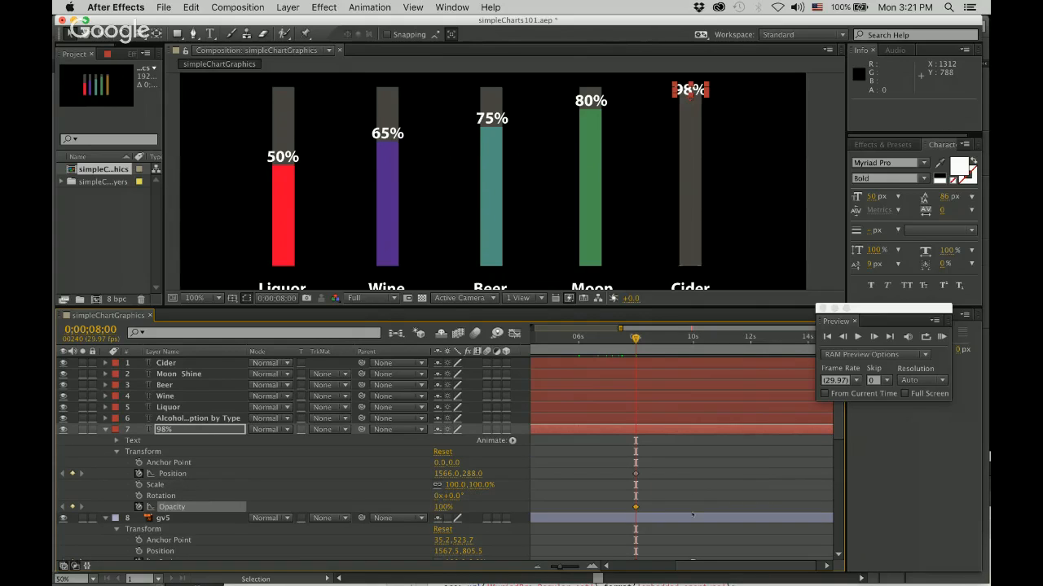
Keyframe the 98% label's Opacity at 100% at 0;00;09;04 and its Position at 0;00;10;00.
scroll(692, 525, down, 2)
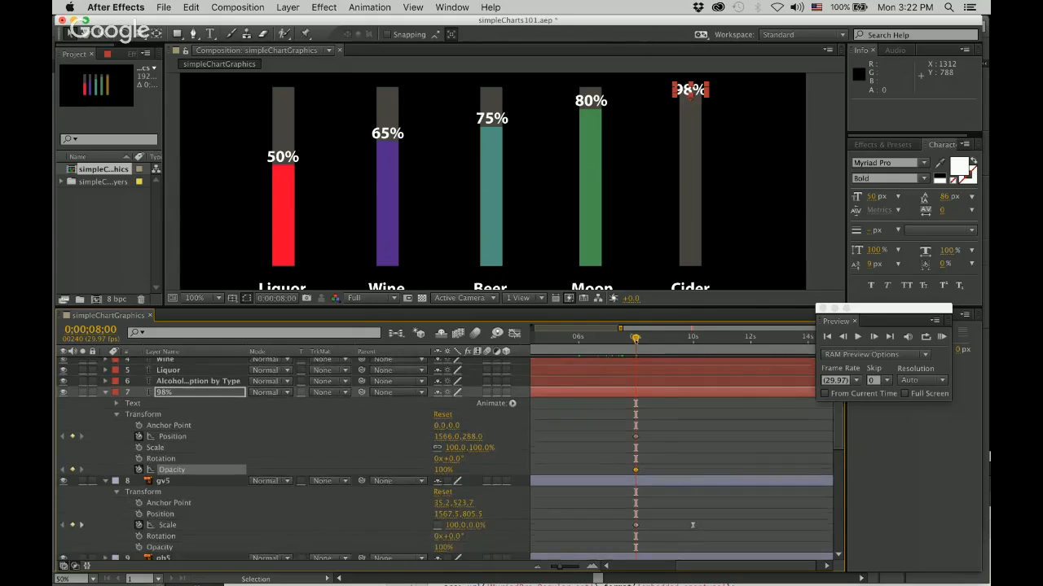
drag(652, 341, 668, 339)
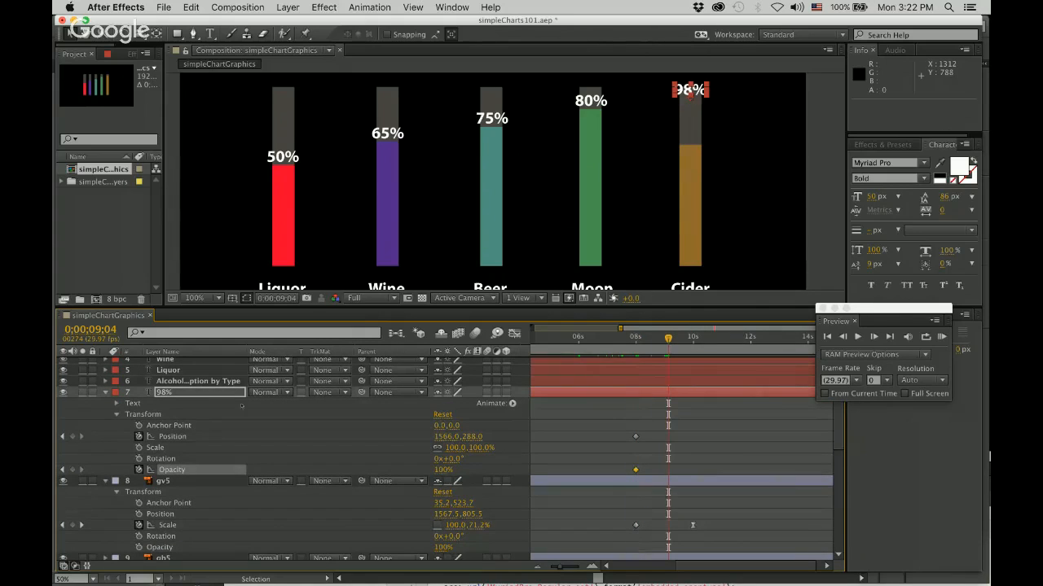
click(72, 470)
key(k)
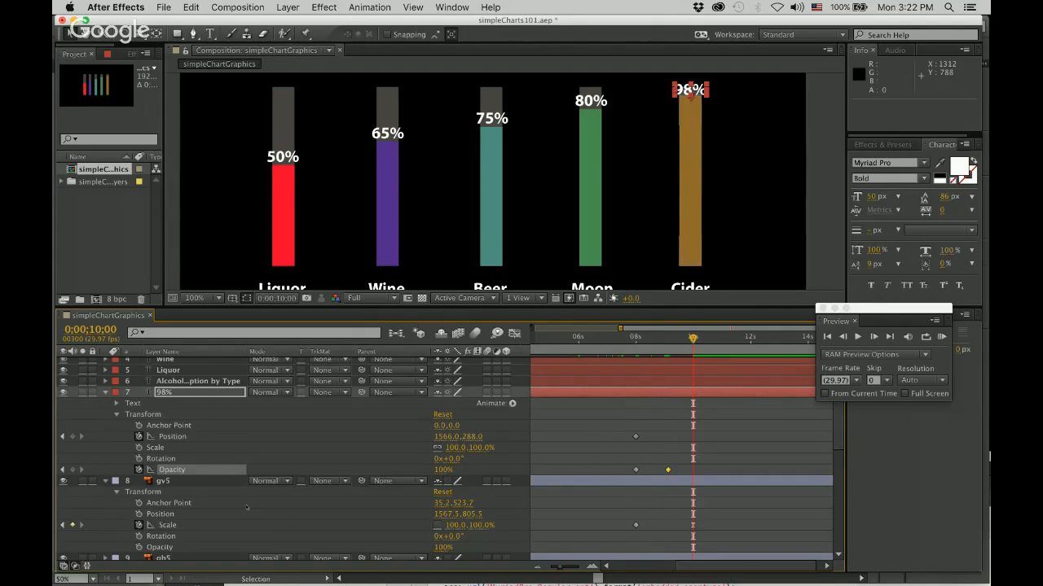
click(72, 436)
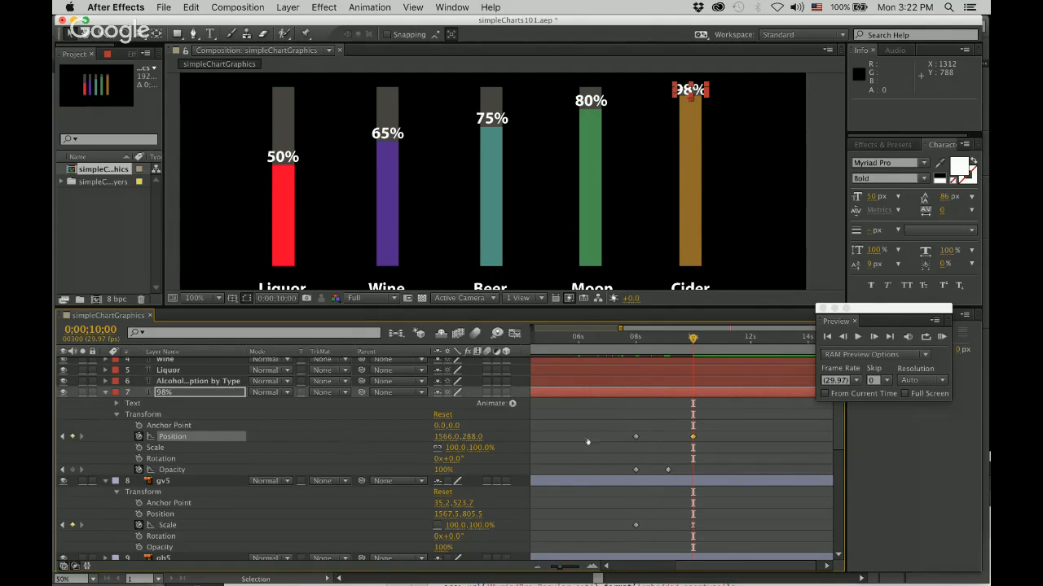
Apply Easy Ease to the 98% label's Position keyframe at 0;00;10;00.
right_click(692, 437)
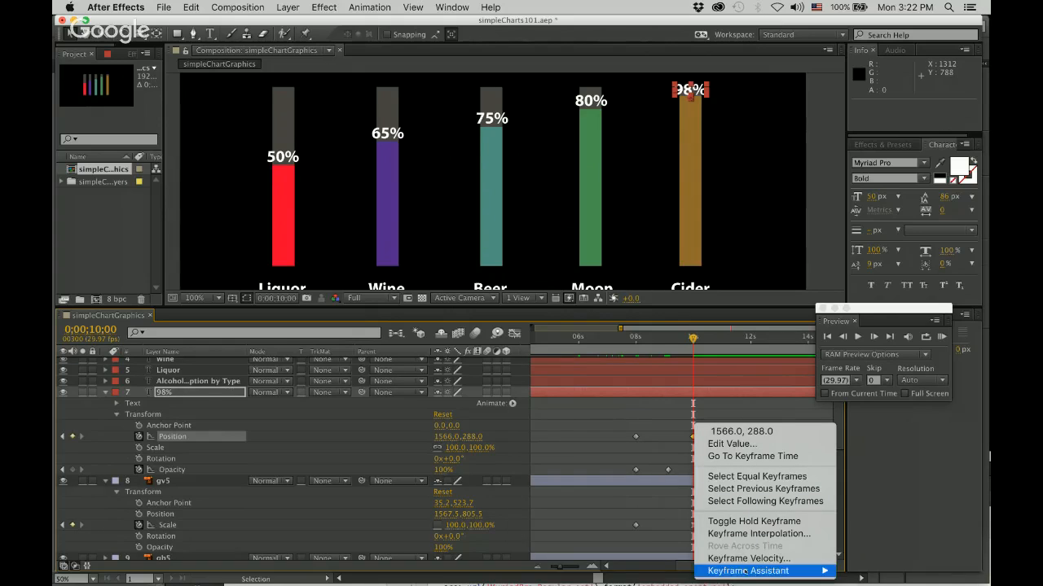
mouse_move(725, 570)
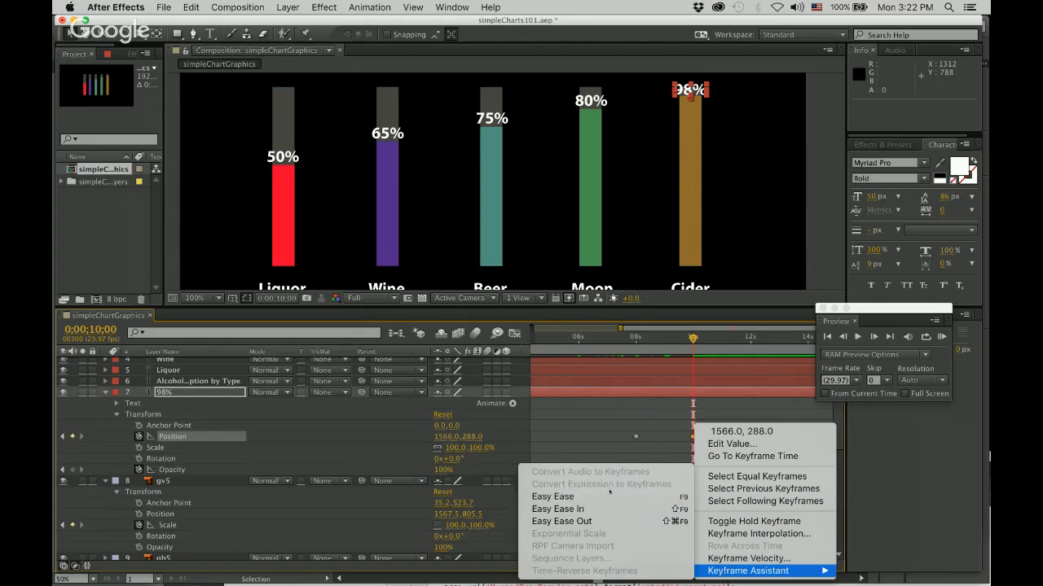
click(554, 495)
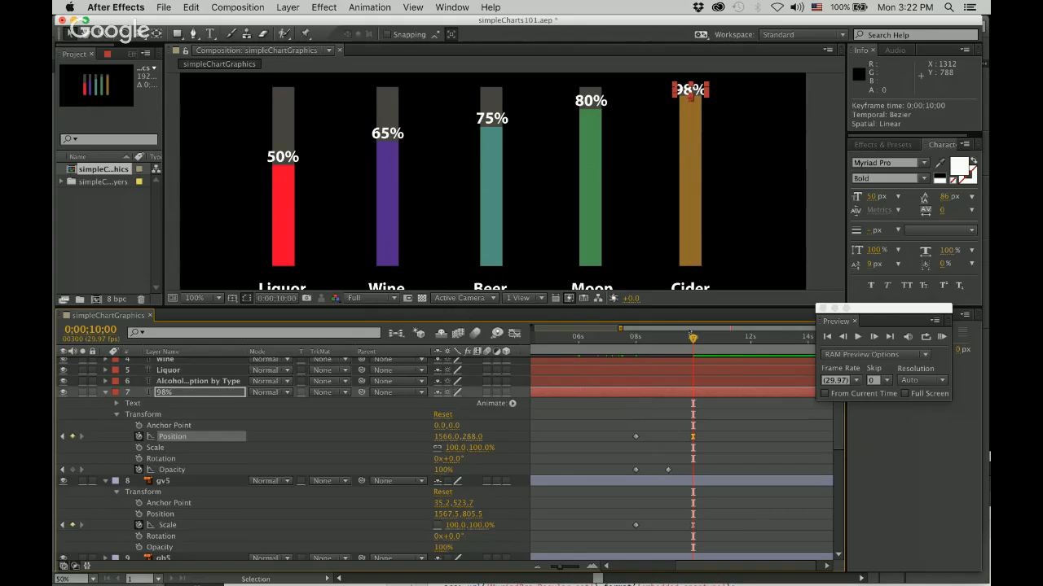
At 0;00;08;00, move the 98% label straight down to the Cider bar's base at position 1566, 810 and set its Opacity to 0%.
drag(692, 337, 636, 337)
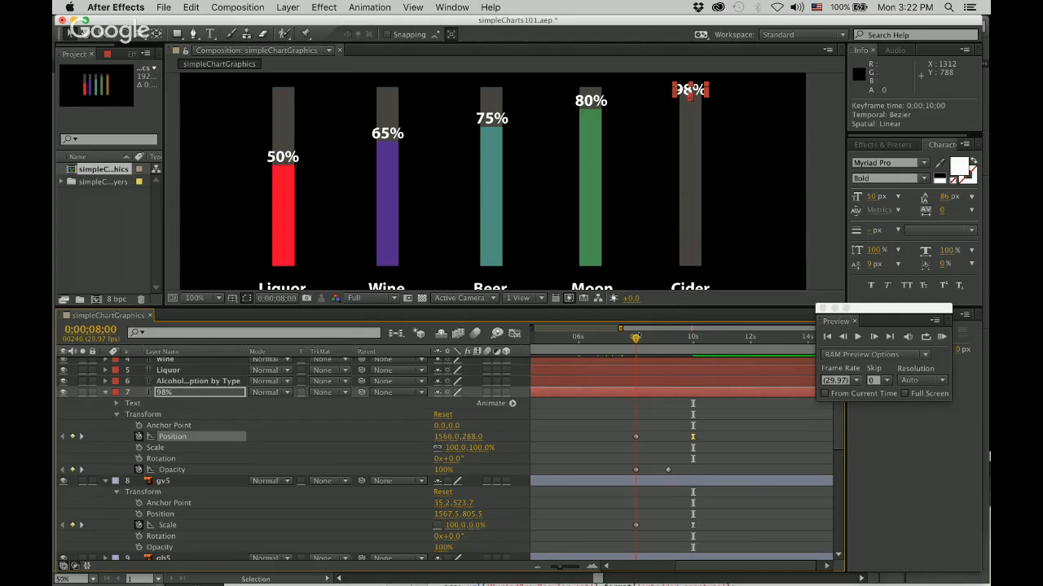
drag(711, 98, 713, 259)
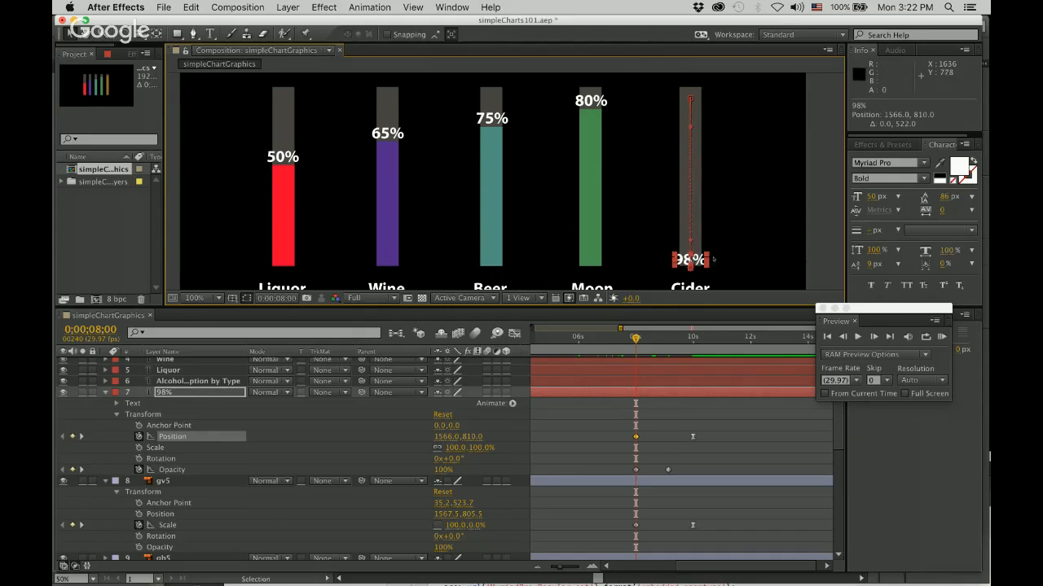
click(643, 475)
click(635, 470)
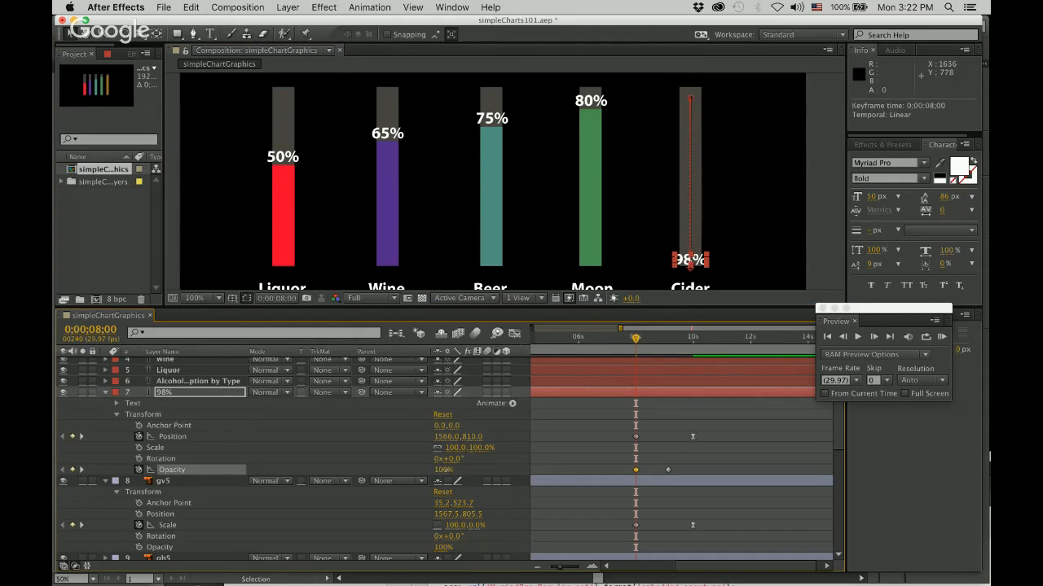
click(444, 470)
text(0)
key(Return)
Enlarge the composition view to show the whole chart, deselect the label, and run a RAM preview from the first frame.
drag(636, 338, 701, 349)
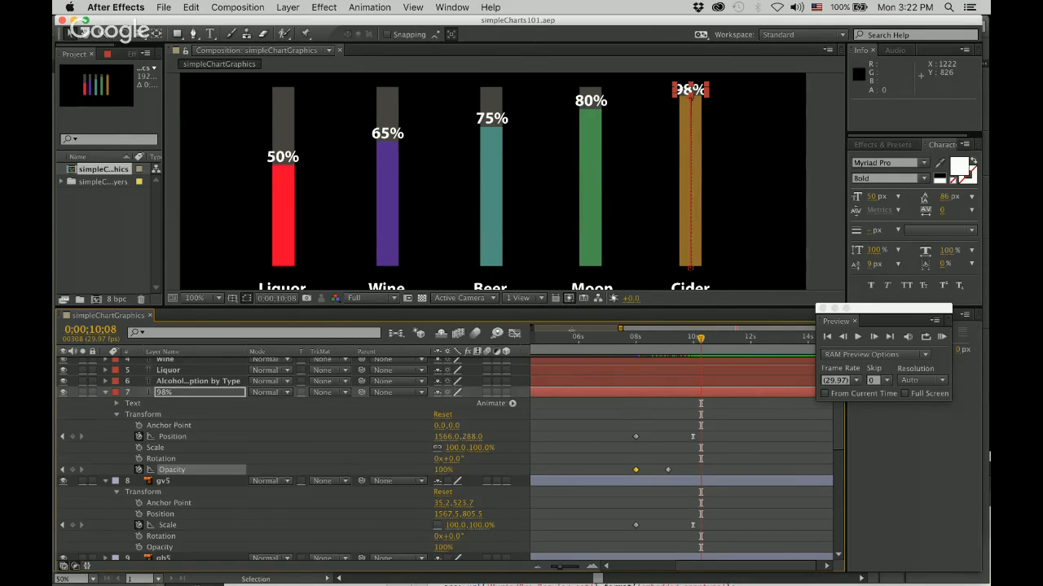
drag(571, 309, 574, 448)
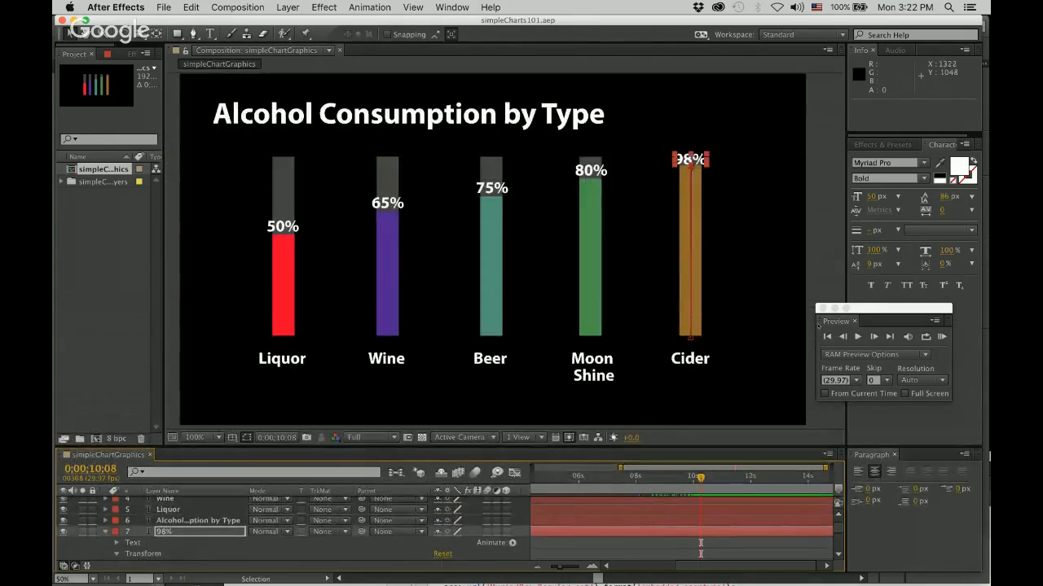
click(807, 175)
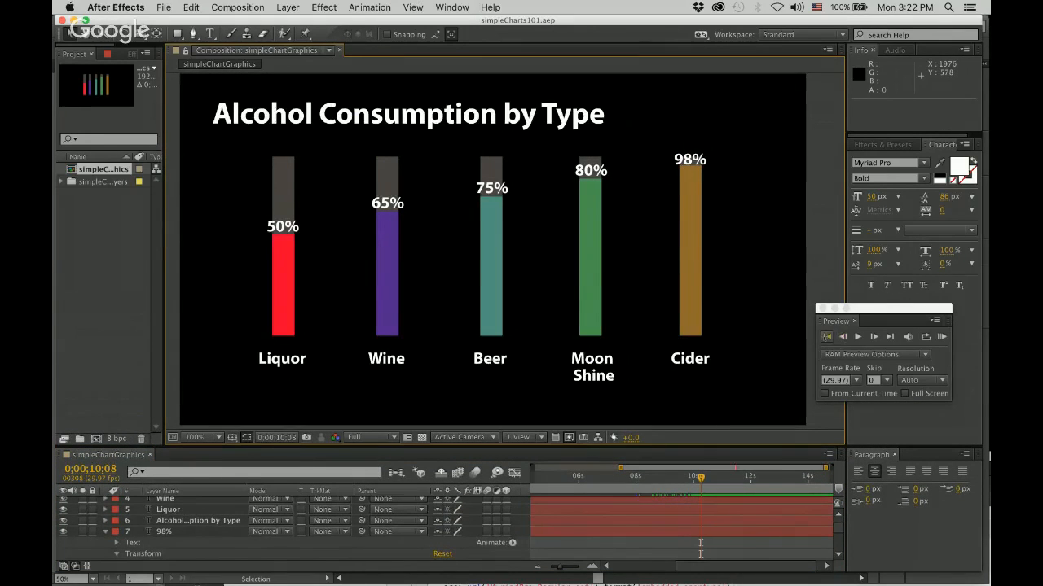
click(827, 336)
click(942, 336)
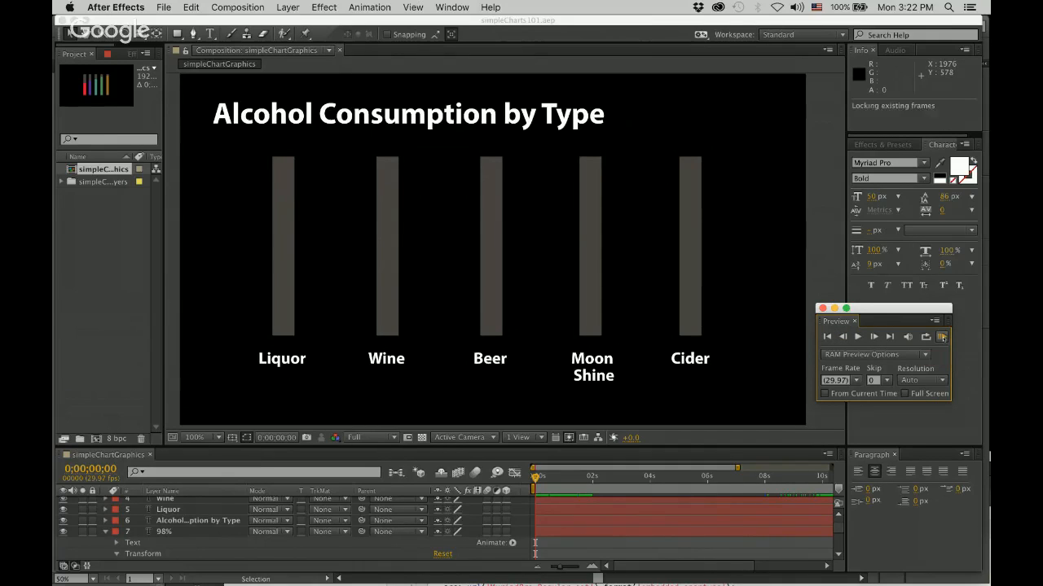
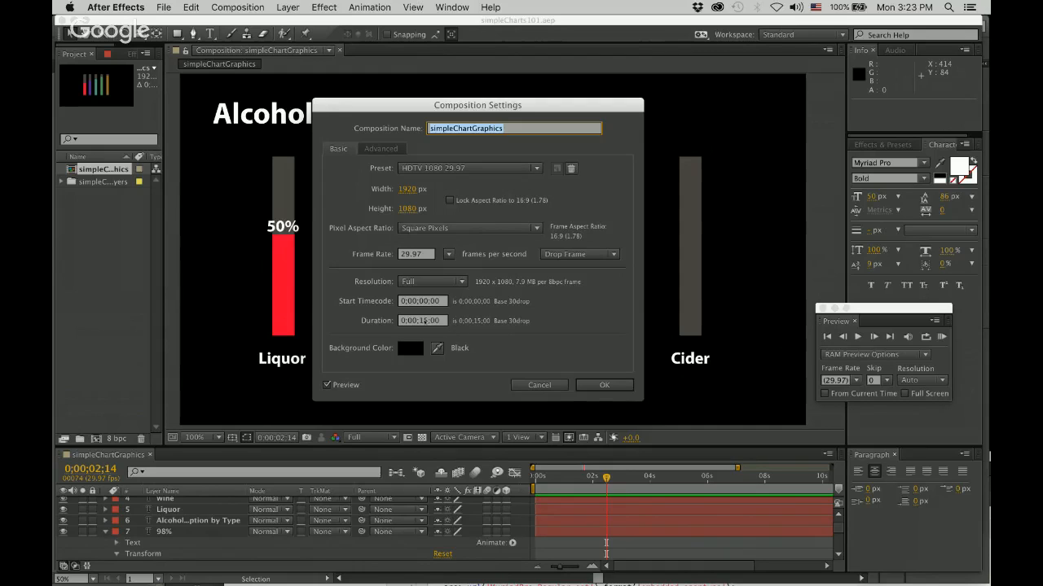
Dismiss the composition settings and examine where the 98% label's last Position and Opacity keyframes fall in the timeline.
click(533, 386)
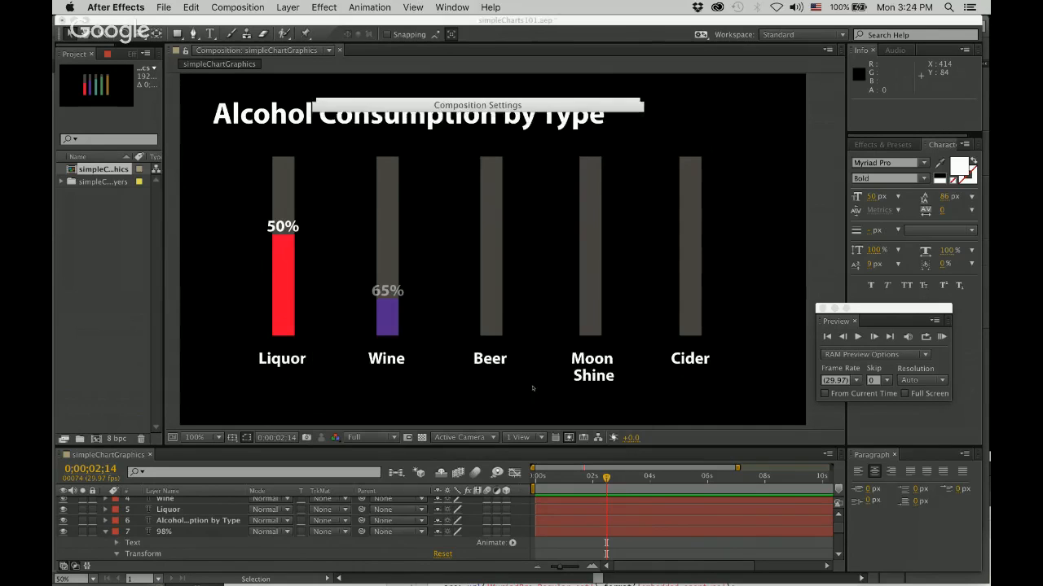
drag(663, 569, 628, 553)
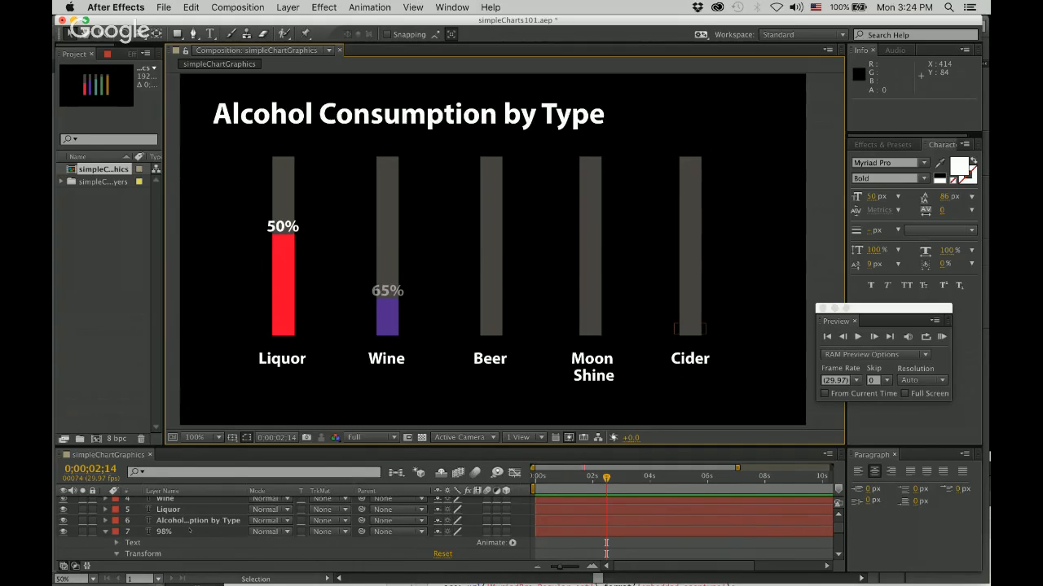
scroll(190, 530, down, 5)
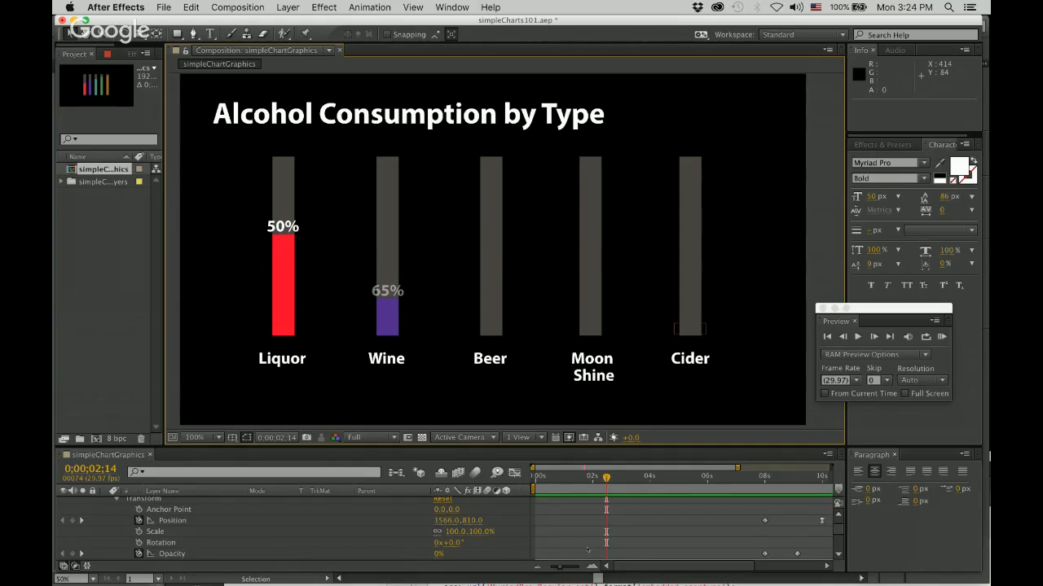
drag(619, 565, 641, 558)
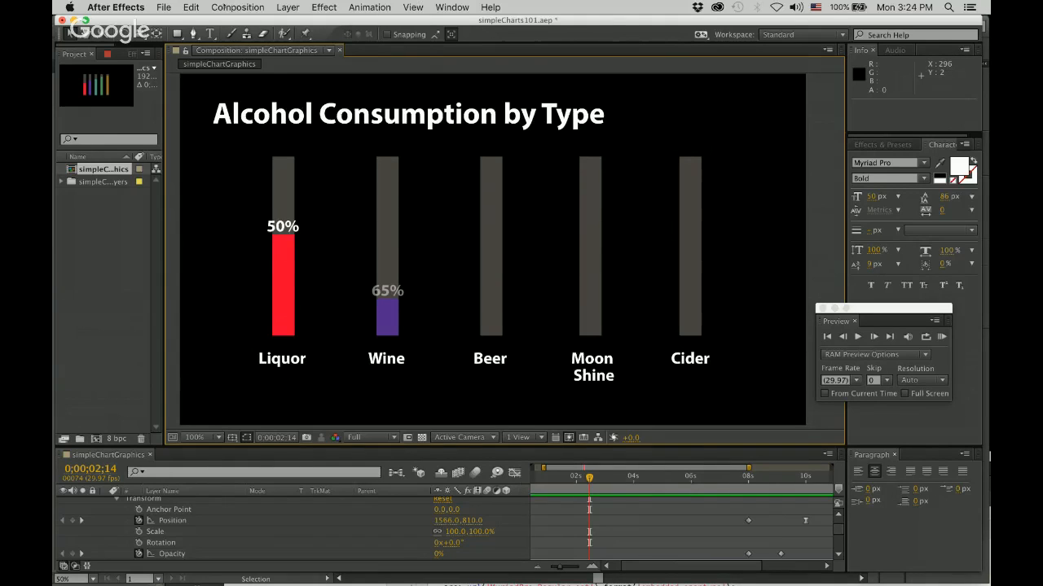
Add the simpleChartGraphics composition to the render queue and accept render settings with Best quality and Full resolution.
click(237, 7)
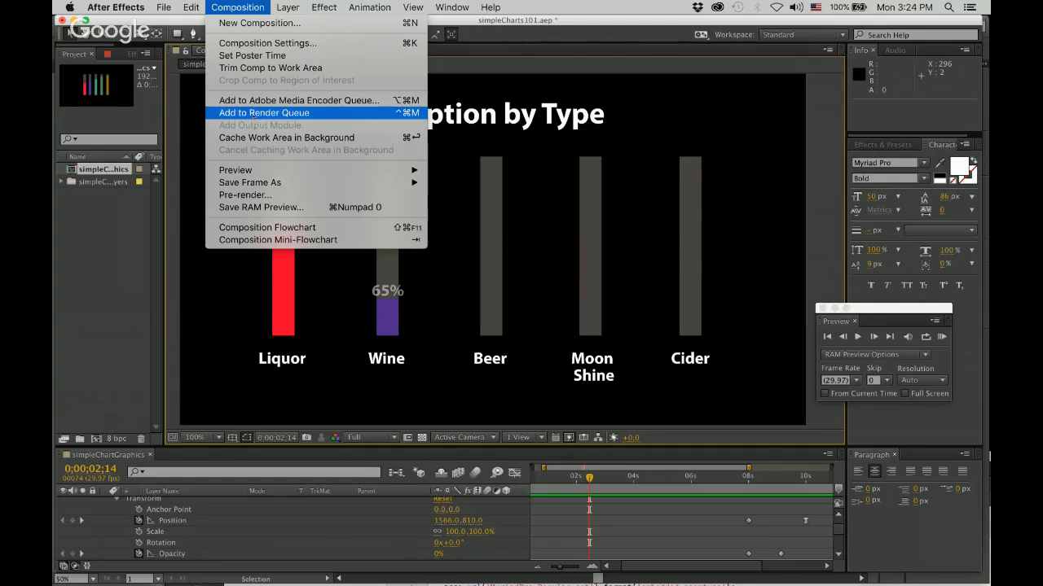
click(330, 113)
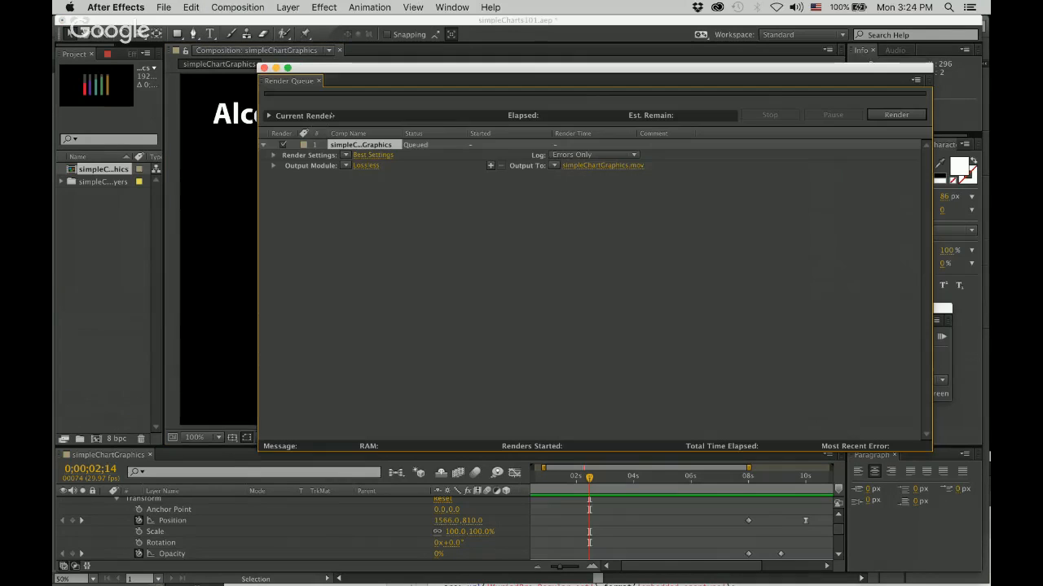
drag(434, 68, 322, 108)
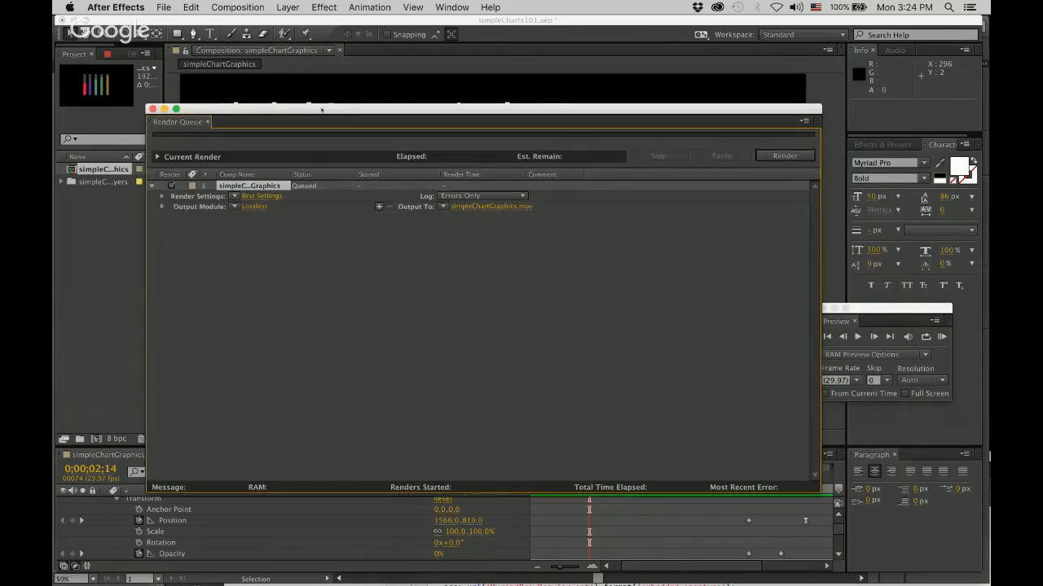
click(261, 197)
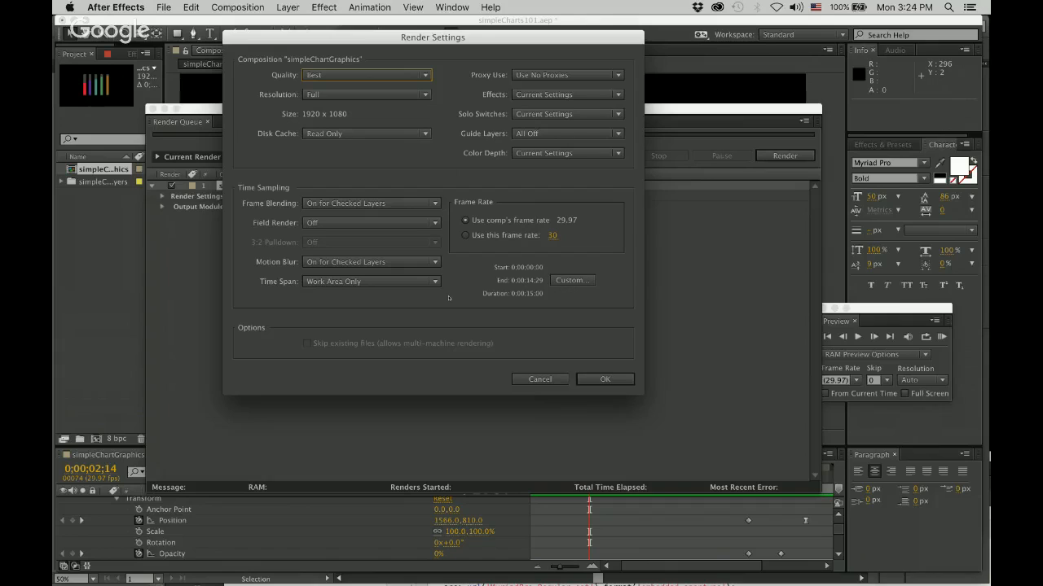
click(605, 378)
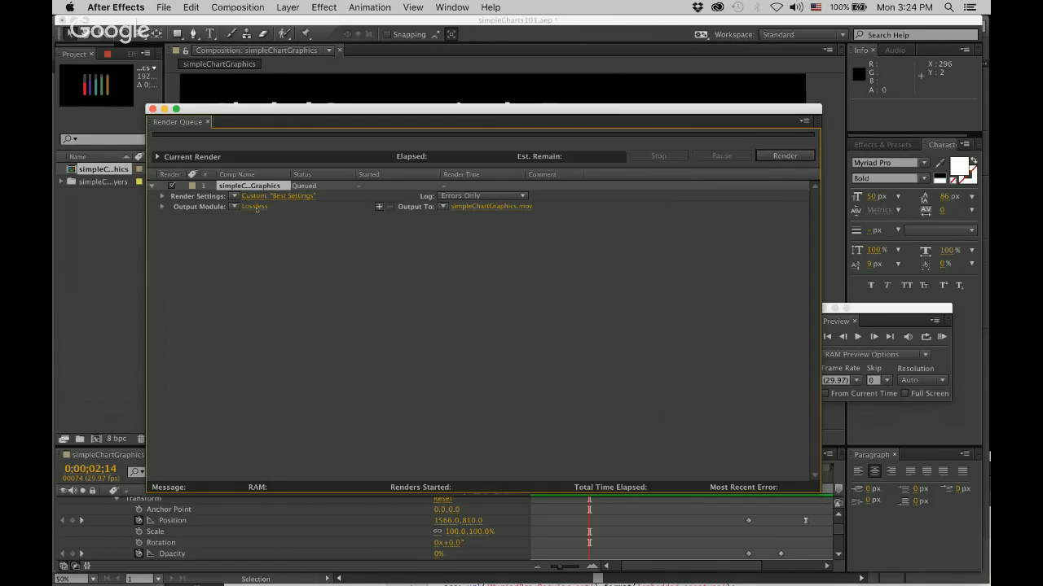
Configure the output module for QuickTime format with the Animation video codec at quality 100.
click(255, 207)
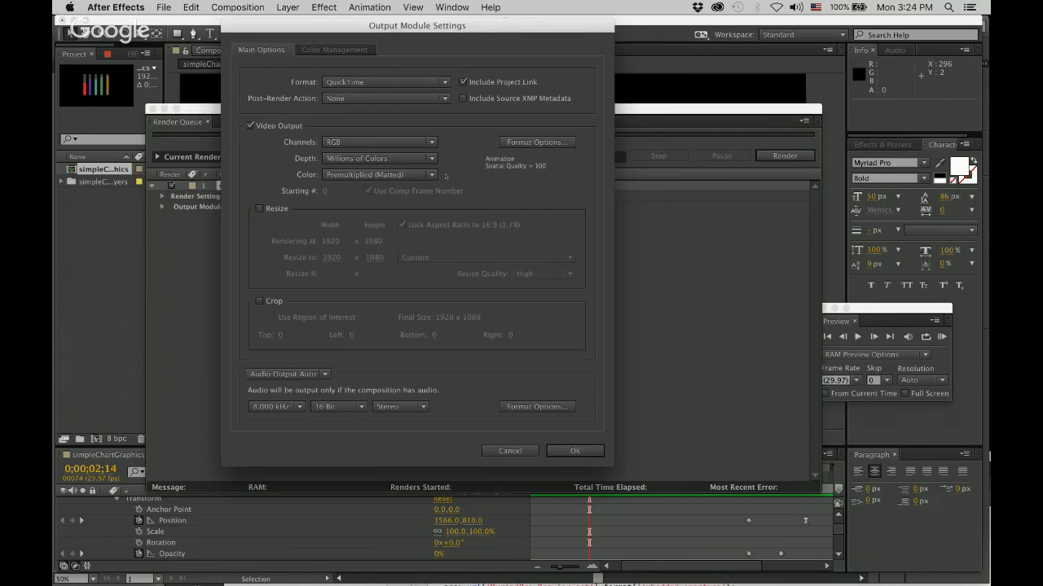
click(388, 83)
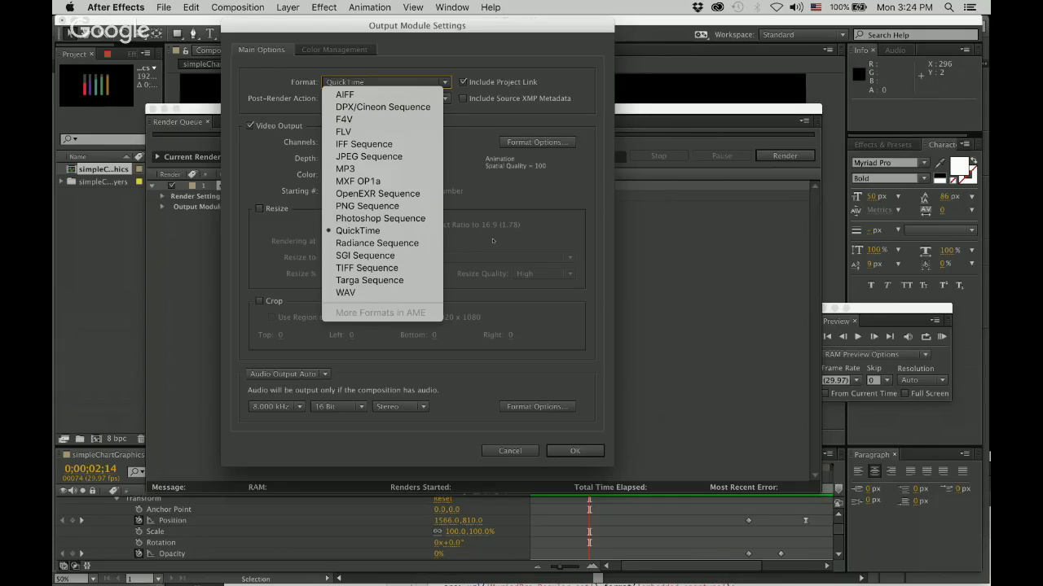
click(463, 188)
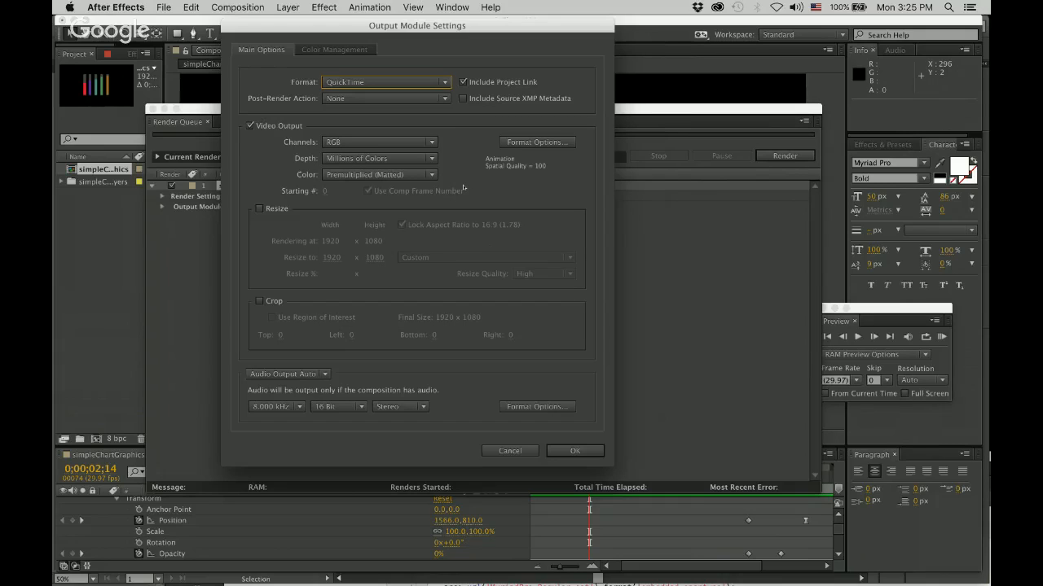
click(554, 141)
click(507, 125)
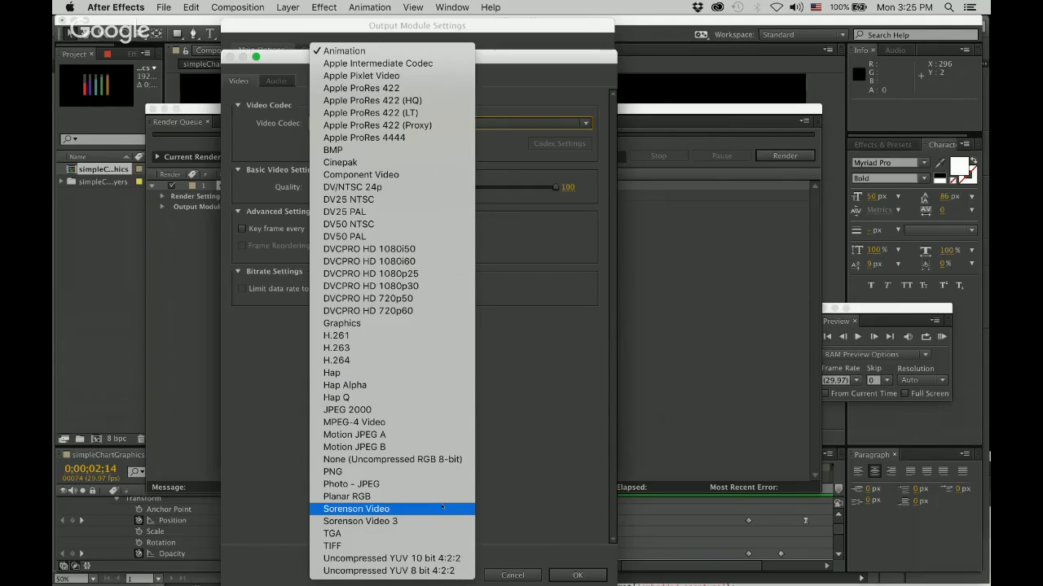
click(561, 458)
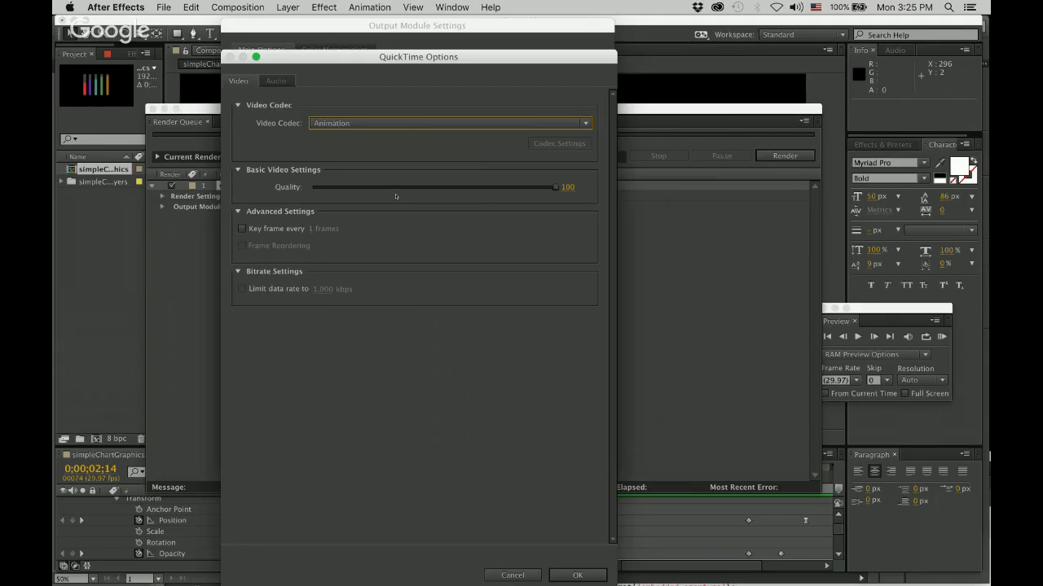
click(275, 81)
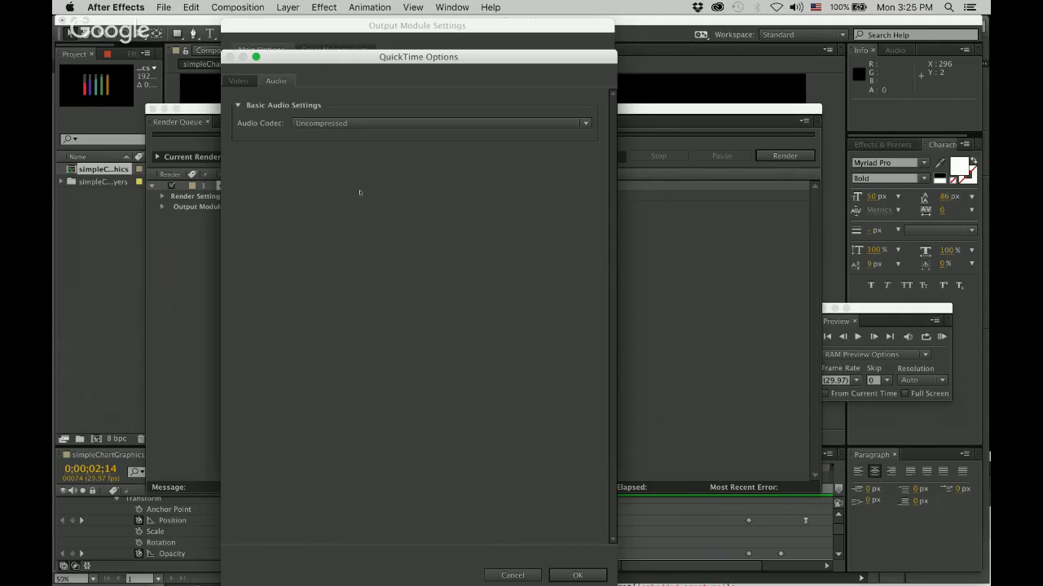
click(239, 81)
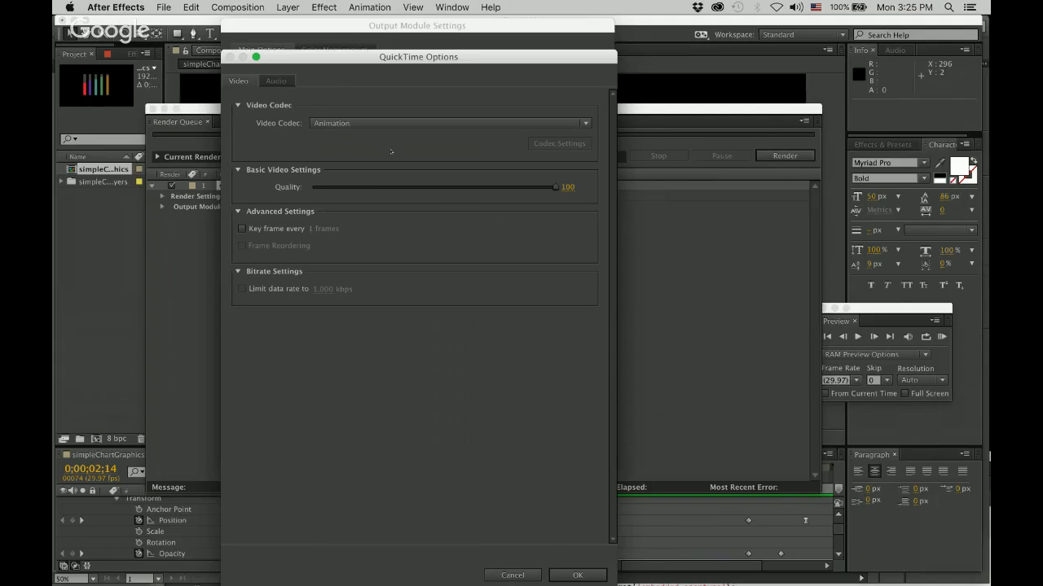
click(593, 574)
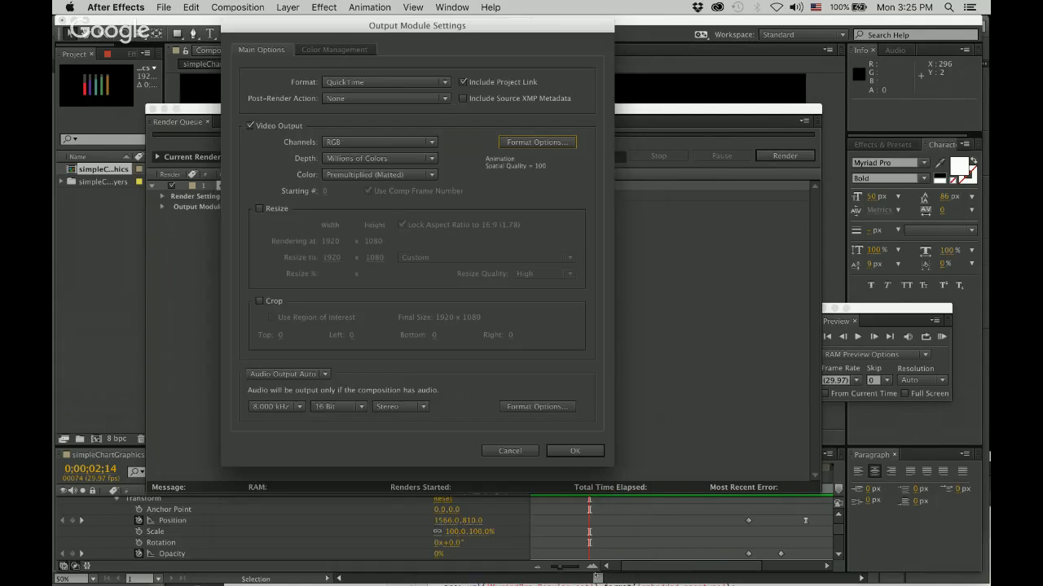
click(584, 450)
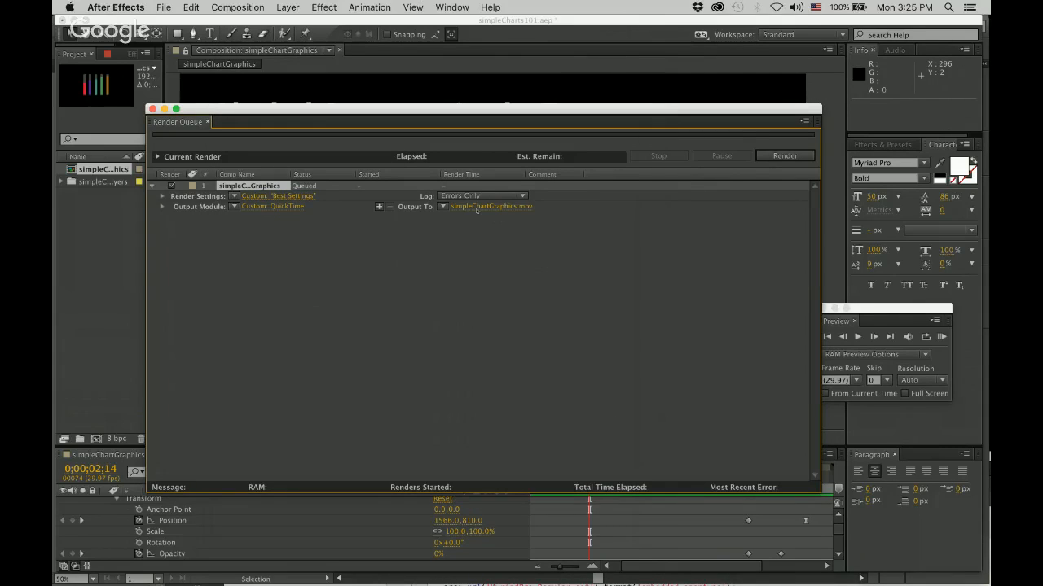
click(281, 207)
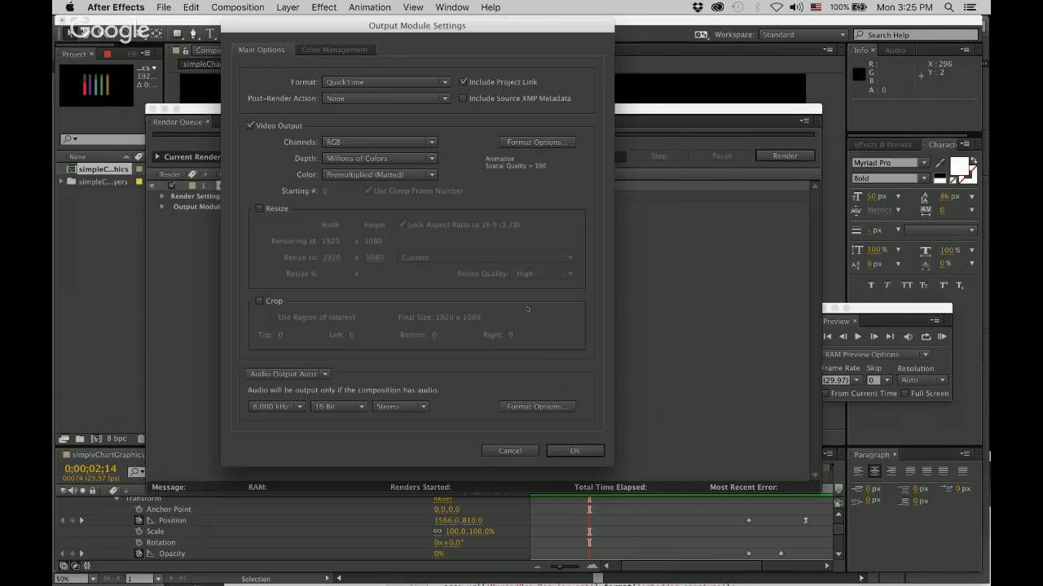
click(508, 451)
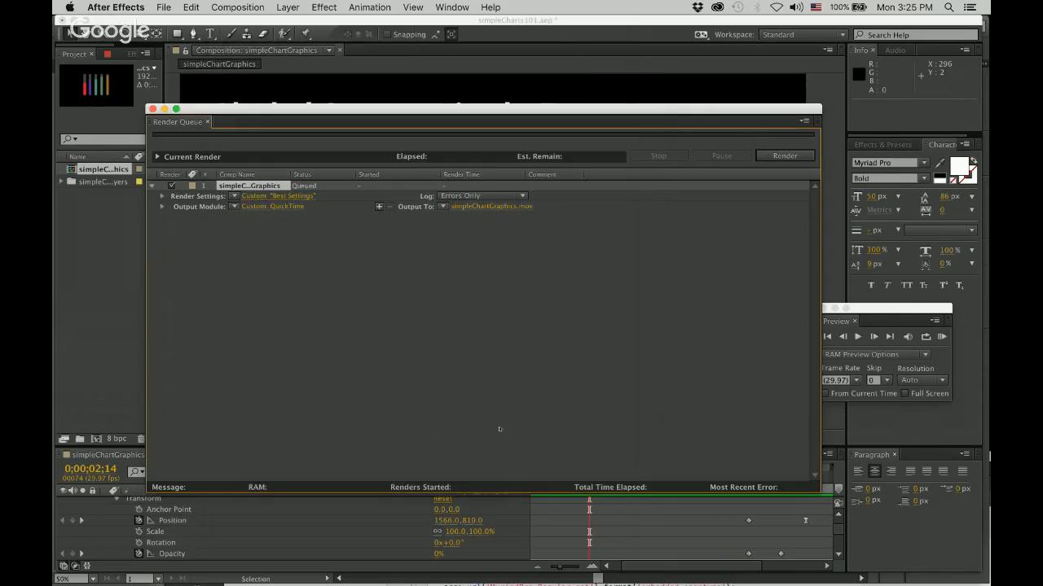
Set a custom render time span with a duration of 0;00;11;00 in the render settings.
click(305, 197)
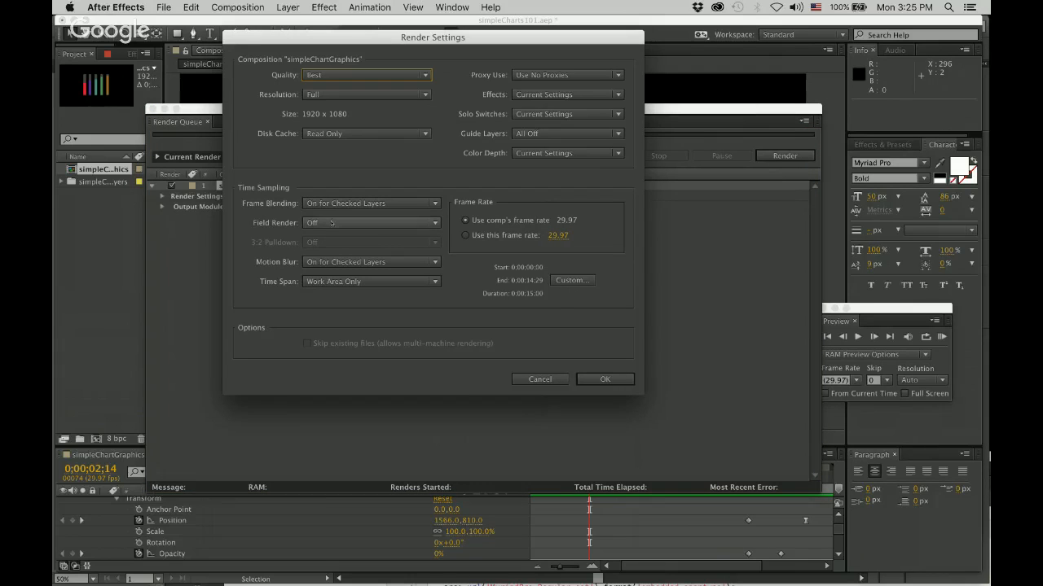
click(571, 280)
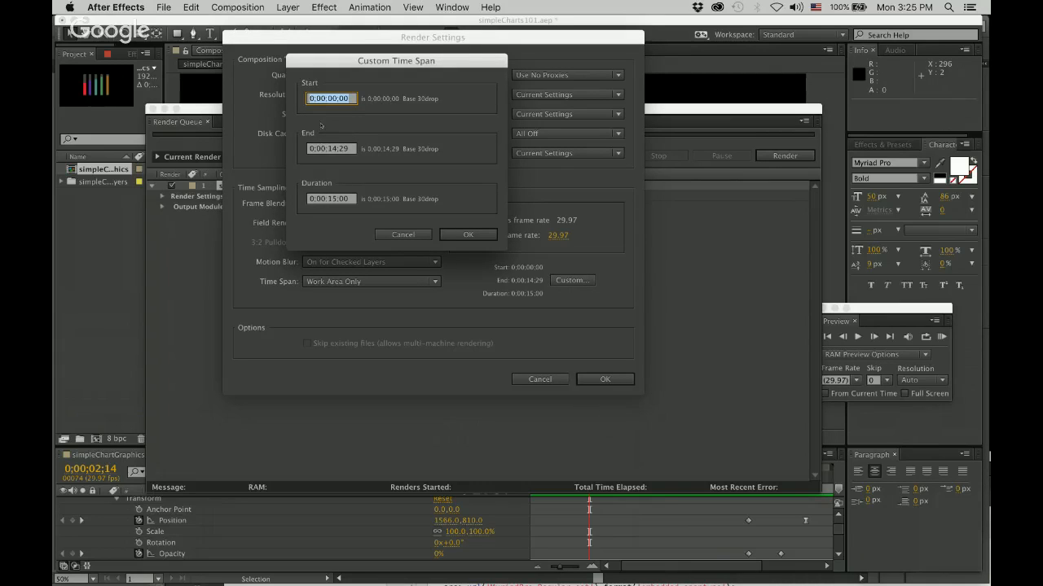
click(334, 199)
text(1100)
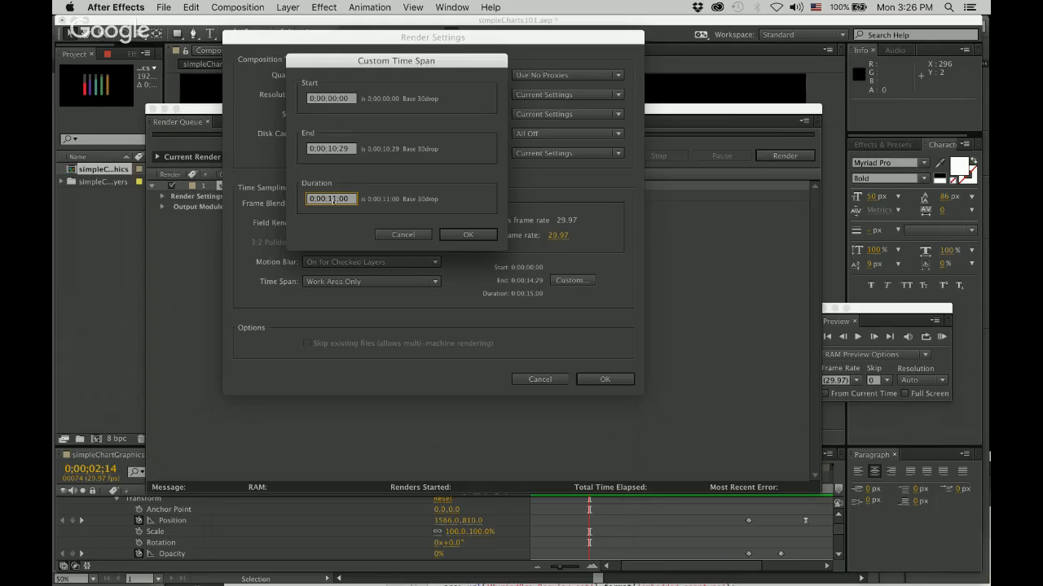
click(466, 234)
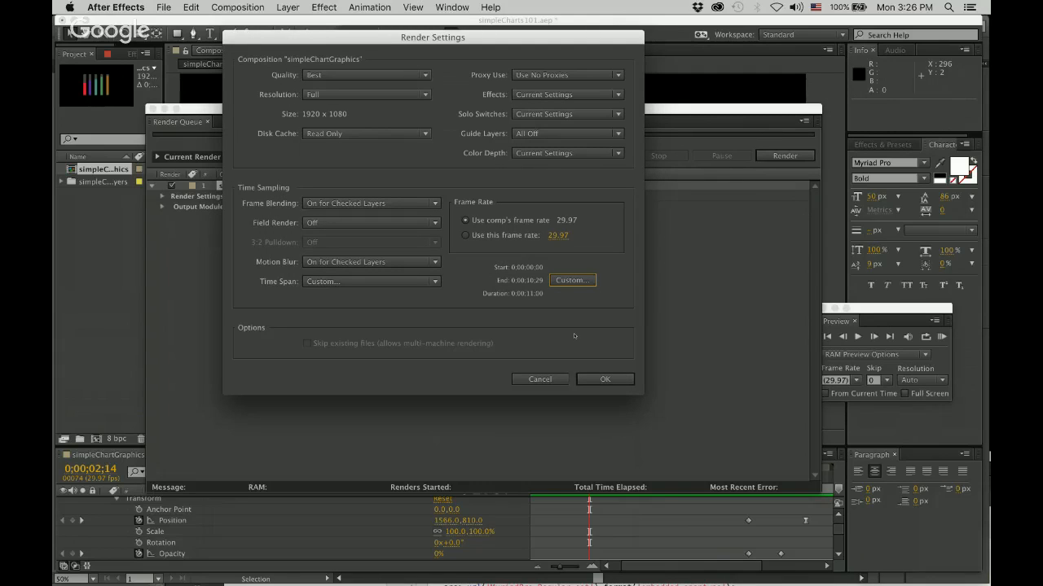
click(604, 379)
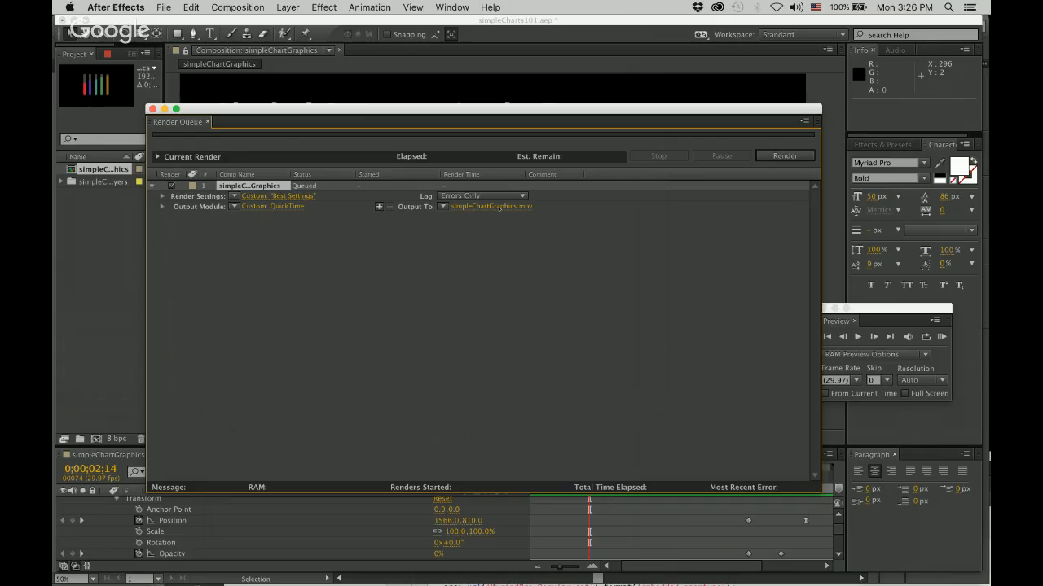
Set the render output to simpleChartGraphics in the SimpleCHARTS101 folder on the Desktop, keeping the QuickTime file format.
click(500, 208)
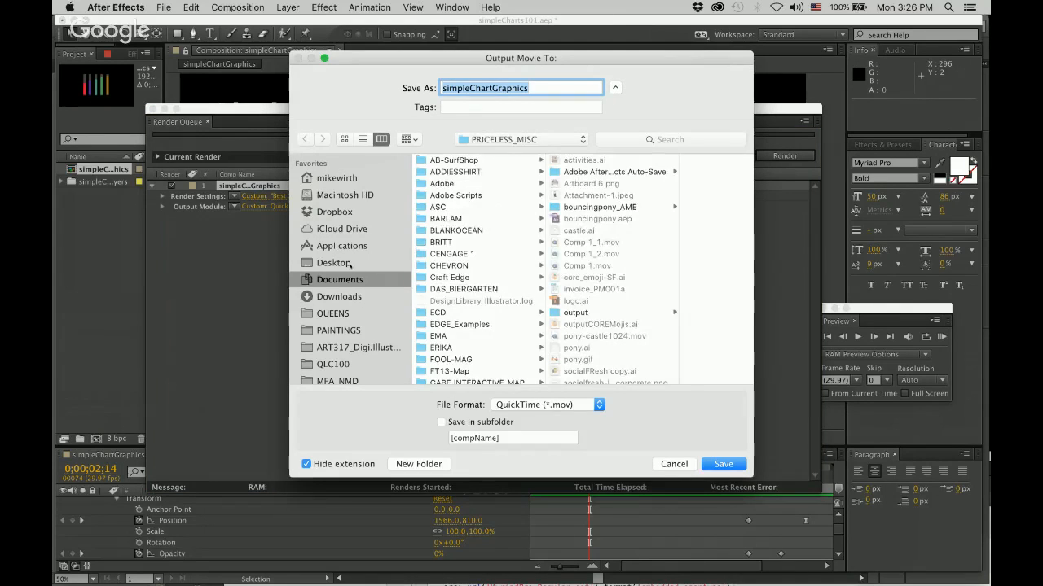
click(364, 267)
scroll(481, 285, down, 5)
scroll(482, 291, down, 5)
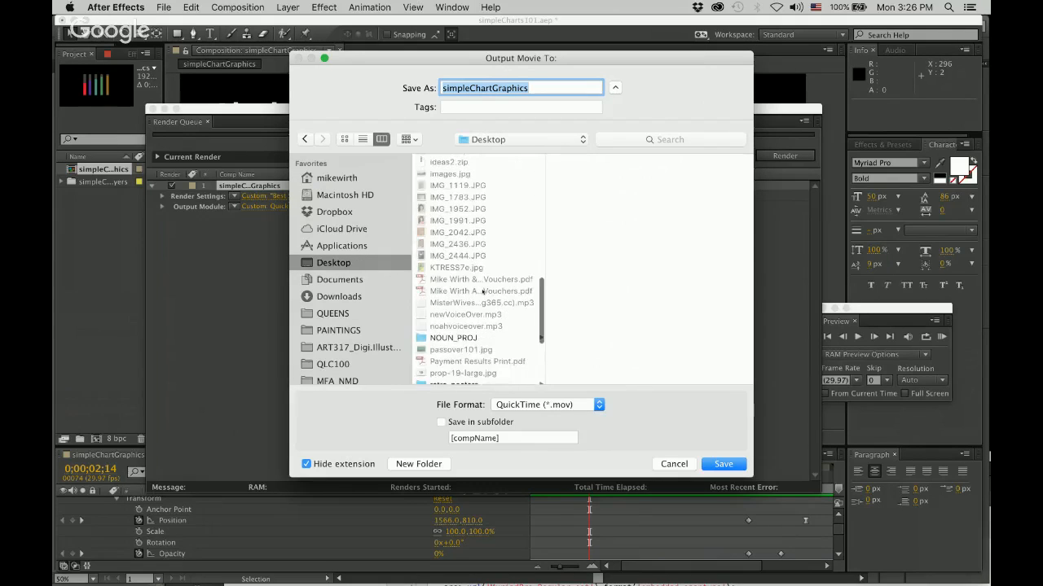
click(485, 340)
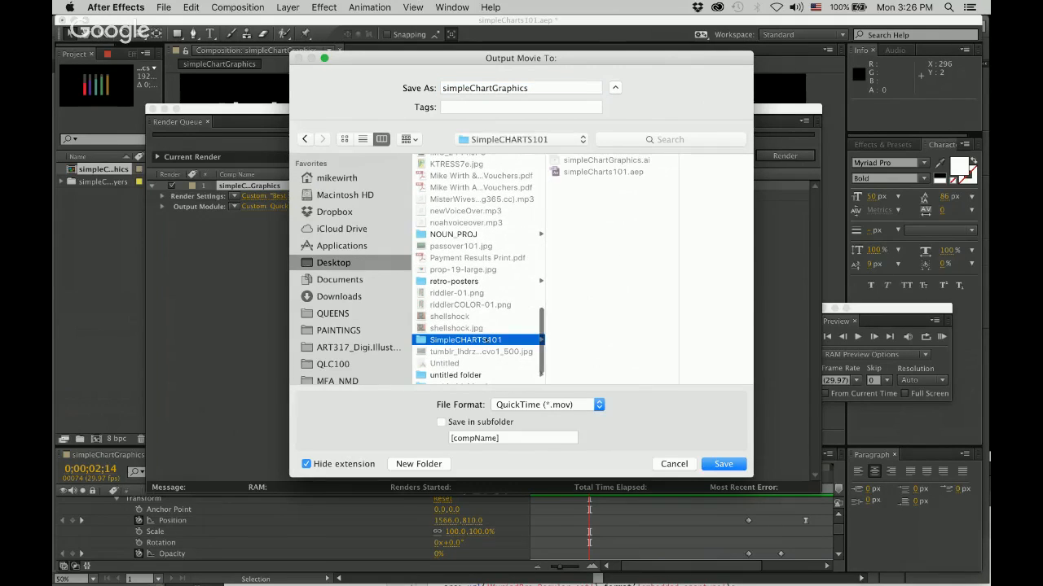
click(727, 465)
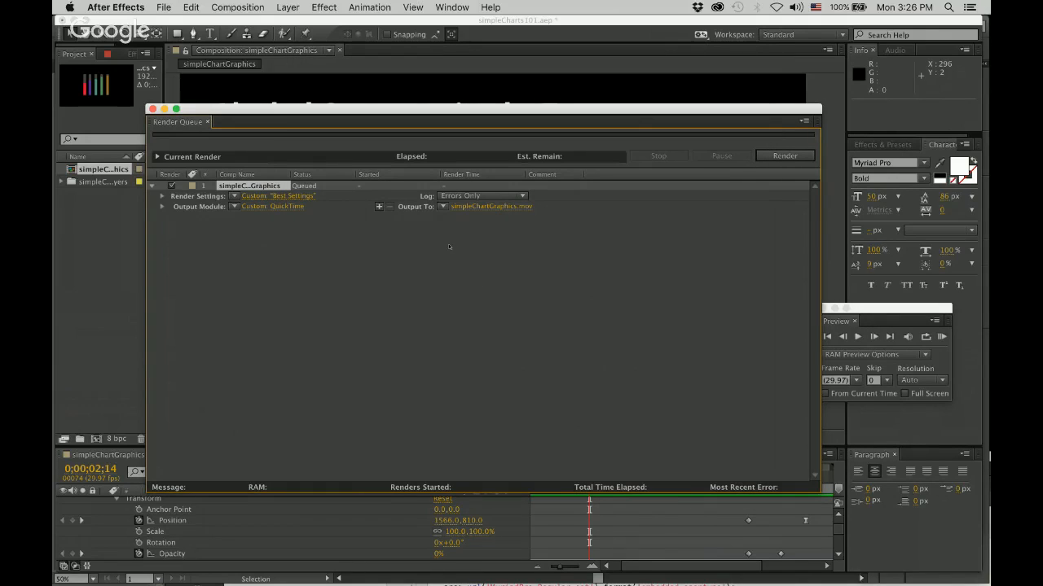
Render the queued simpleChartGraphics composition and close the render queue when it is done.
click(773, 157)
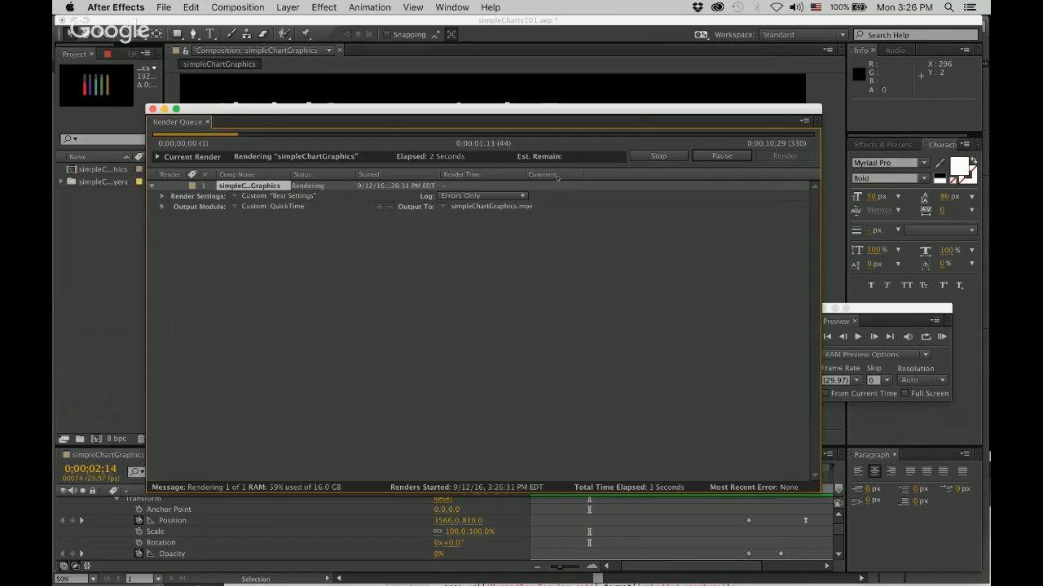
drag(518, 112, 540, 356)
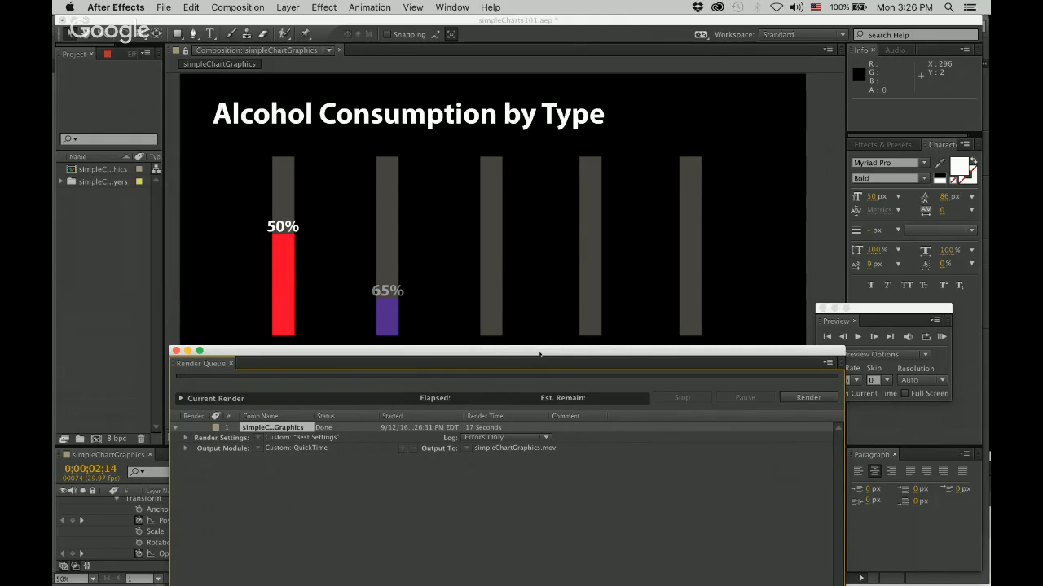
drag(531, 350, 498, 102)
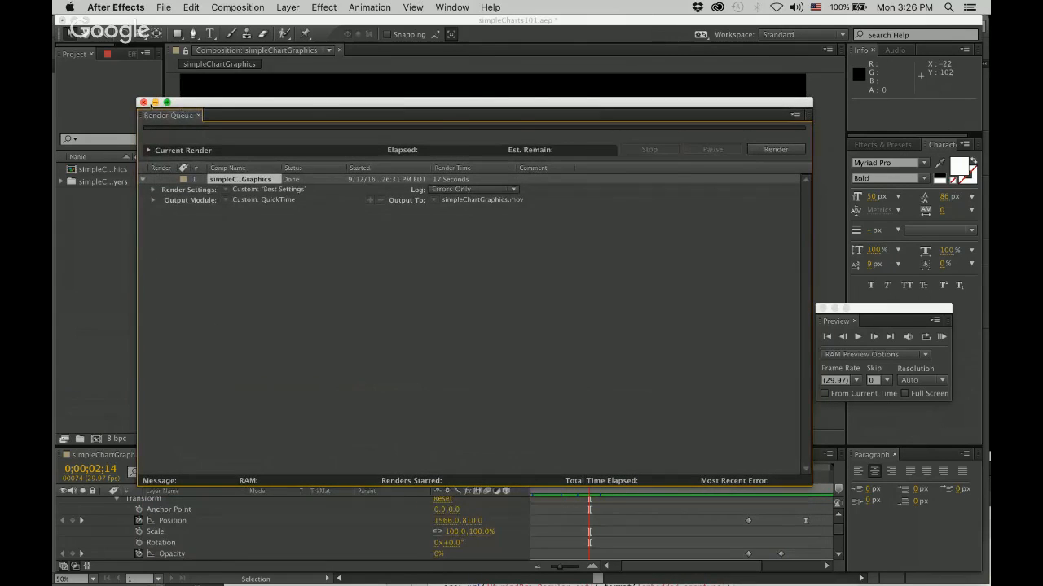
click(144, 103)
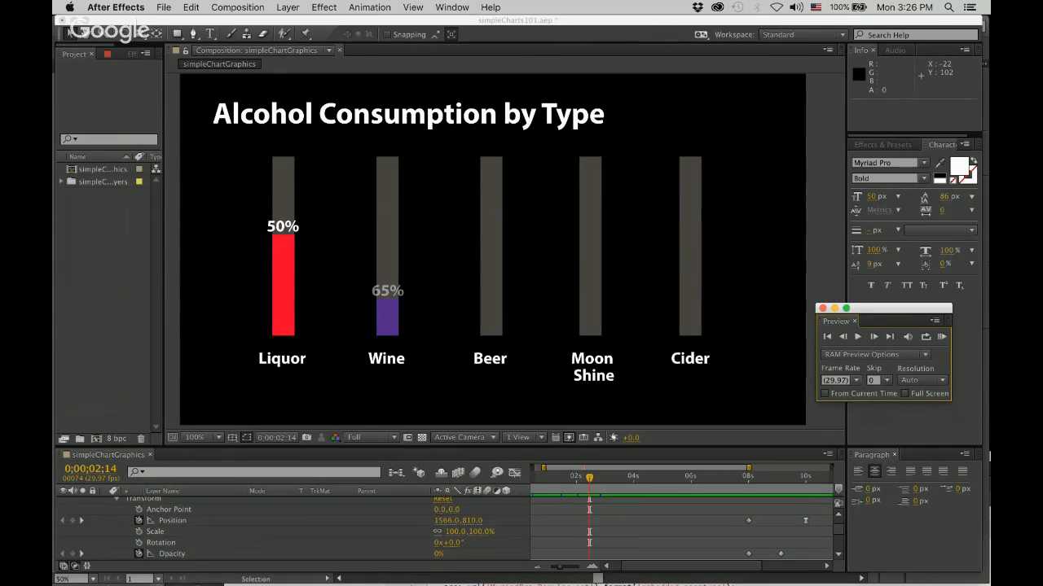
Switch to Finder, open the SimpleCHARTS101 folder on the Desktop and enlarge the window to full screen.
click(84, 569)
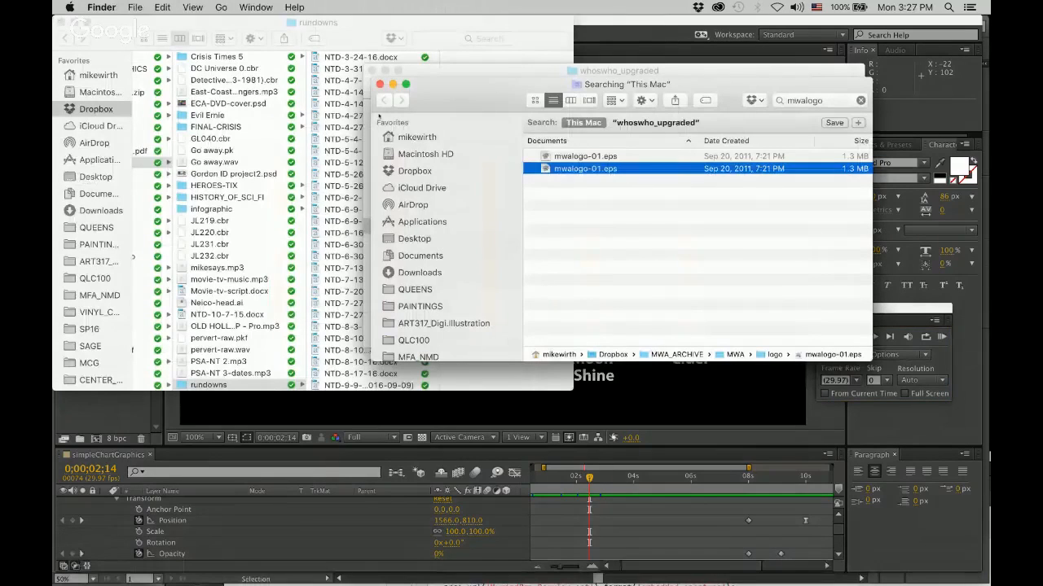
click(410, 239)
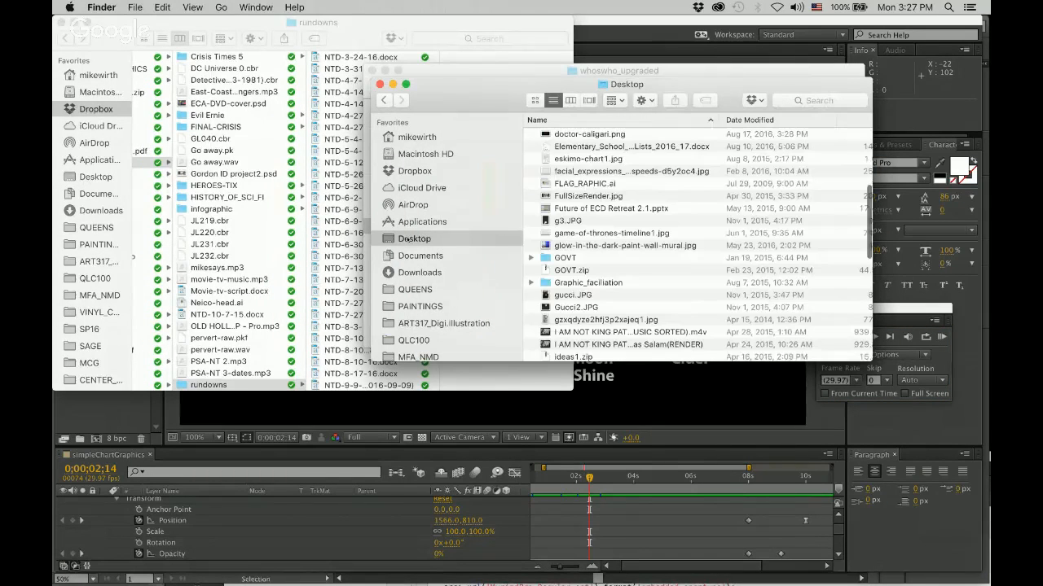
scroll(621, 227, down, 10)
double_click(590, 337)
click(407, 85)
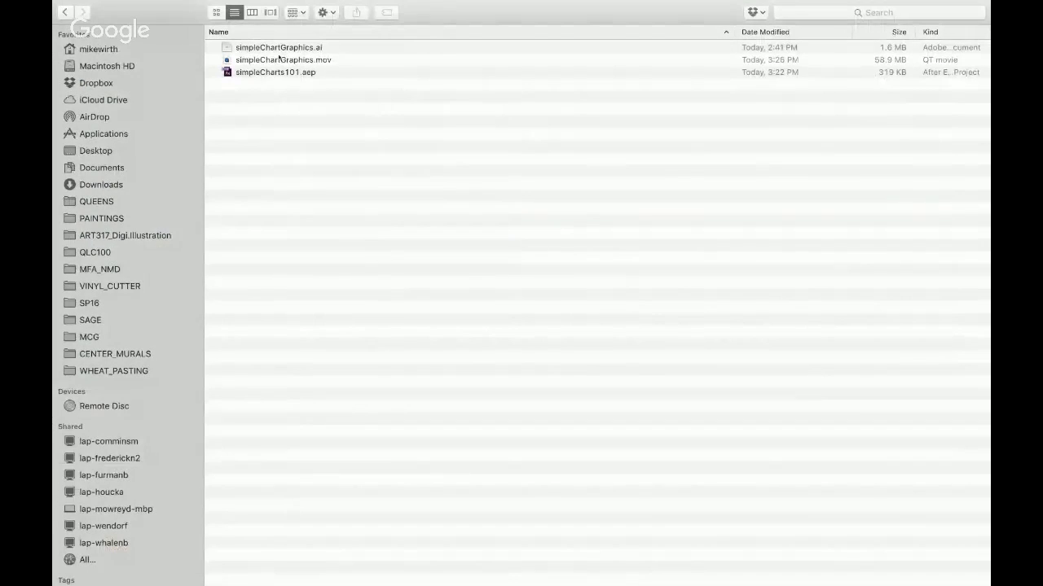
Preview the rendered simpleChartGraphics.mov, open it in QuickTime Player and play it.
click(275, 49)
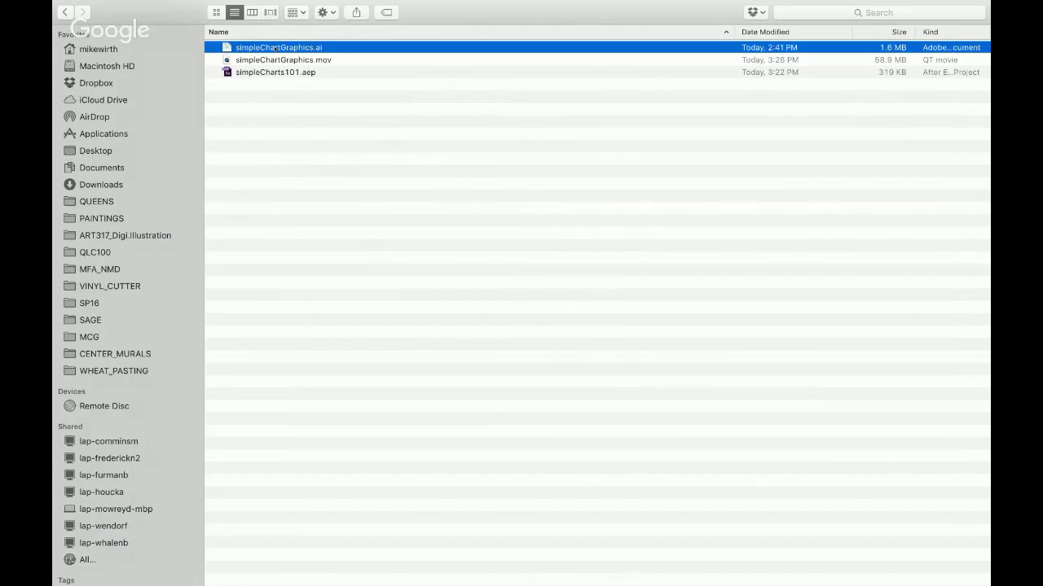
key(Down)
key(Down)
key(Up)
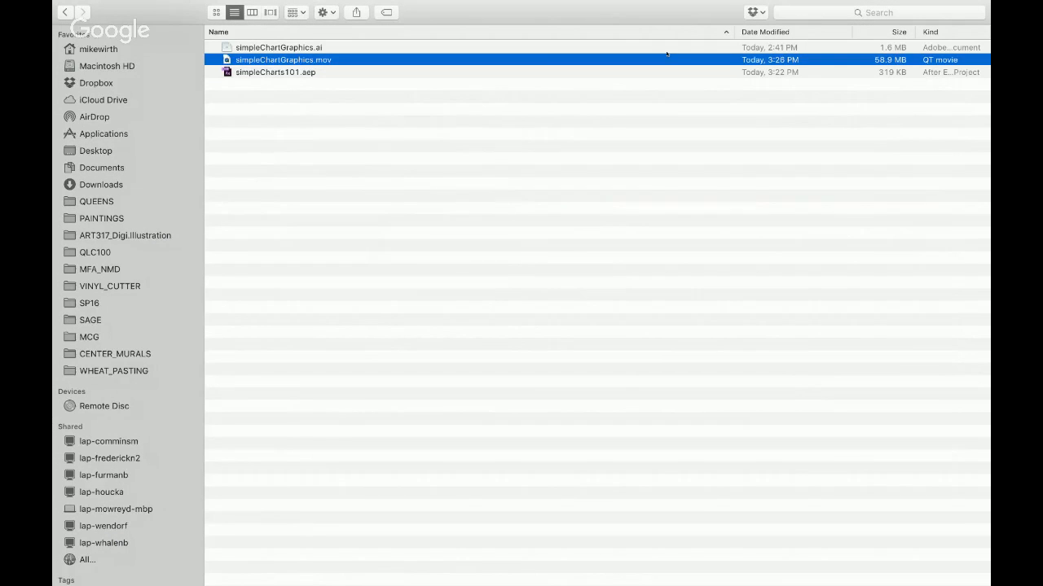
key(space)
key(space)
double_click(292, 62)
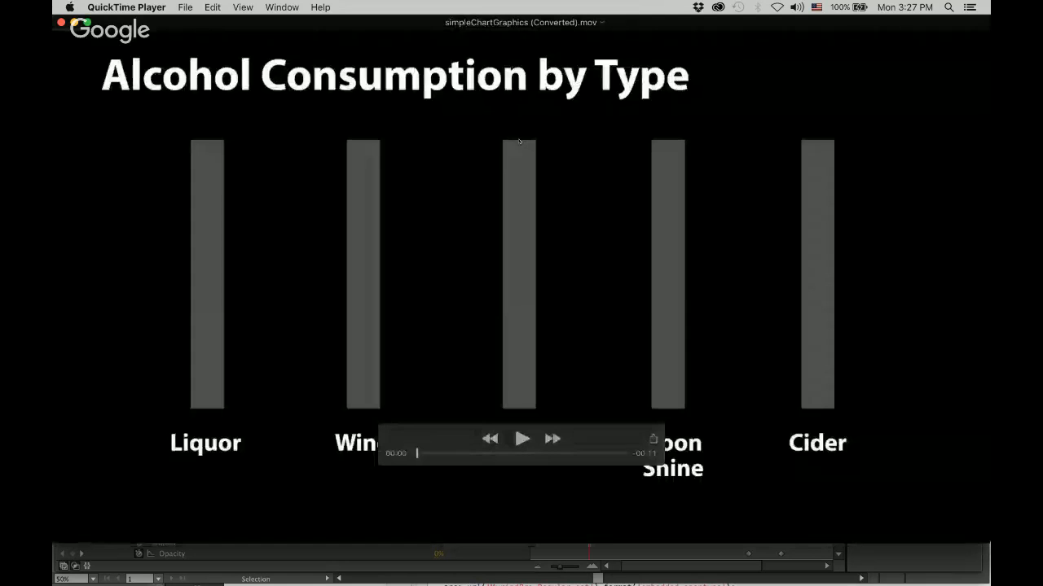
click(523, 440)
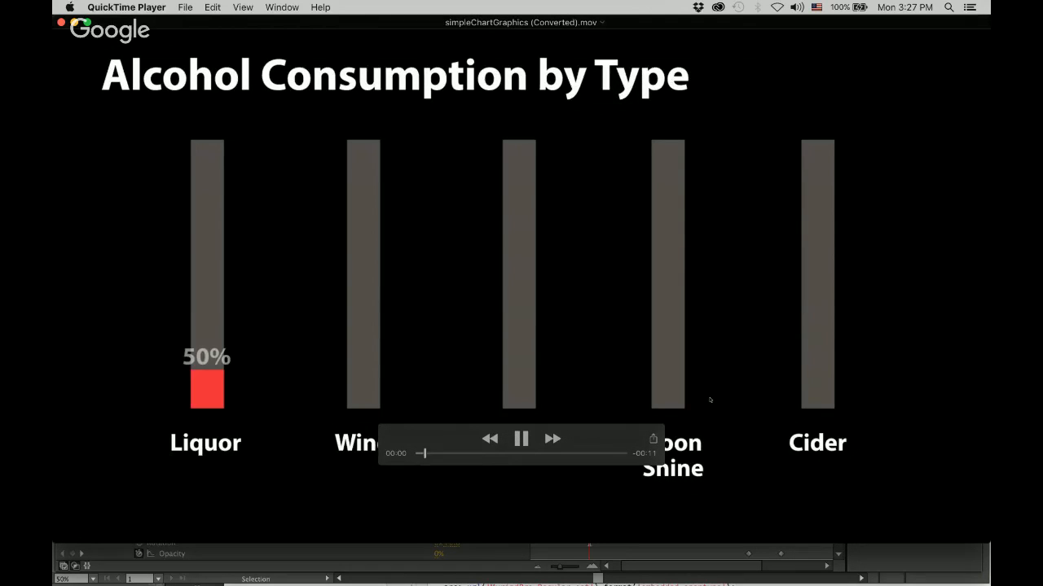